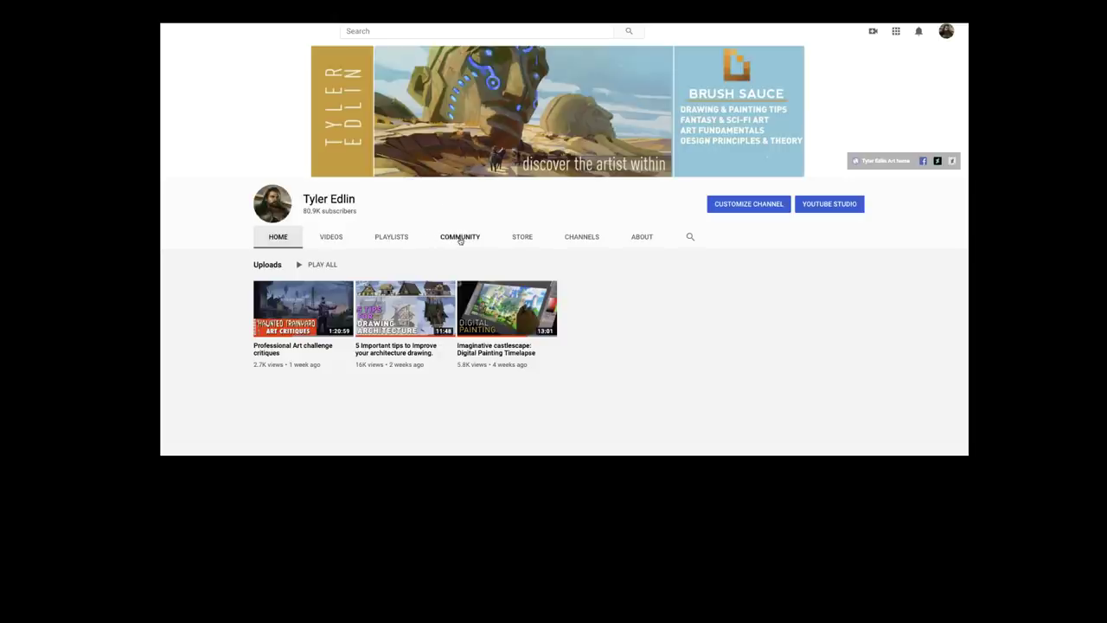
Open the channel's Community posts and show the comments on the mossy car painting post.
click(461, 238)
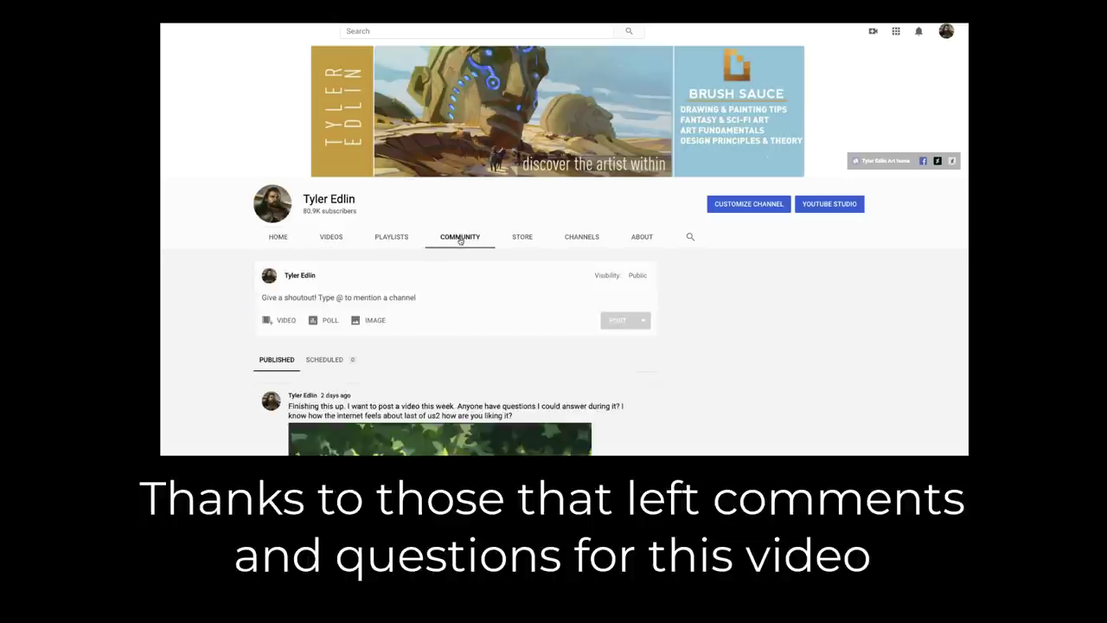
scroll(435, 267, down, 5)
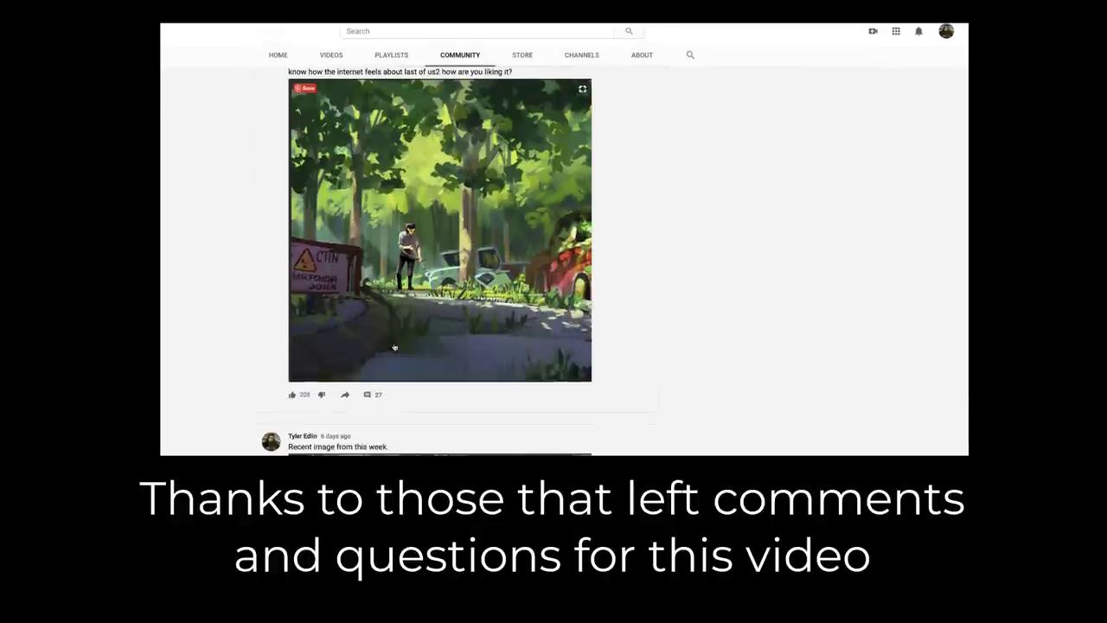
click(368, 395)
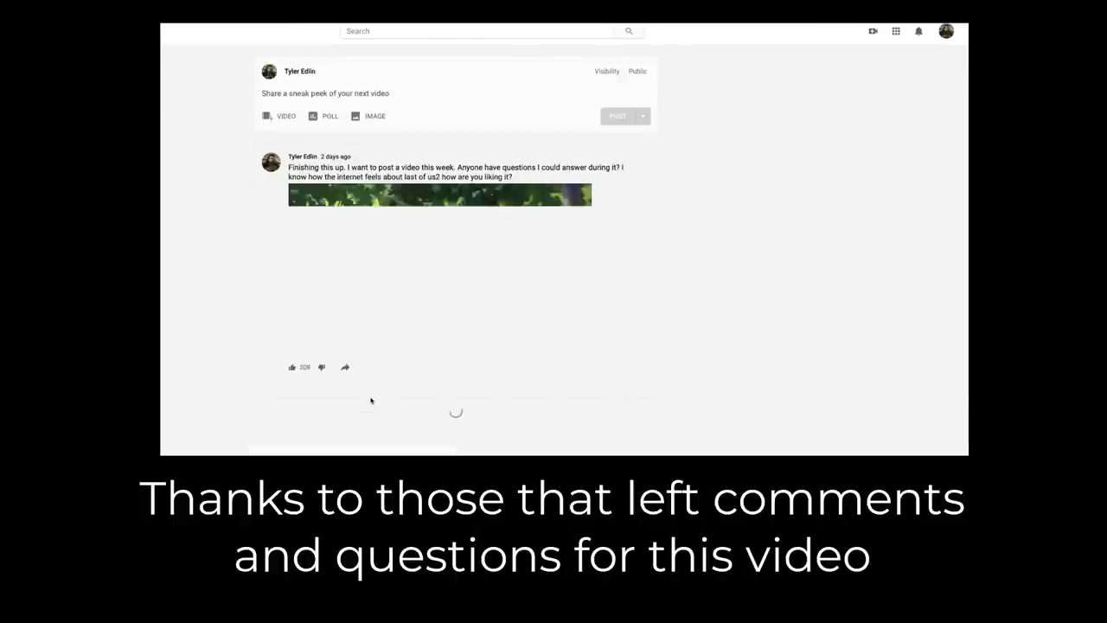
scroll(456, 408, down, 10)
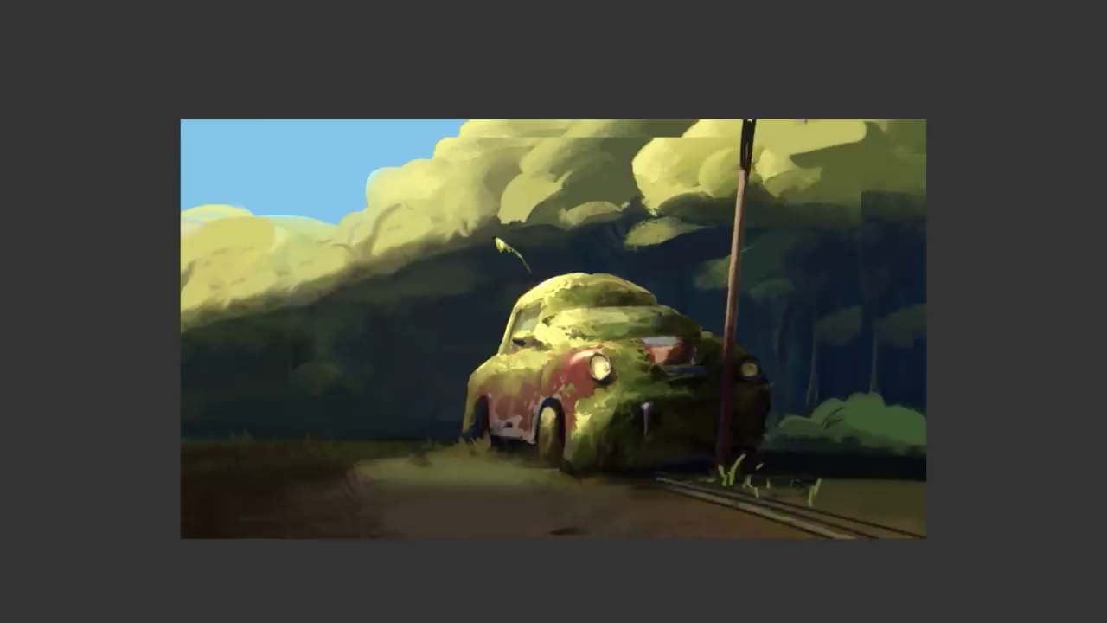
Outline the lower-right verge beside the car with a polygonal lasso selection.
click(679, 472)
click(939, 355)
click(985, 378)
click(928, 538)
click(680, 471)
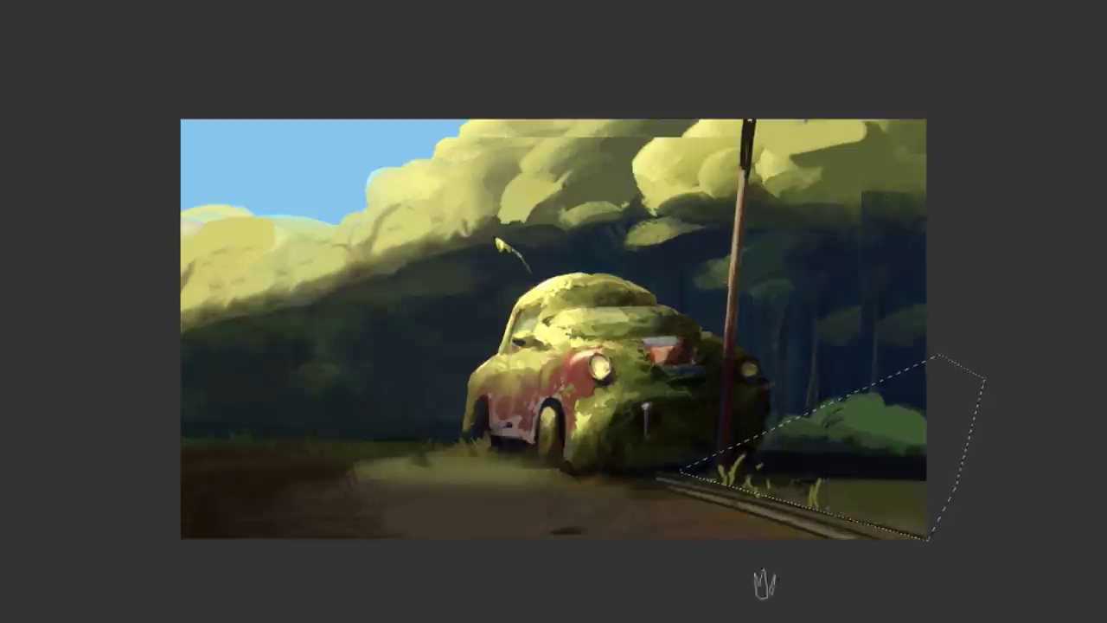
Pick a grass brush and paint the first grass blades inside the selected verge.
right_click(828, 449)
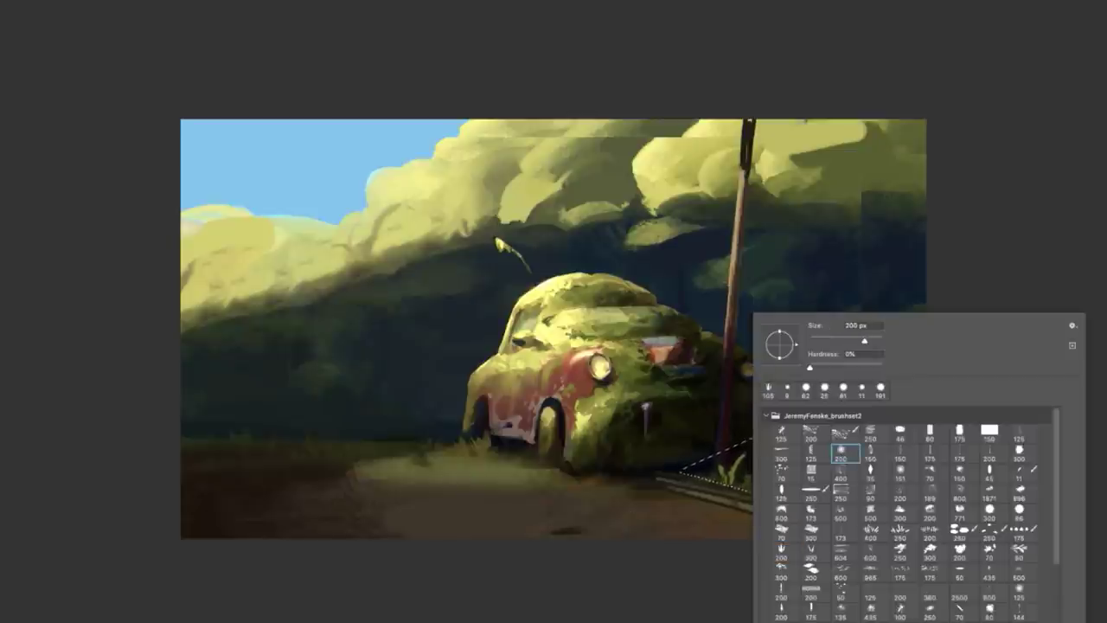
key(Escape)
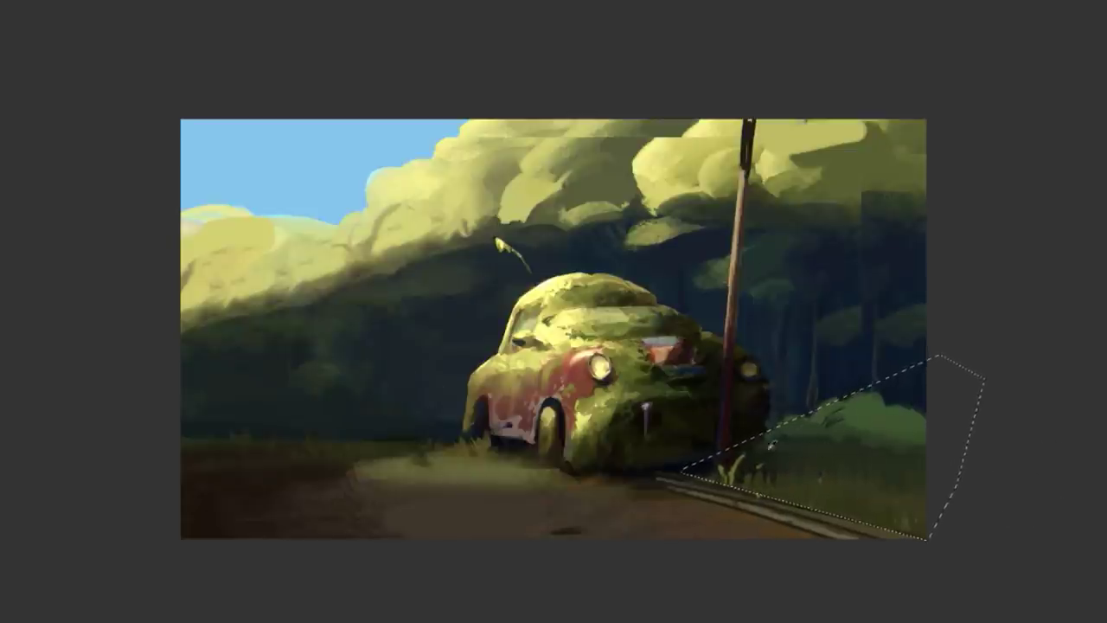
right_click(840, 455)
key(Escape)
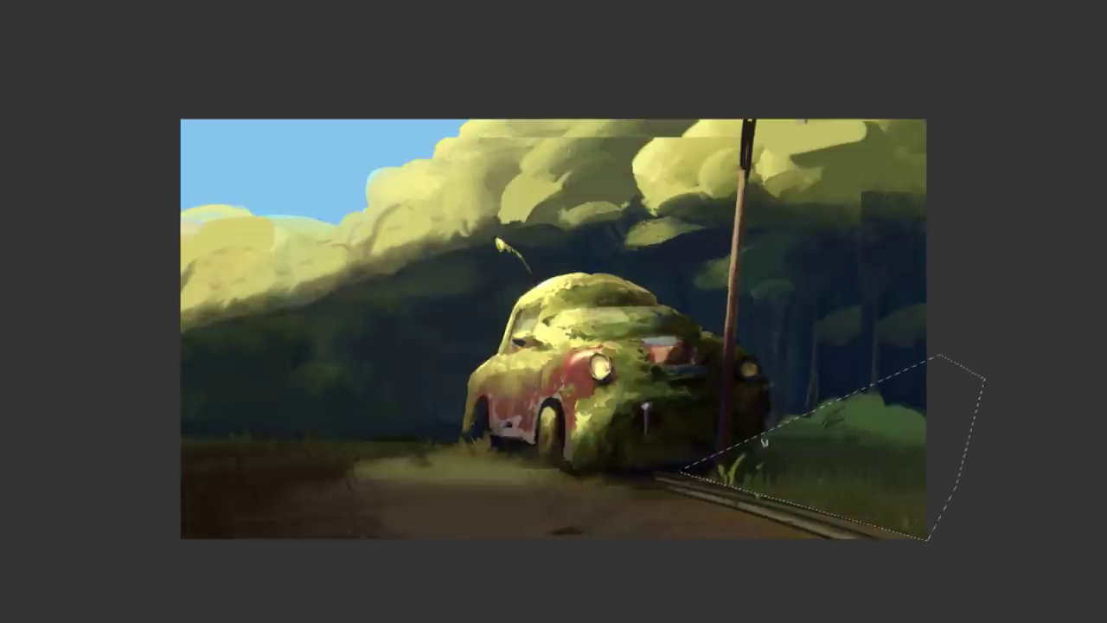
right_click(843, 450)
click(1010, 547)
key(Escape)
click(840, 450)
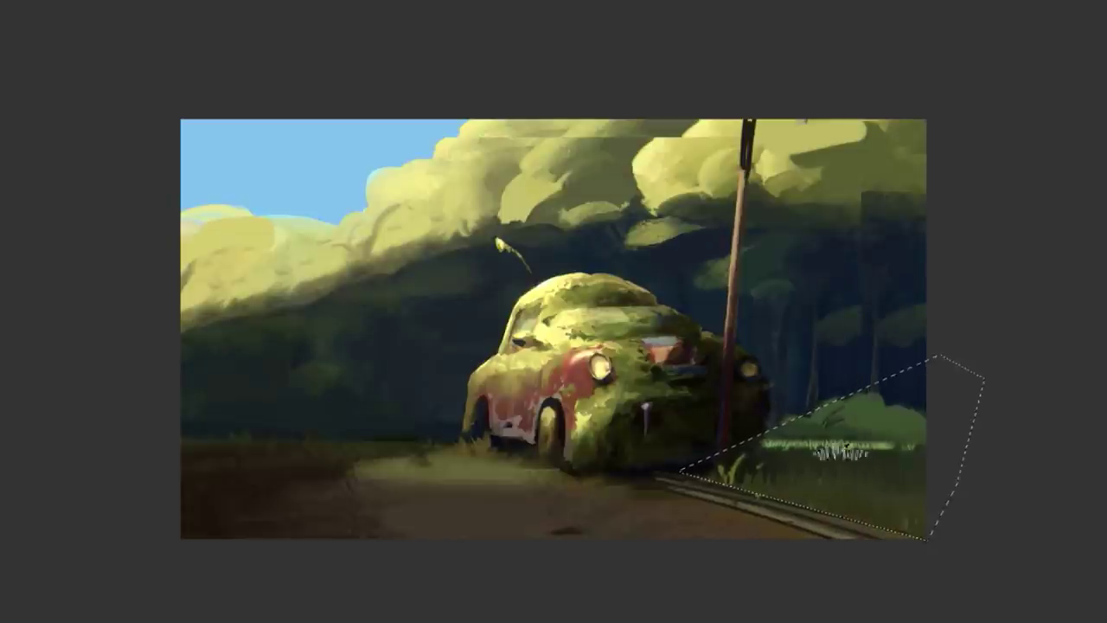
Add more grass blades in the verge with larger grass brushes, adjusting the size.
right_click(829, 448)
click(1033, 527)
key(Escape)
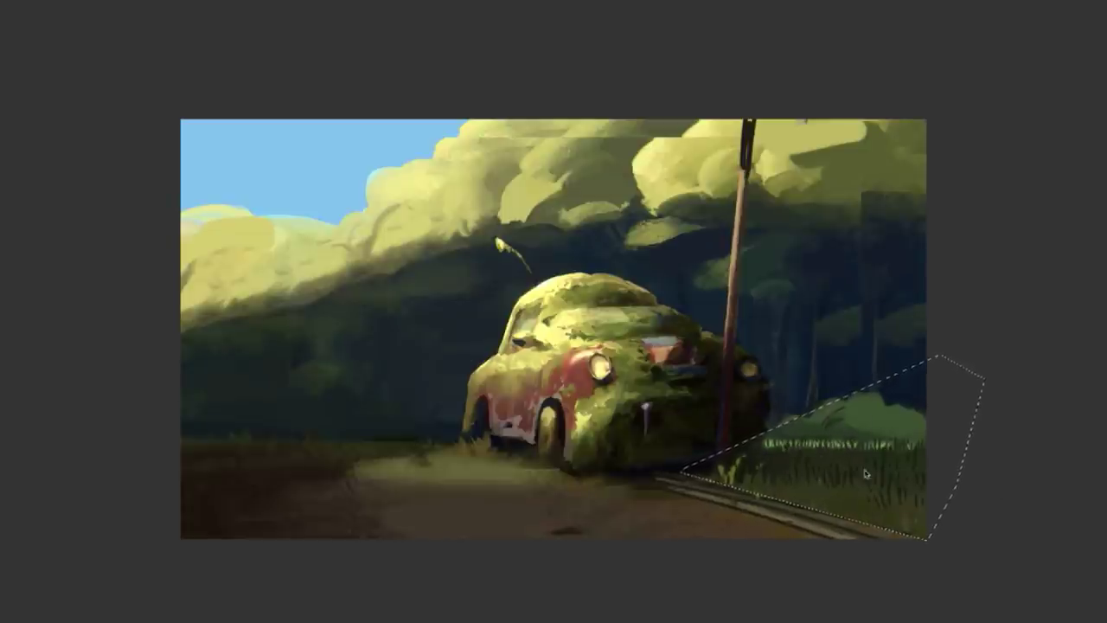
right_click(830, 310)
click(952, 524)
key(Escape)
right_click(870, 311)
click(989, 527)
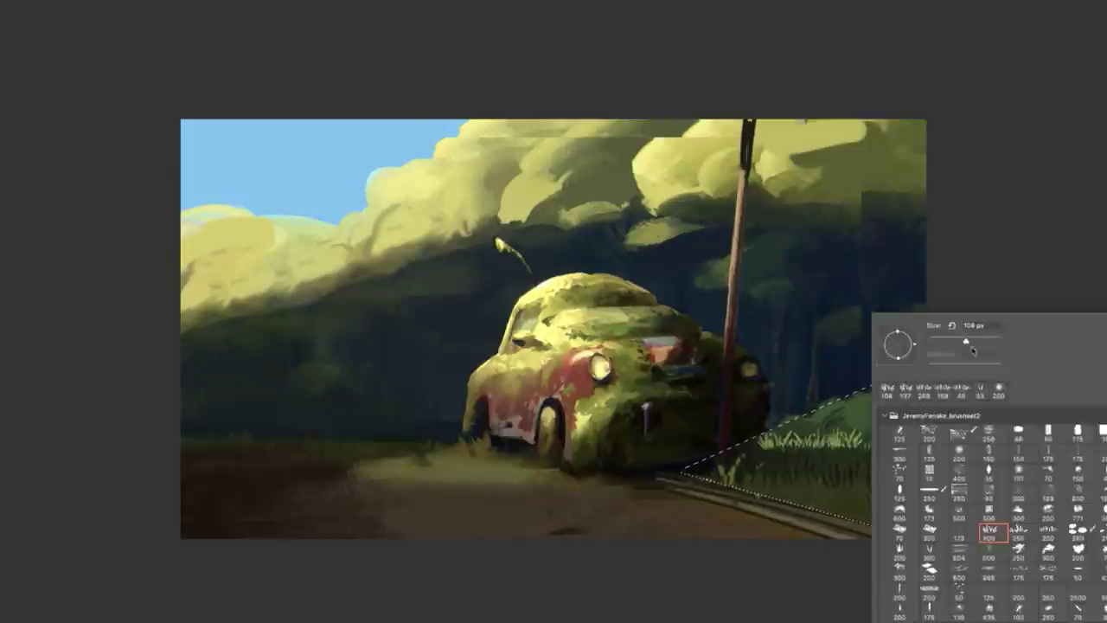
key(Escape)
drag(778, 437, 917, 437)
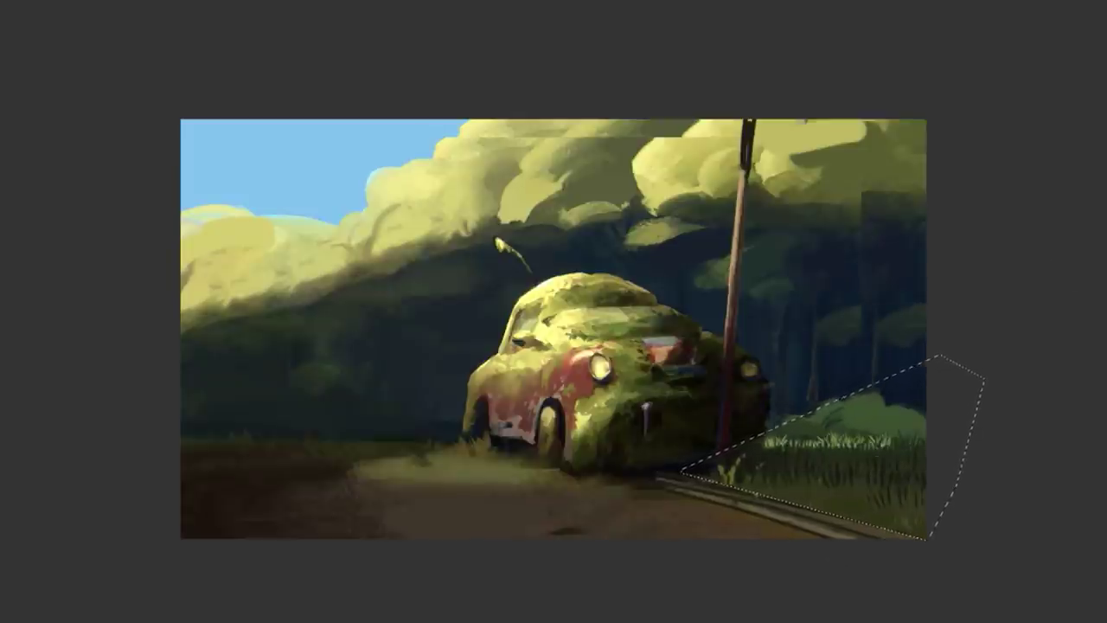
Paint leafy grass along the verge's bottom edge with a leafy scatter brush.
right_click(865, 469)
click(1067, 548)
key(Escape)
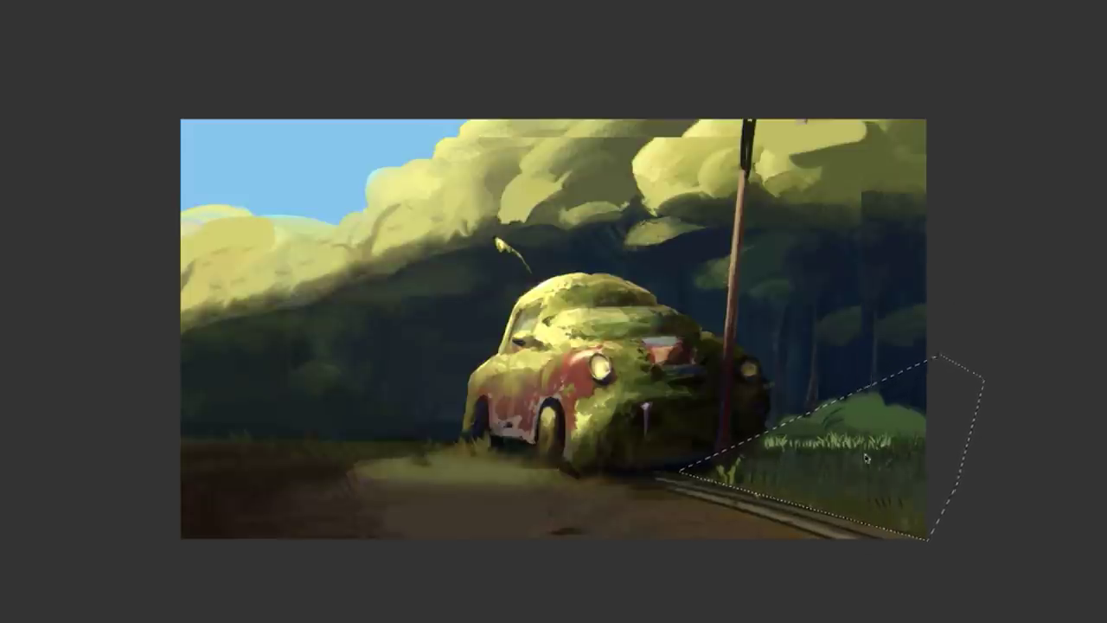
key(F5)
right_click(861, 316)
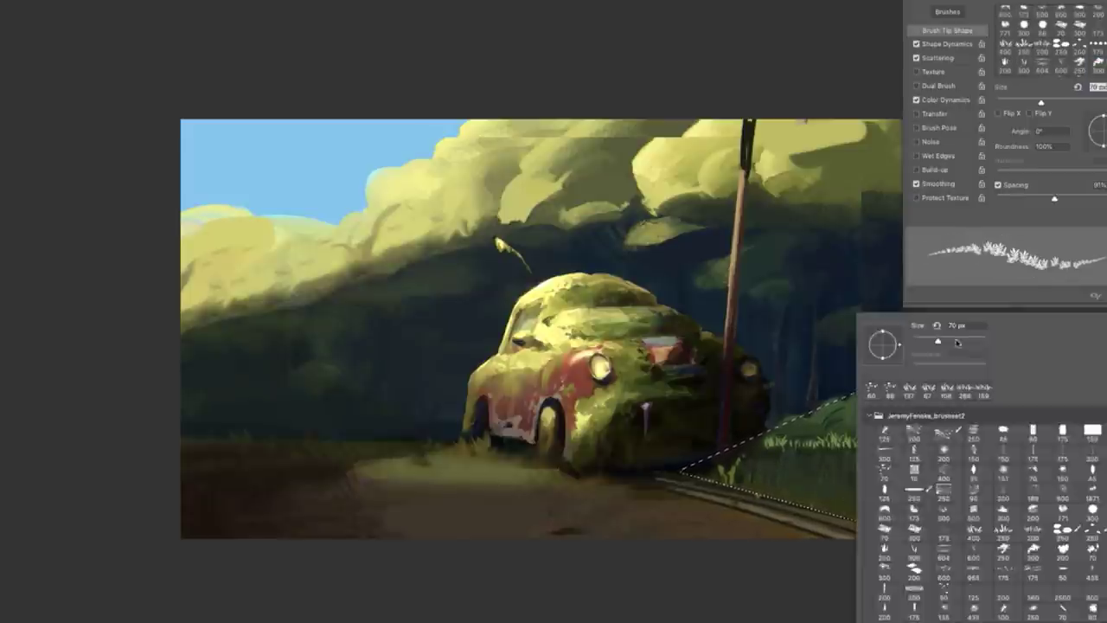
key(Escape)
drag(734, 532, 911, 571)
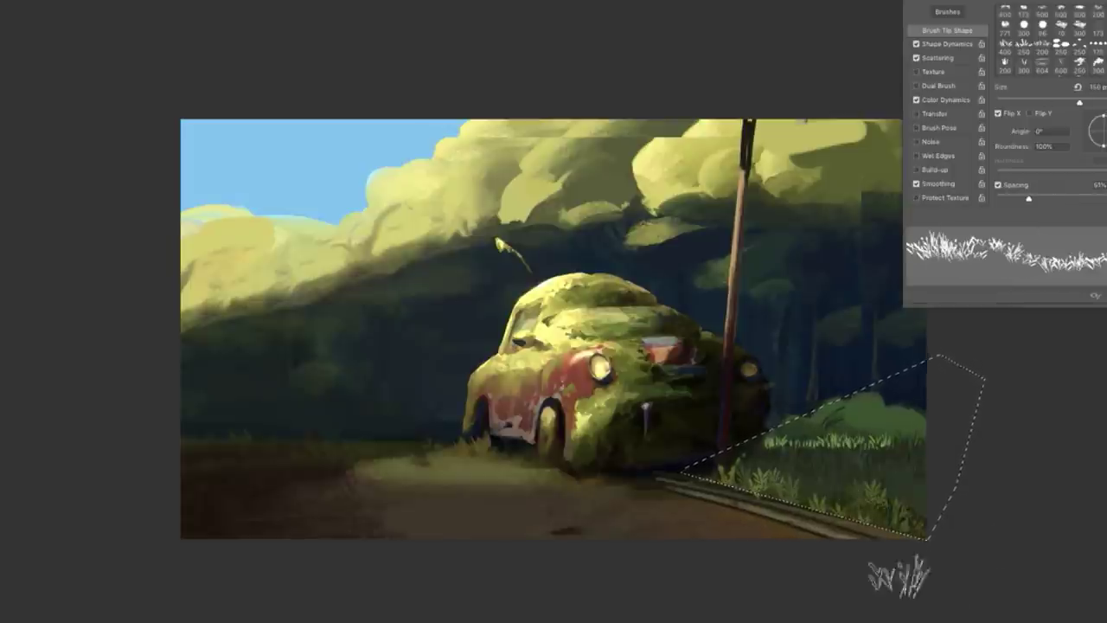
Deselect the verge and switch among grass and round brushes to a large scatter brush.
key(comma)
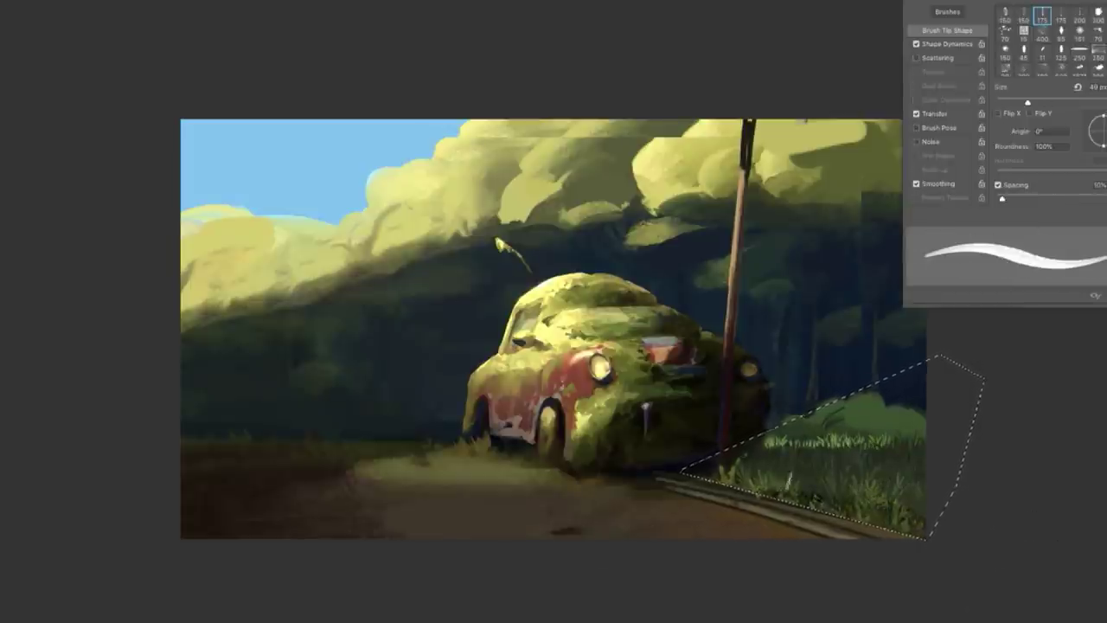
right_click(857, 474)
double_click(946, 545)
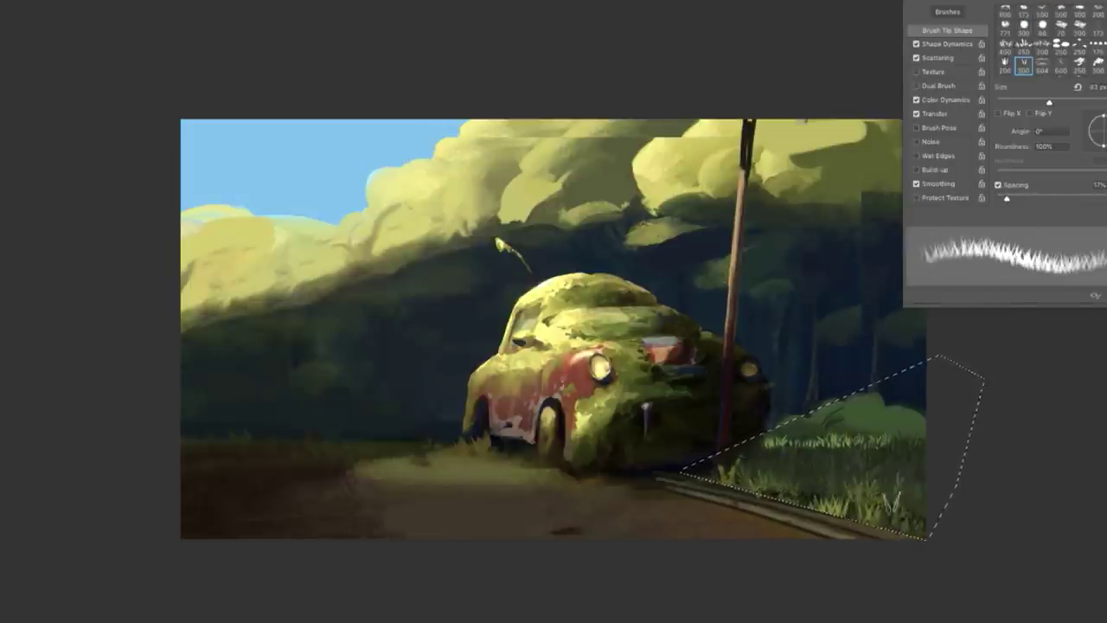
key(comma)
key(comma)
key(ctrl+d)
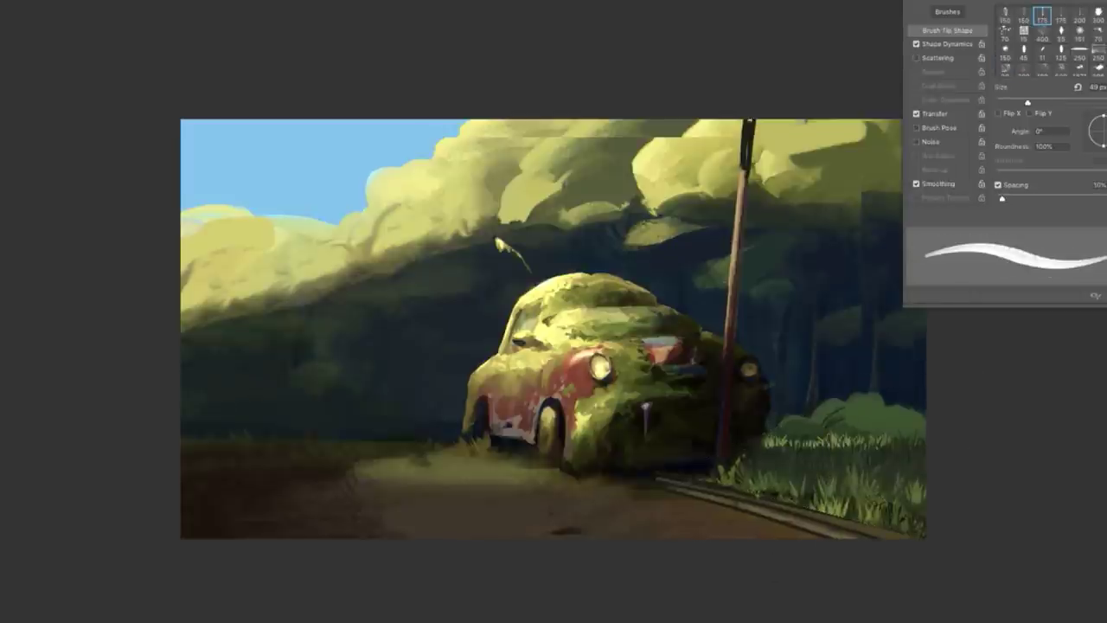
right_click(829, 498)
key(Escape)
key(comma)
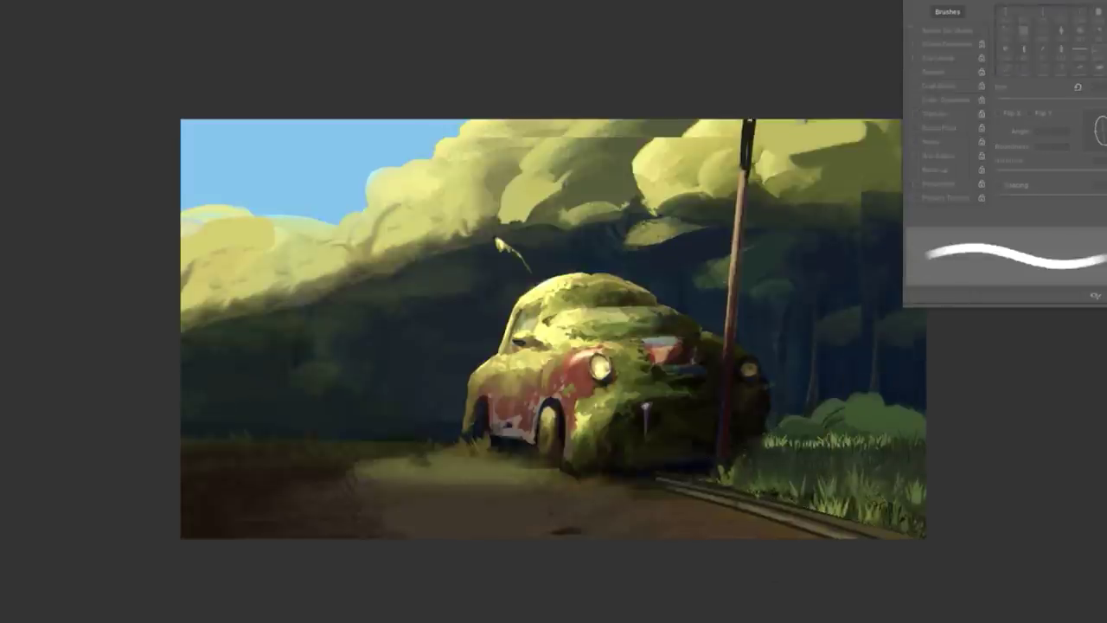
key(ctrl+shift+d)
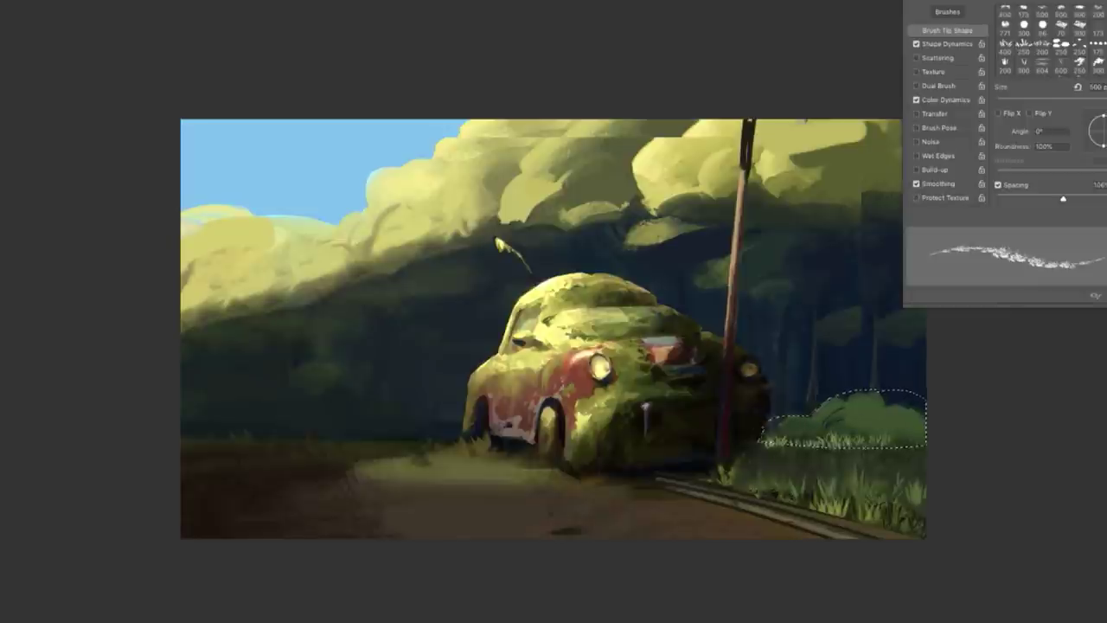
Paint the right-hand bush lighter with a 156 px scatter brush, then deselect it.
key(comma)
right_click(843, 312)
key(Escape)
right_click(851, 448)
text(156)
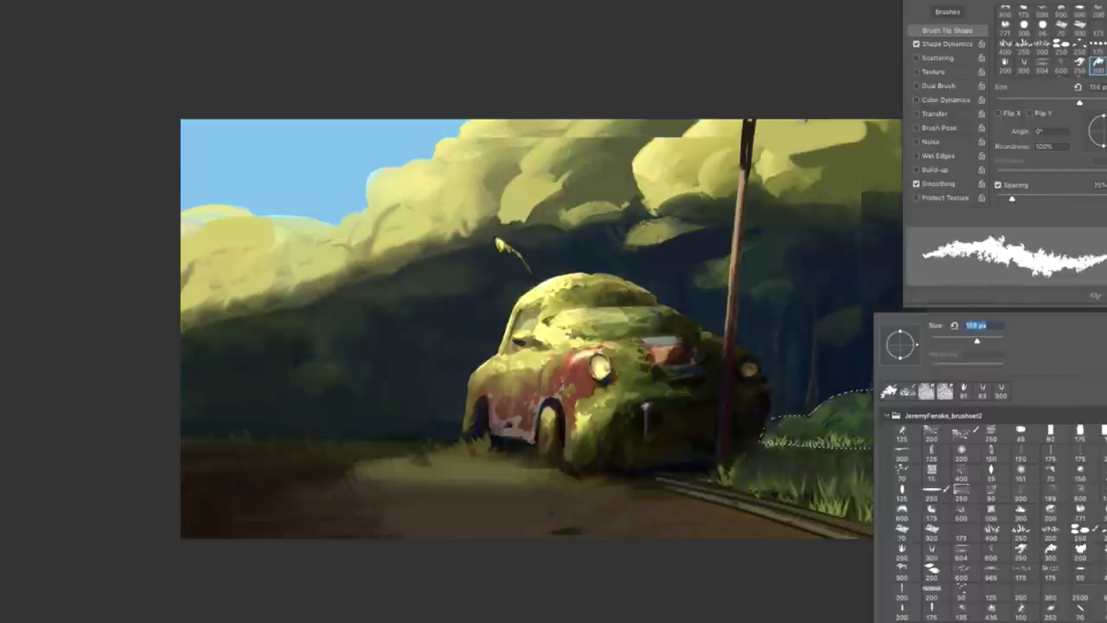
key(Return)
drag(852, 448, 900, 433)
key(ctrl+d)
Switch from a small round brush to a 51 px foliage brush.
key(comma)
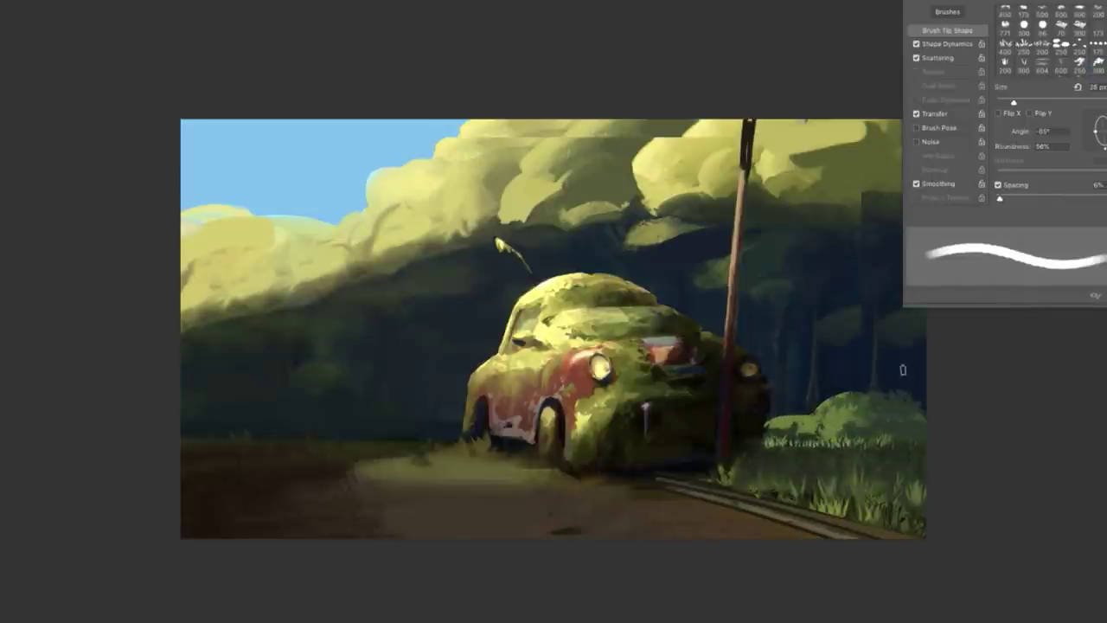
key(comma)
right_click(816, 415)
right_click(882, 433)
key(Escape)
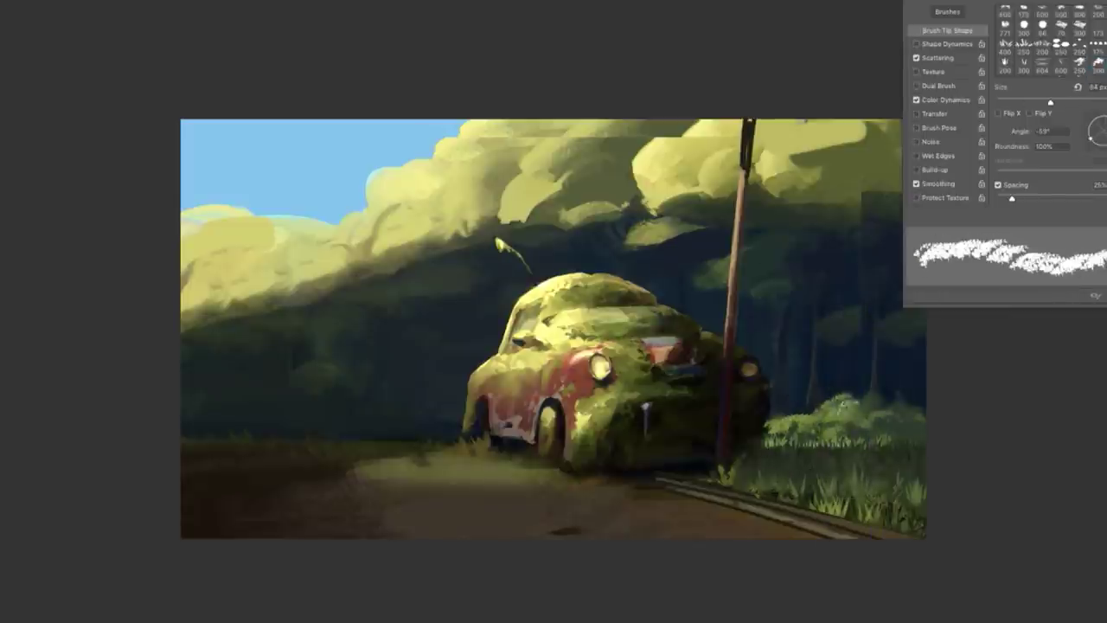
right_click(822, 402)
click(1021, 552)
key(Escape)
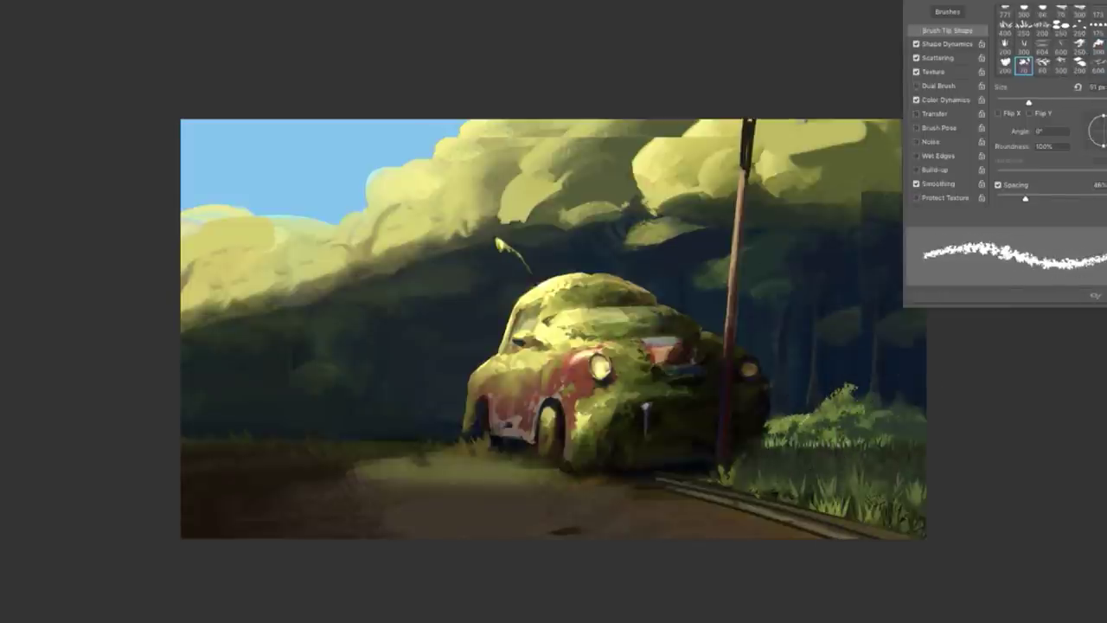
Try a large 400 px brush and a grass scatter brush, ending on a smooth stroke brush.
right_click(794, 424)
click(1044, 574)
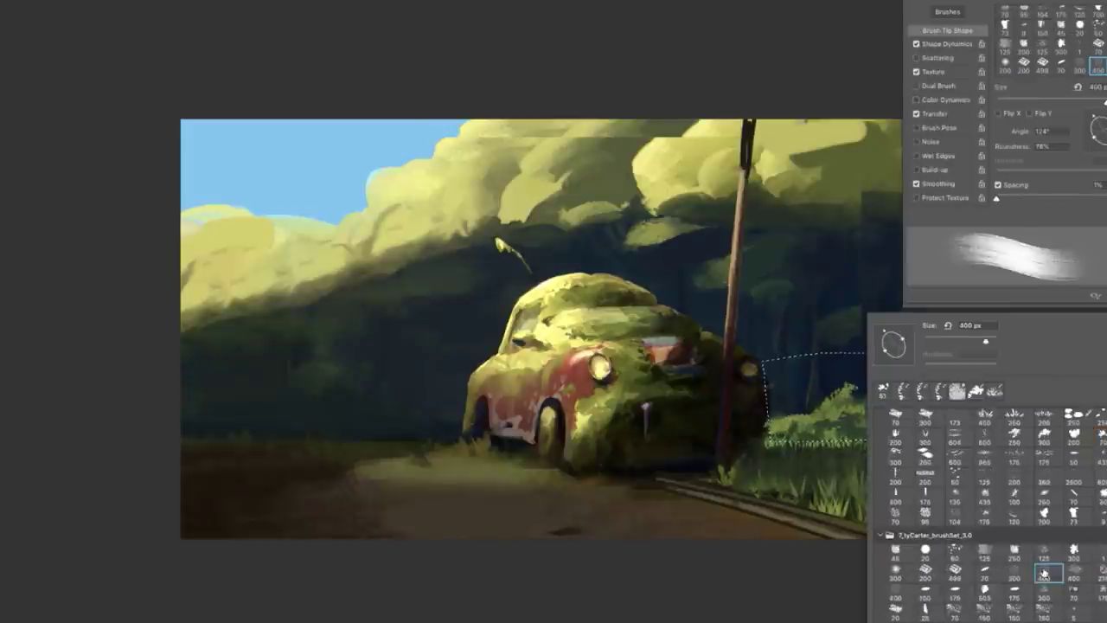
key(Escape)
right_click(791, 420)
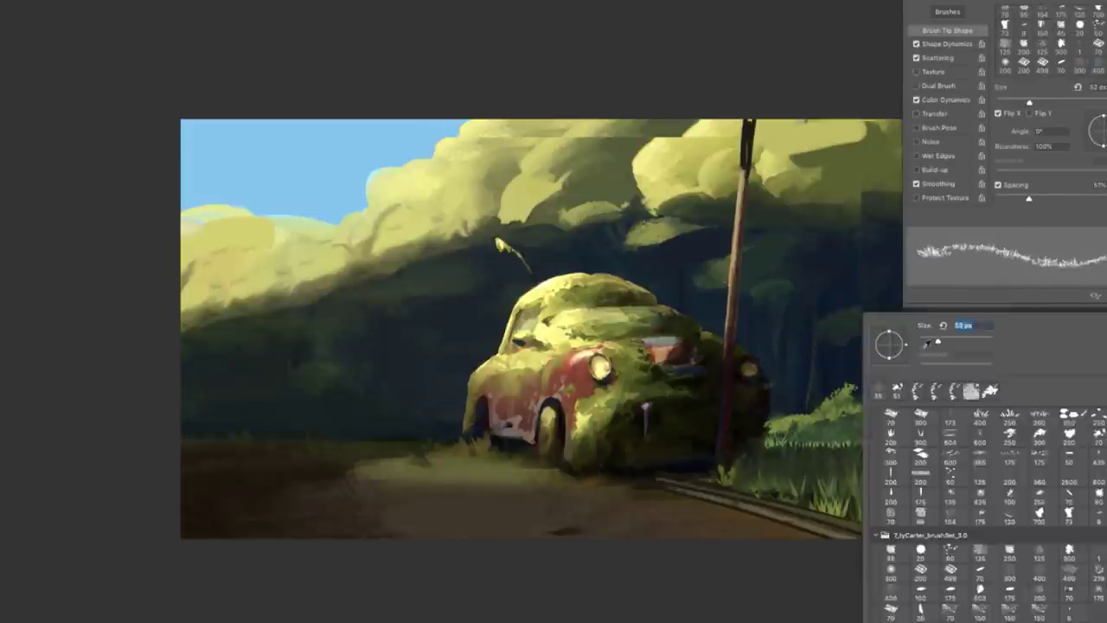
key(Escape)
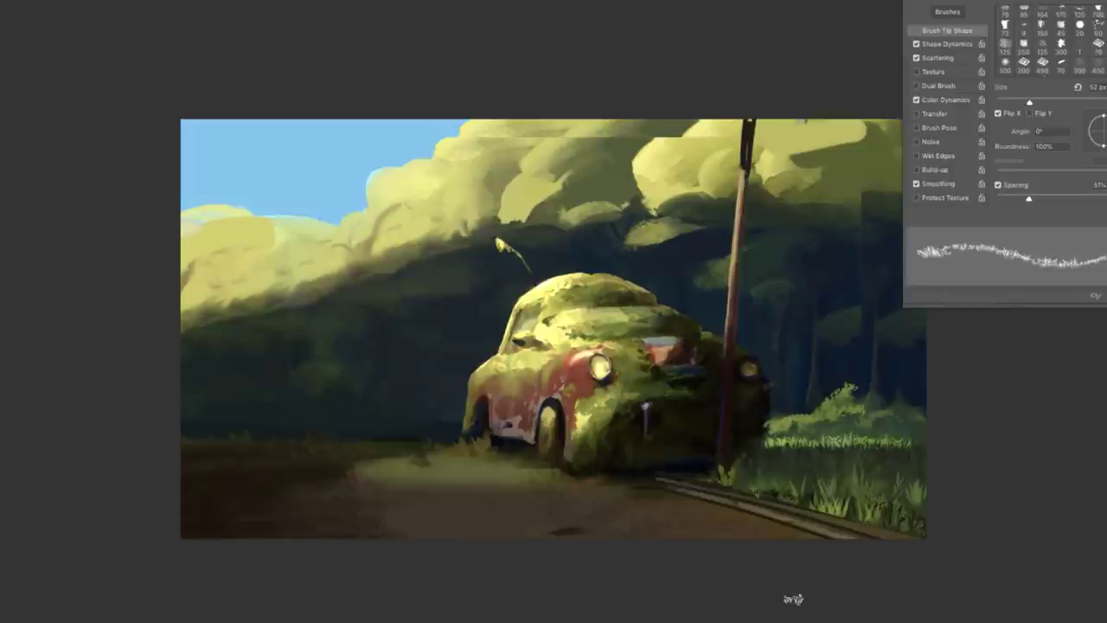
right_click(651, 389)
click(875, 516)
key(Escape)
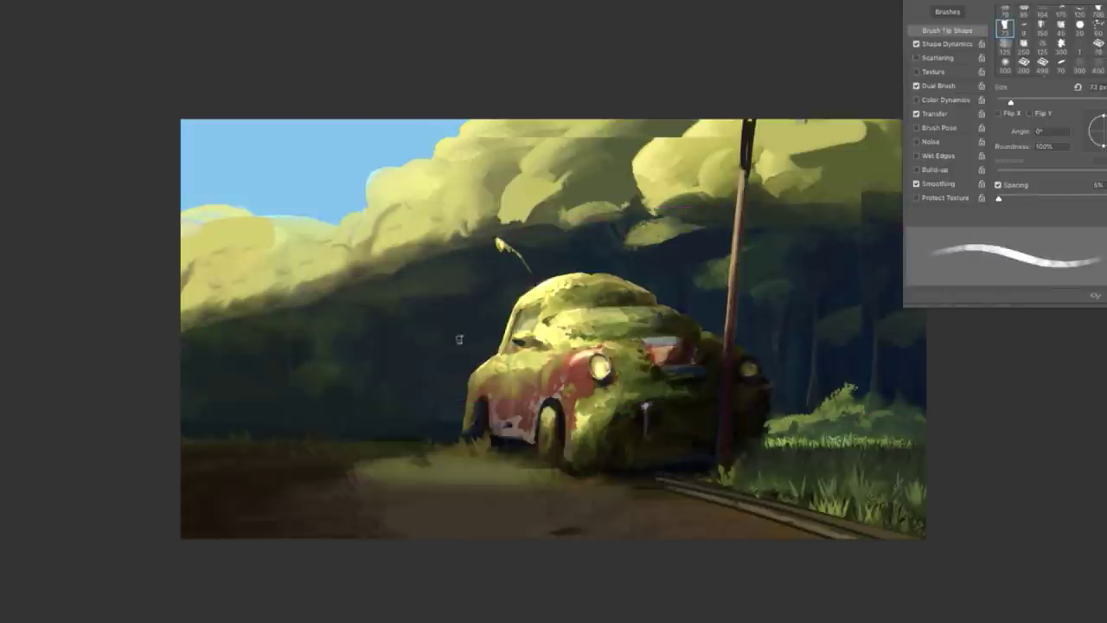
Paint light vertical columns at the forest's right and left of the car with a large soft brush.
right_click(474, 312)
click(568, 452)
key(Escape)
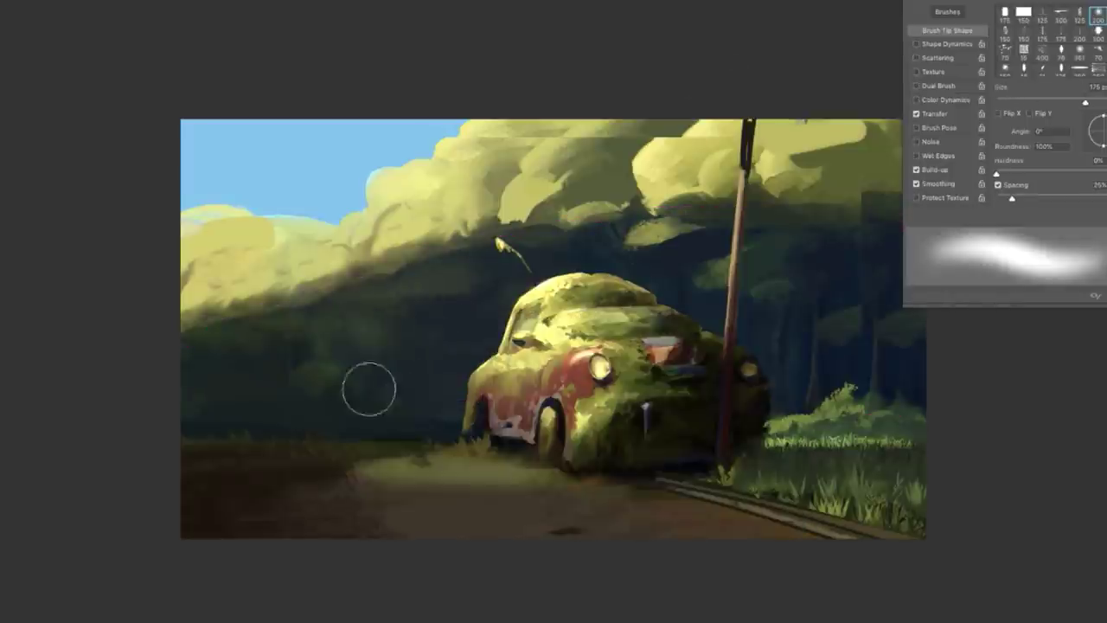
right_click(489, 314)
drag(610, 364, 601, 364)
key(Escape)
drag(837, 256, 838, 402)
right_click(822, 320)
key(Escape)
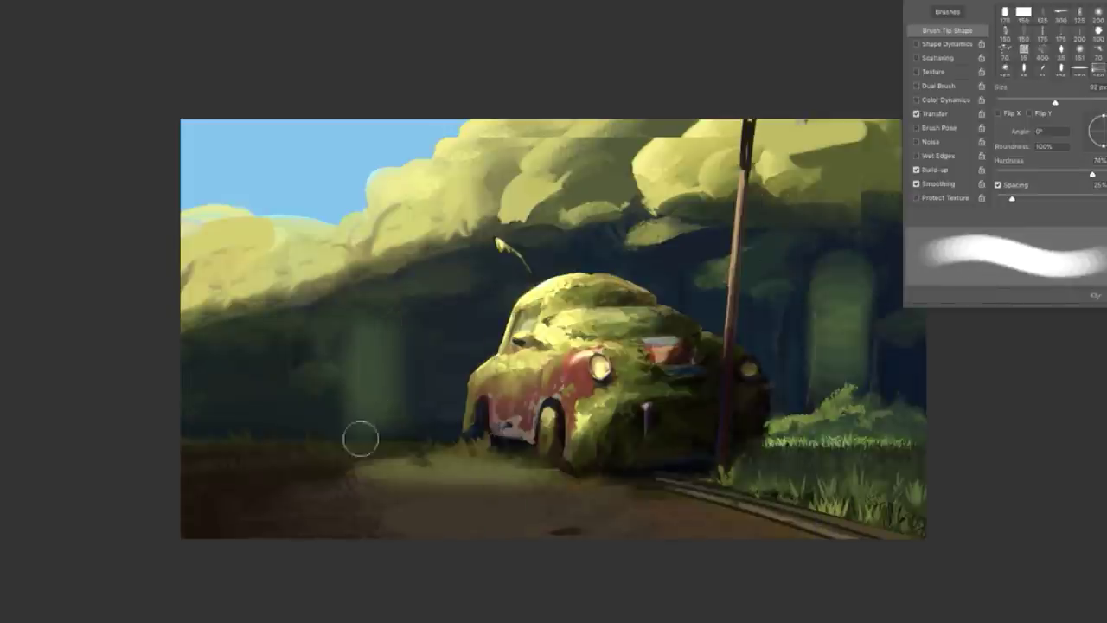
drag(259, 333, 235, 456)
drag(391, 433, 381, 337)
drag(454, 303, 435, 384)
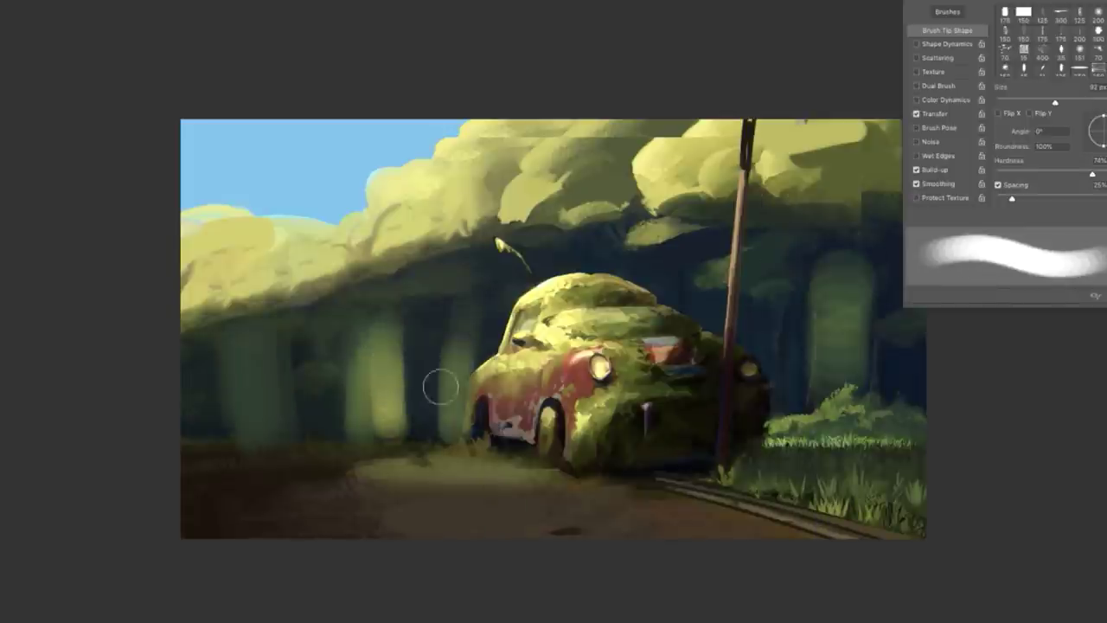
Wash the columns with teal using a 140 px soft round brush, lightening those beside the pole.
right_click(450, 317)
double_click(482, 387)
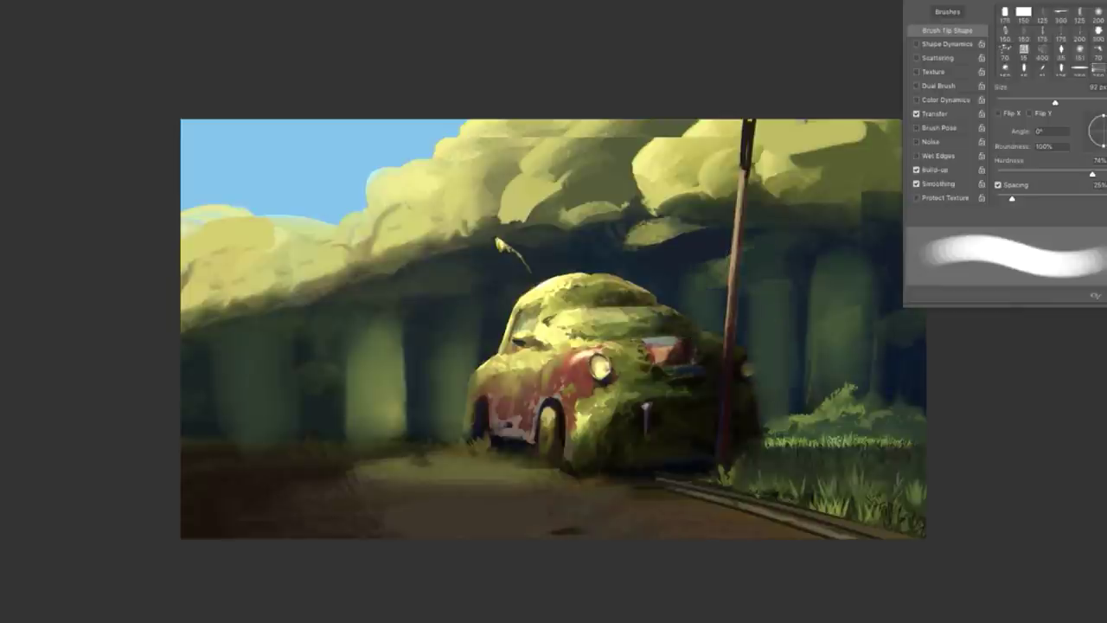
key(bracketright)
key(bracketright)
drag(931, 264, 806, 291)
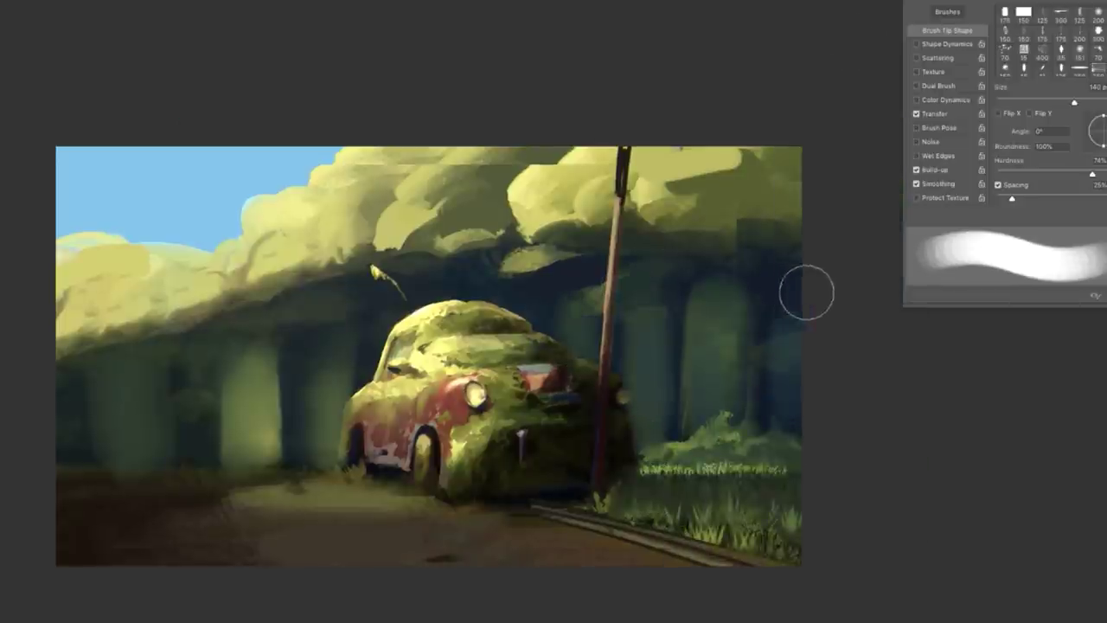
mouse_move(304, 337)
mouse_down()
mouse_move(307, 376)
mouse_move(232, 404)
mouse_move(169, 411)
mouse_up()
drag(747, 329, 748, 406)
drag(727, 286, 732, 389)
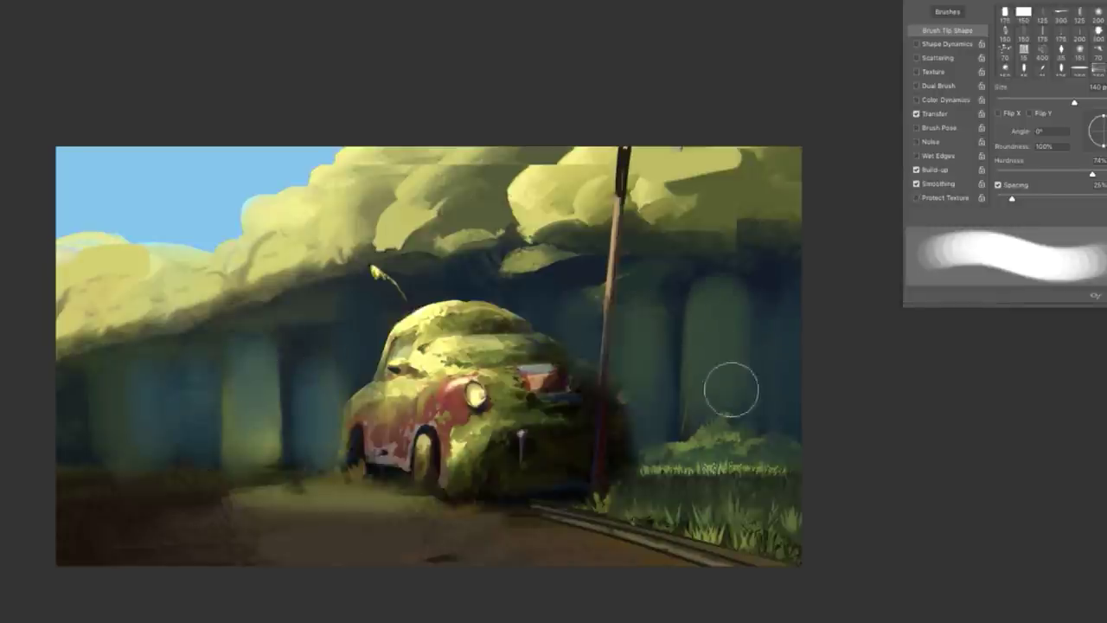
drag(577, 294, 577, 372)
mouse_move(640, 407)
mouse_down()
mouse_move(576, 297)
mouse_move(589, 398)
mouse_move(545, 346)
mouse_up()
Stroke light vertical highlights across the left columns with a 57 px textured brush.
key(e)
key(b)
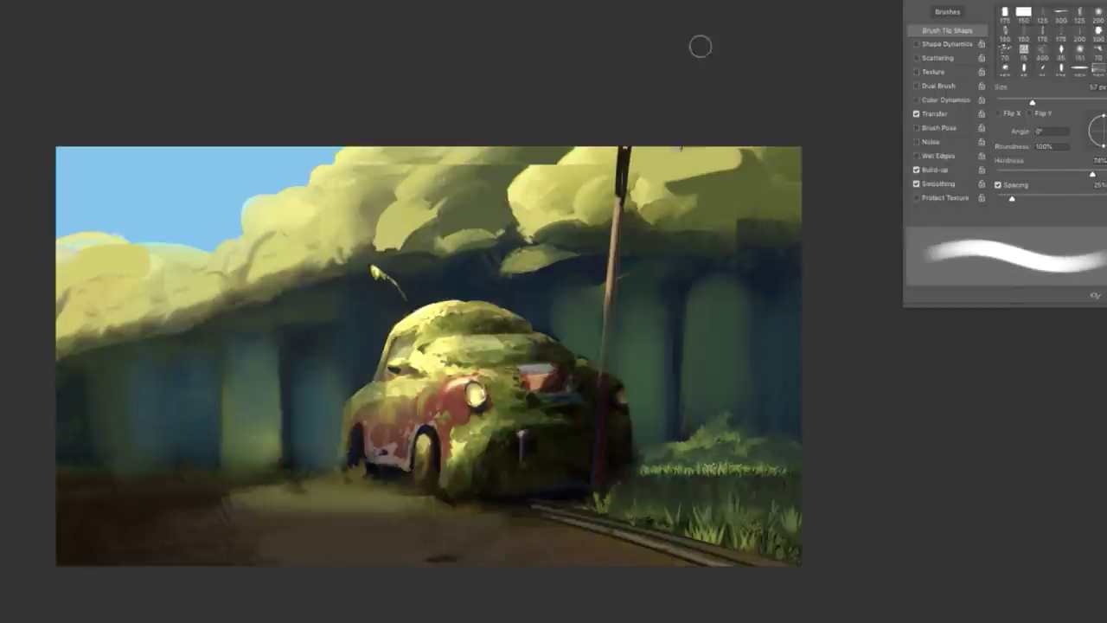
drag(208, 339, 208, 463)
drag(244, 339, 244, 463)
drag(270, 339, 270, 462)
drag(305, 398, 305, 467)
drag(209, 360, 210, 445)
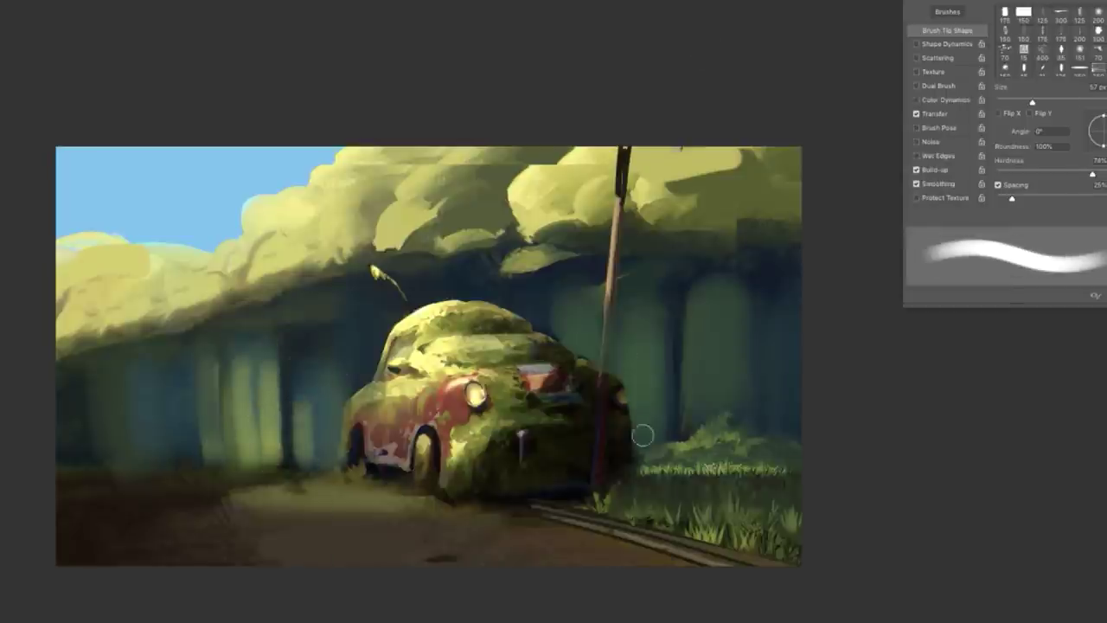
drag(139, 358, 139, 470)
drag(71, 393, 70, 470)
Paint thin light strokes on the left columns with a 37 px brush, then pick a scattered angled preset.
key(bracketleft)
key(bracketleft)
drag(189, 398, 189, 459)
drag(250, 353, 250, 415)
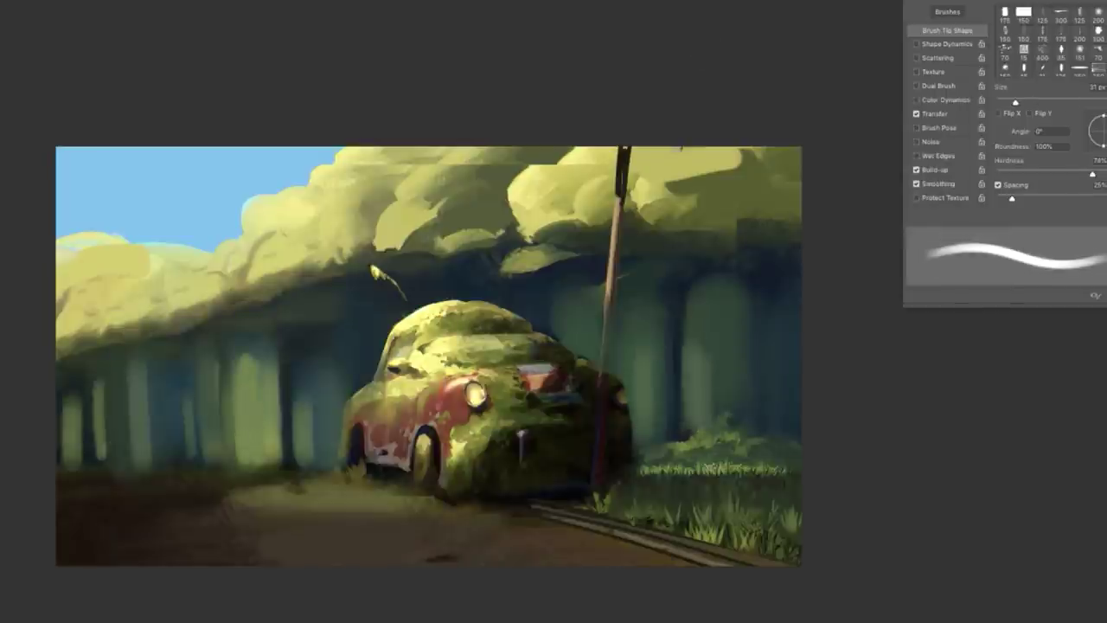
right_click(229, 307)
click(256, 360)
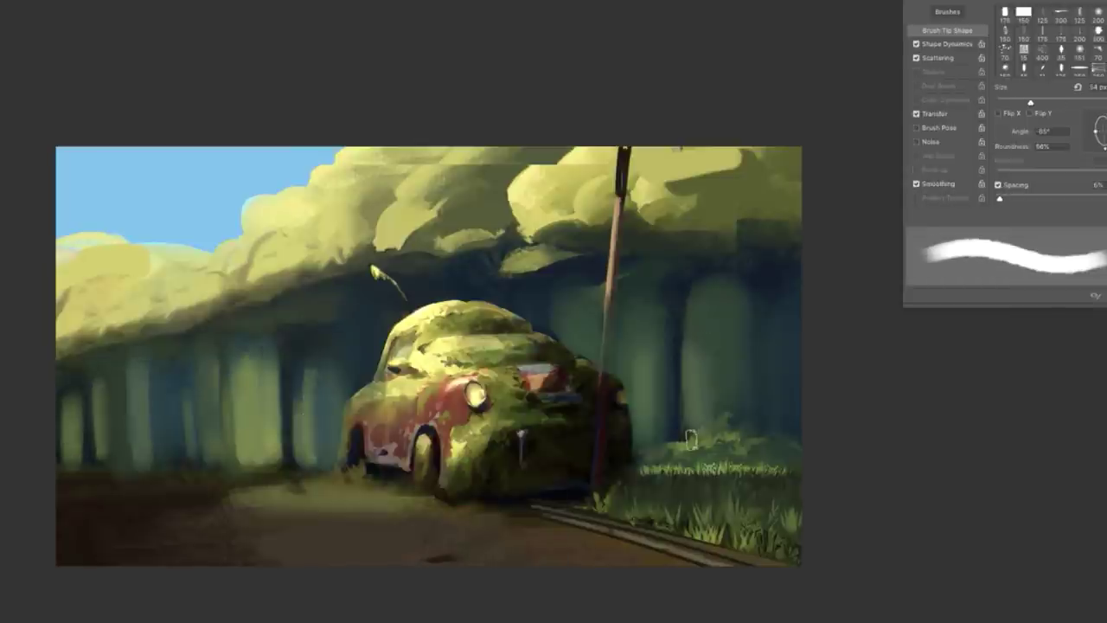
right_click(643, 388)
key(Return)
Paint dark tree trunks just left of the car with a 20–25 px hard round brush.
right_click(612, 391)
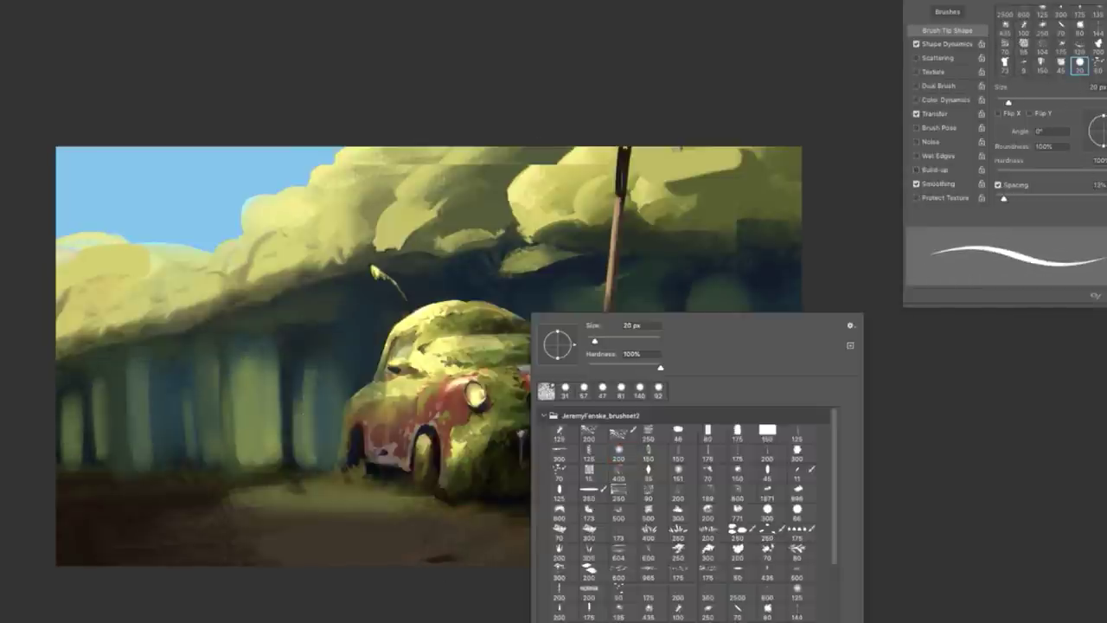
click(624, 453)
key(Return)
drag(582, 603, 782, 619)
right_click(587, 498)
key(Return)
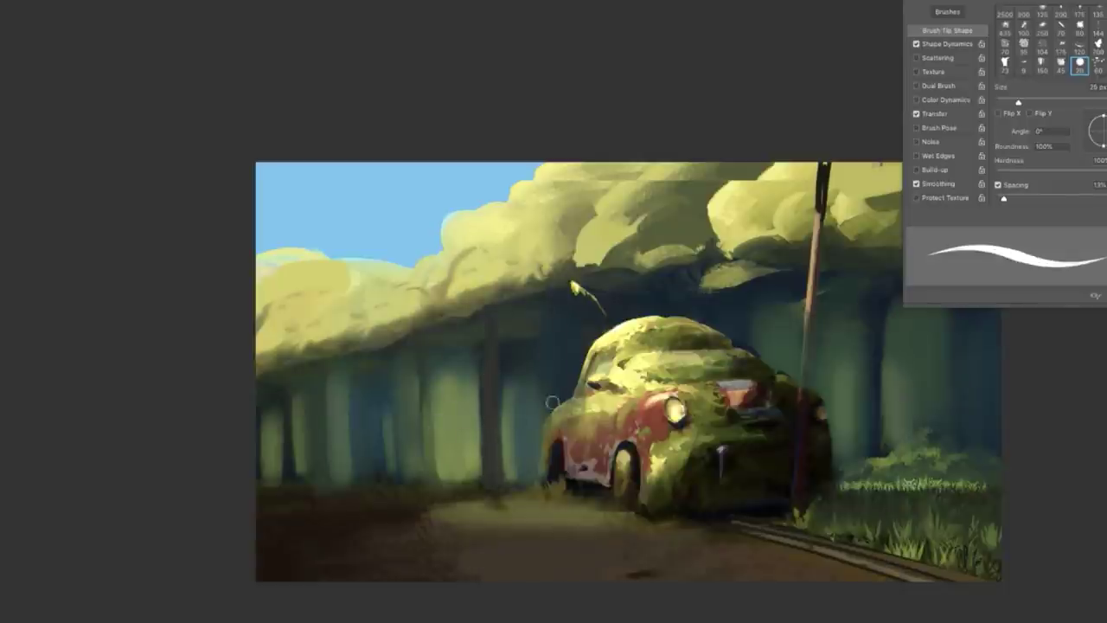
drag(517, 382, 517, 479)
mouse_move(432, 375)
mouse_down()
mouse_move(431, 447)
mouse_move(470, 361)
mouse_move(451, 483)
mouse_up()
drag(509, 477, 509, 398)
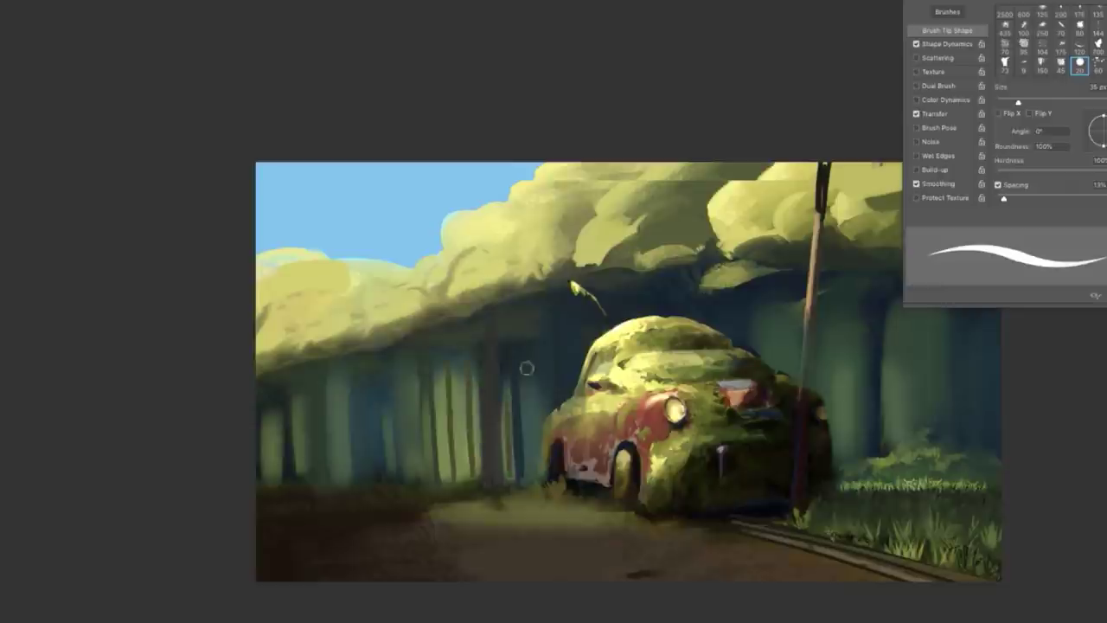
drag(426, 477, 428, 388)
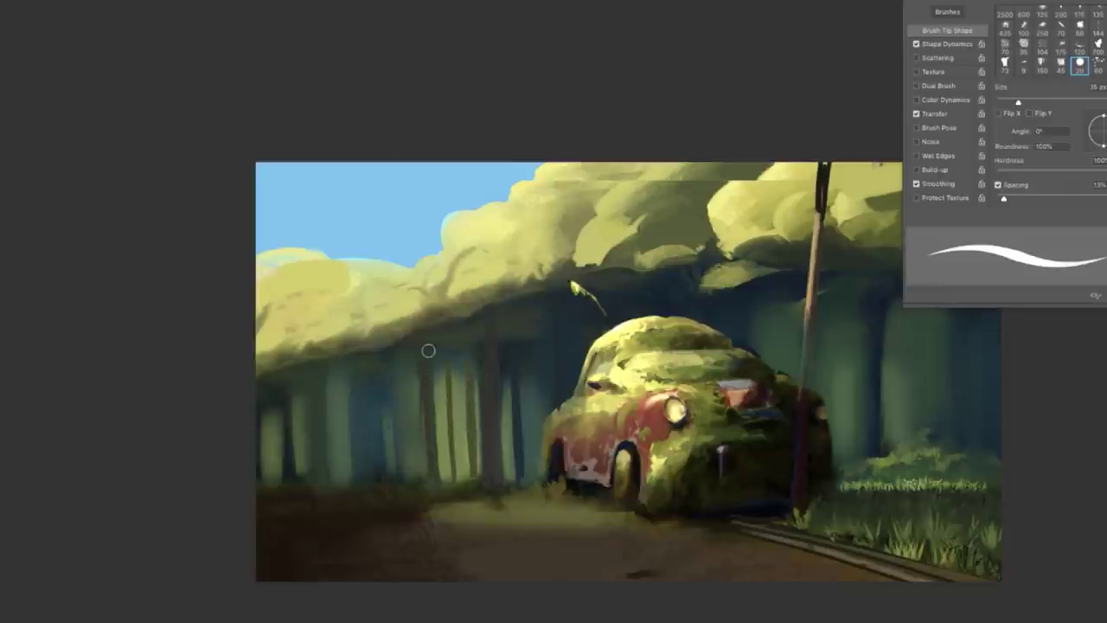
Add four more dark trunks across the left forest, then choose a grass-like brush.
drag(294, 474, 293, 350)
drag(368, 361, 368, 471)
drag(402, 355, 402, 450)
drag(338, 468, 337, 372)
key(comma)
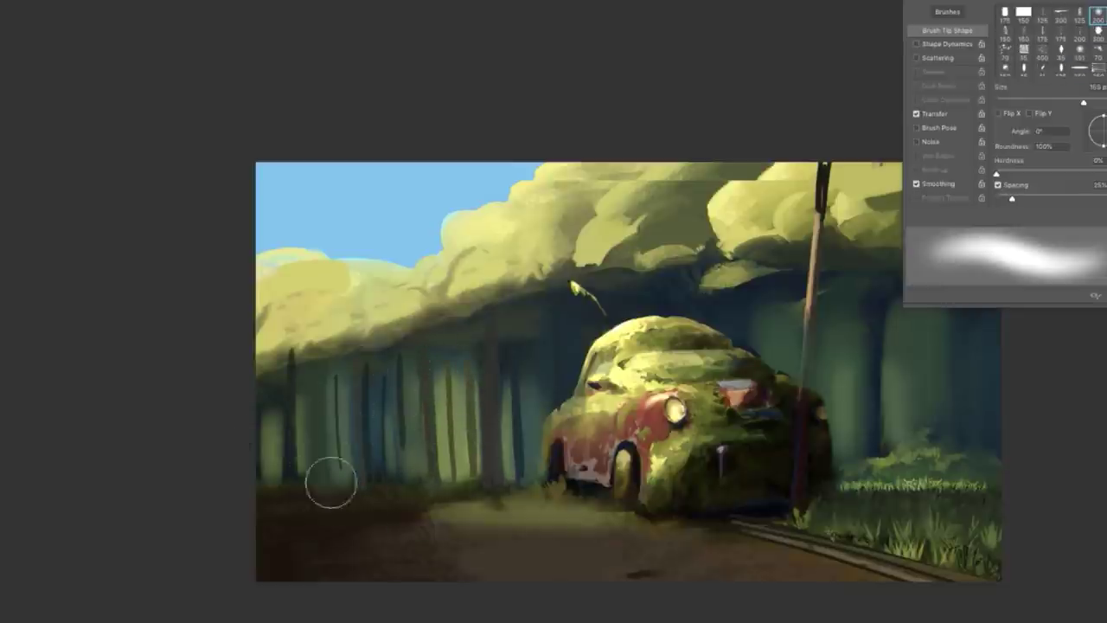
key(comma)
right_click(655, 341)
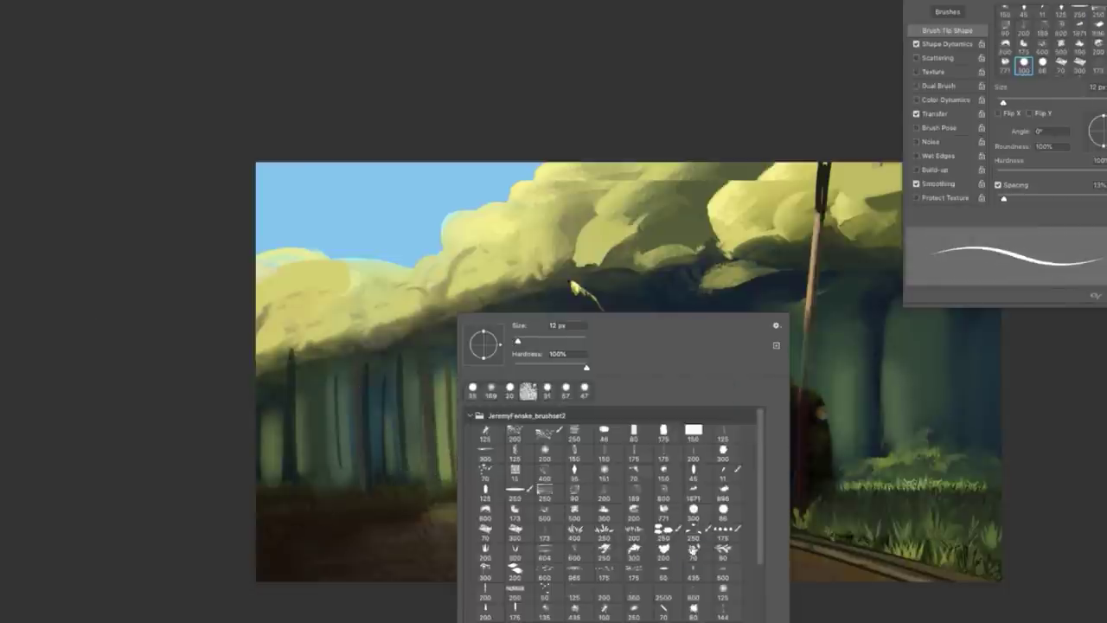
click(670, 527)
key(Return)
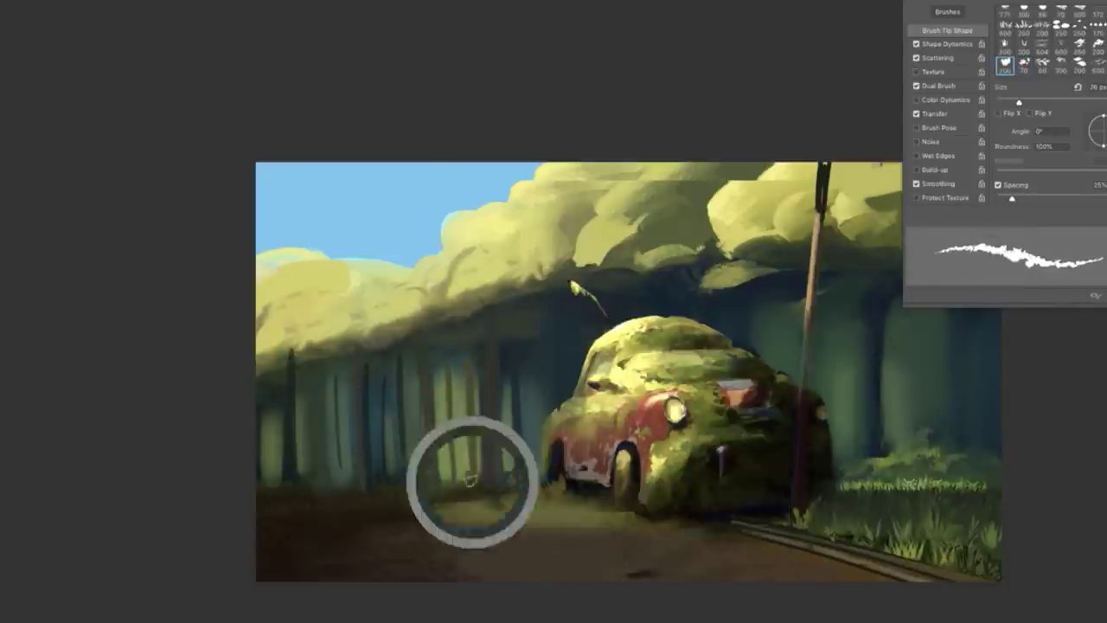
Dab dark foliage onto the trees left of the car with a 57 px leaf brush.
right_click(495, 467)
key(Return)
mouse_move(474, 392)
mouse_down()
mouse_move(482, 336)
mouse_move(413, 361)
mouse_up()
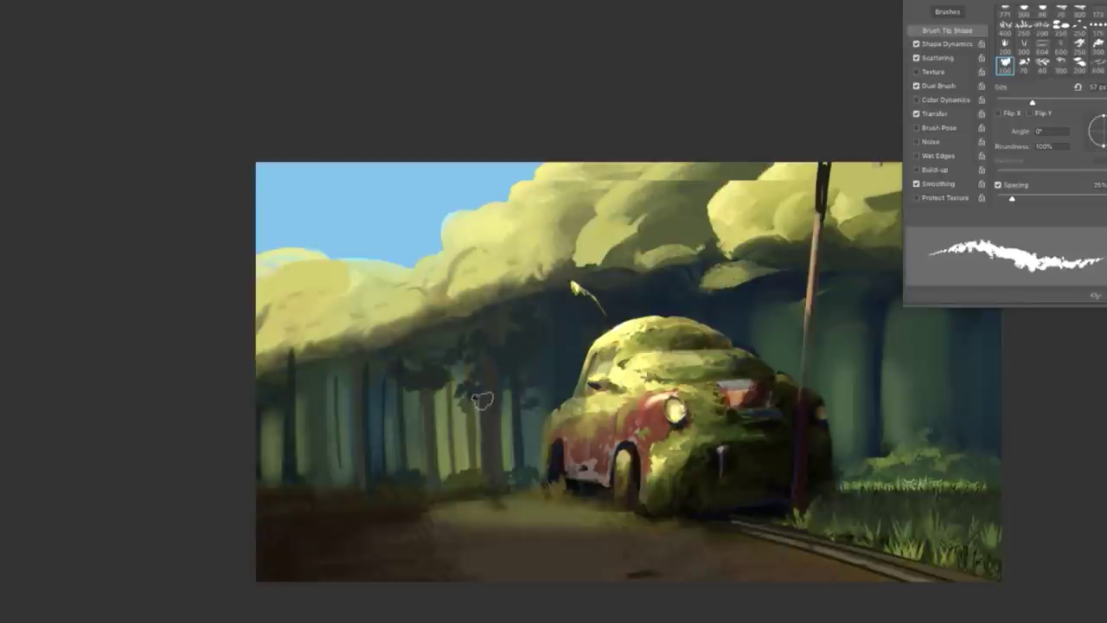
mouse_move(482, 399)
mouse_down()
mouse_move(443, 379)
mouse_move(273, 424)
mouse_move(365, 374)
mouse_move(362, 440)
mouse_move(359, 403)
mouse_move(321, 475)
mouse_up()
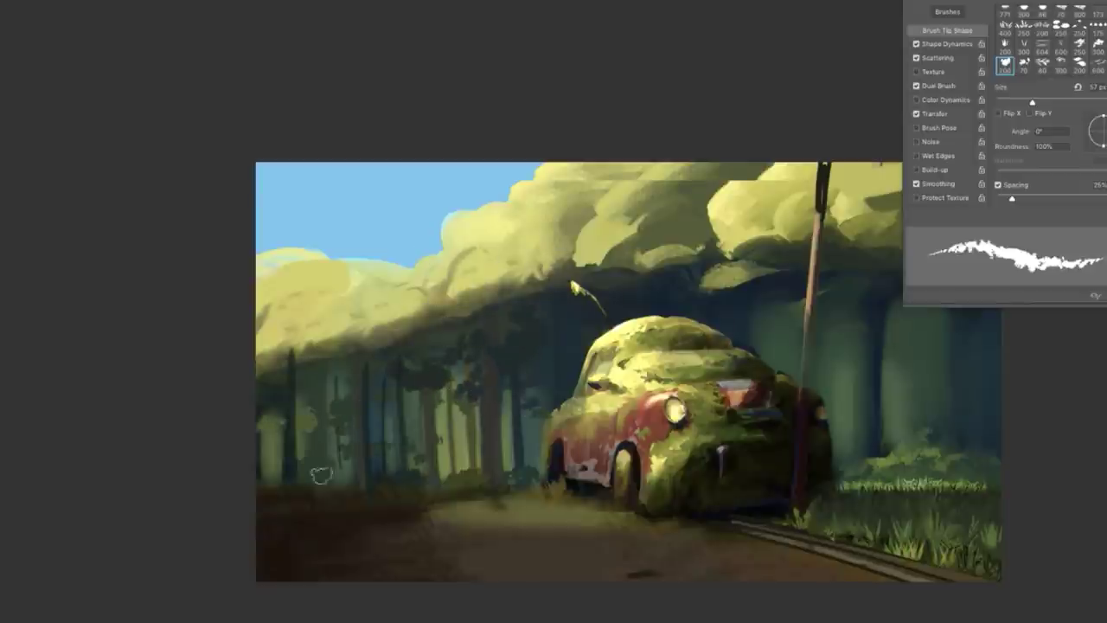
drag(848, 445, 703, 465)
right_click(753, 347)
key(Return)
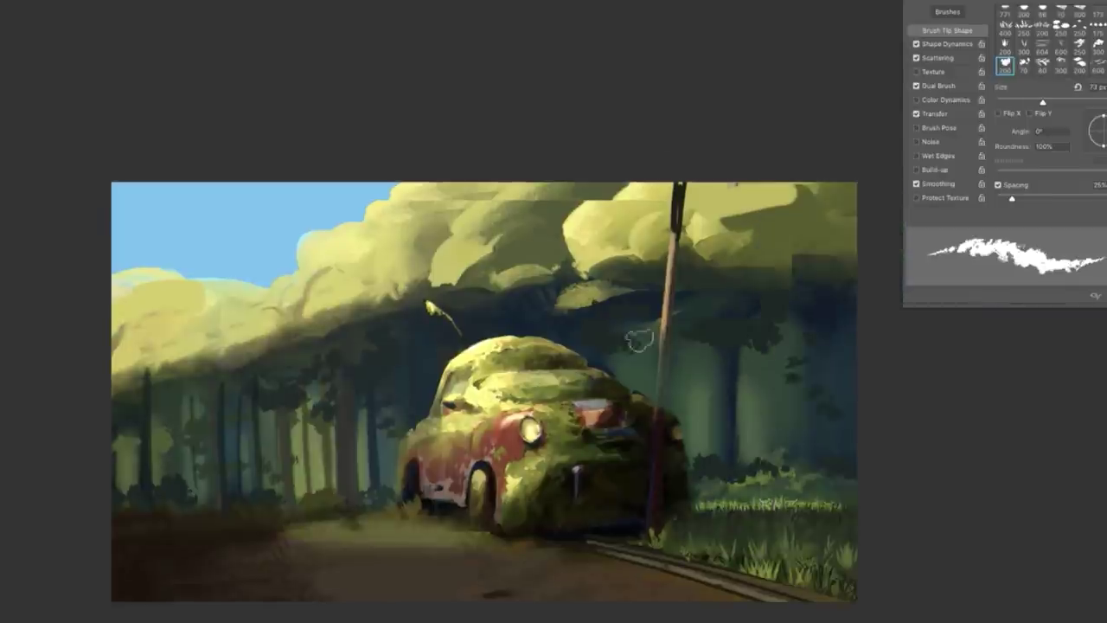
Paint dark trunks in the right-side forest with the 20 px hard round brush.
drag(343, 341, 481, 354)
right_click(559, 313)
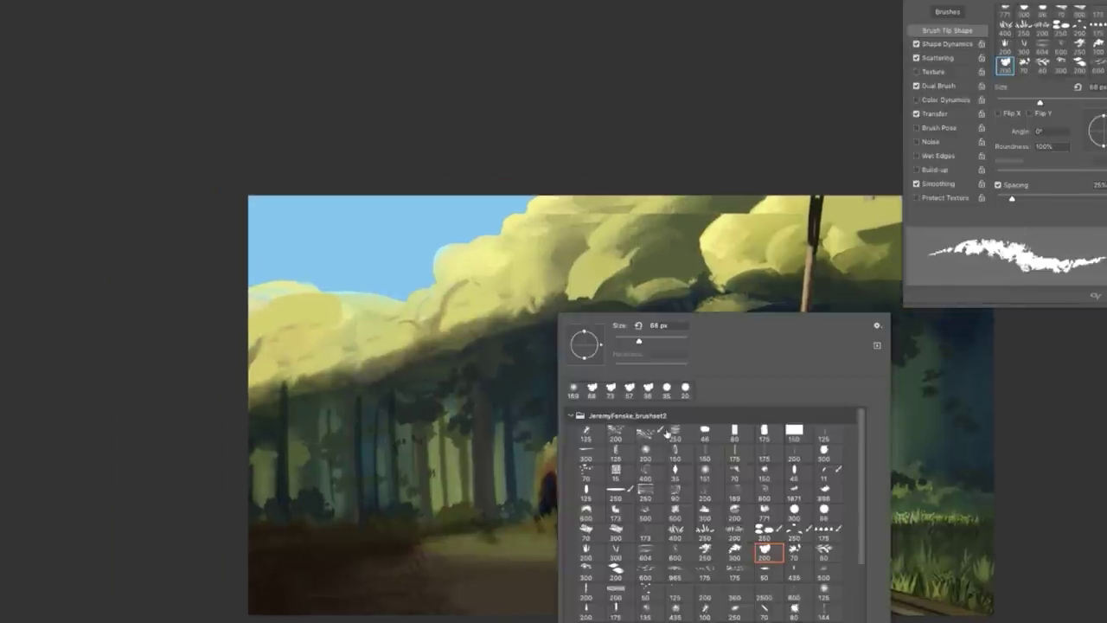
double_click(685, 387)
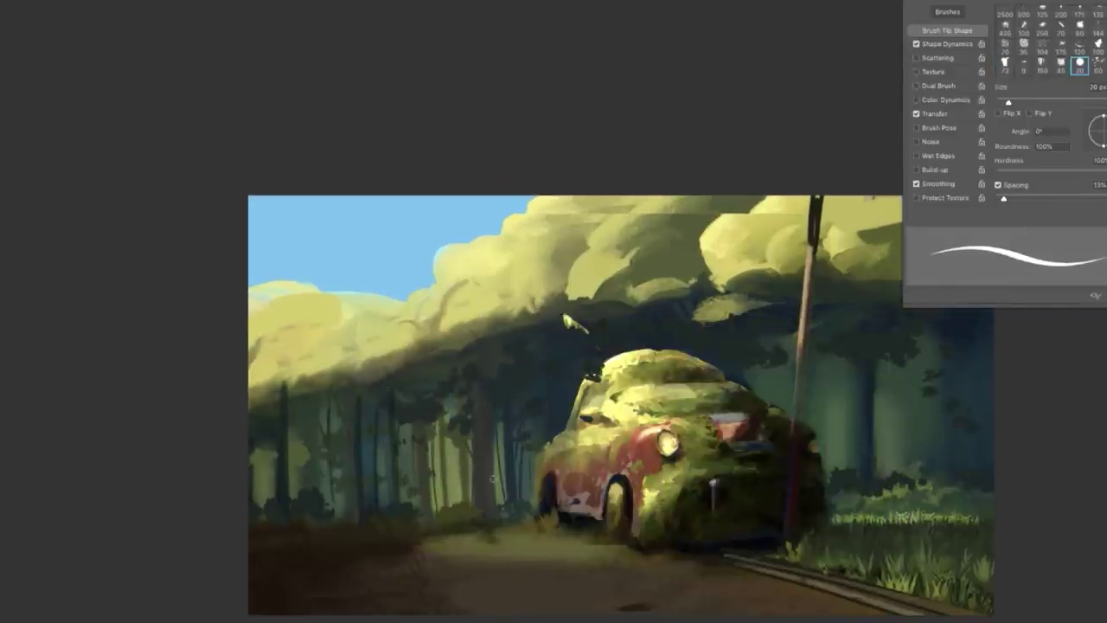
mouse_move(898, 474)
mouse_down()
mouse_move(905, 352)
mouse_move(917, 402)
mouse_up()
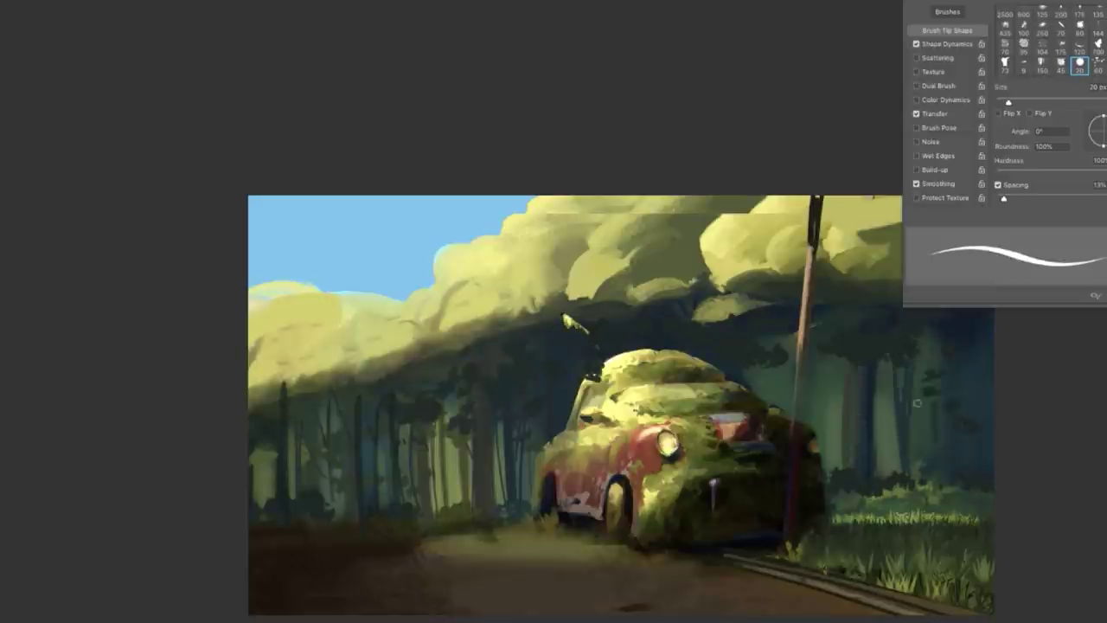
scroll(598, 402, right, 2)
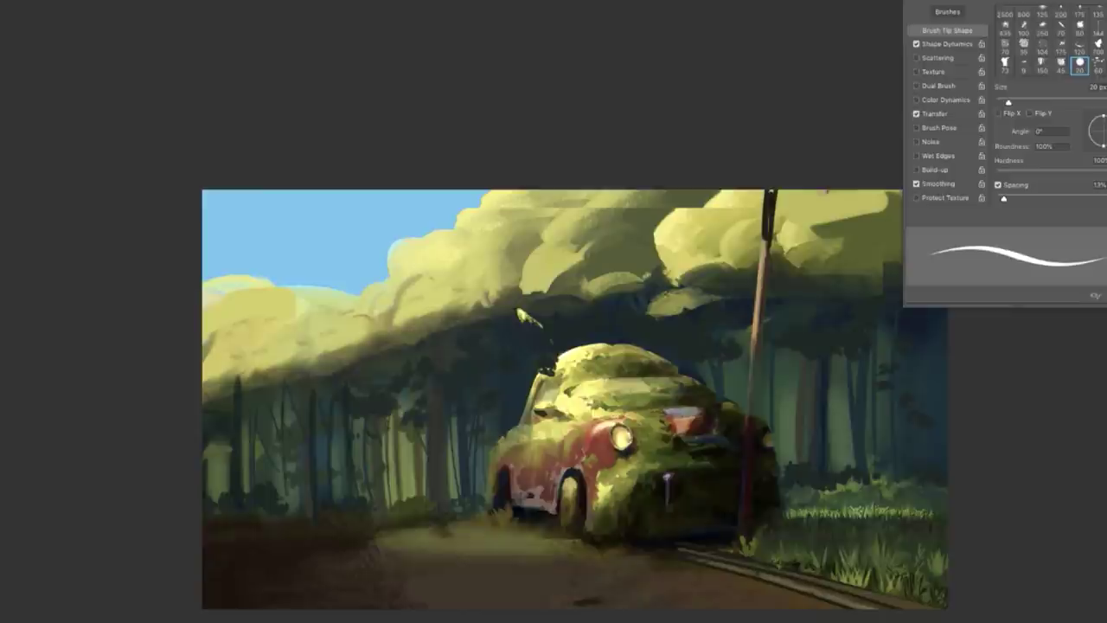
Add thin sunlit highlights along several trunks among the left trees.
drag(425, 495, 432, 378)
drag(460, 490, 462, 415)
drag(415, 494, 417, 450)
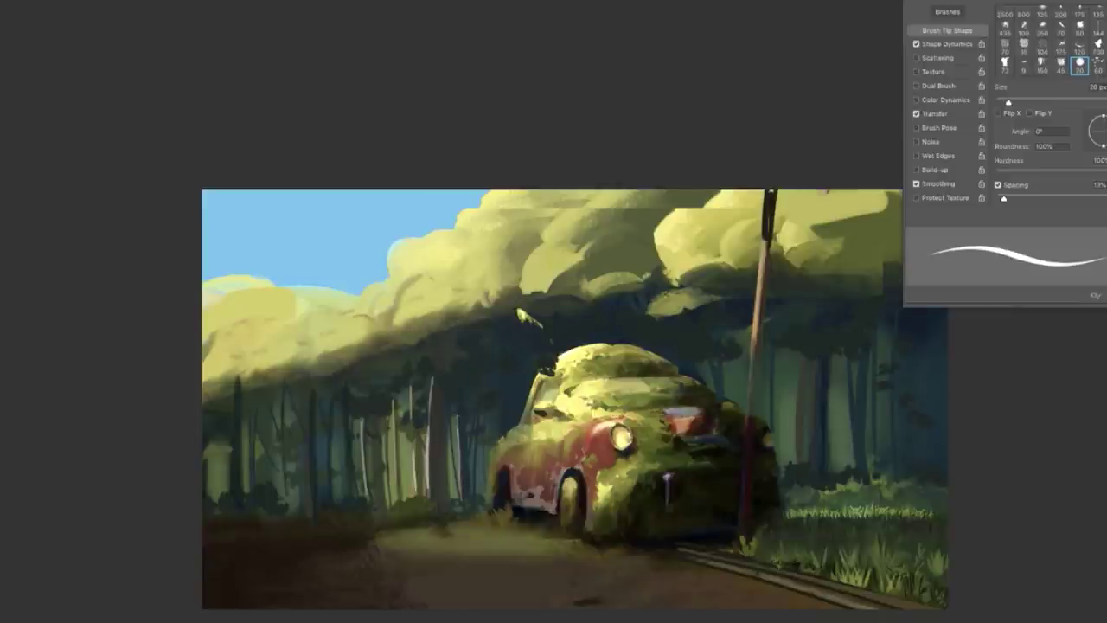
drag(216, 492, 215, 449)
drag(341, 502, 339, 445)
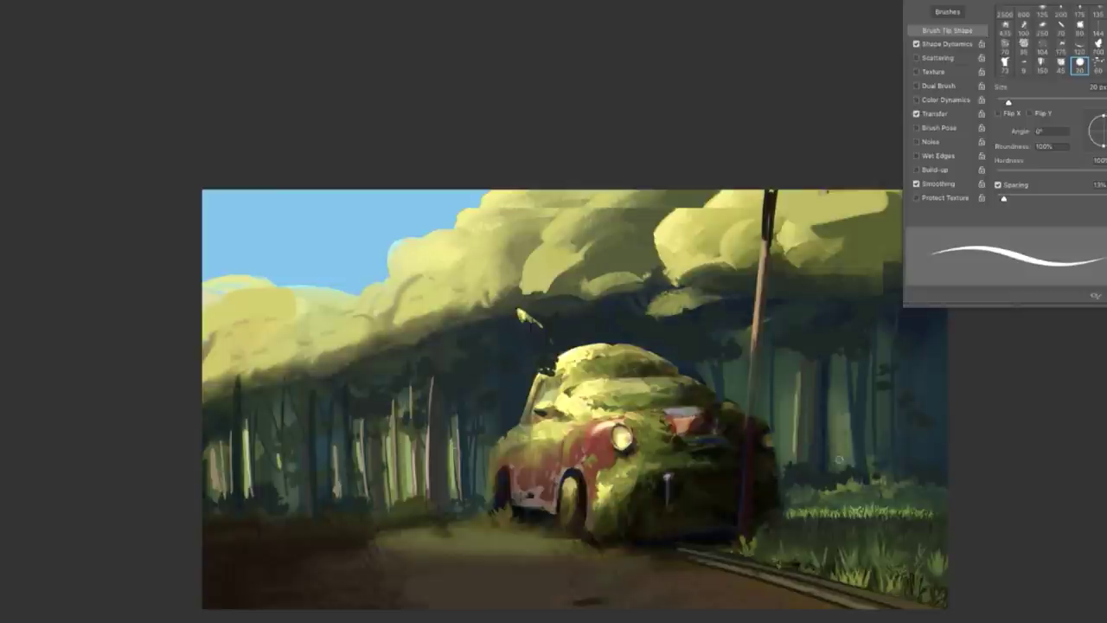
Cycle through brush presets, add another thin light stroke, and zoom out.
key(period)
key(period)
key(period)
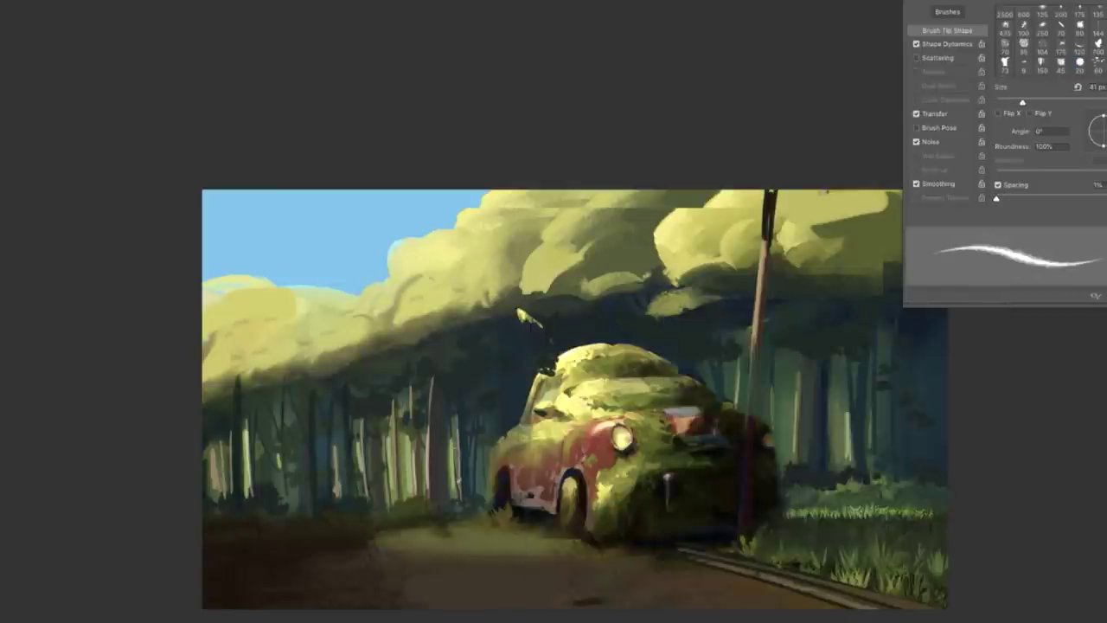
key(period)
key(period)
drag(427, 485, 439, 371)
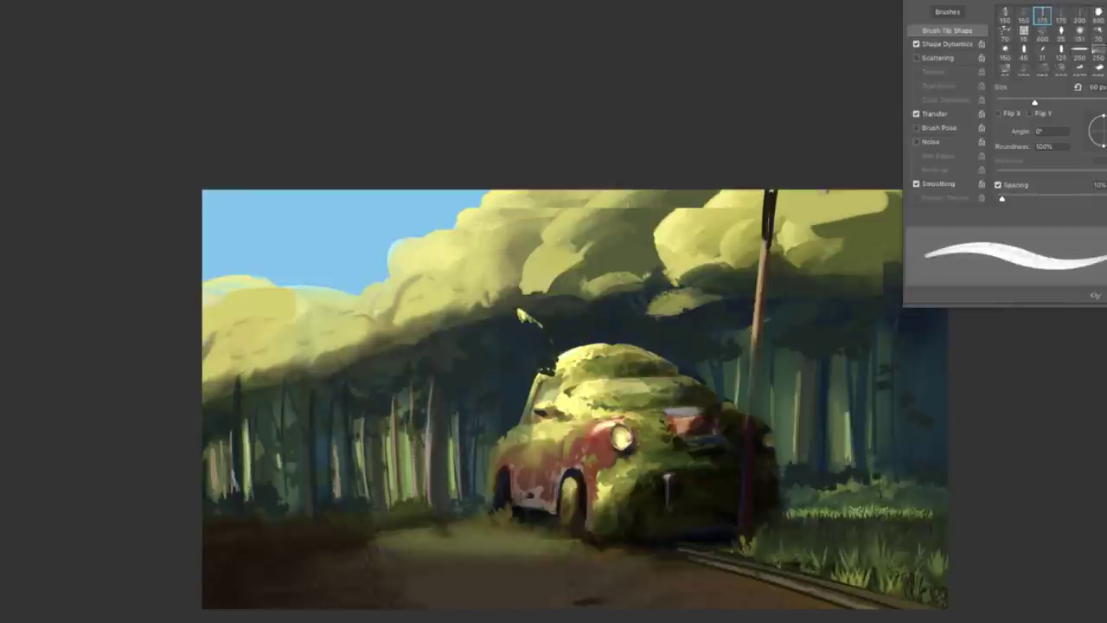
key(period)
key(period)
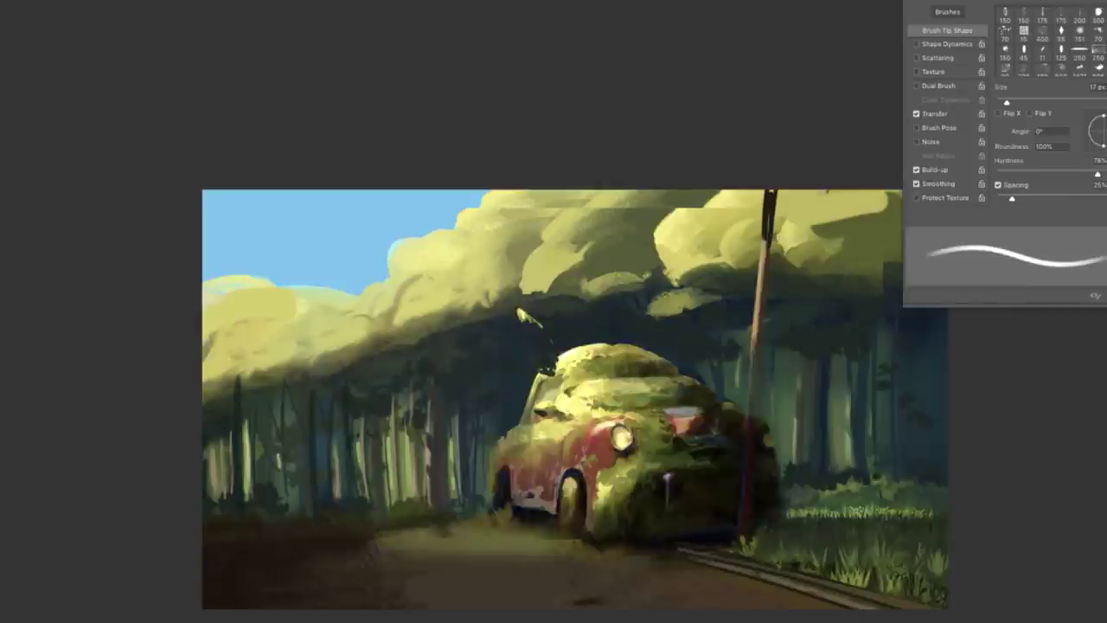
key(ctrl+minus)
key(bracketright)
key(bracketright)
key(bracketright)
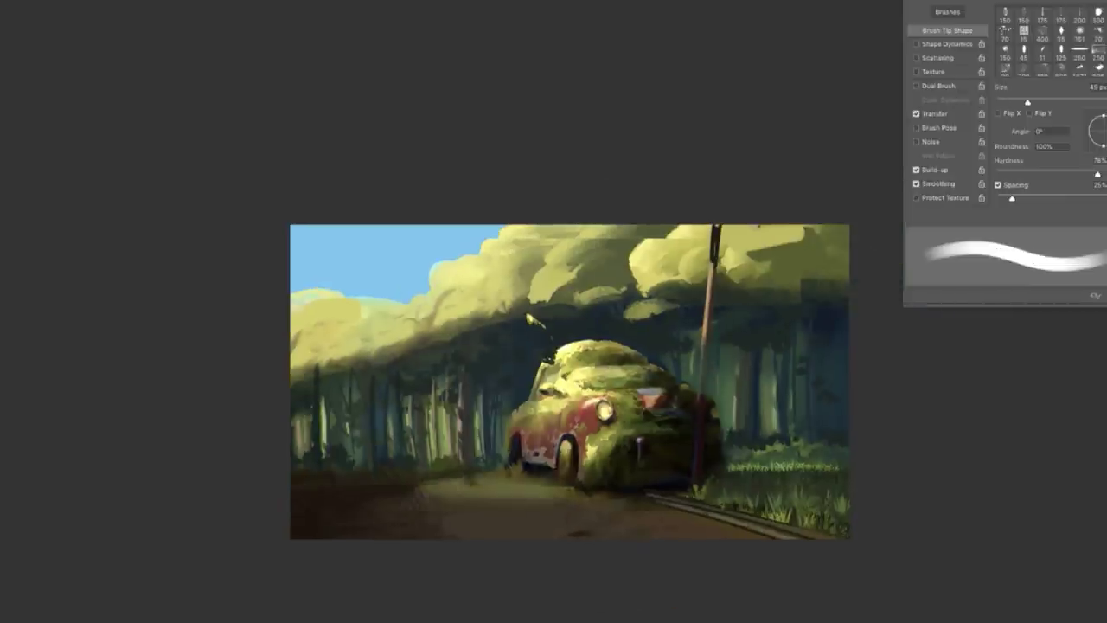
Darken the lower, middle and upper signpost pole with a 31 px hard round brush.
key(period)
right_click(722, 311)
key(Return)
drag(706, 343, 704, 442)
drag(713, 359, 714, 299)
drag(725, 210, 719, 305)
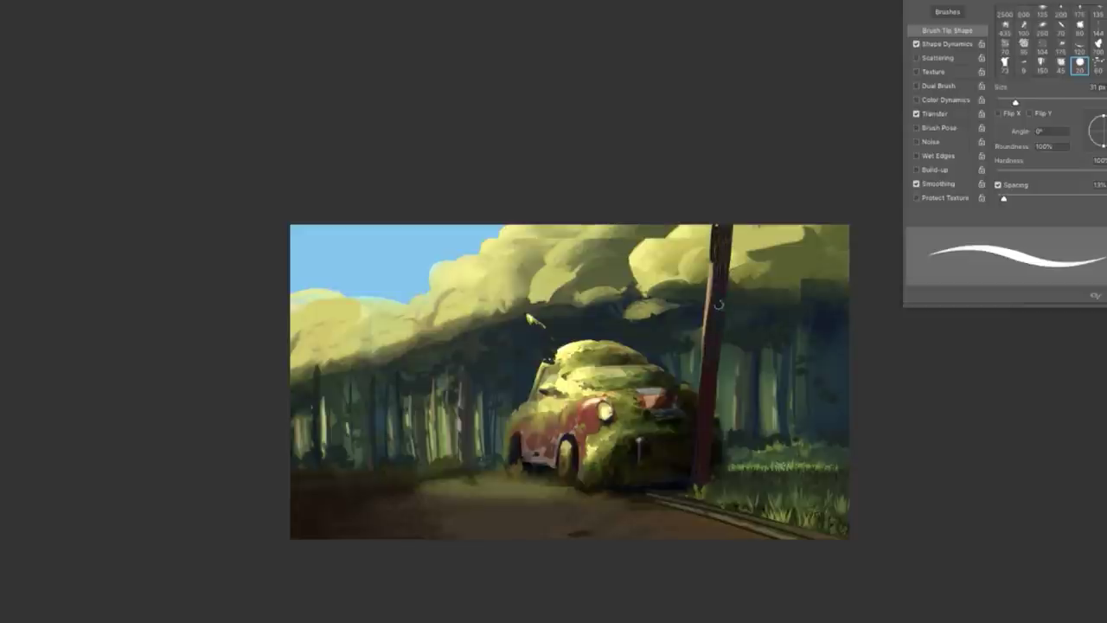
Paint a wide dark tree trunk at the right edge with an 89 px brush.
key(period)
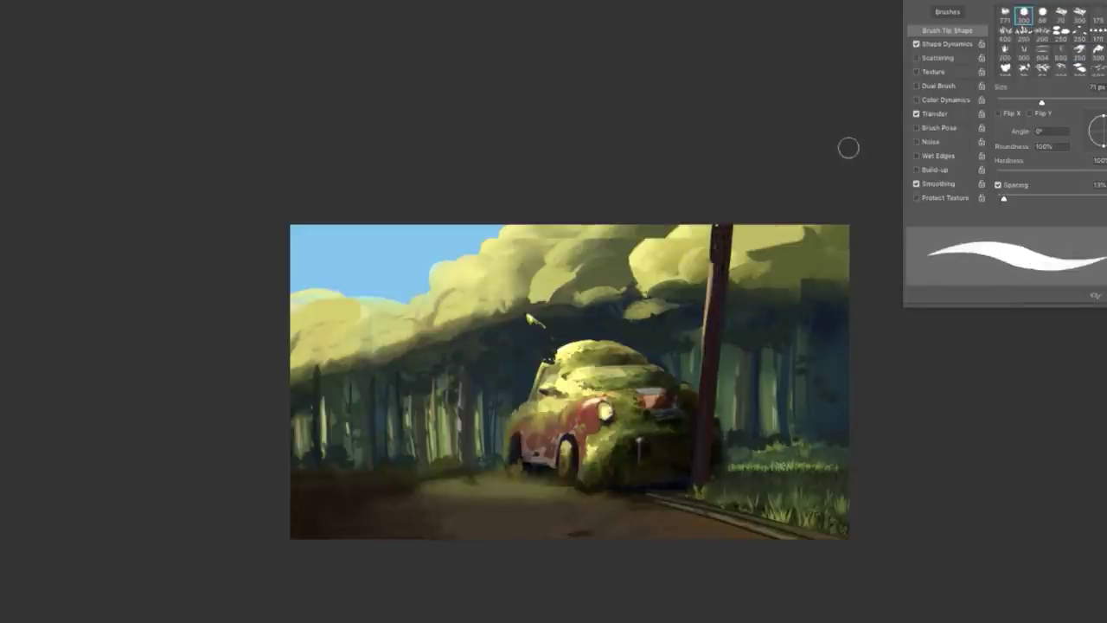
right_click(731, 314)
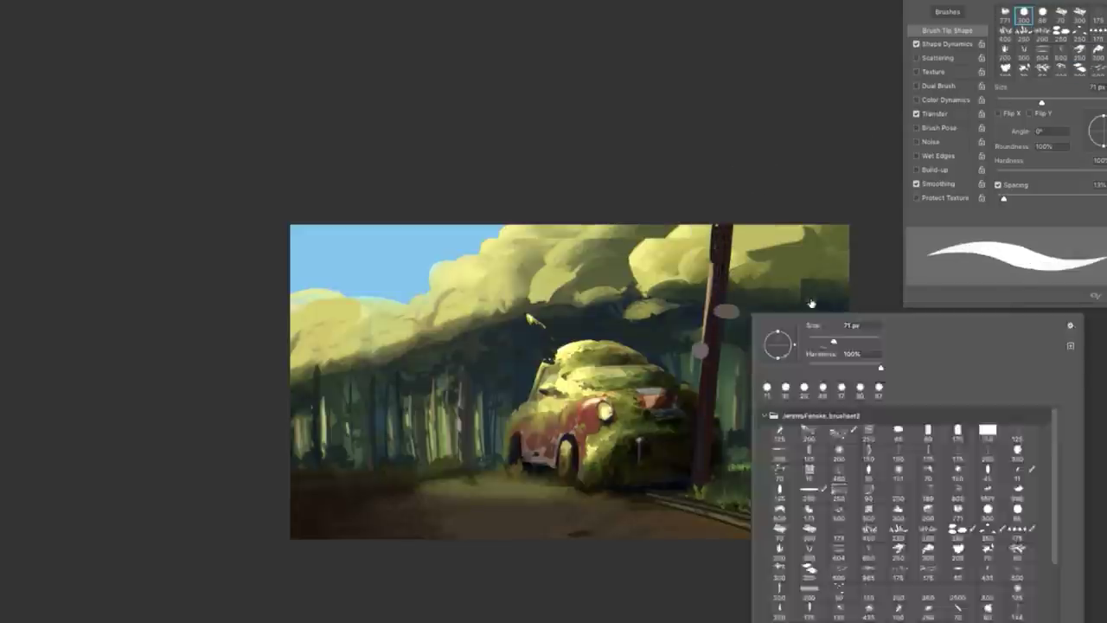
key(Return)
right_click(783, 311)
drag(822, 344, 845, 344)
key(Return)
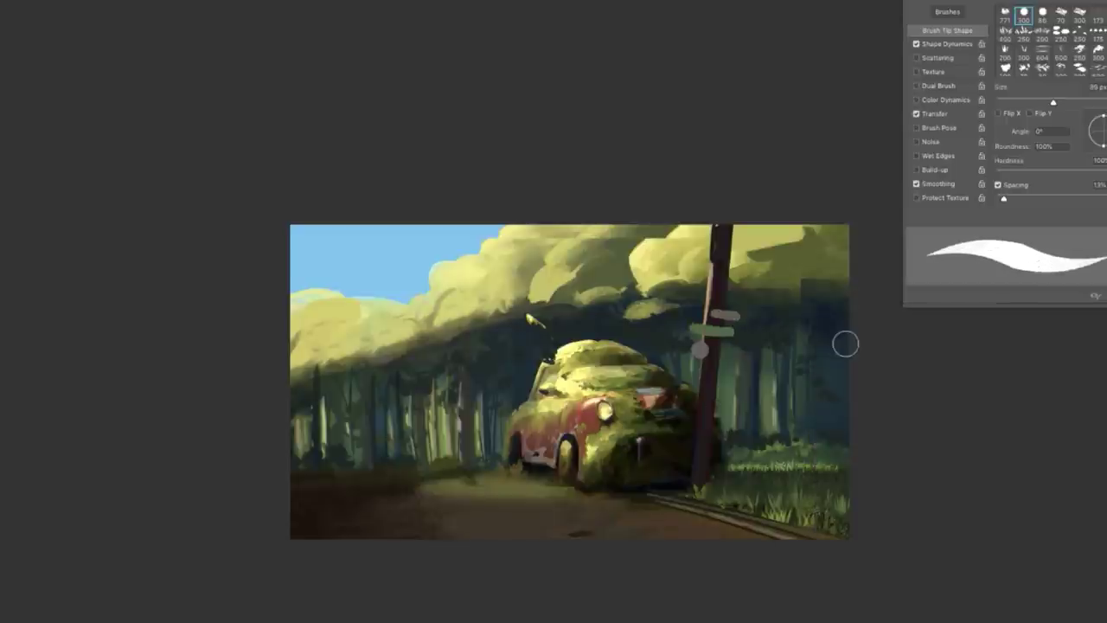
drag(811, 468, 817, 138)
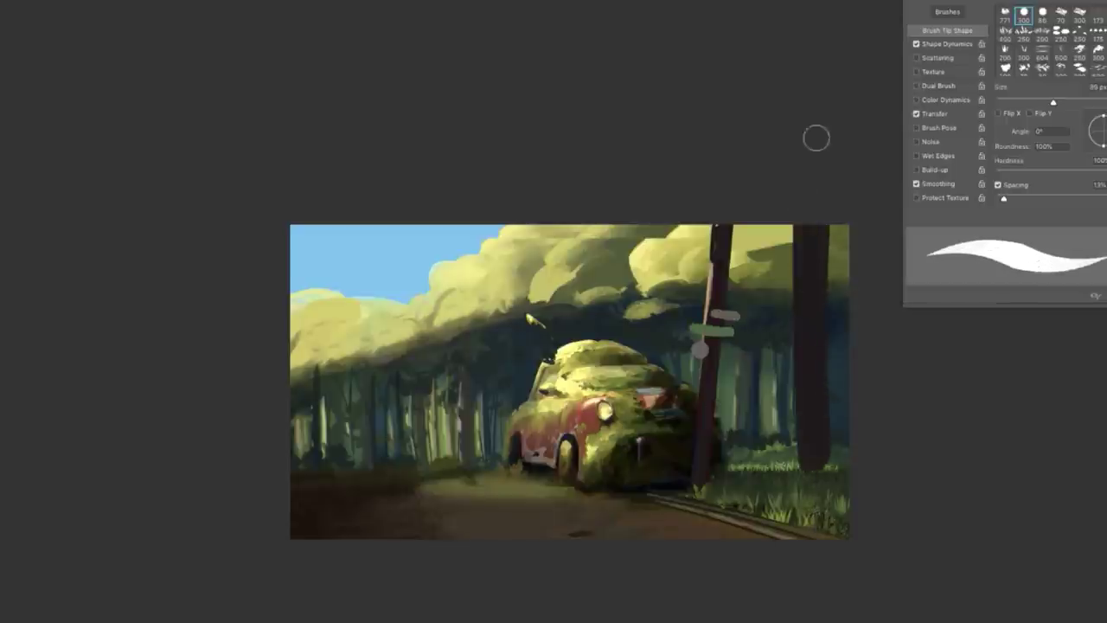
Add 60 px dark trunks right of the signpost, above the car and on the left.
right_click(632, 332)
key(Return)
drag(639, 358, 638, 225)
drag(487, 395, 481, 149)
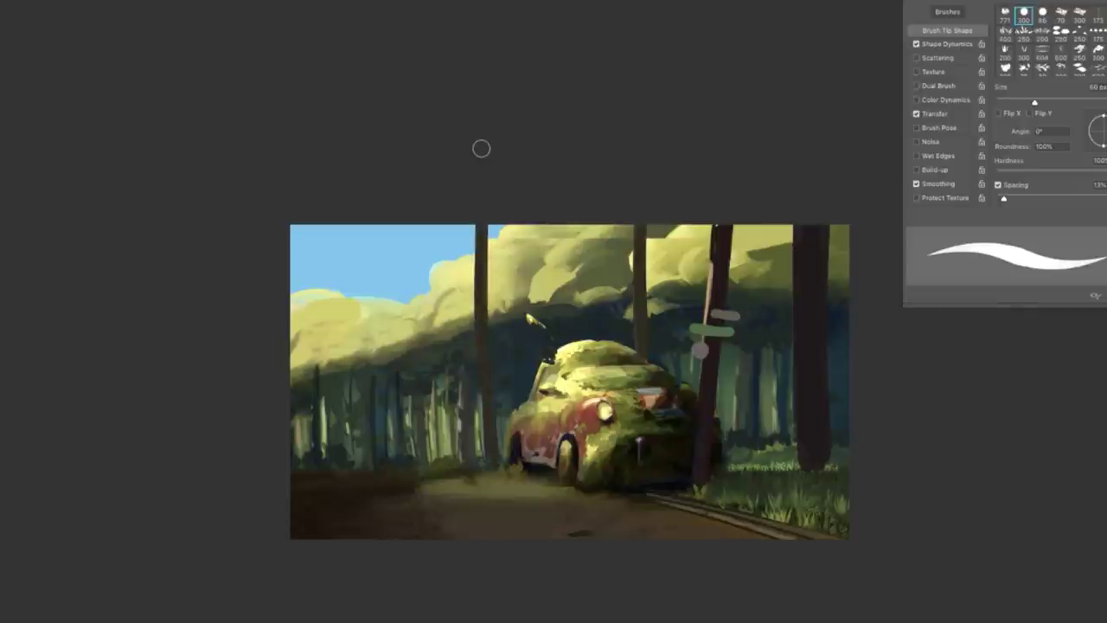
mouse_move(309, 467)
mouse_down()
mouse_move(329, 161)
mouse_move(337, 544)
mouse_move(486, 553)
mouse_up()
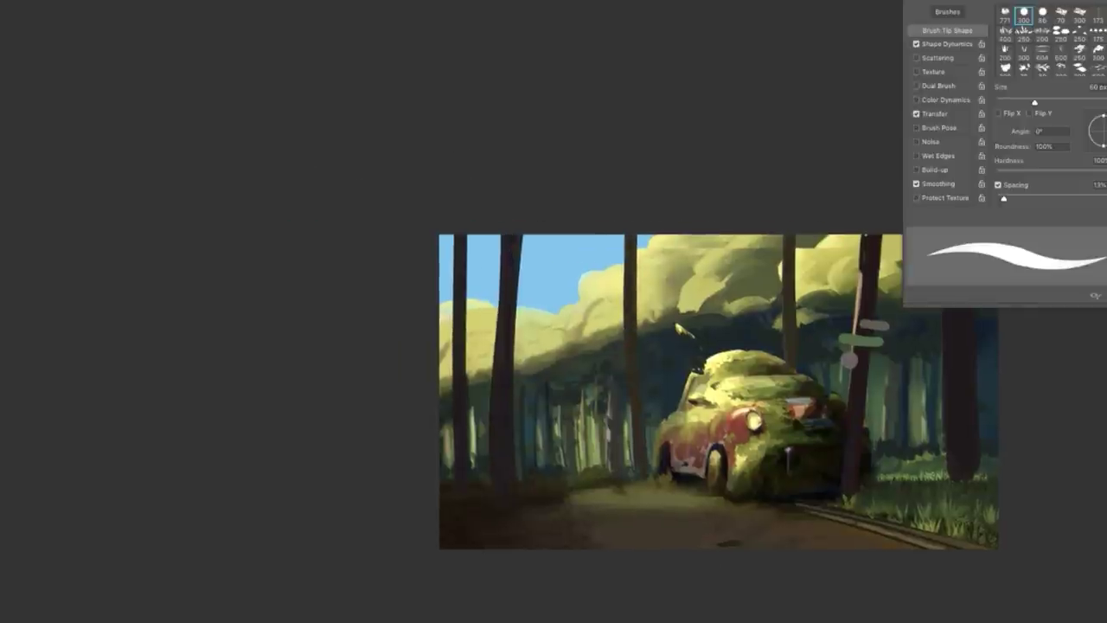
Paint a lighter green grass band along the roadside with a textured brush.
right_click(545, 308)
double_click(631, 599)
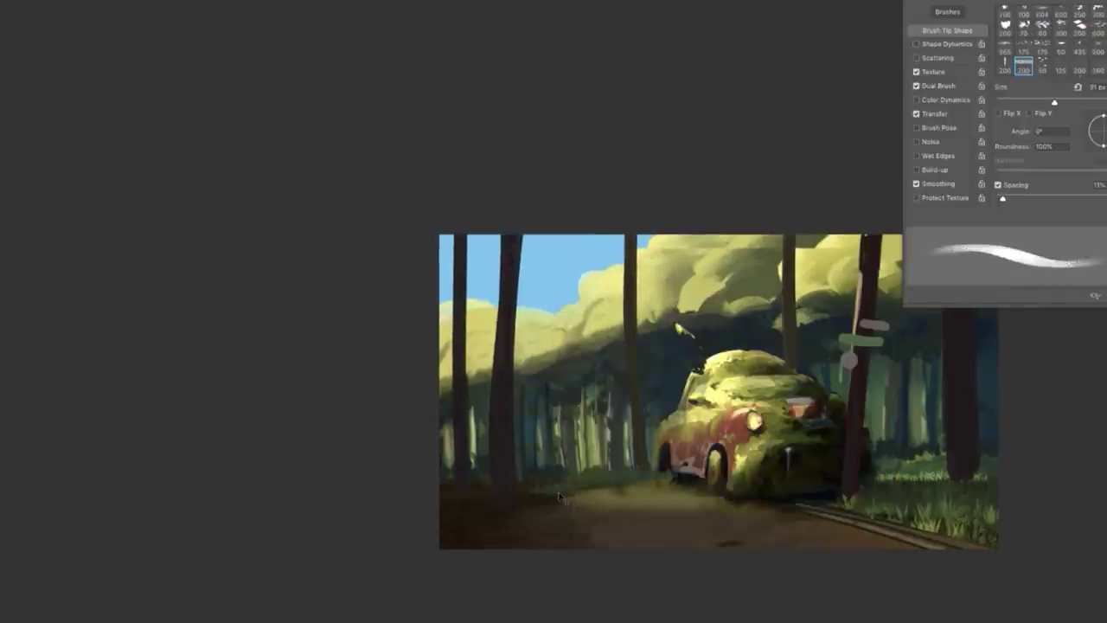
mouse_move(541, 476)
mouse_down()
mouse_move(653, 562)
mouse_move(813, 568)
mouse_up()
mouse_move(645, 566)
mouse_down()
mouse_move(1029, 605)
mouse_move(489, 592)
mouse_up()
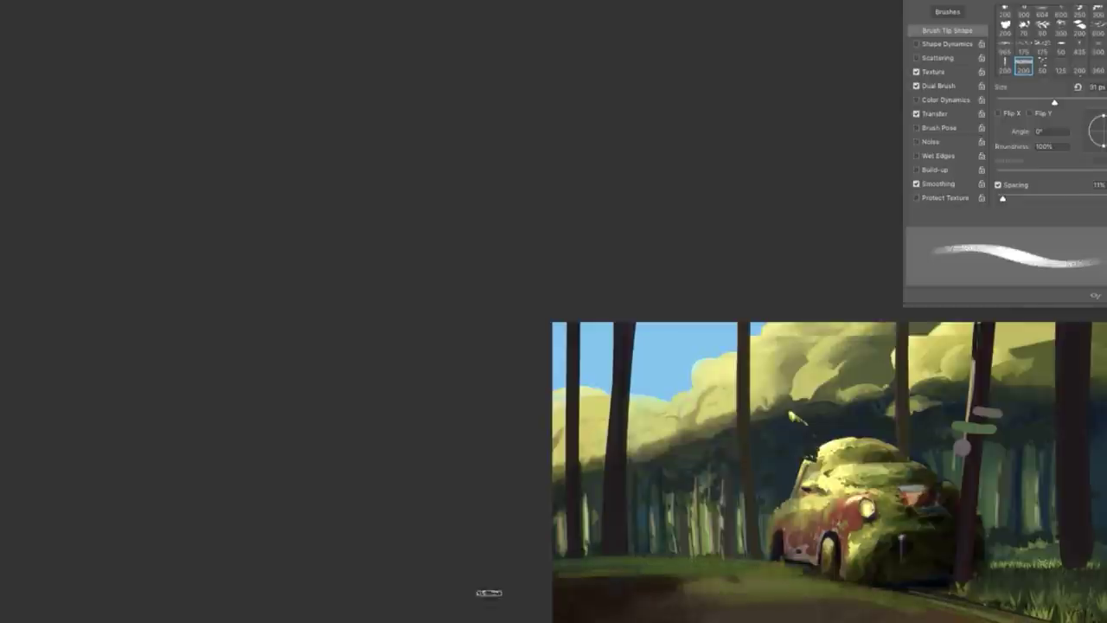
Draw a thin dark edge line along the roadside with a hard round brush.
right_click(816, 340)
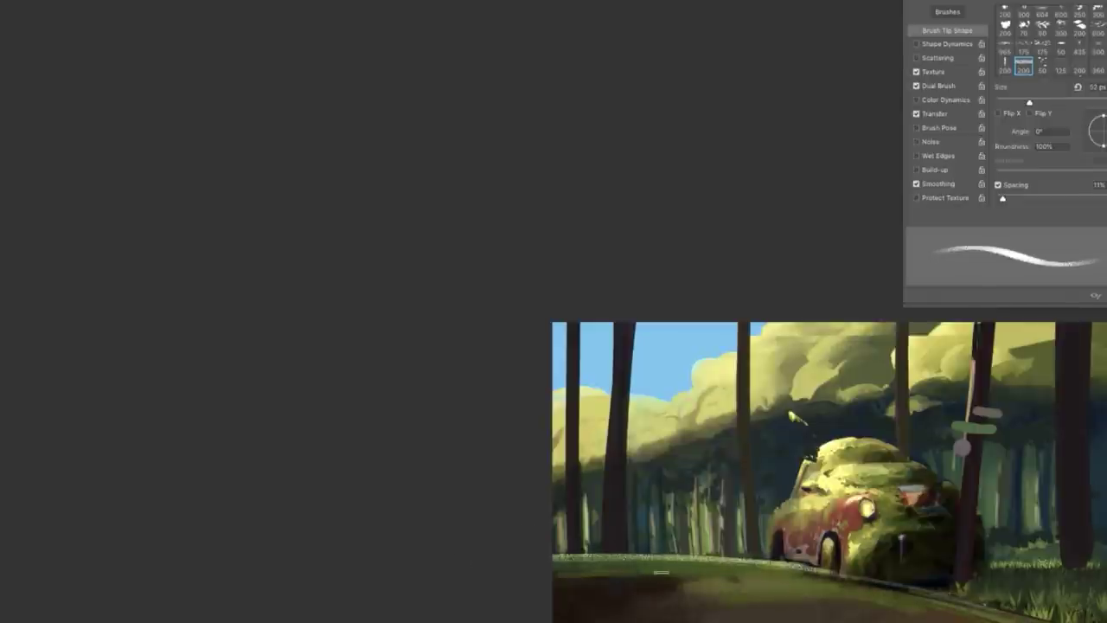
right_click(661, 572)
double_click(815, 614)
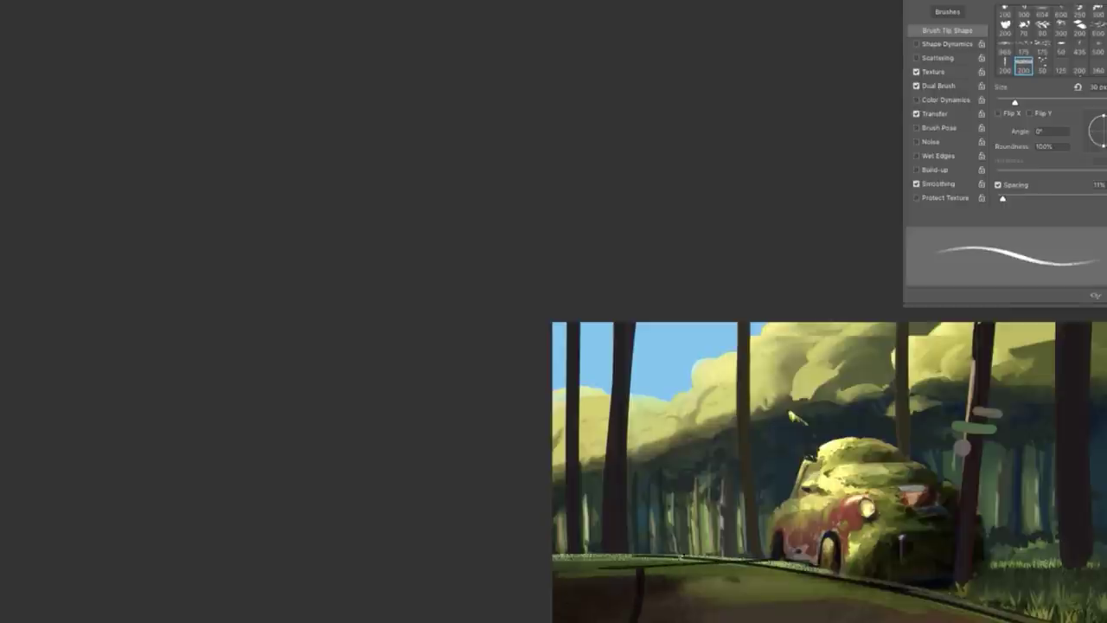
key(period)
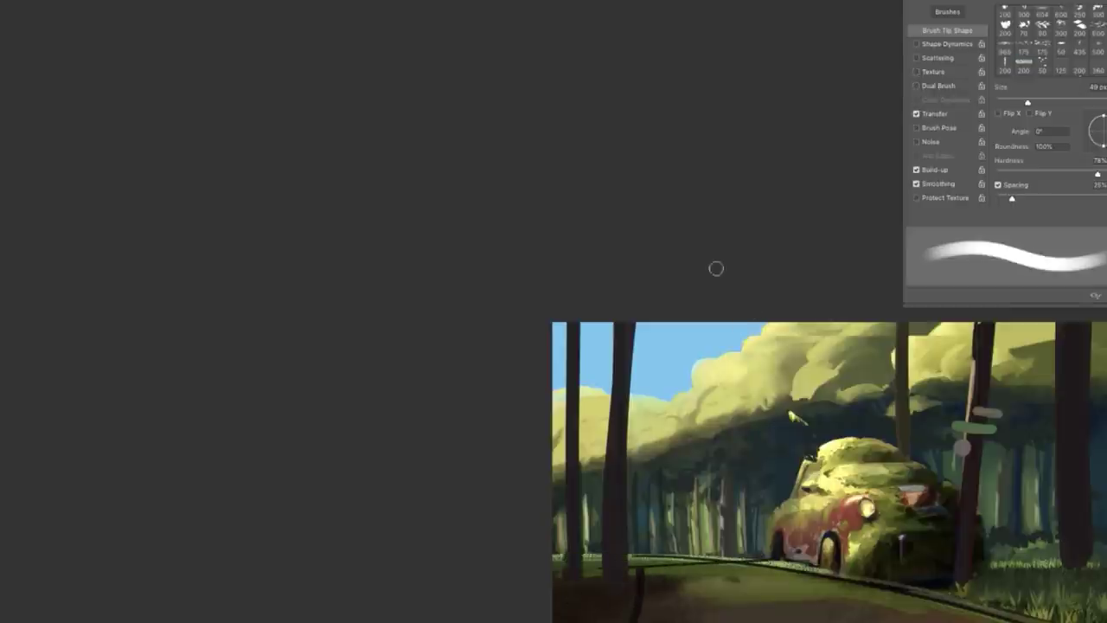
right_click(712, 311)
drag(692, 328, 692, 531)
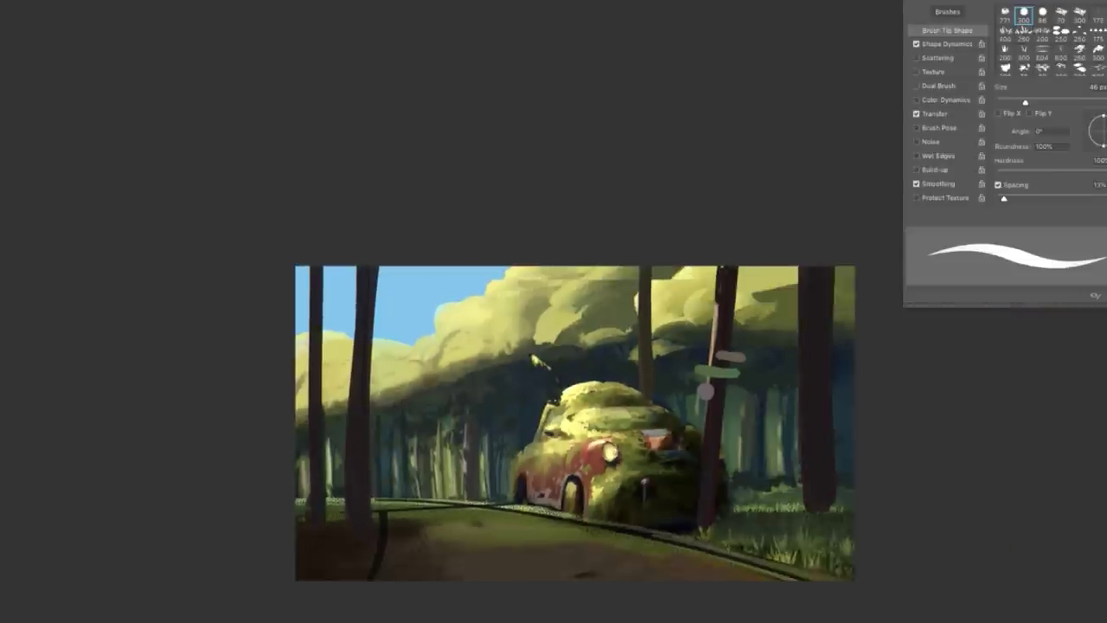
Try a large soft green haze, undo it, and paint darker tones into the left background.
right_click(518, 307)
key(Return)
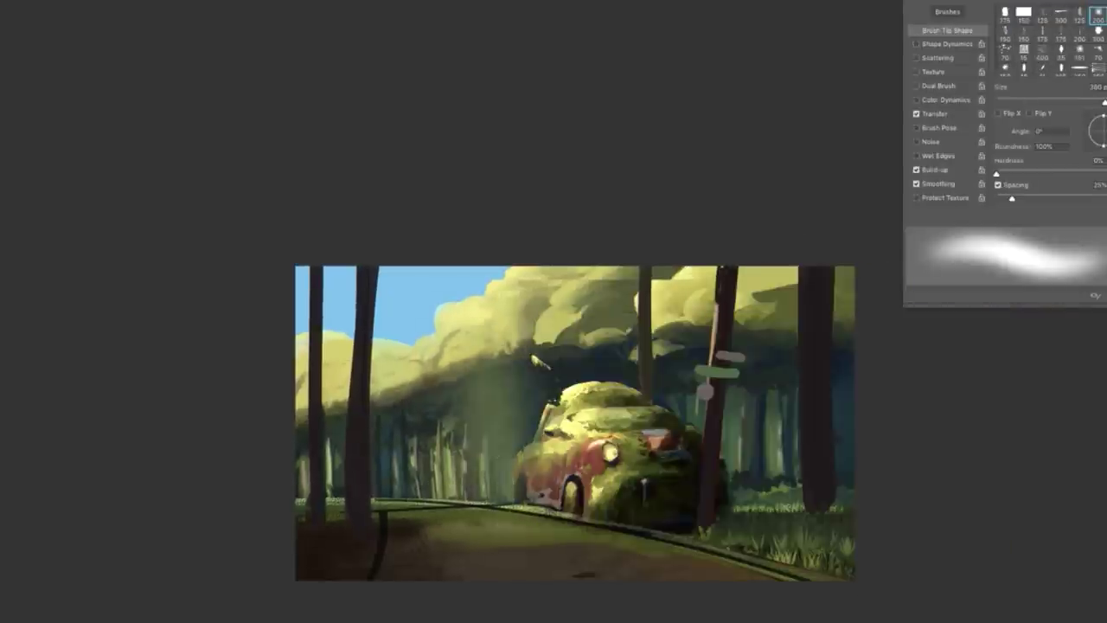
mouse_move(475, 467)
mouse_down()
mouse_move(484, 294)
mouse_move(439, 605)
mouse_up()
key(ctrl+z)
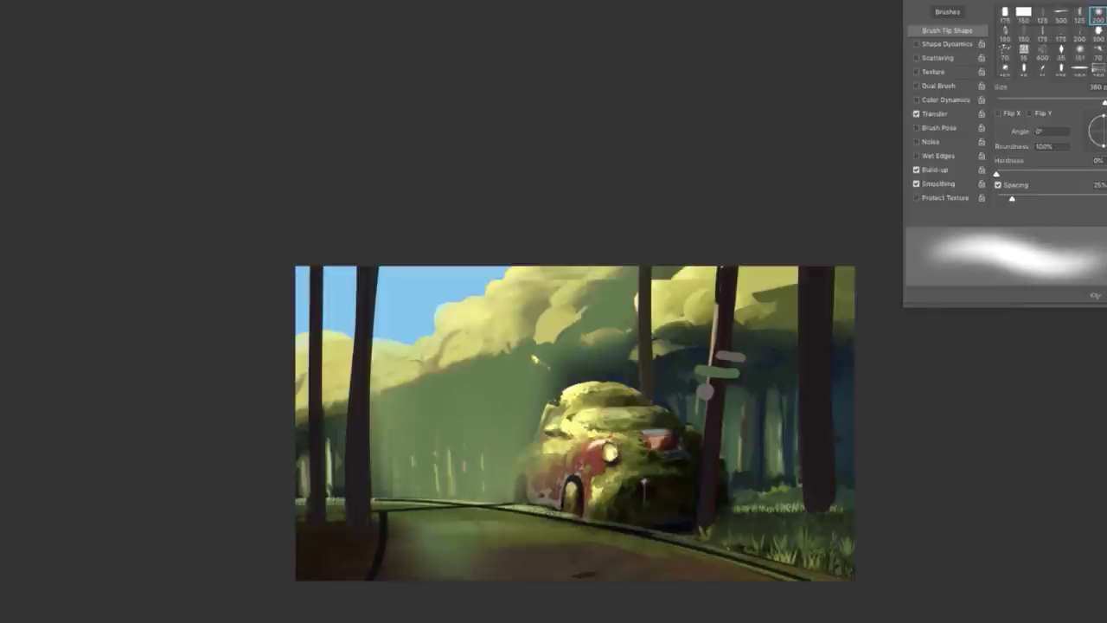
key(ctrl+z)
mouse_move(588, 554)
mouse_down()
mouse_move(500, 537)
mouse_move(542, 530)
mouse_up()
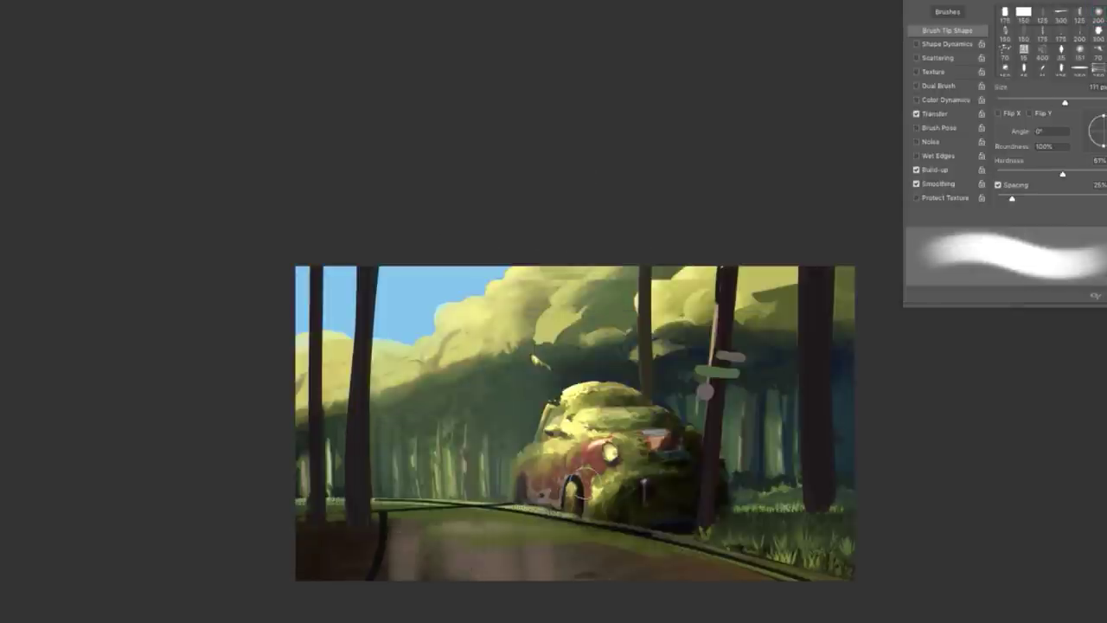
Cover the blue sky, clouds and upper foliage with green haze using a 176 px textured brush.
right_click(584, 478)
double_click(605, 457)
right_click(606, 458)
double_click(657, 484)
drag(519, 303, 705, 199)
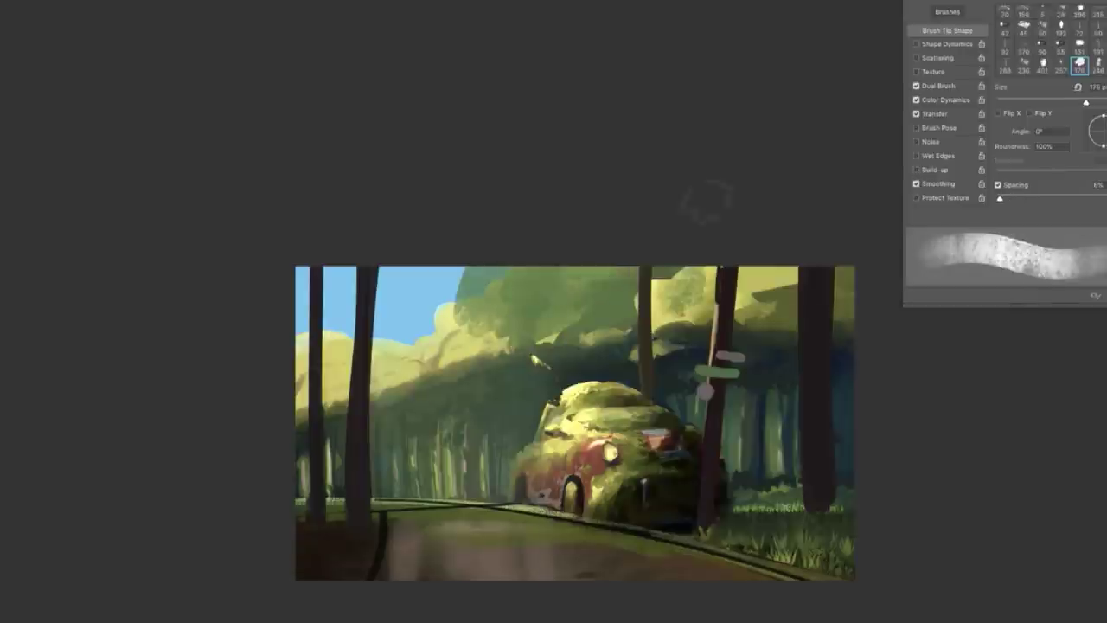
drag(761, 294, 432, 320)
drag(312, 329, 605, 346)
drag(657, 311, 373, 373)
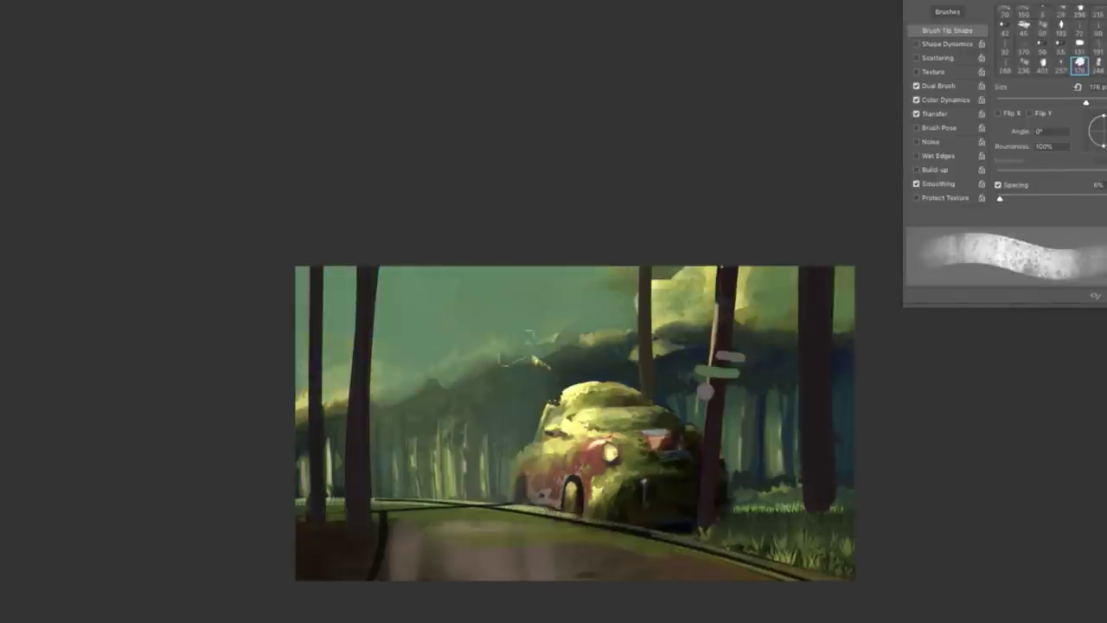
mouse_move(528, 338)
mouse_down()
mouse_move(741, 247)
mouse_move(695, 202)
mouse_up()
Paint faint distant tree trunks in the background at 31 px, then 57 px.
right_click(545, 311)
double_click(597, 407)
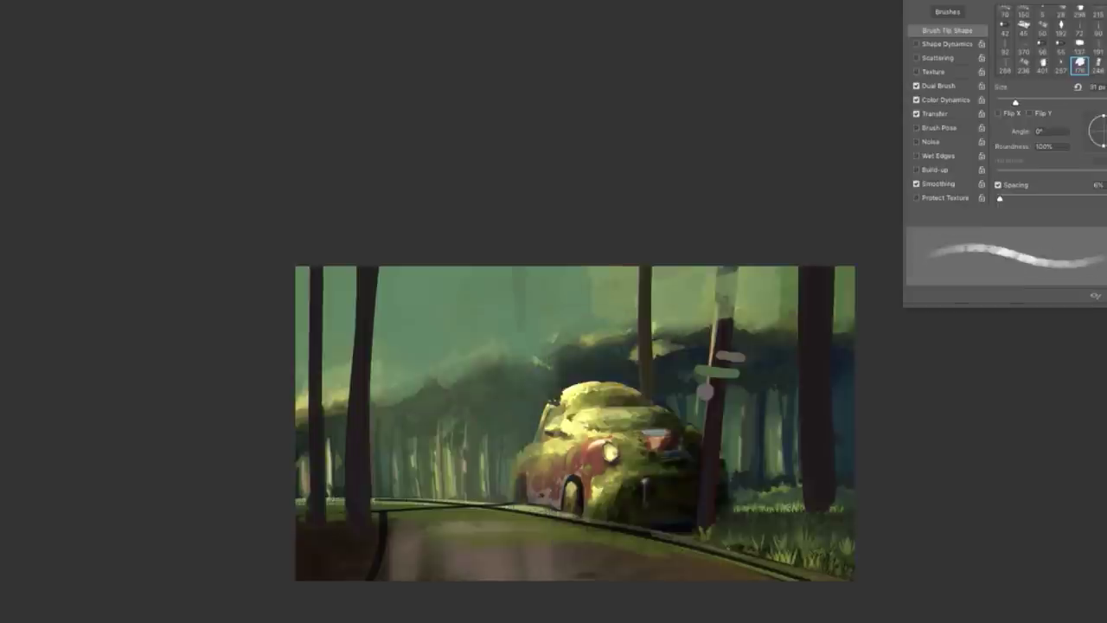
drag(524, 343, 519, 268)
drag(583, 345, 580, 265)
drag(614, 332, 635, 158)
key(bracketright)
drag(692, 294, 684, 266)
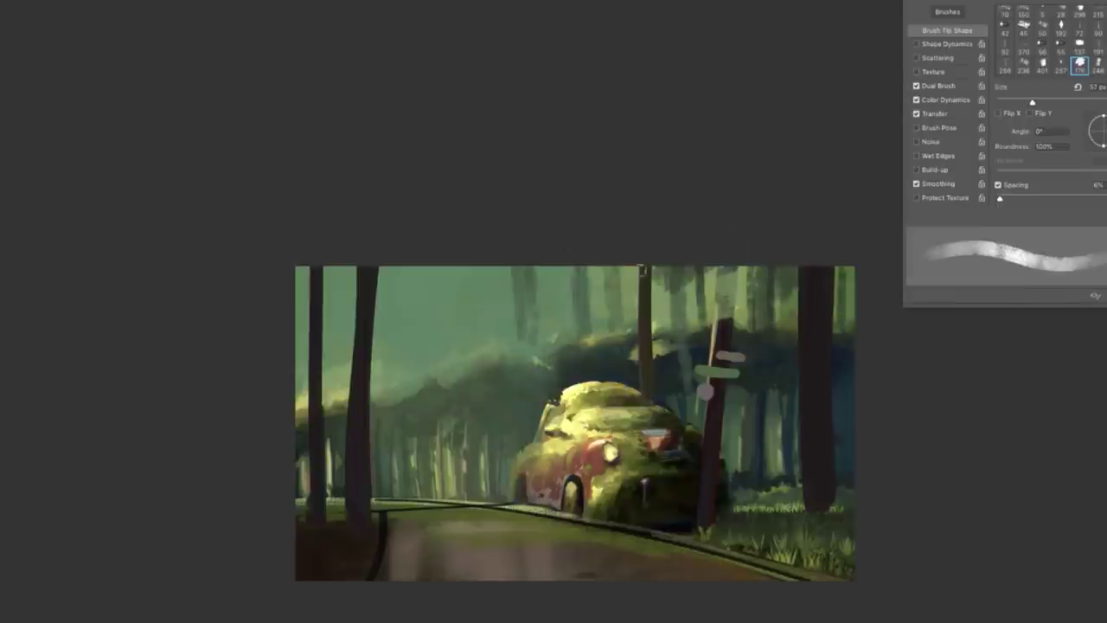
drag(554, 346, 623, 266)
Cycle through several brush presets and sizes in the picker.
right_click(556, 308)
key(Return)
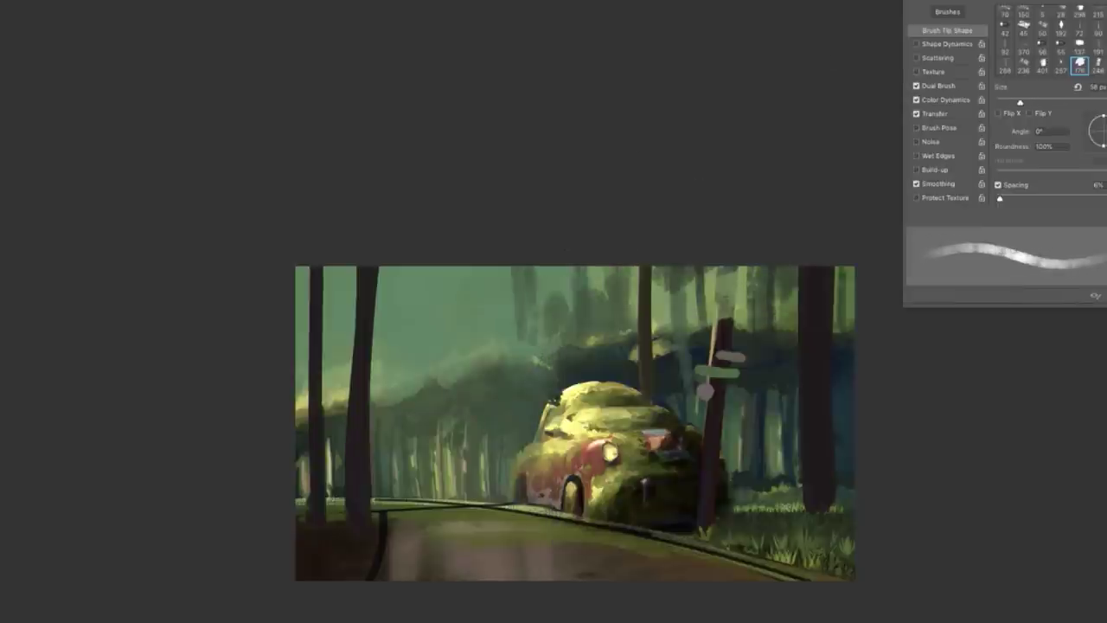
right_click(517, 308)
key(Return)
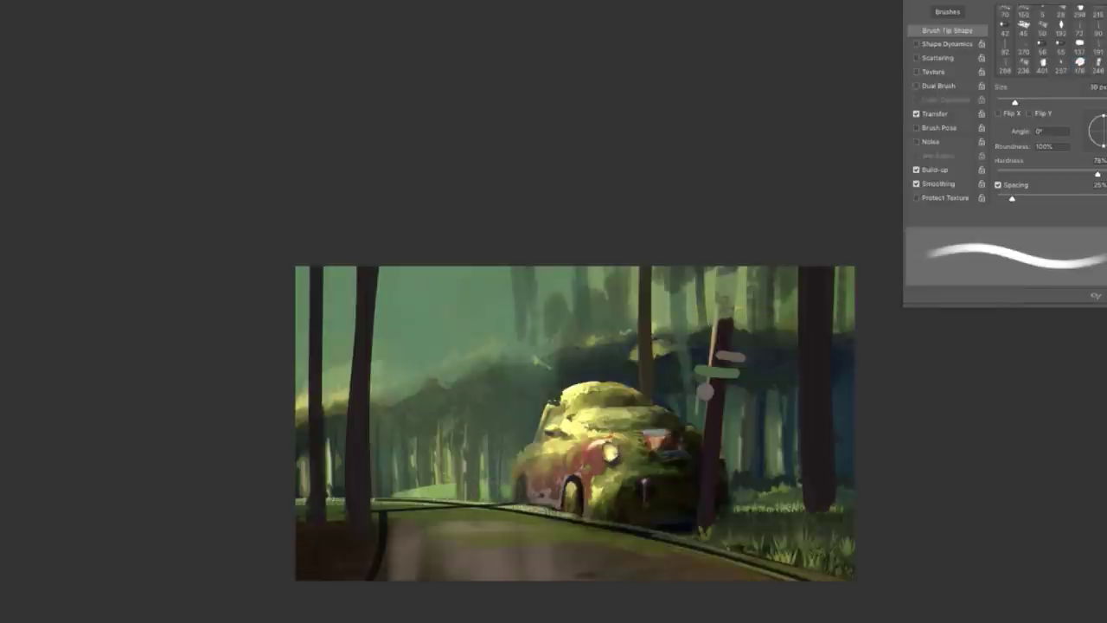
right_click(474, 311)
key(Return)
right_click(535, 308)
Paint a tall background trunk, a thin left trunk and a darker centre trunk.
key(Return)
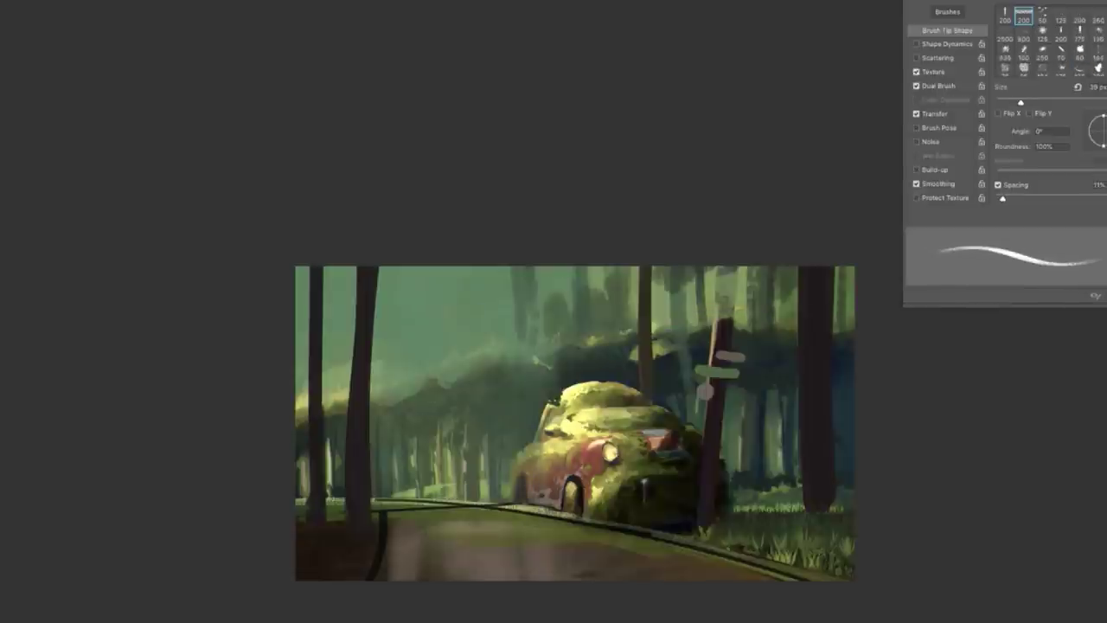
right_click(550, 310)
key(Return)
drag(474, 494, 475, 294)
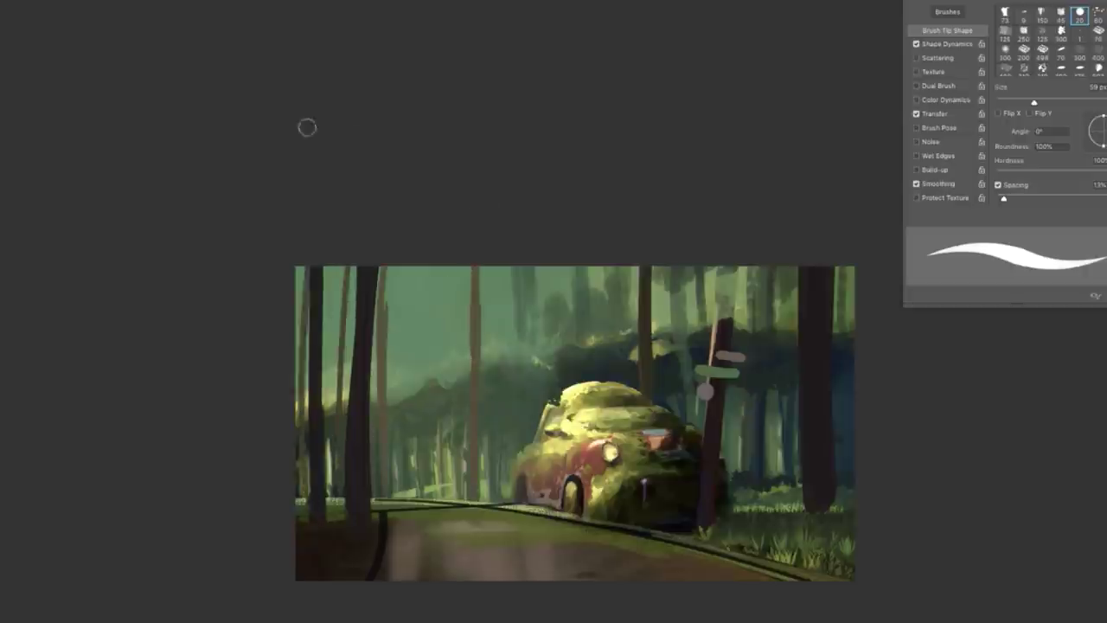
drag(336, 493, 337, 260)
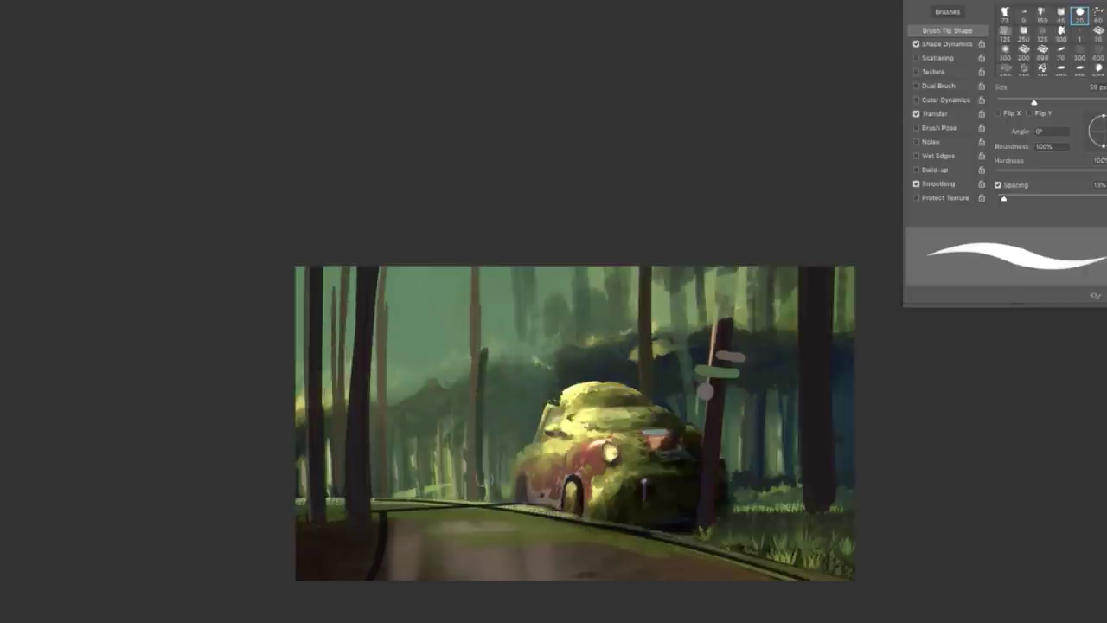
drag(482, 488, 482, 264)
Darken the foliage left of the car roof with a colour-varying textured brush.
right_click(524, 364)
key(Return)
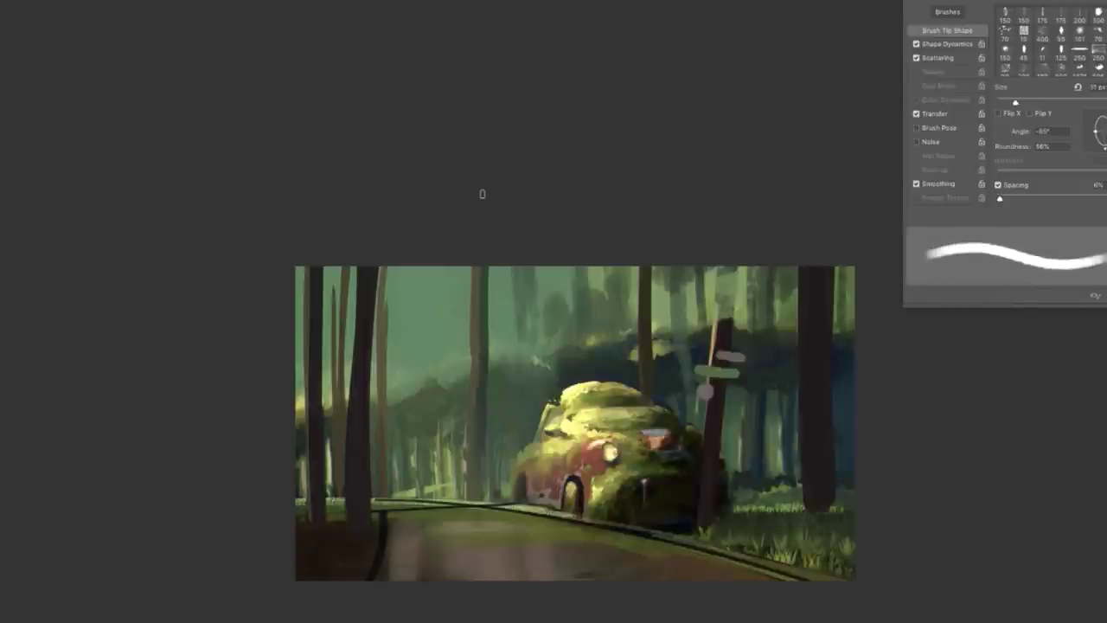
right_click(519, 367)
key(Return)
mouse_move(510, 374)
mouse_down()
mouse_move(529, 401)
mouse_move(561, 371)
mouse_move(436, 389)
mouse_move(587, 354)
mouse_up()
right_click(446, 368)
key(Return)
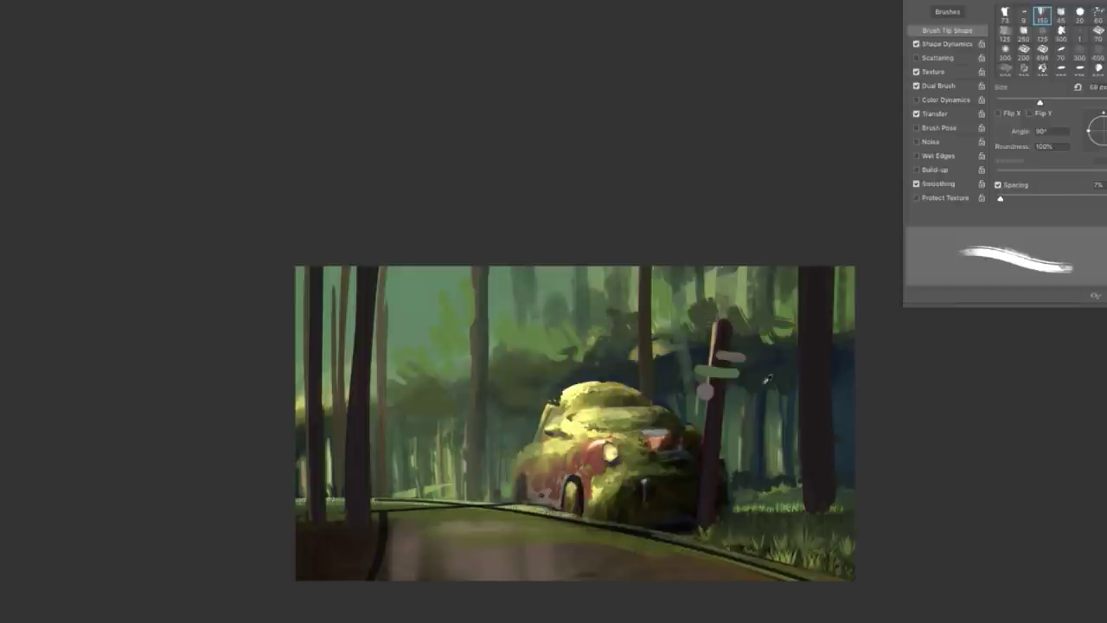
Lighten a background tree trunk with soft light strokes inside a lasso selection.
key(l)
mouse_move(666, 400)
mouse_down()
mouse_move(939, 395)
mouse_move(620, 424)
mouse_up()
key(b)
right_click(620, 424)
double_click(743, 461)
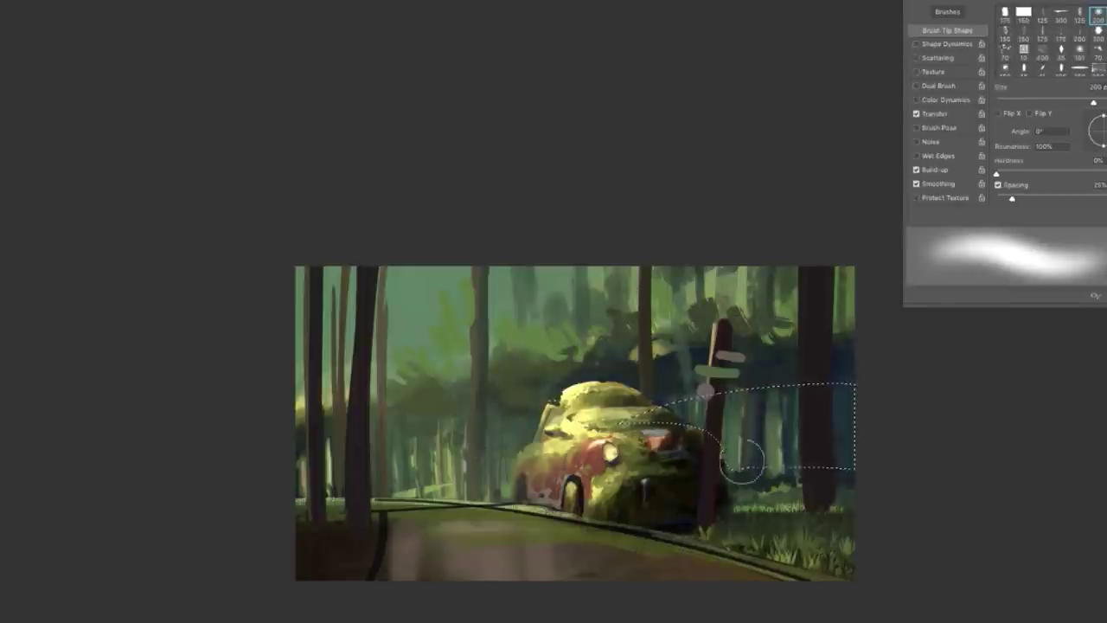
key(ctrl+d)
right_click(514, 317)
double_click(741, 526)
drag(481, 268, 497, 463)
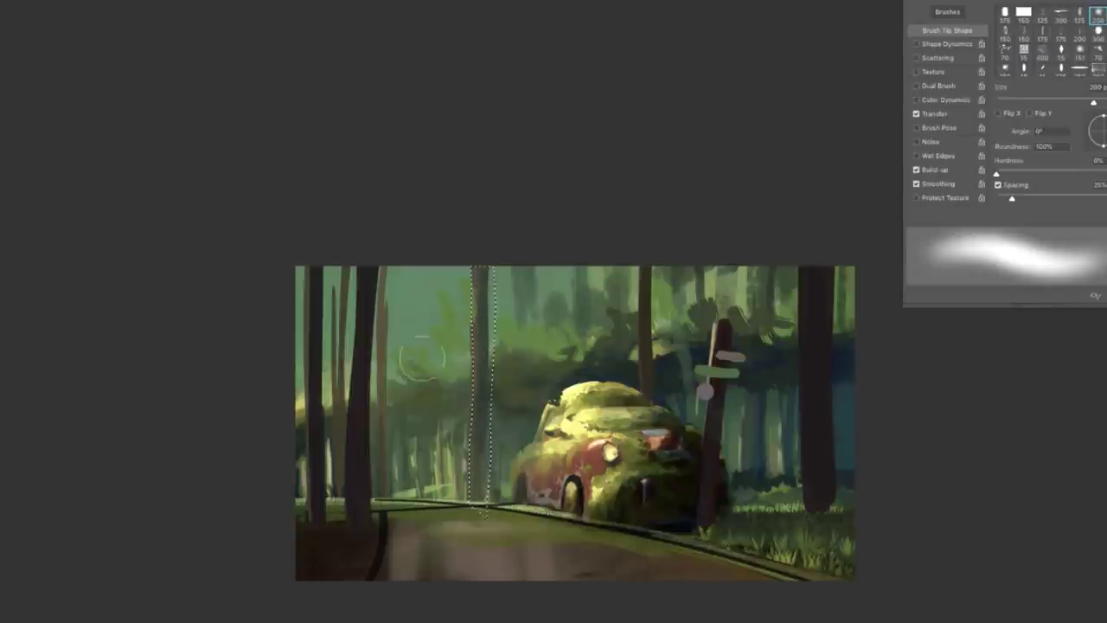
drag(478, 506, 459, 398)
key(ctrl+d)
Paint a thin dark tree trunk, then light green foliage among the trees.
right_click(547, 312)
double_click(637, 452)
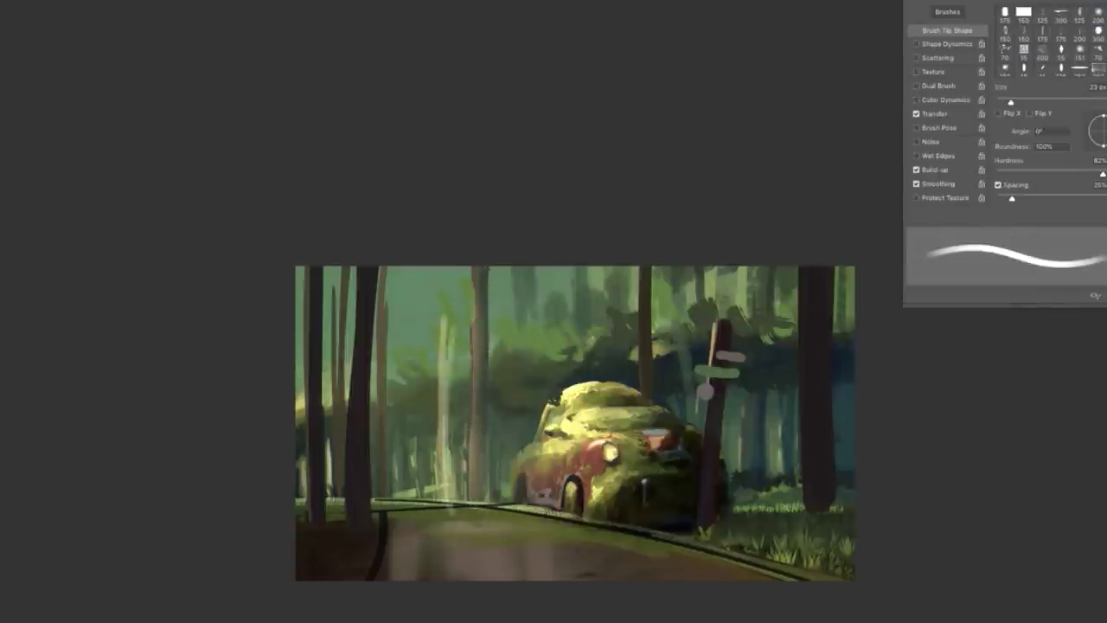
drag(445, 502, 443, 313)
right_click(542, 313)
double_click(638, 468)
drag(495, 339, 530, 314)
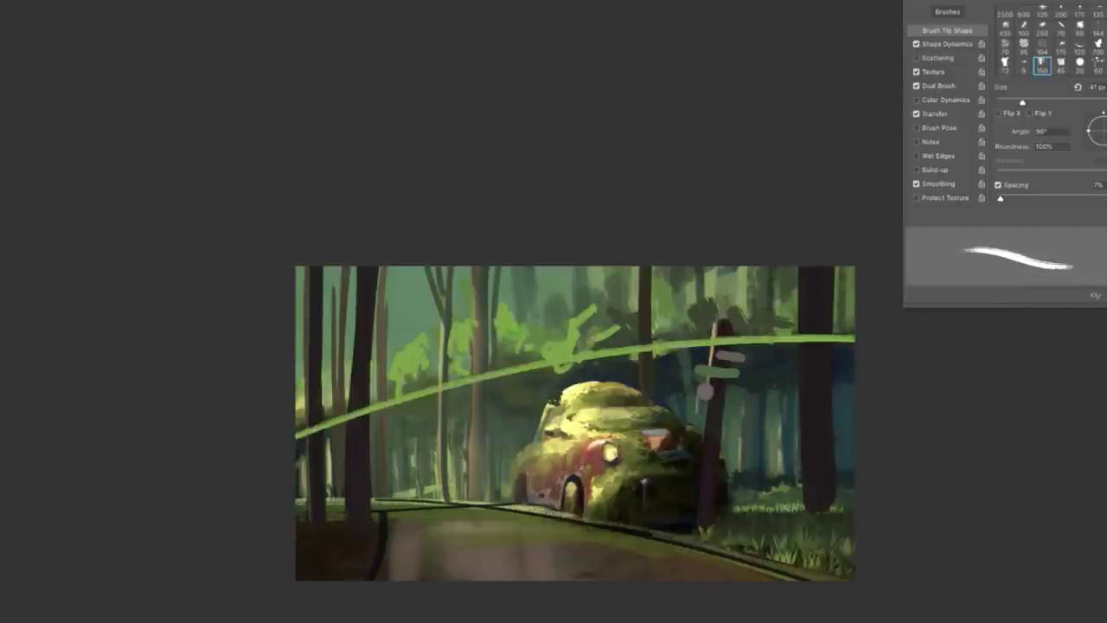
Undo the bright foliage stroke and paint a sunlit patch across the road with a flattened oval brush.
right_click(502, 312)
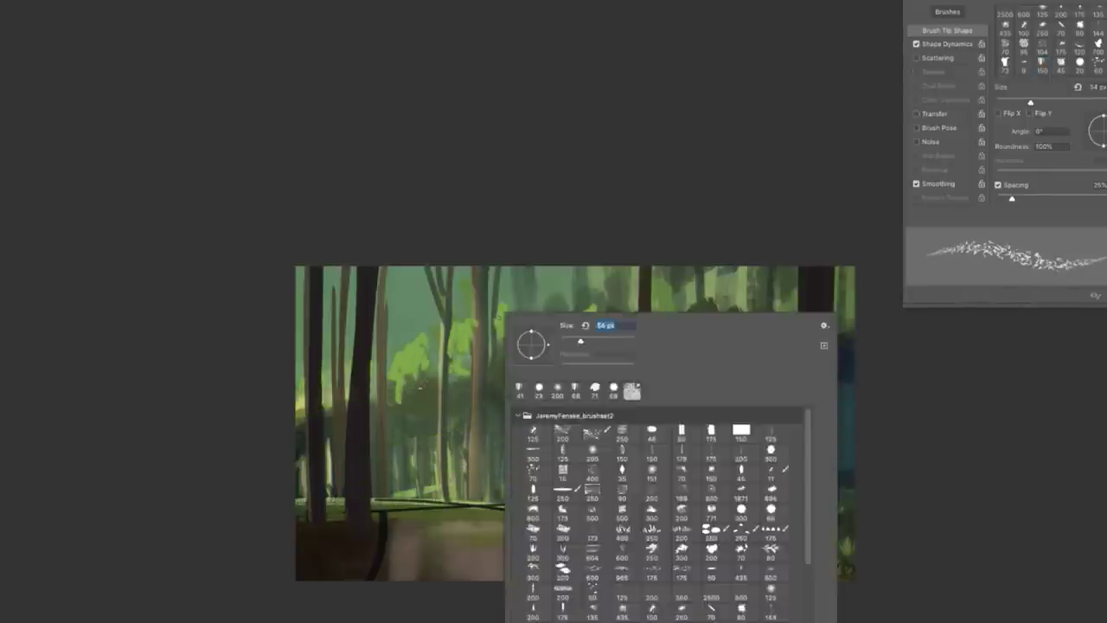
double_click(597, 463)
key(ctrl+z)
key(period)
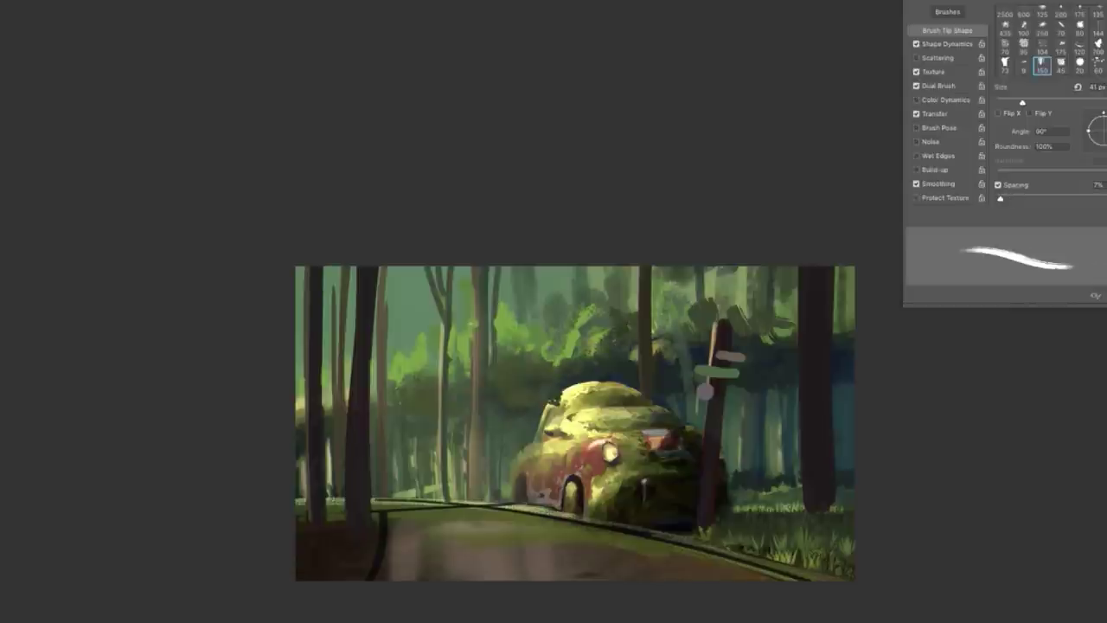
right_click(572, 463)
click(633, 492)
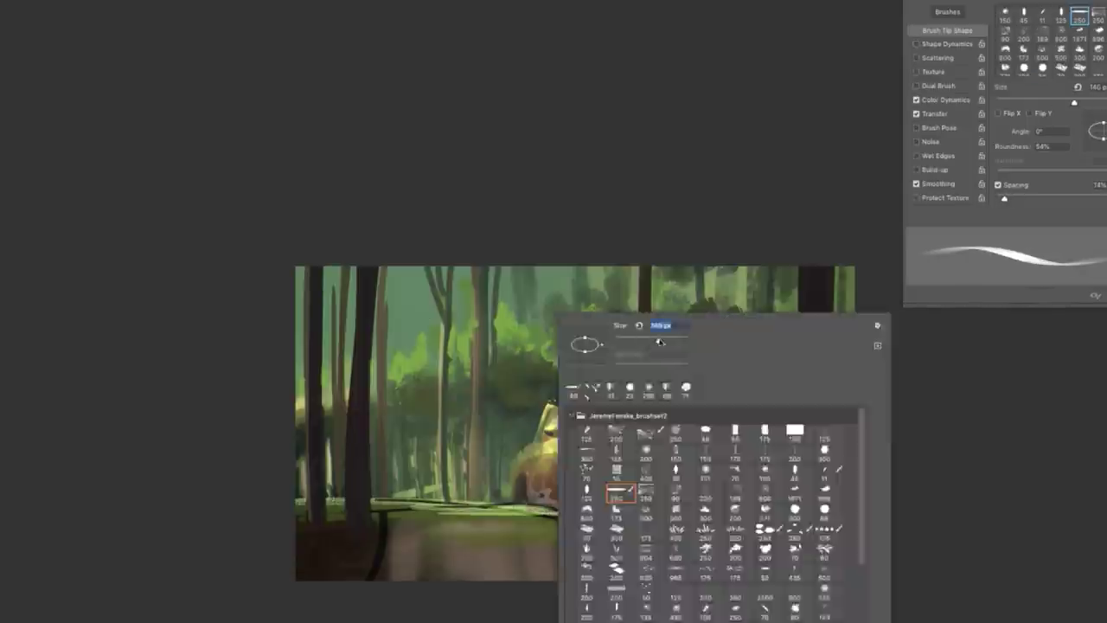
double_click(618, 487)
drag(500, 537, 742, 554)
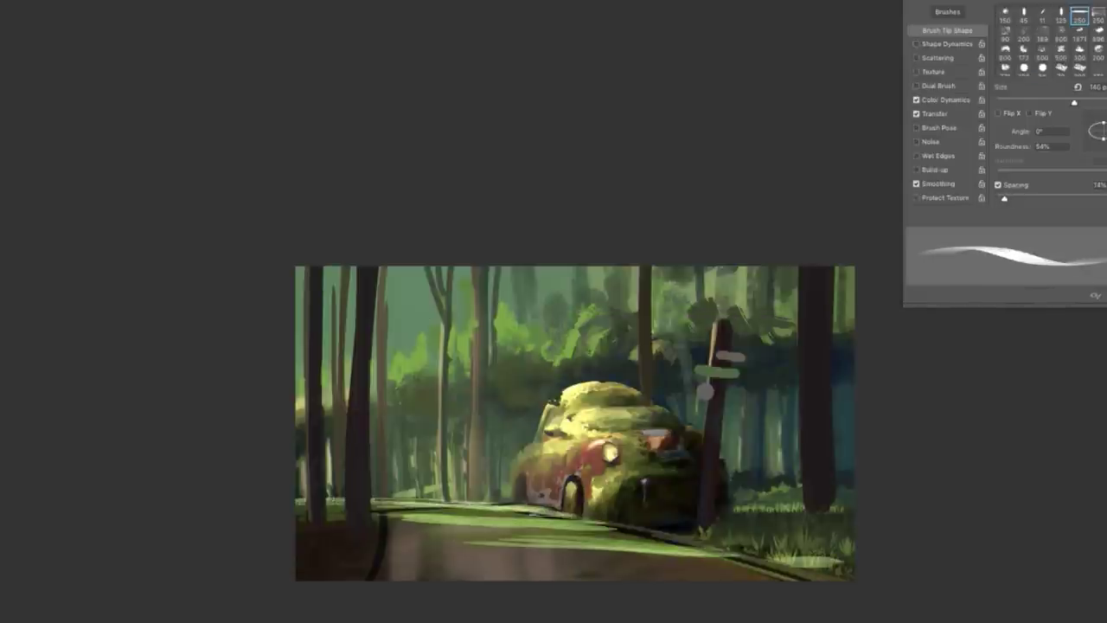
Paint soft light glow and a beam over the left trees, plus bluish haze by the car and signpost.
right_click(774, 530)
double_click(718, 501)
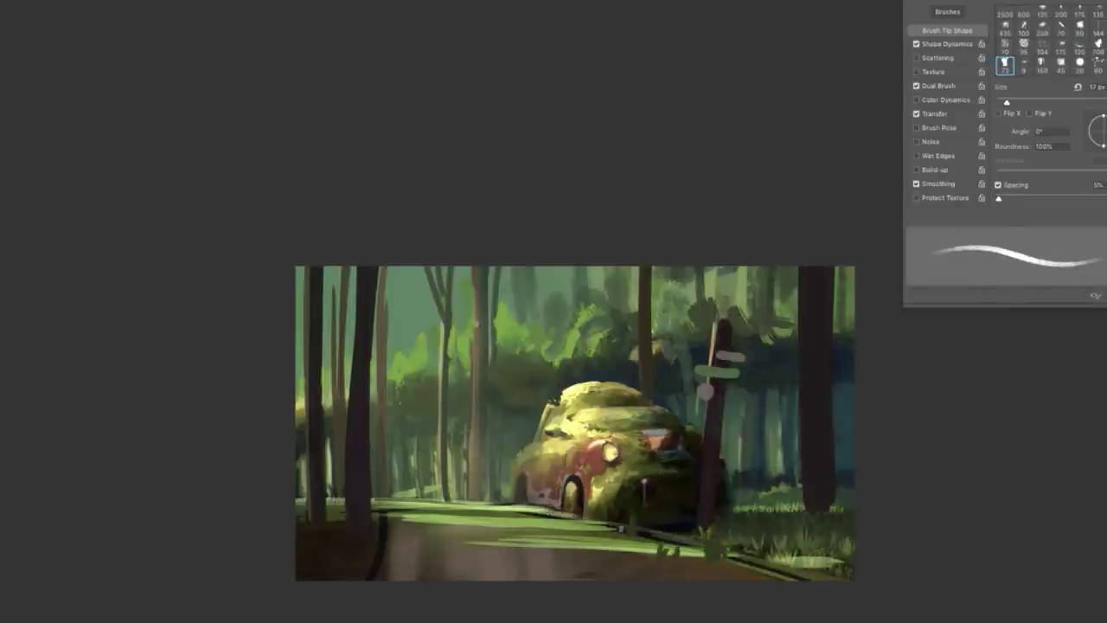
right_click(667, 529)
double_click(432, 484)
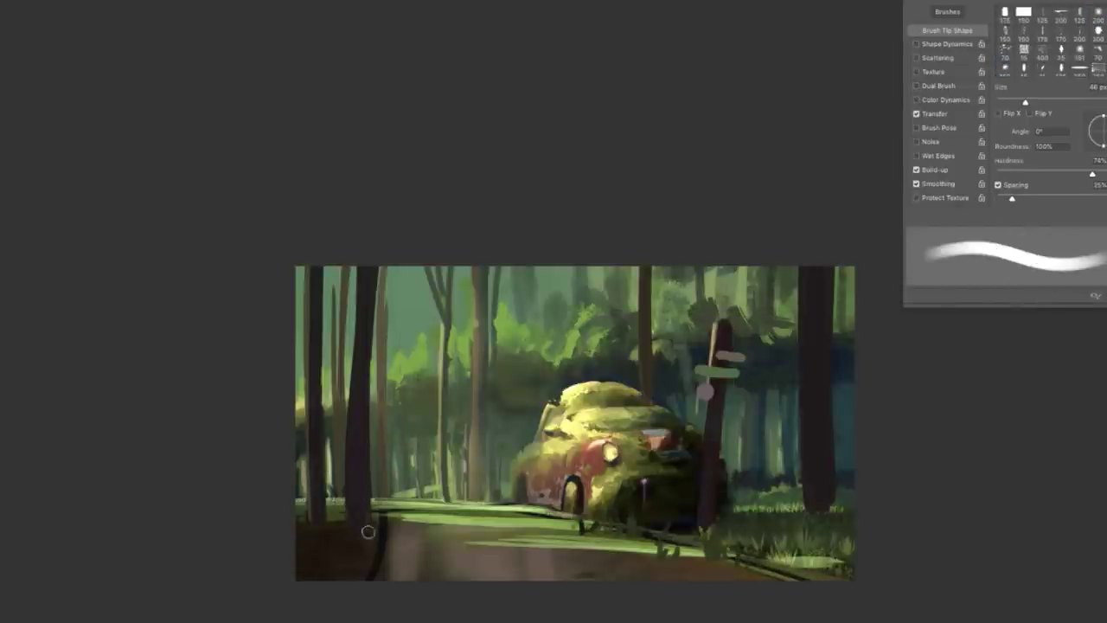
drag(479, 431, 480, 510)
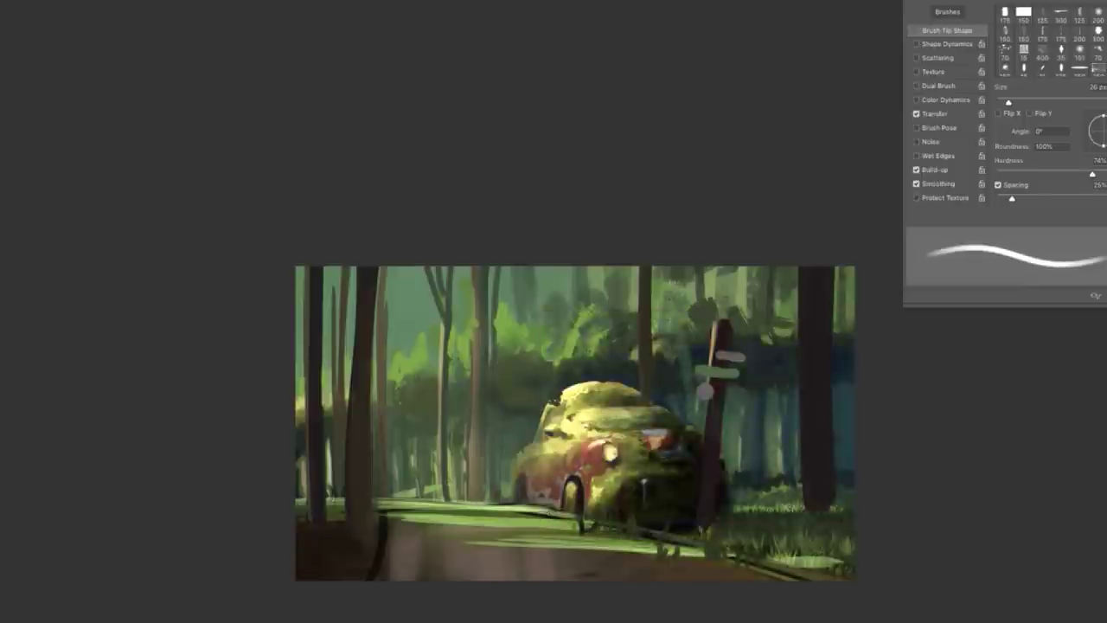
mouse_move(390, 364)
mouse_down()
mouse_move(470, 457)
mouse_move(339, 534)
mouse_up()
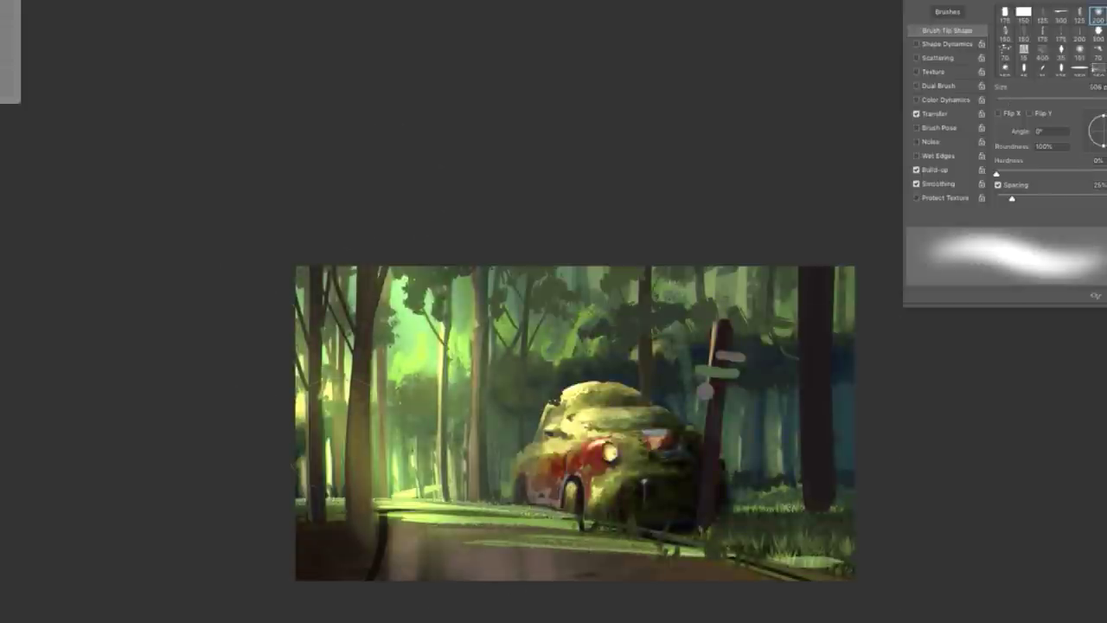
drag(380, 364, 355, 554)
drag(467, 372, 510, 450)
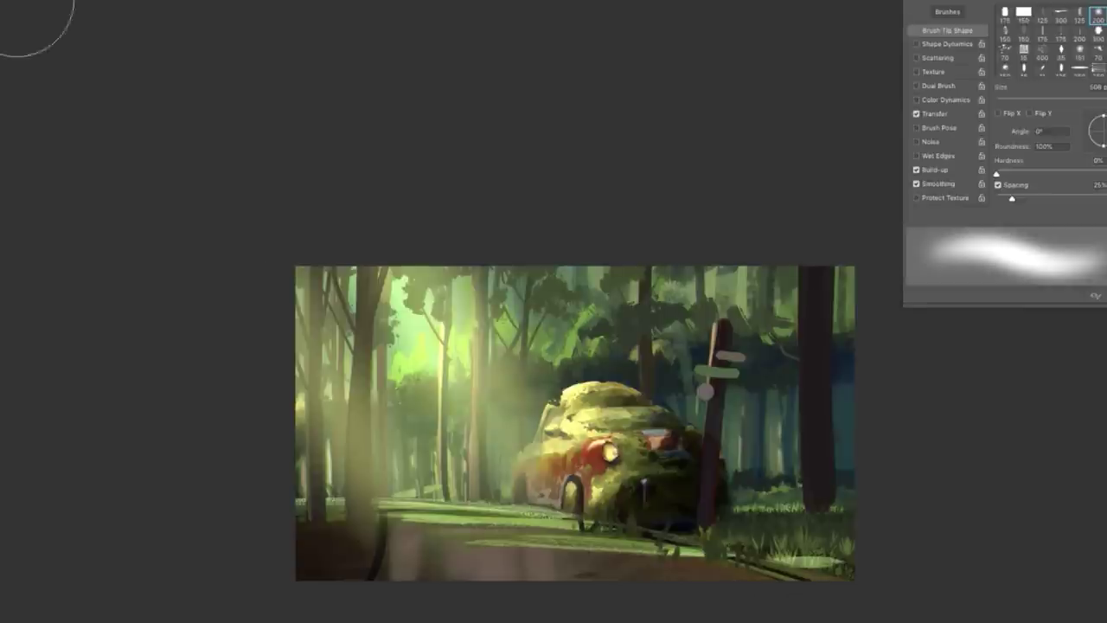
mouse_move(661, 355)
mouse_down()
mouse_move(778, 556)
mouse_move(762, 476)
mouse_up()
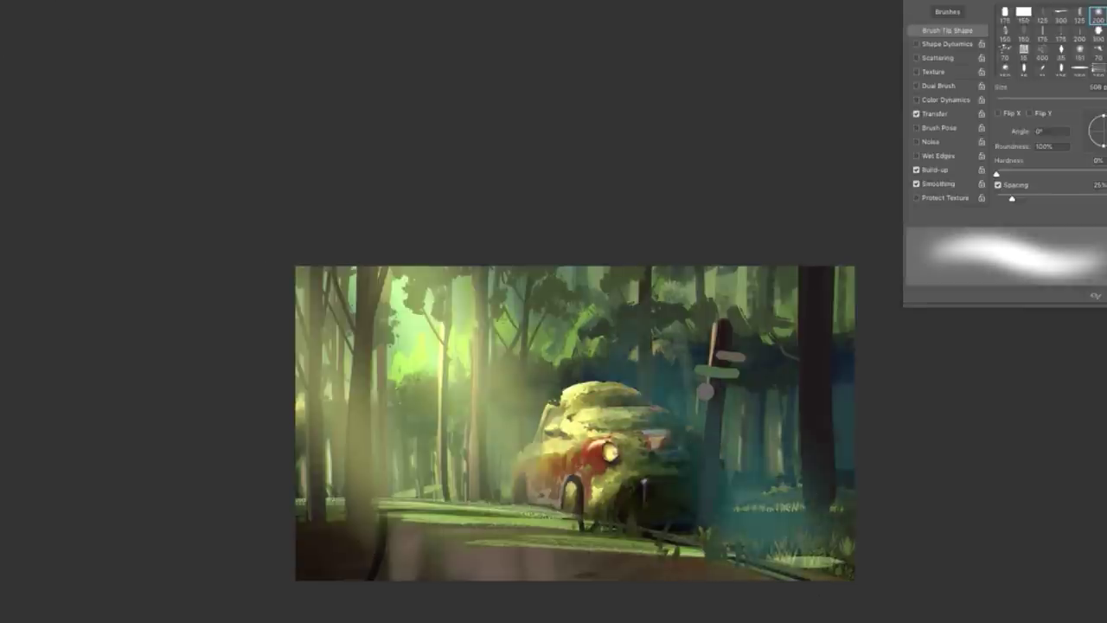
Darken the selected left tree trunks with a Levels adjustment.
key(ctrl+l)
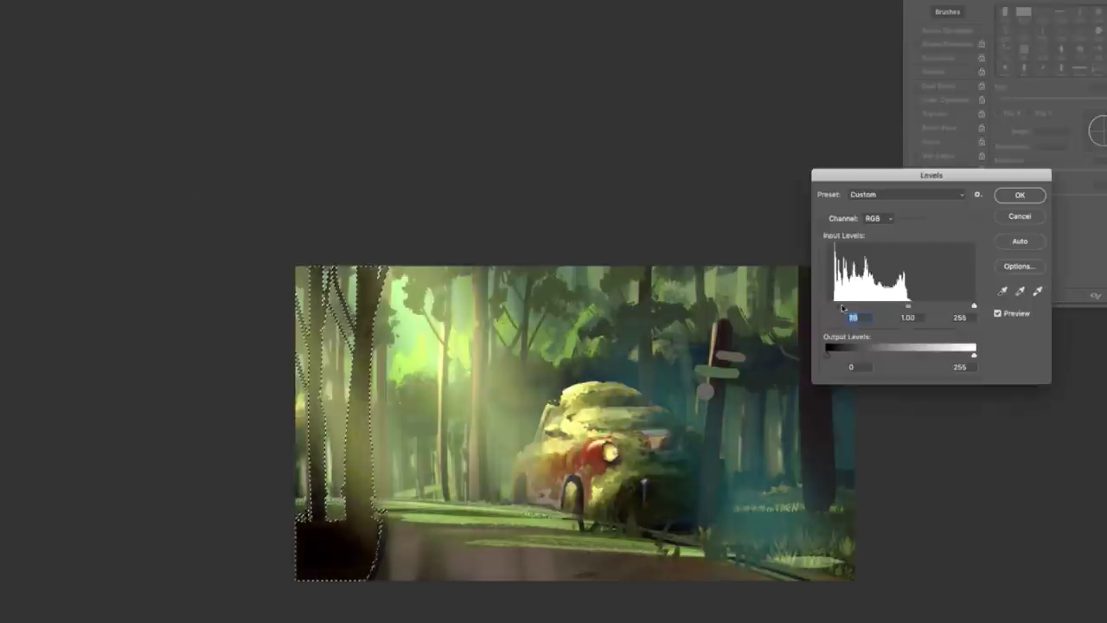
key(Return)
key(ctrl+d)
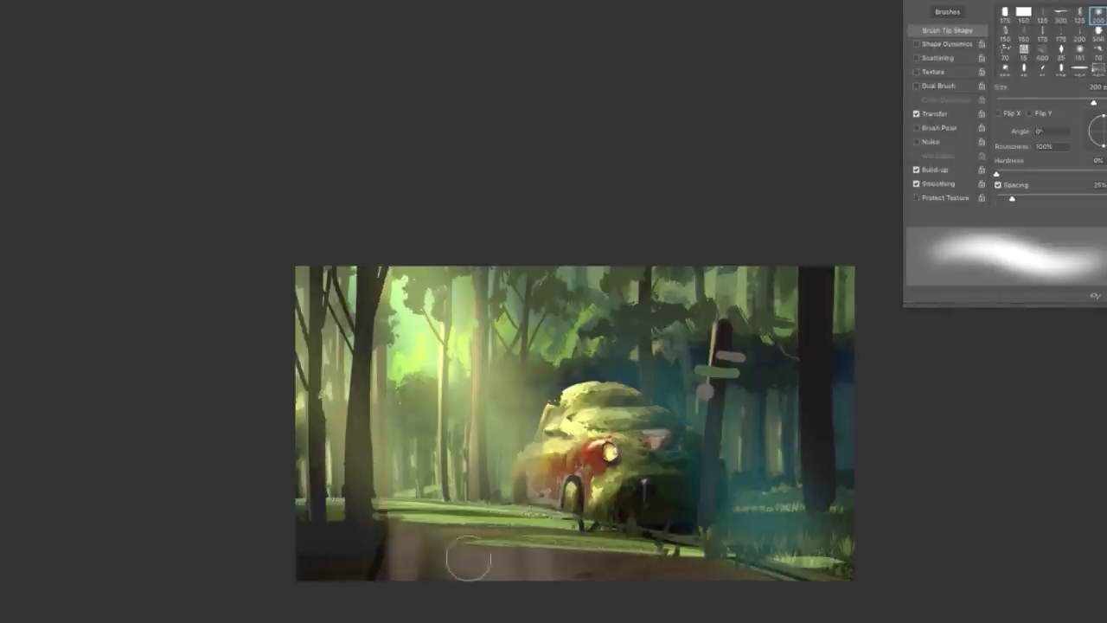
key(bracketleft)
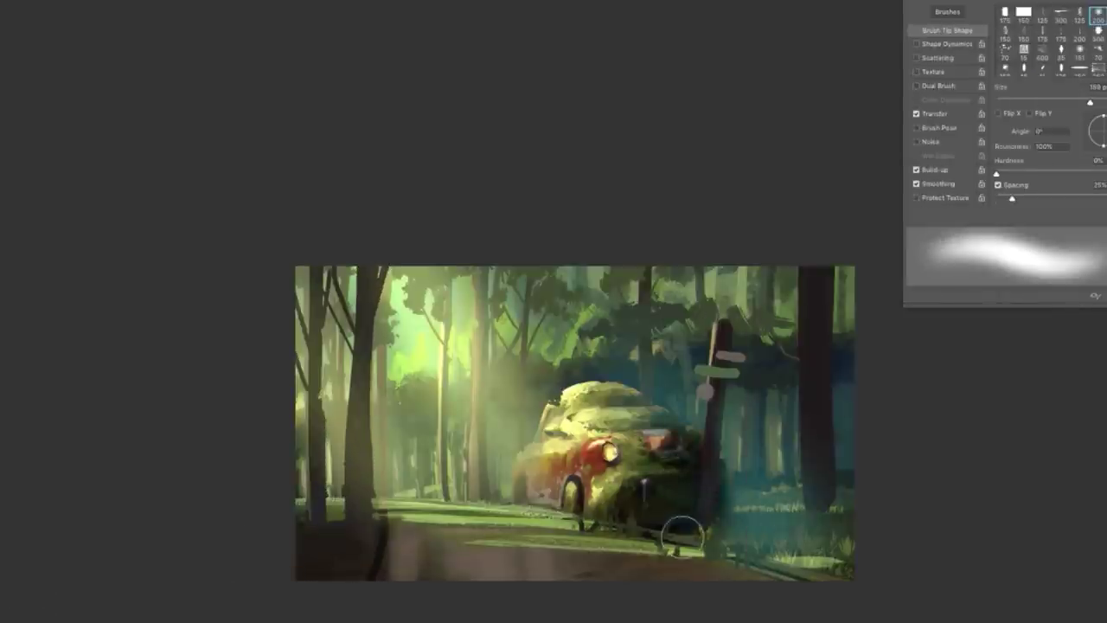
Select the glowing areas by Color Range and lower their Levels output white.
click(44, 12)
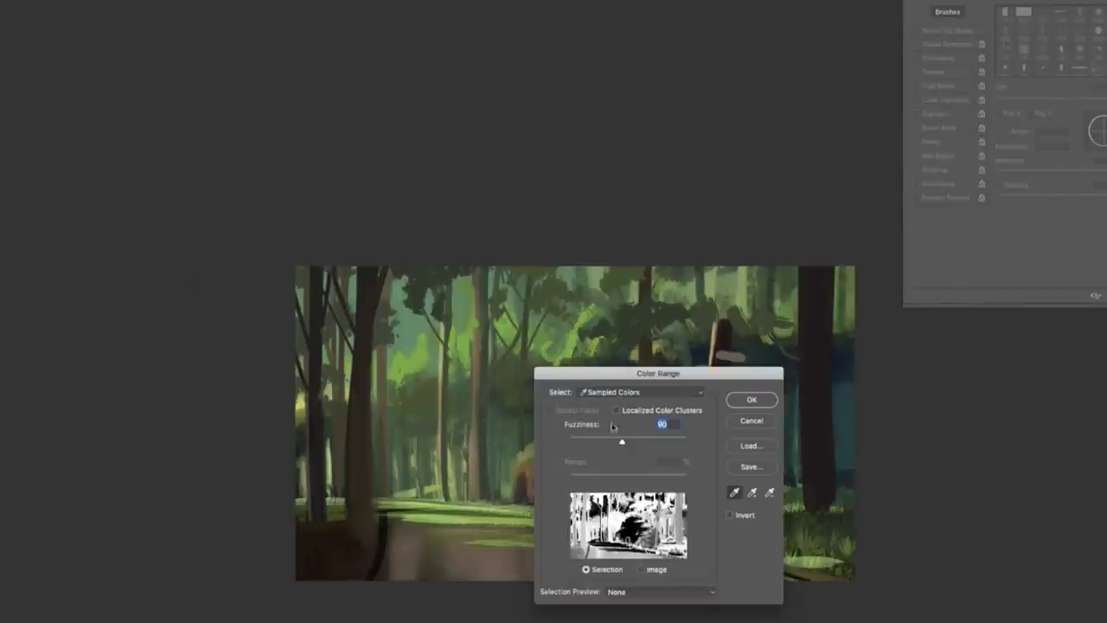
key(Return)
key(Delete)
key(ctrl+l)
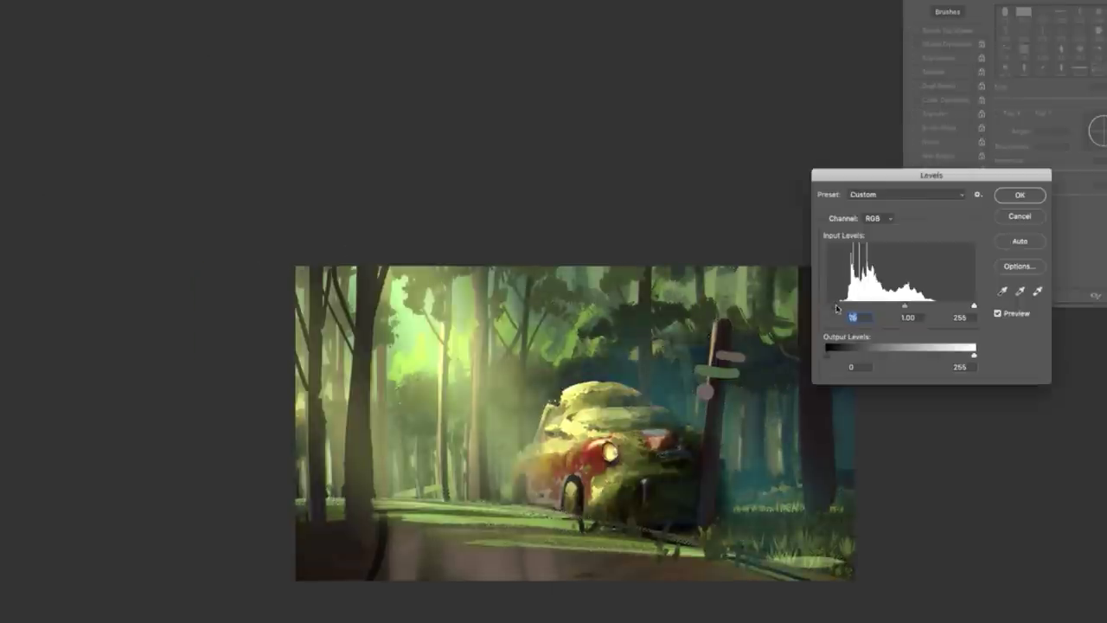
drag(974, 354, 945, 355)
key(Return)
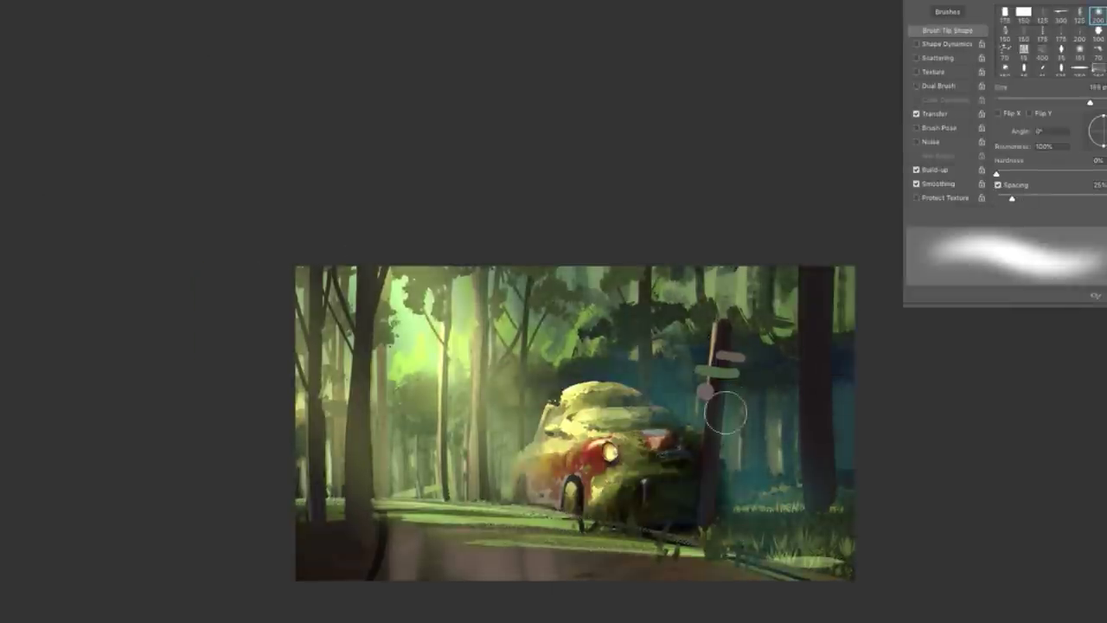
Zoom in on the car and road and pick a smaller brush preset.
right_click(724, 395)
key(Return)
key(ctrl+plus)
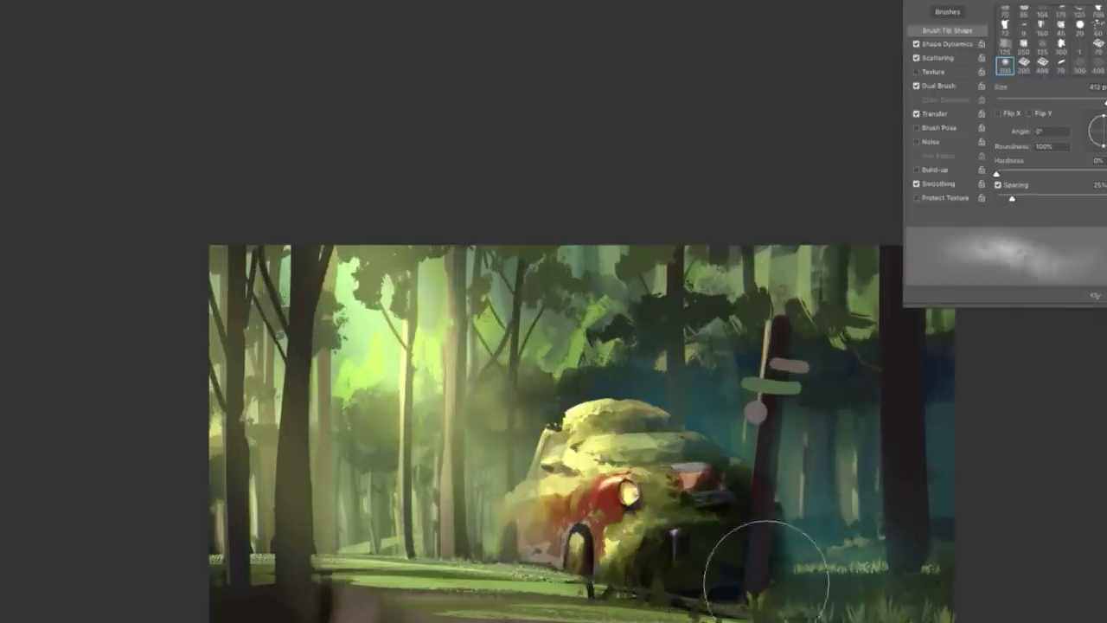
drag(773, 471, 618, 450)
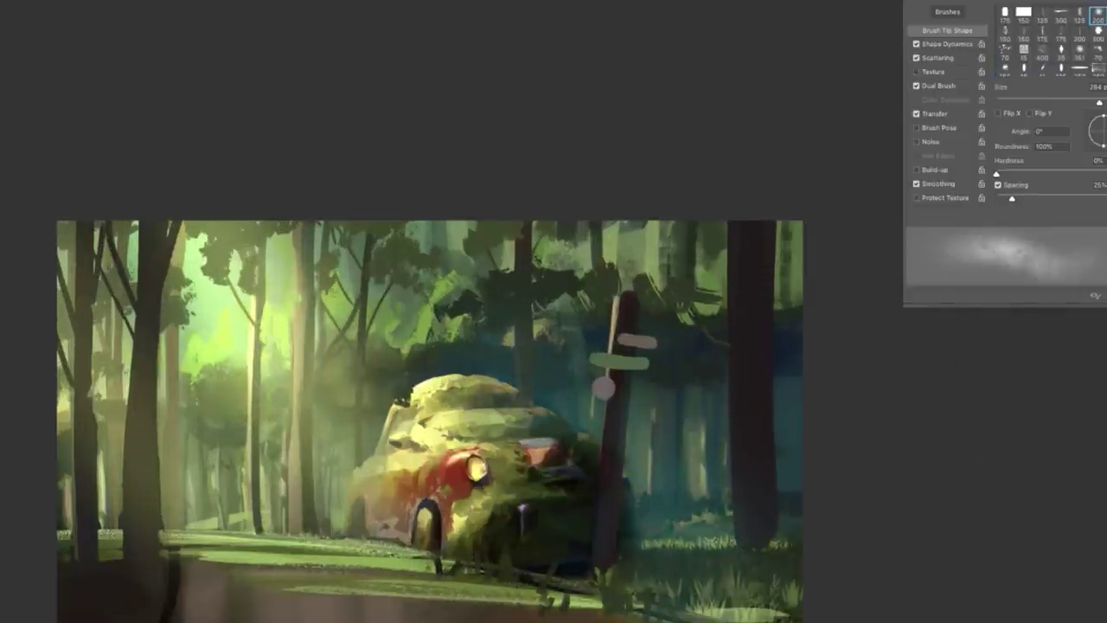
drag(406, 286, 589, 313)
right_click(590, 313)
key(Return)
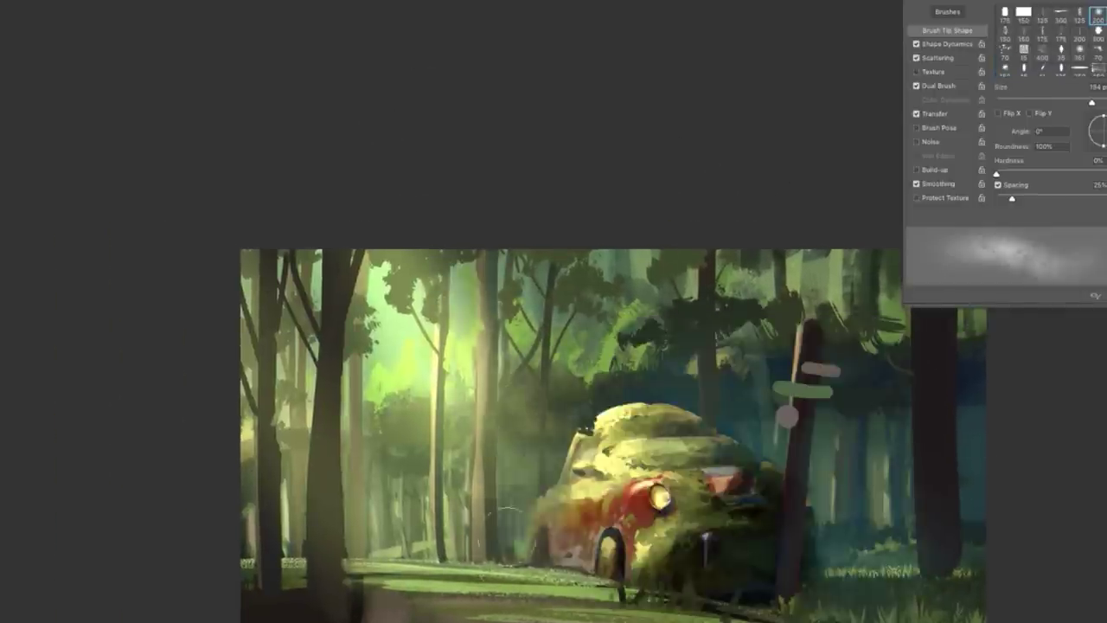
Choose a large soft brush, then switch to a hard scattered brush and shrink it.
right_click(291, 544)
key(Return)
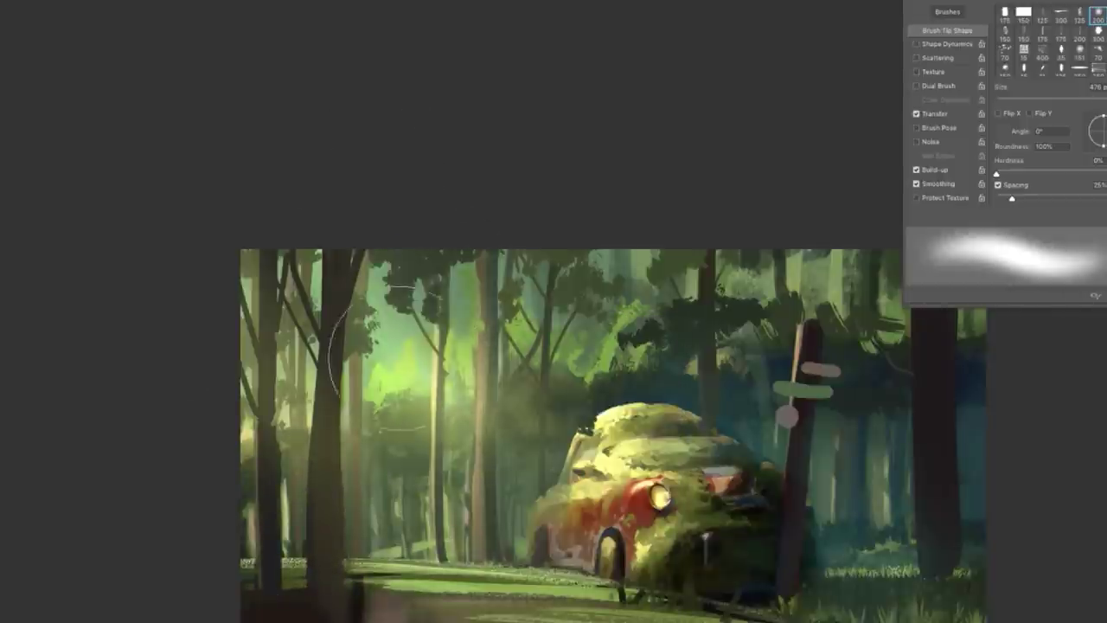
key(ctrl+minus)
key(period)
drag(673, 588, 551, 368)
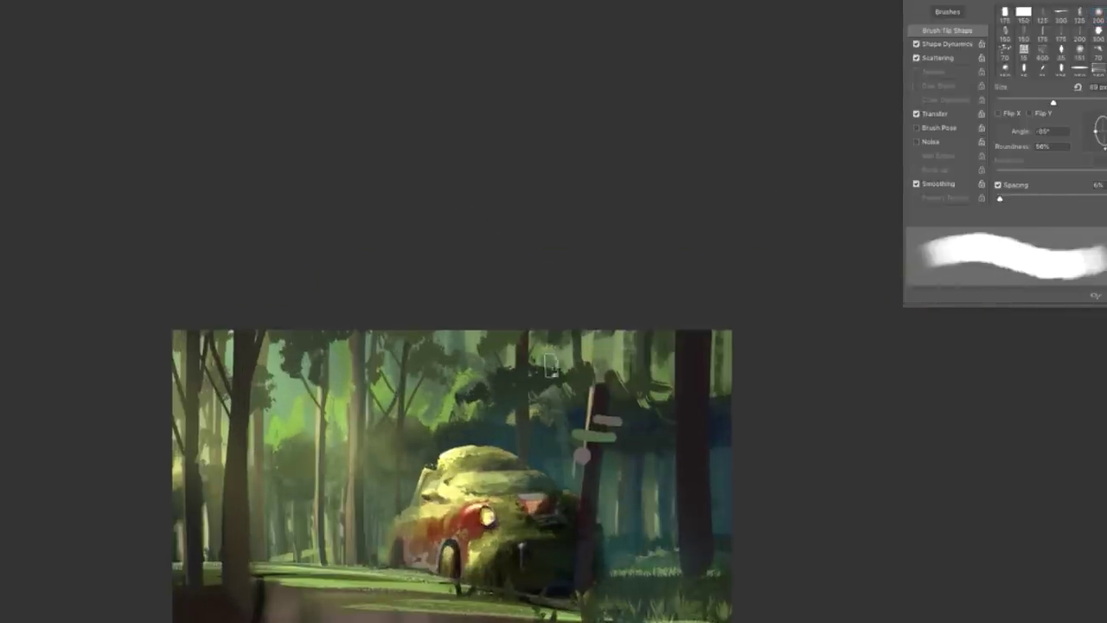
key(bracketleft)
right_click(593, 391)
key(Return)
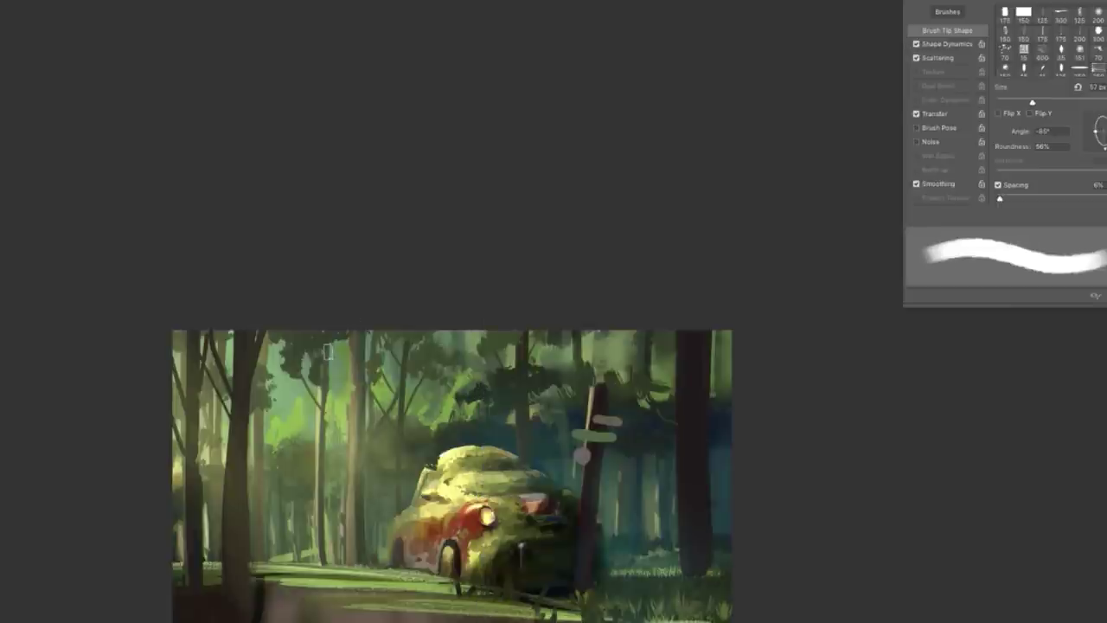
key(bracketleft)
key(bracketleft)
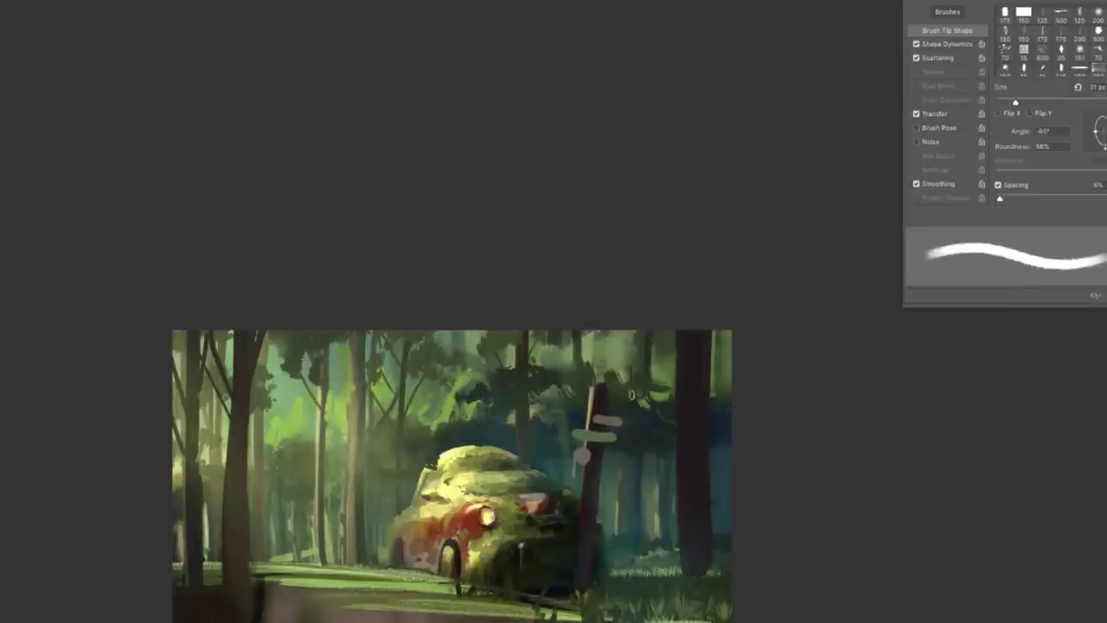
Lasso barrier shapes and paint striped barriers with red-bordered warning signs.
key(l)
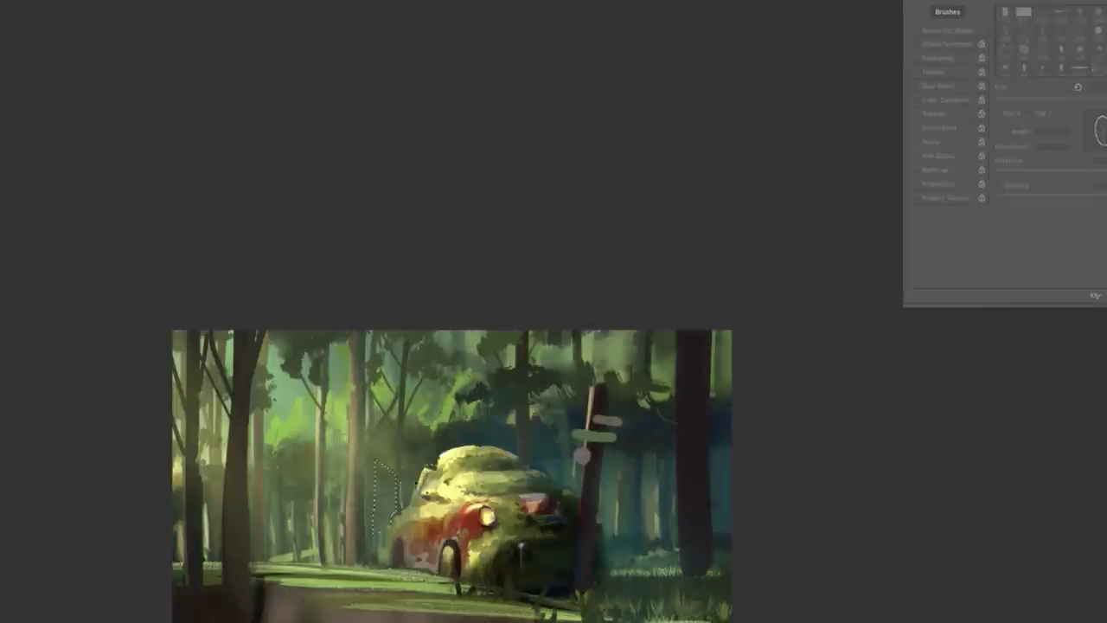
key(b)
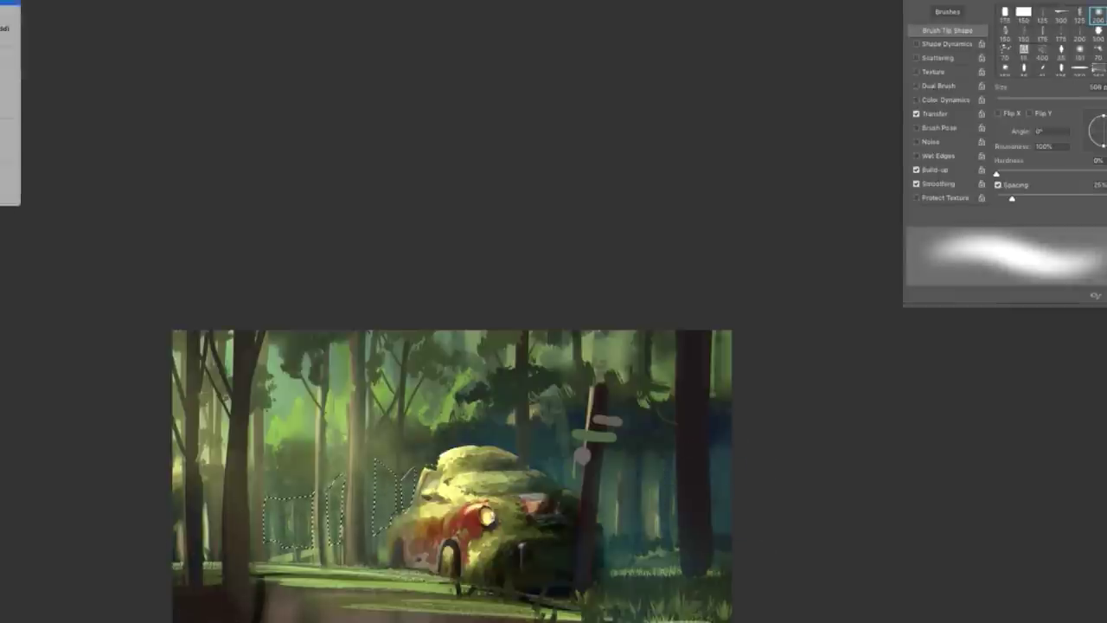
key(ctrl+d)
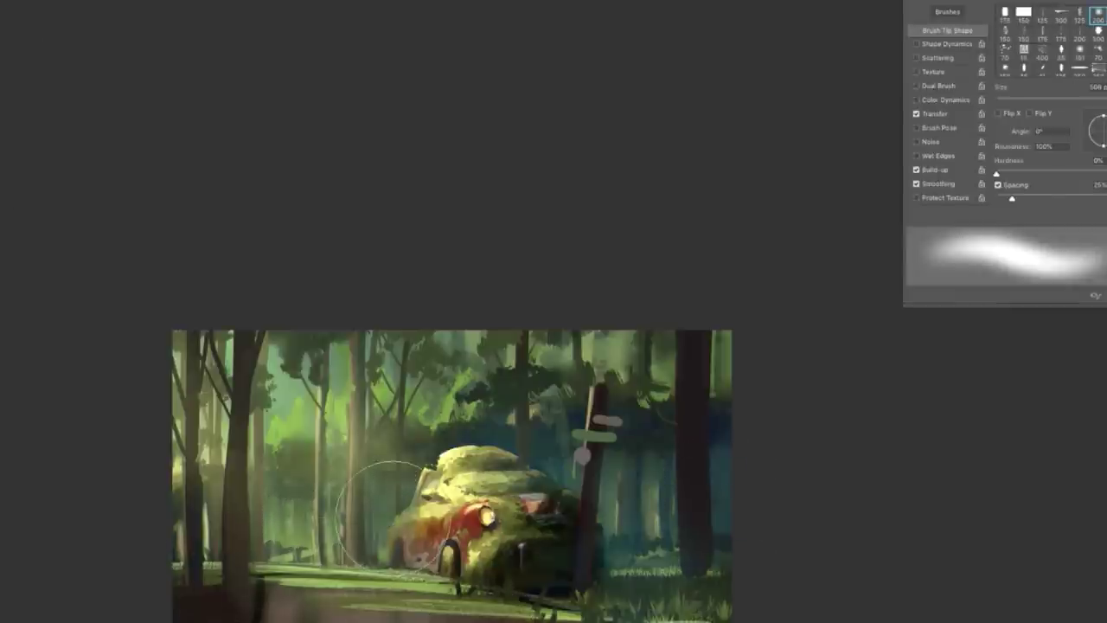
key(period)
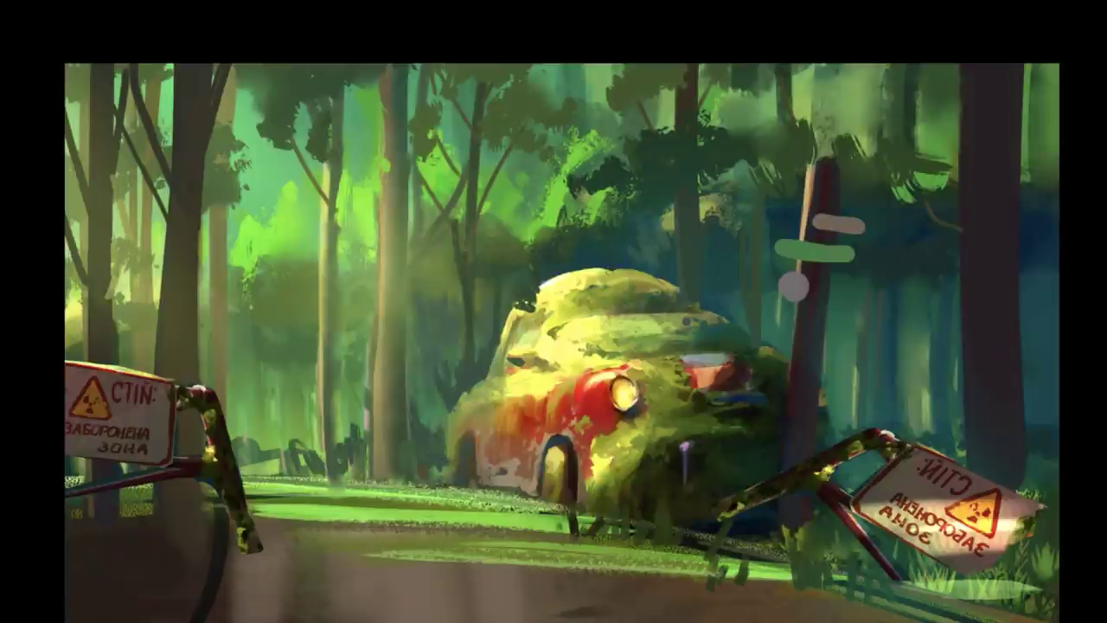
Lasso the right tree trunk and paint lighter bark strokes down it.
drag(1028, 45, 957, 43)
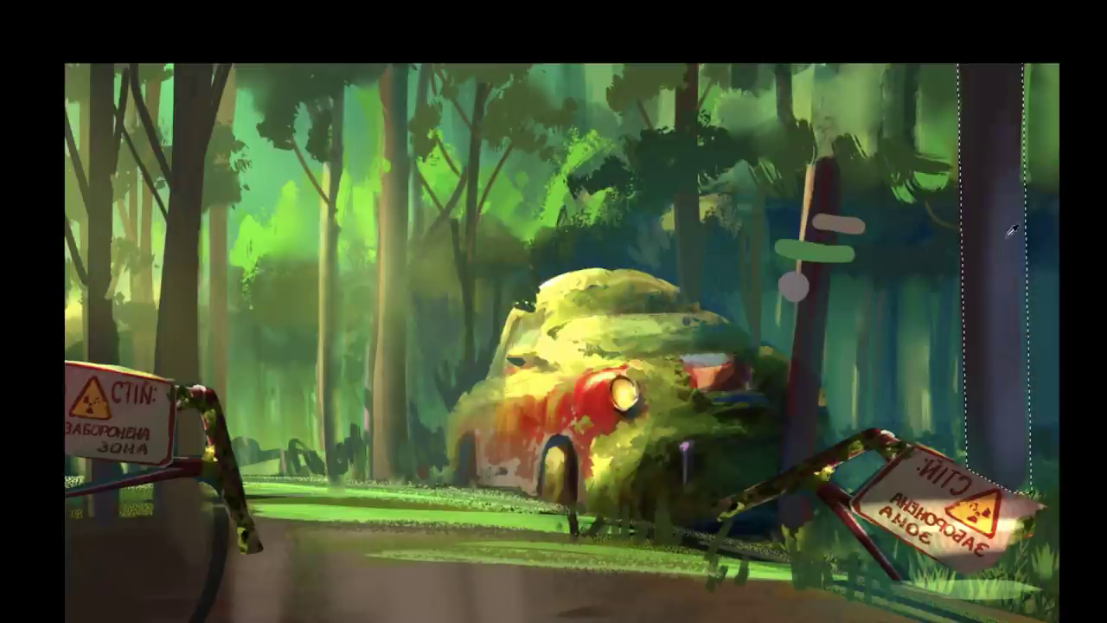
mouse_move(1012, 230)
mouse_down()
mouse_move(1038, 441)
mouse_move(966, 228)
mouse_move(995, 467)
mouse_up()
right_click(995, 467)
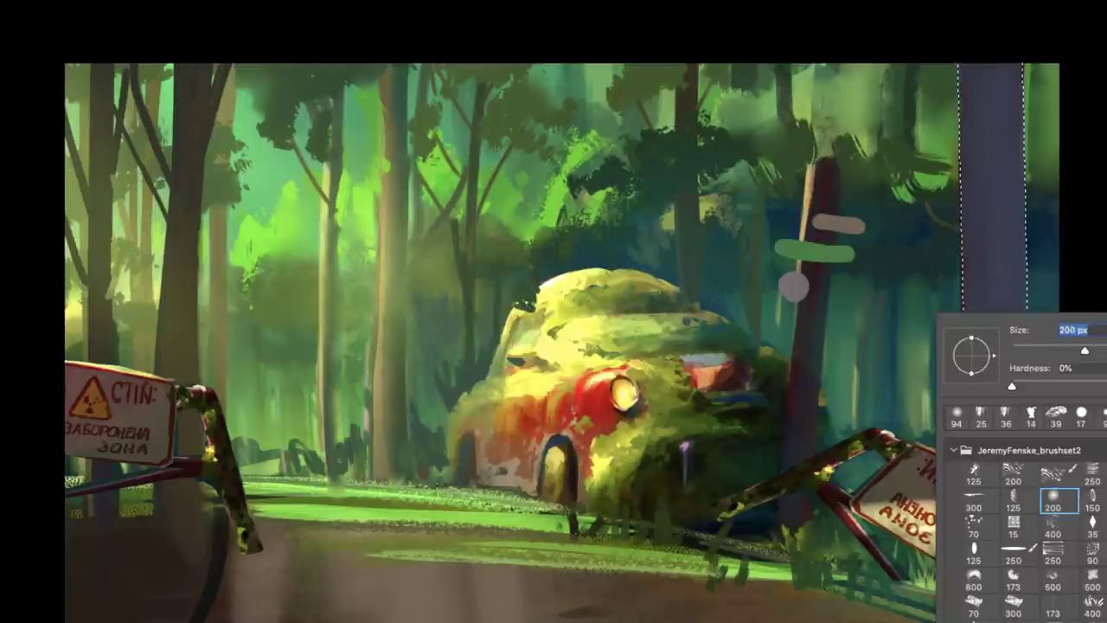
key(Return)
mouse_move(995, 173)
mouse_down()
mouse_move(939, 297)
mouse_move(960, 440)
mouse_move(988, 143)
mouse_move(1004, 450)
mouse_up()
drag(995, 346, 813, 368)
drag(965, 121, 974, 207)
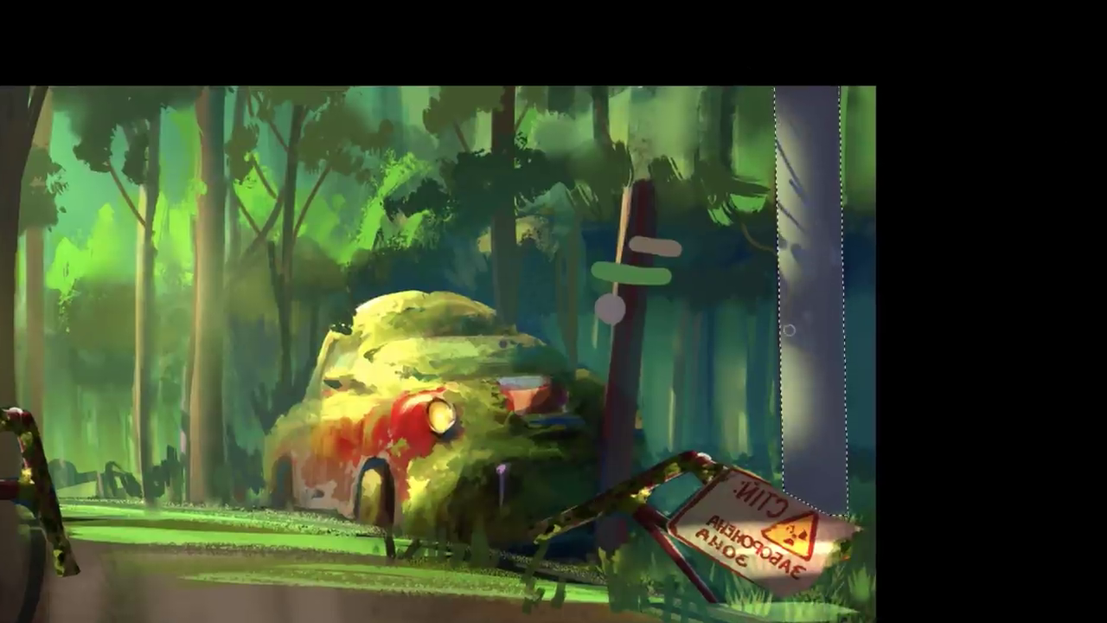
Paint shadow down the trunk's left side, deepening it at the lower left.
drag(789, 330, 782, 156)
drag(775, 112, 796, 381)
mouse_move(779, 225)
mouse_down()
mouse_move(820, 462)
mouse_move(792, 394)
mouse_up()
drag(783, 277, 782, 165)
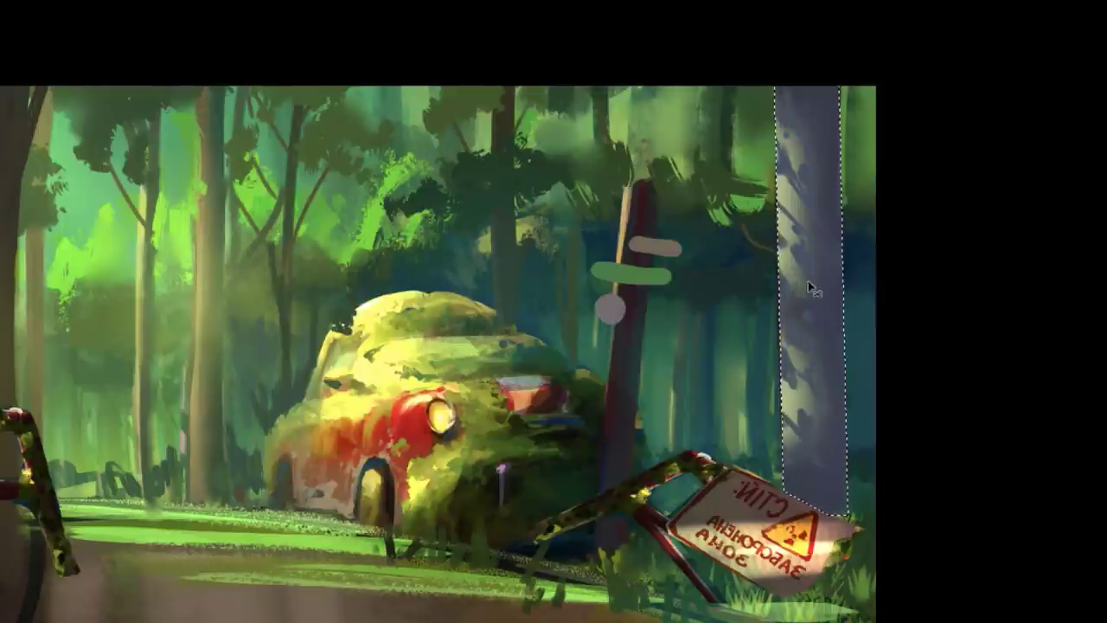
mouse_move(812, 288)
mouse_down()
mouse_move(779, 206)
mouse_move(780, 164)
mouse_move(783, 467)
mouse_move(777, 130)
mouse_up()
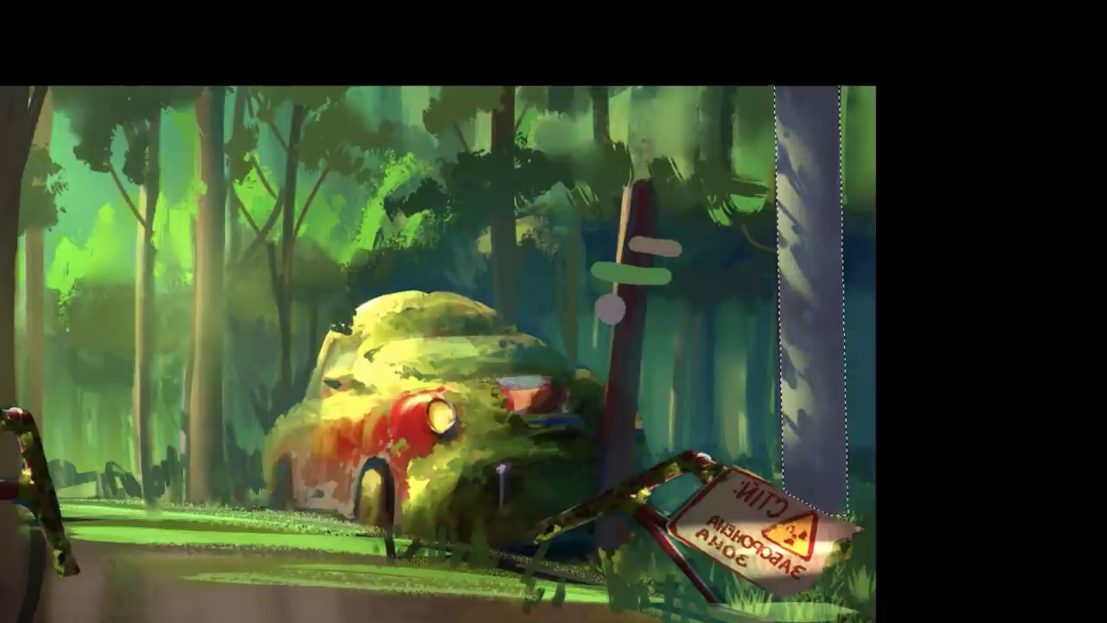
Switch brush preset, deselect, and paint a thin dark trunk behind the signpost.
right_click(815, 301)
click(820, 71)
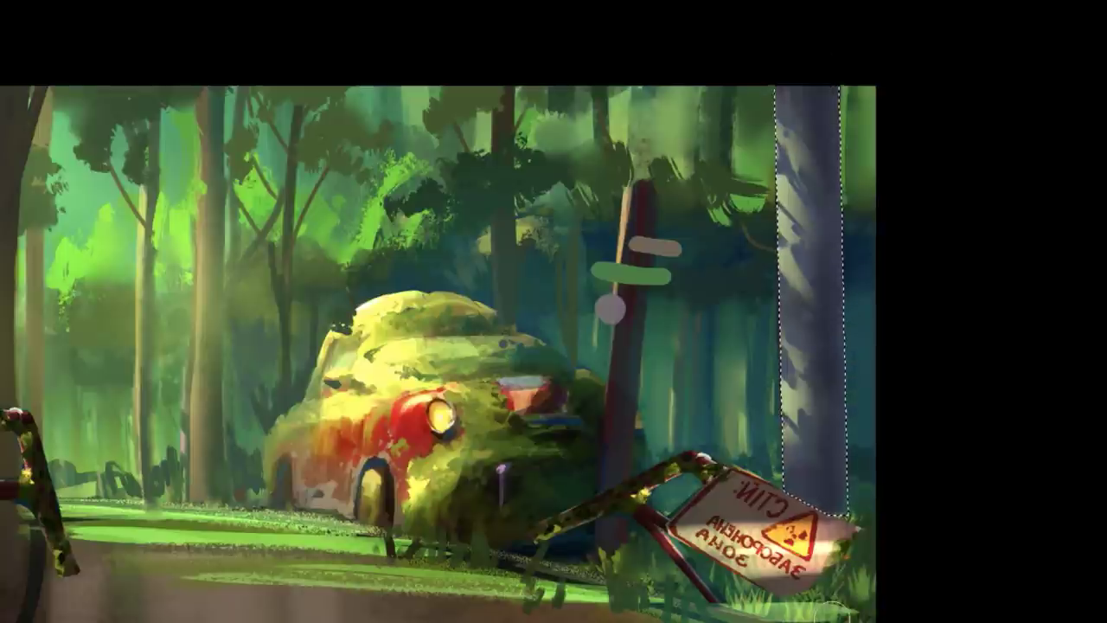
key(ctrl+d)
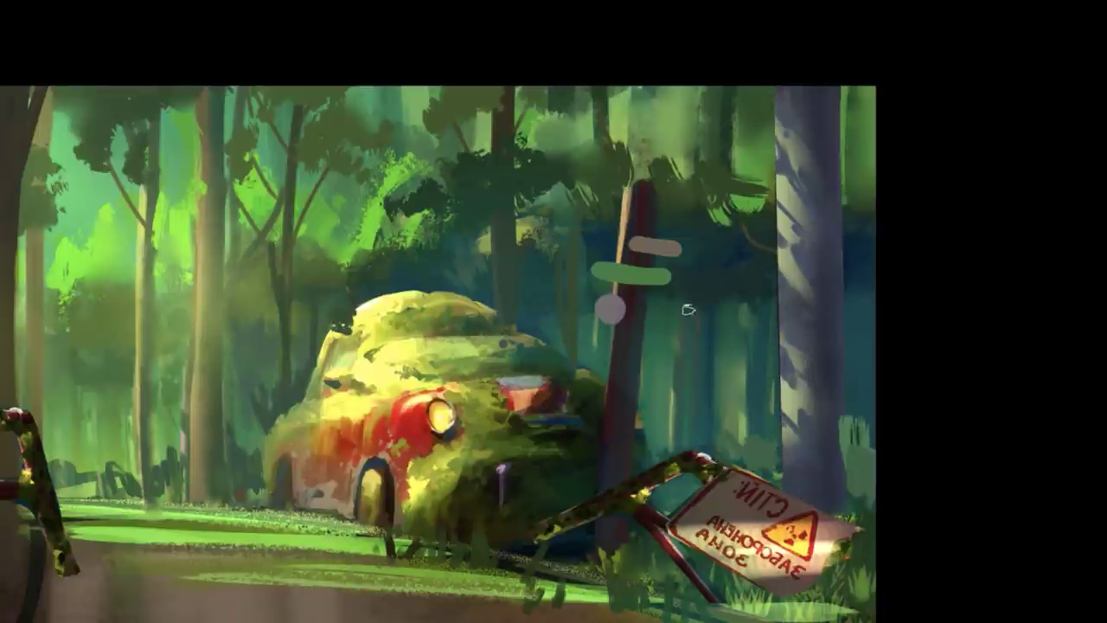
drag(673, 457, 697, 304)
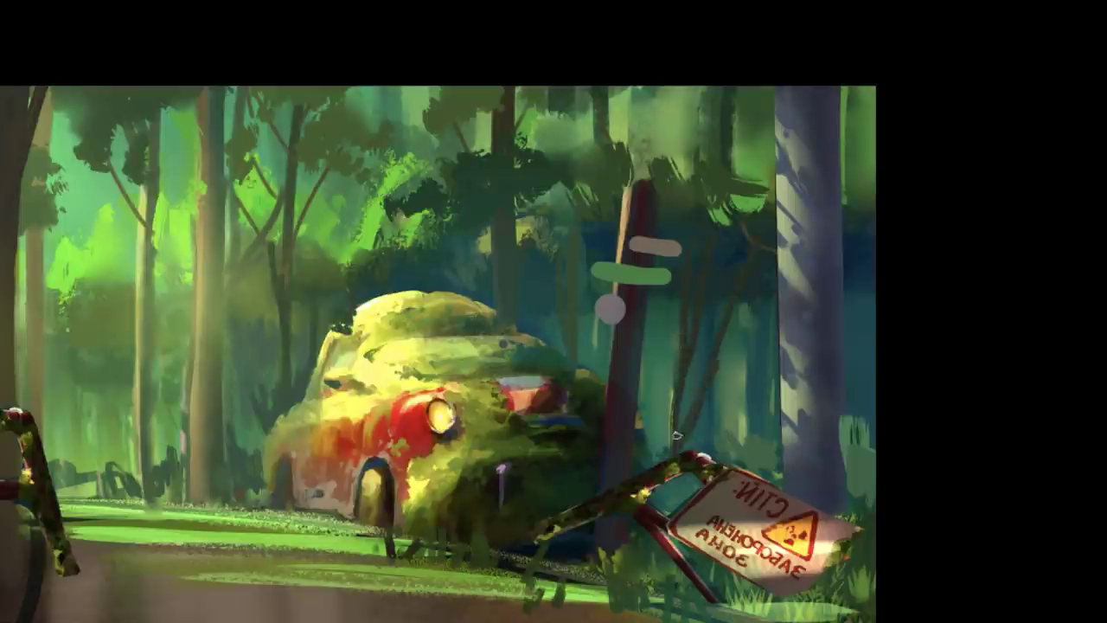
Check brush presets and Brush Settings (F5), then paint light-green leaves beside the signpost.
right_click(735, 311)
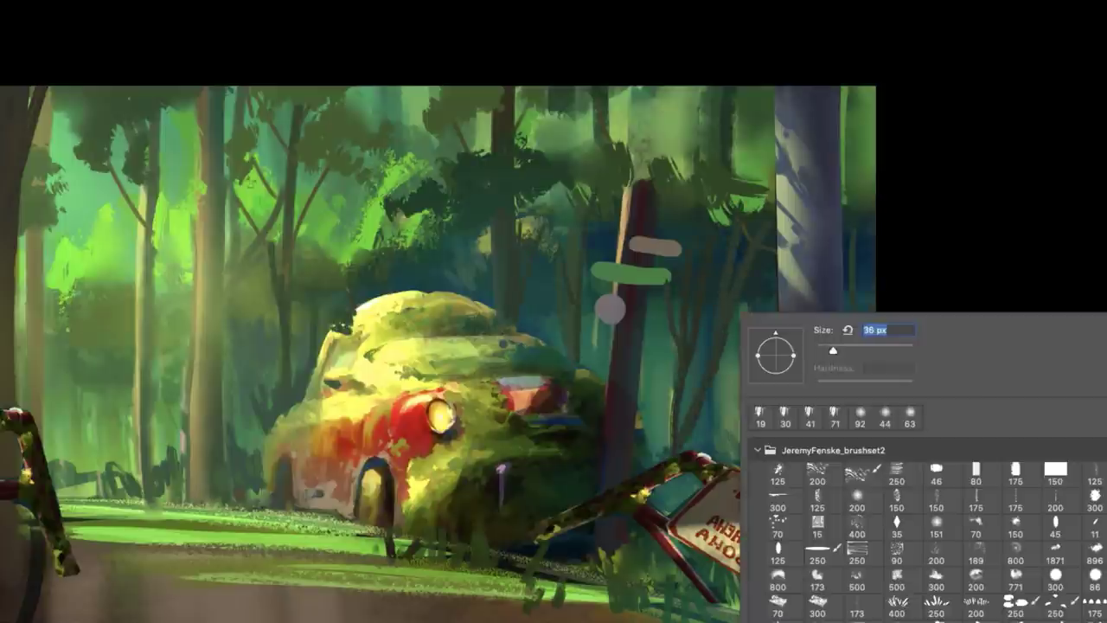
key(Escape)
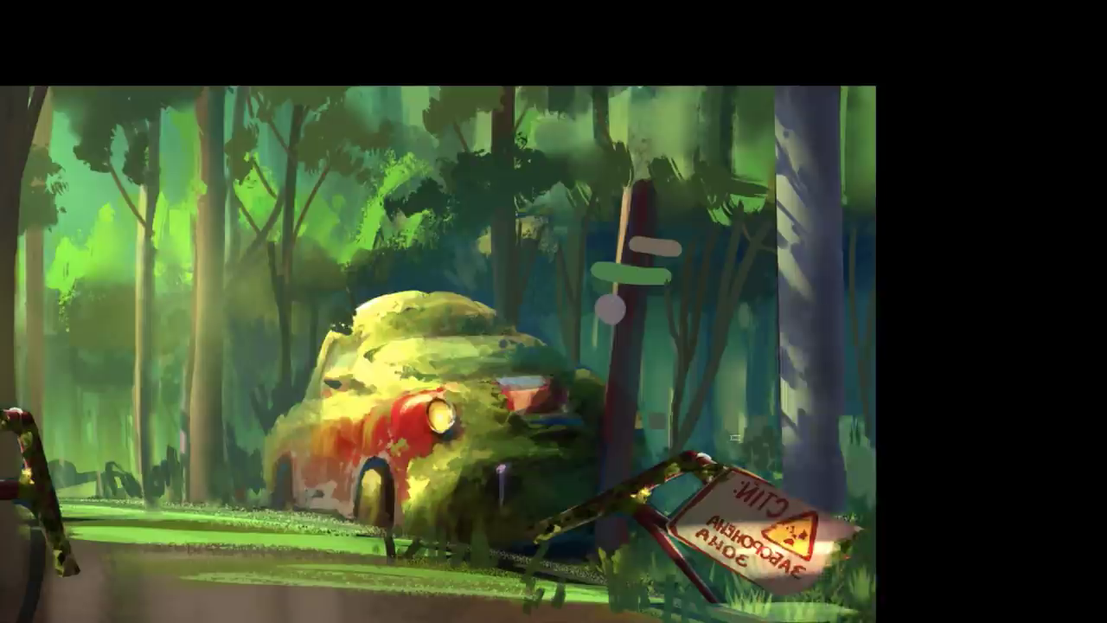
key(F5)
right_click(779, 336)
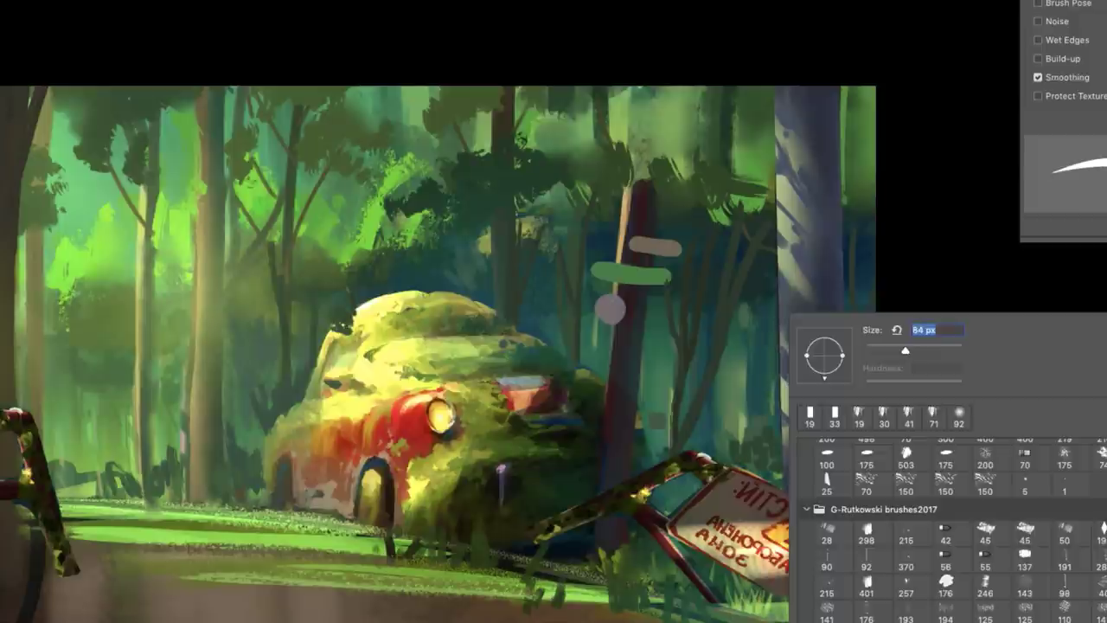
key(Escape)
right_click(779, 336)
key(Escape)
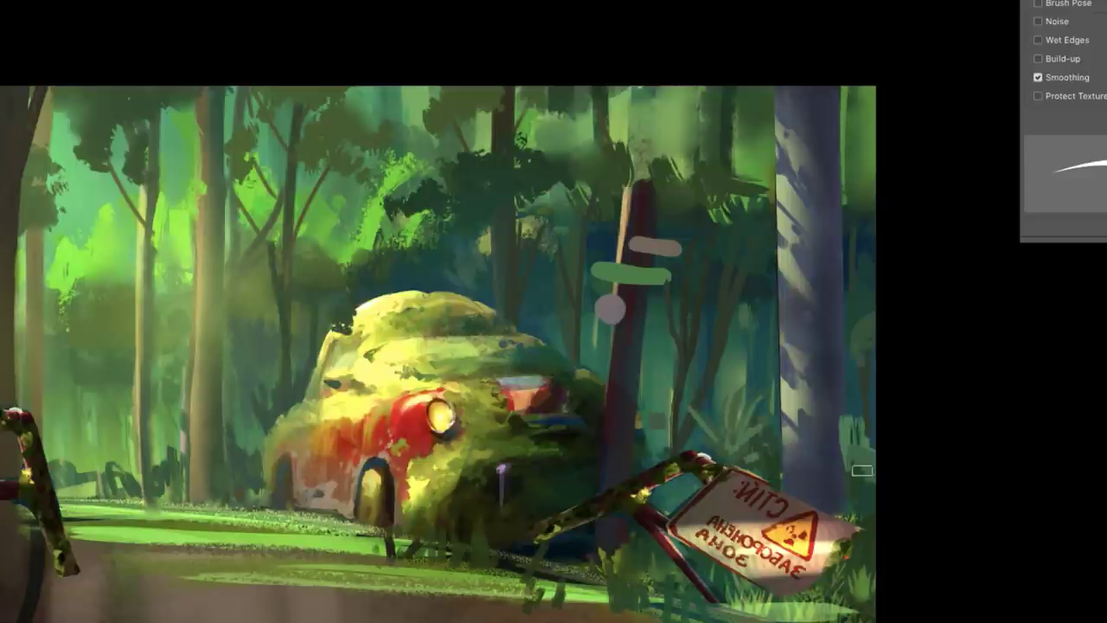
right_click(684, 562)
key(Escape)
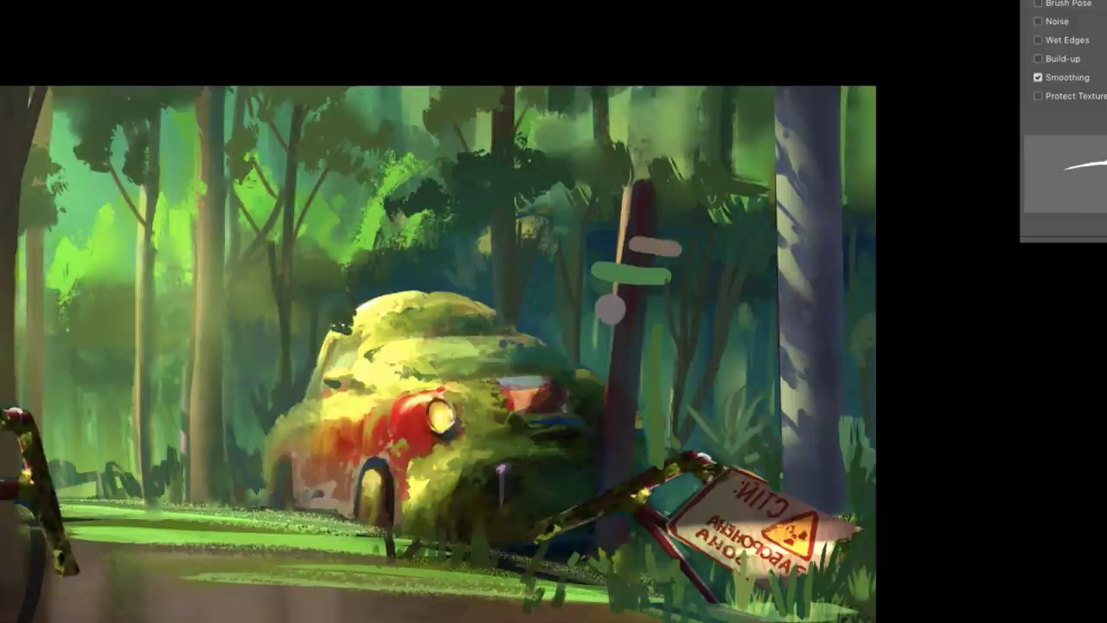
drag(530, 227, 595, 196)
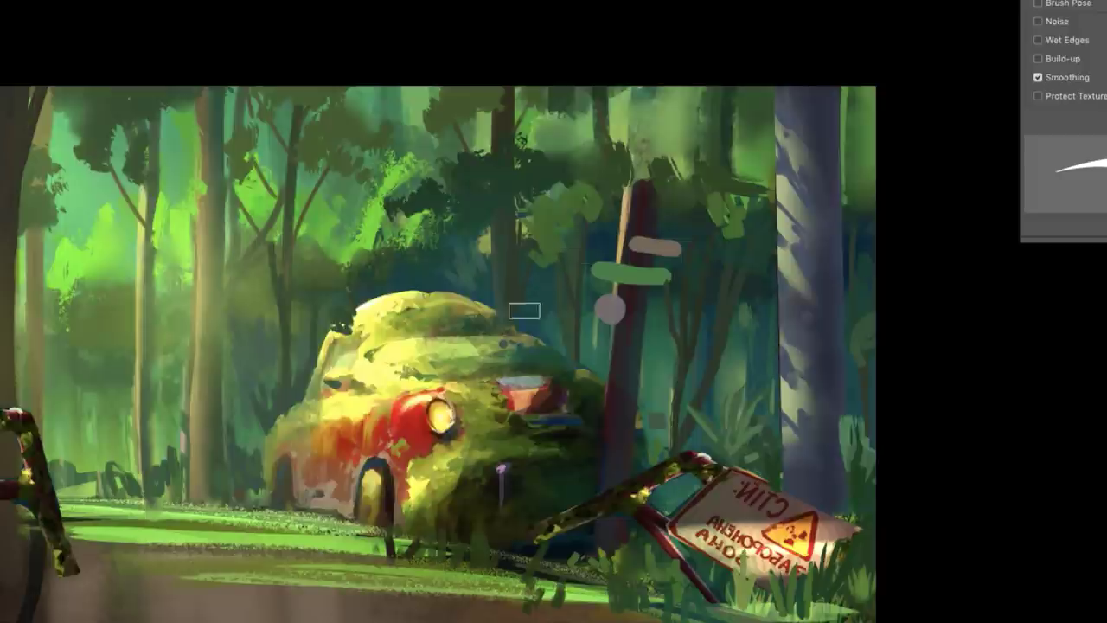
Lasso the foliage and car top, deselect, and repaint the car's rear left edge.
drag(649, 301, 665, 455)
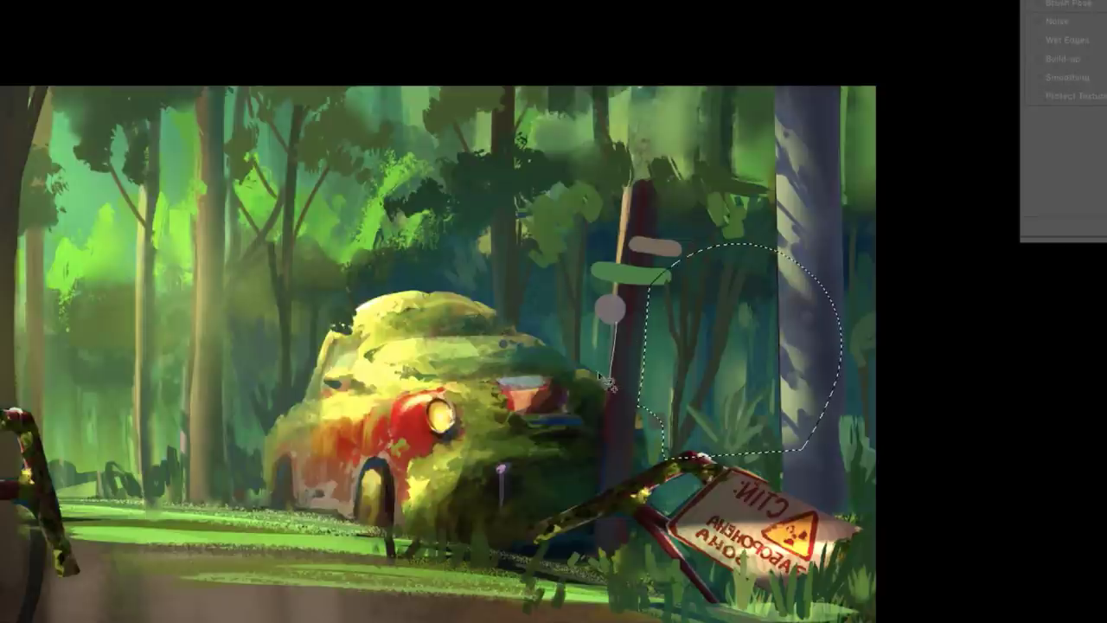
mouse_move(645, 407)
mouse_down()
mouse_move(667, 67)
mouse_move(597, 364)
mouse_move(643, 430)
mouse_up()
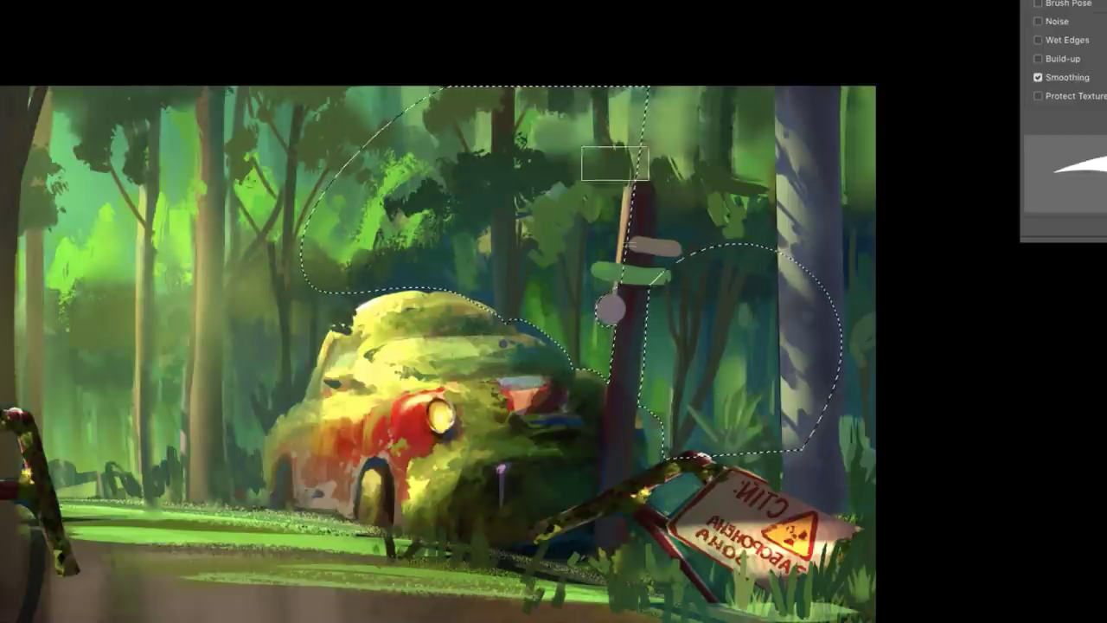
right_click(658, 286)
key(Escape)
key(ctrl+d)
drag(260, 465, 253, 355)
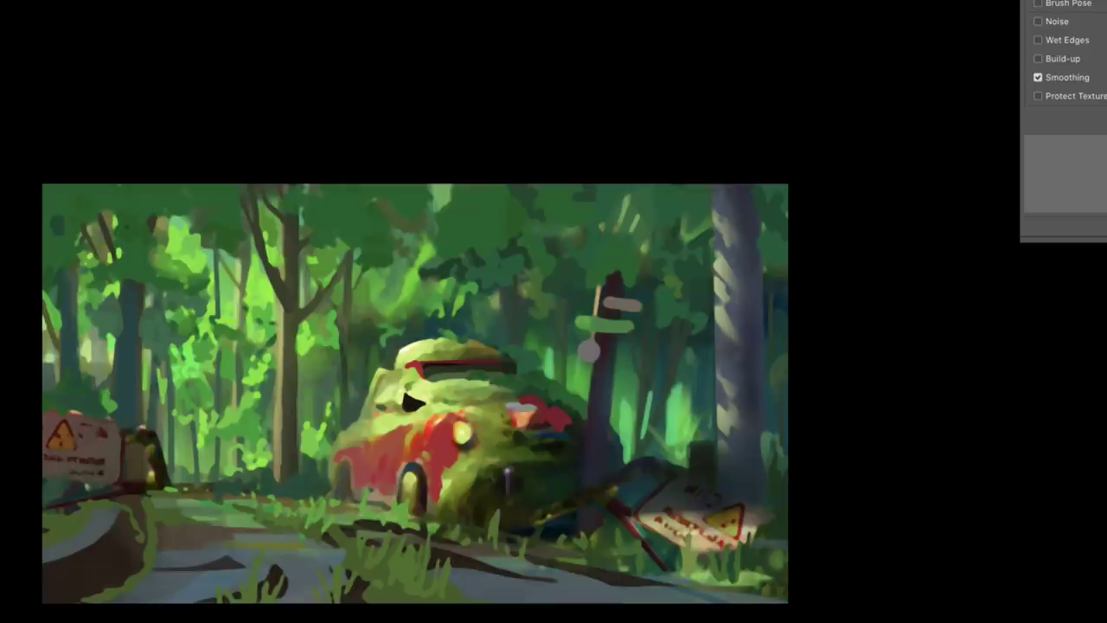
With Build-up airbrush on, try a soft haze on the left forest, then a top-left green wash.
right_click(443, 306)
key(Return)
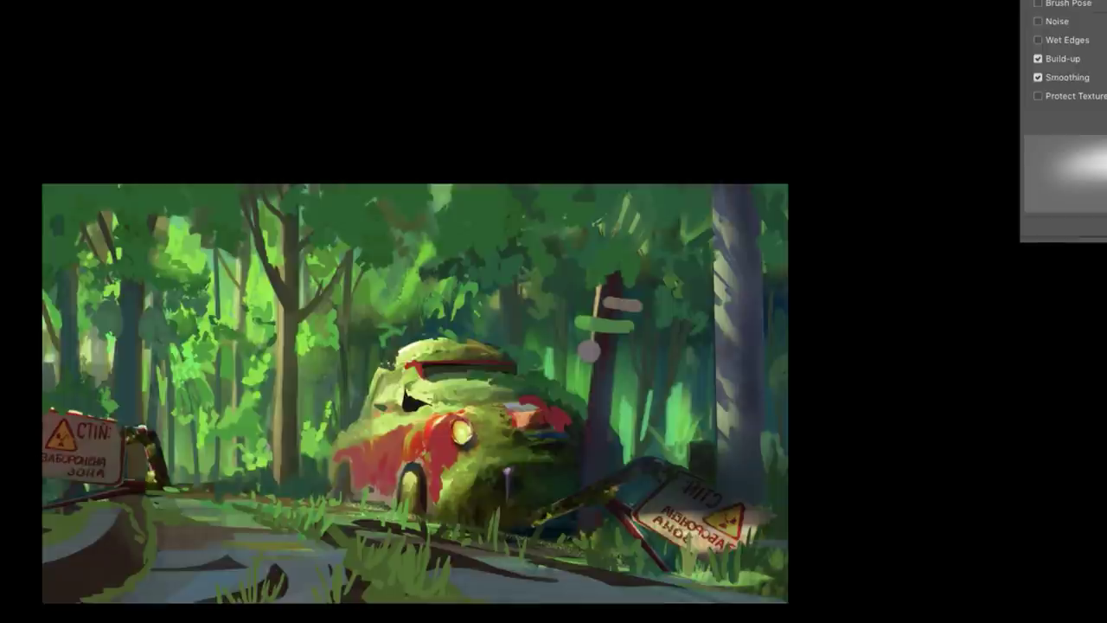
drag(286, 225, 222, 574)
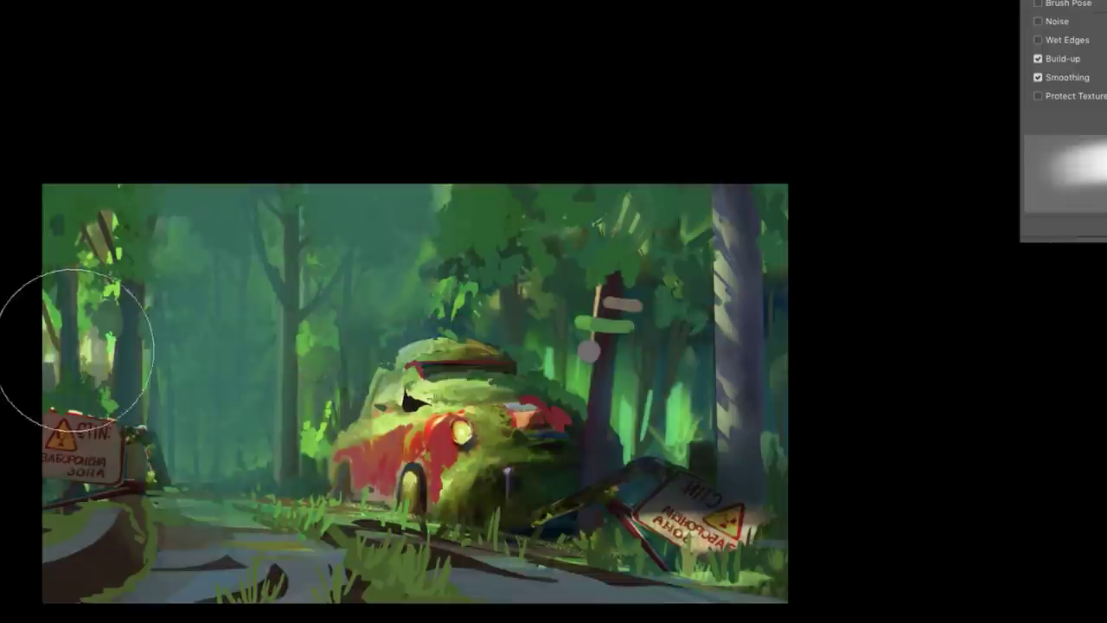
key(ctrl+z)
key(ctrl+z)
key(ctrl+z)
key(ctrl+z)
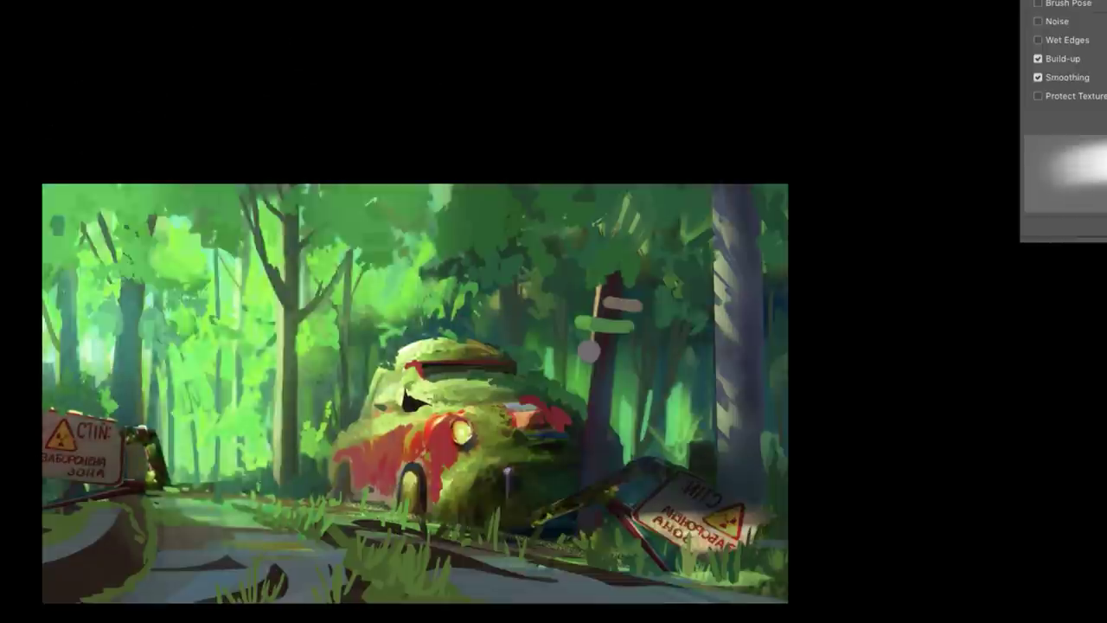
key(ctrl+z)
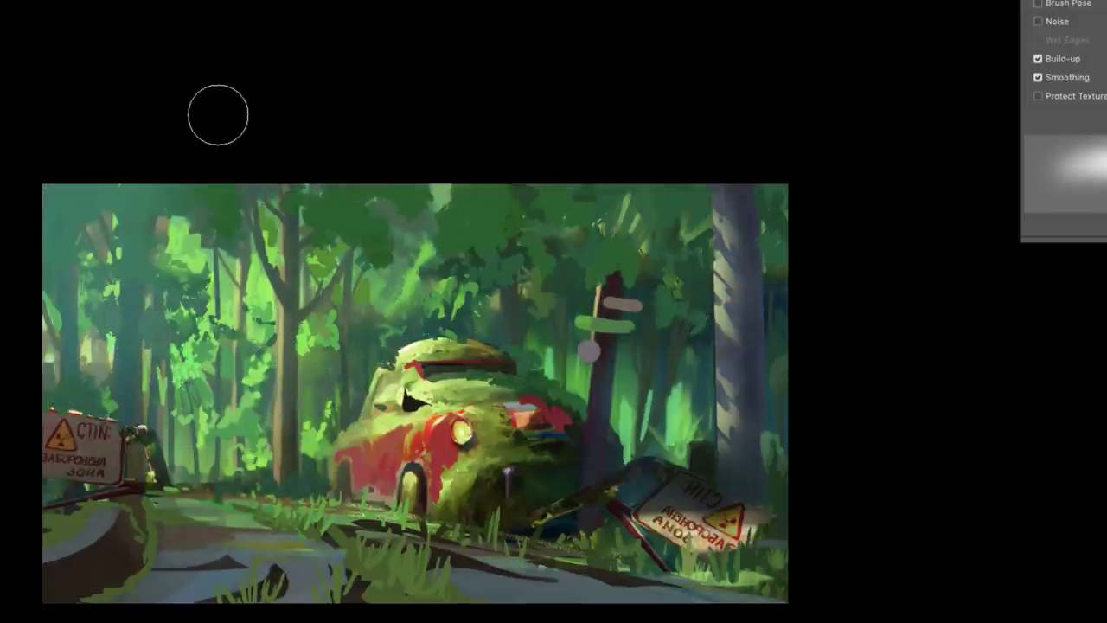
key(ctrl+z)
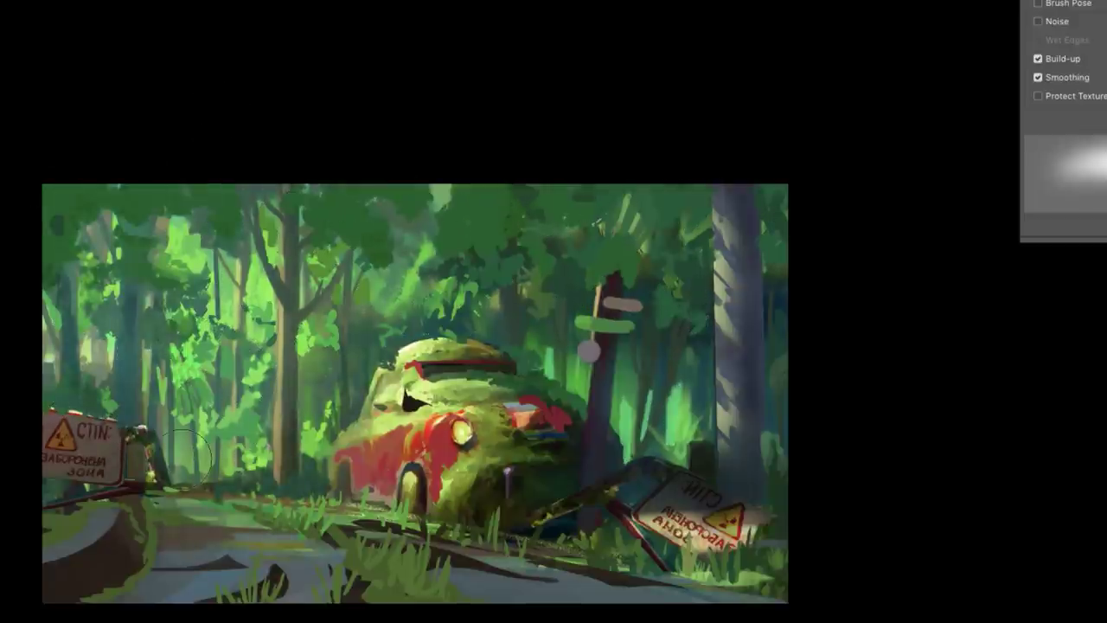
key(b)
mouse_move(95, 204)
mouse_down()
mouse_move(259, 276)
mouse_move(314, 323)
mouse_up()
Paint a diagonal green beam, cycle its blend mode, and fade it with Blend If 72 and 0/26.
key(ctrl+z)
right_click(314, 323)
click(376, 494)
mouse_move(112, 201)
mouse_down()
mouse_move(75, 538)
mouse_move(20, 358)
mouse_up()
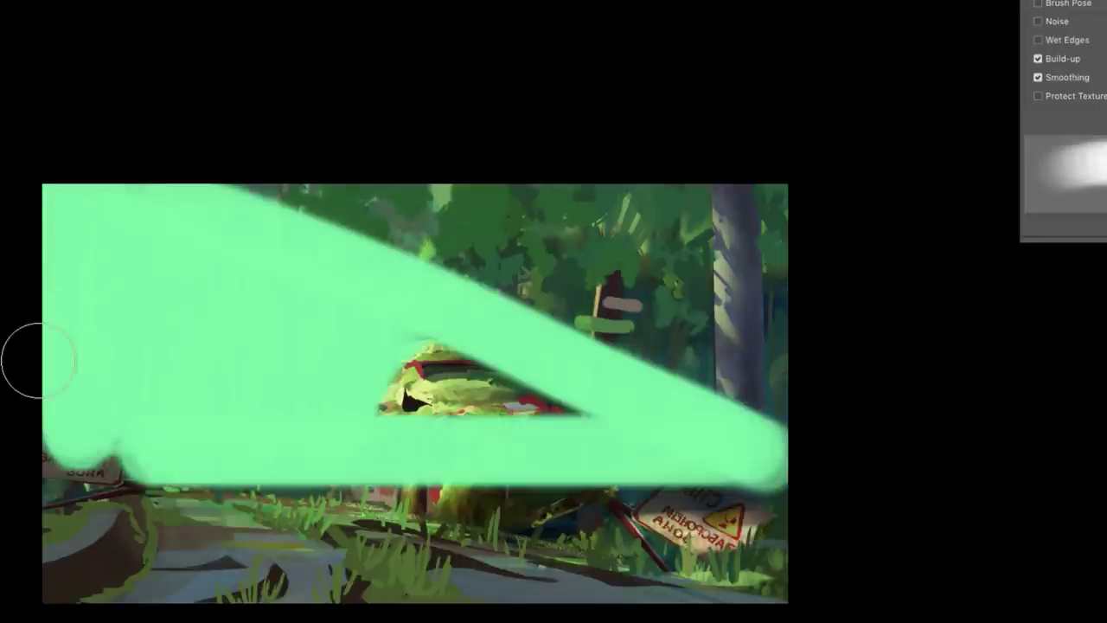
key(shift+plus)
key(shift+plus)
key(shift+plus)
key(shift+plus)
key(shift+plus)
key(shift+plus)
key(shift+plus)
key(shift+plus)
key(shift+plus)
key(shift+plus)
key(shift+plus)
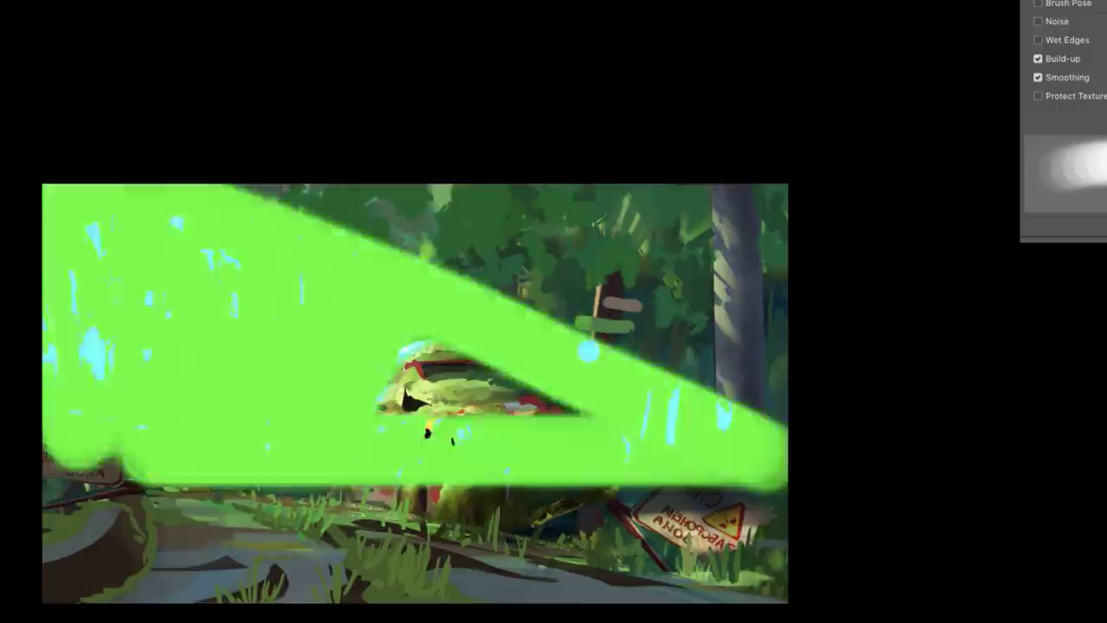
key(shift+plus)
key(shift+plus)
key(shift+plus)
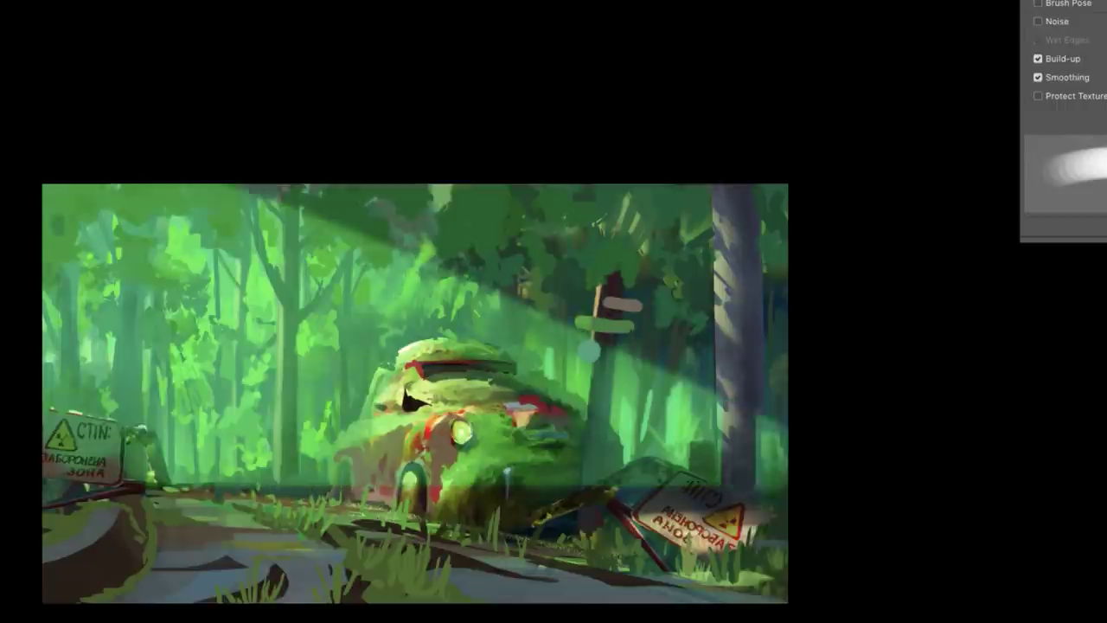
drag(554, 394, 569, 440)
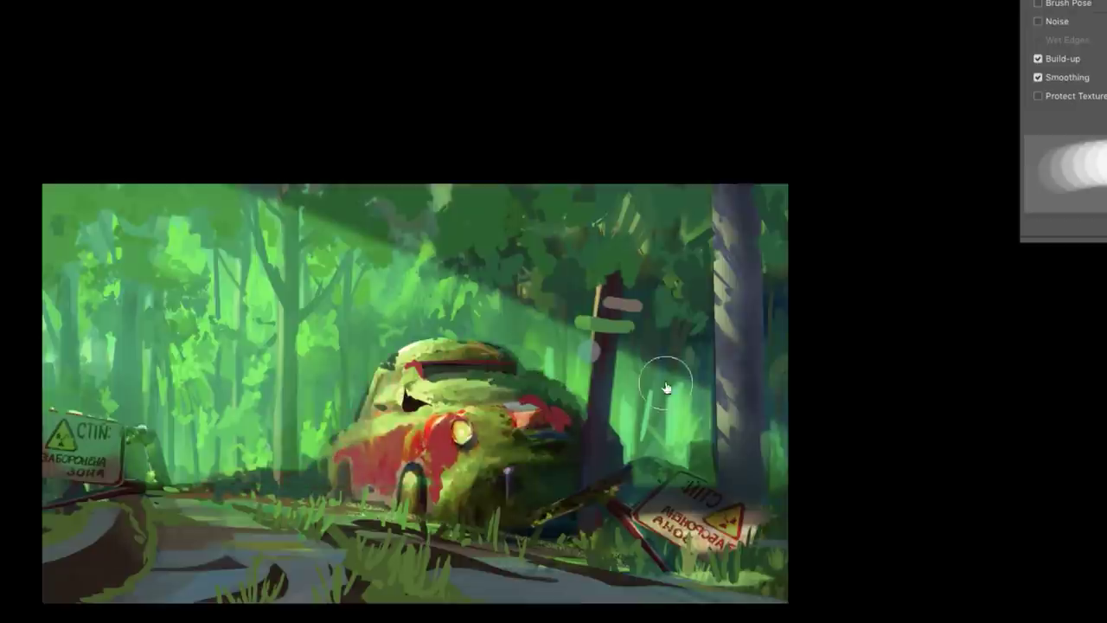
drag(297, 181, 638, 147)
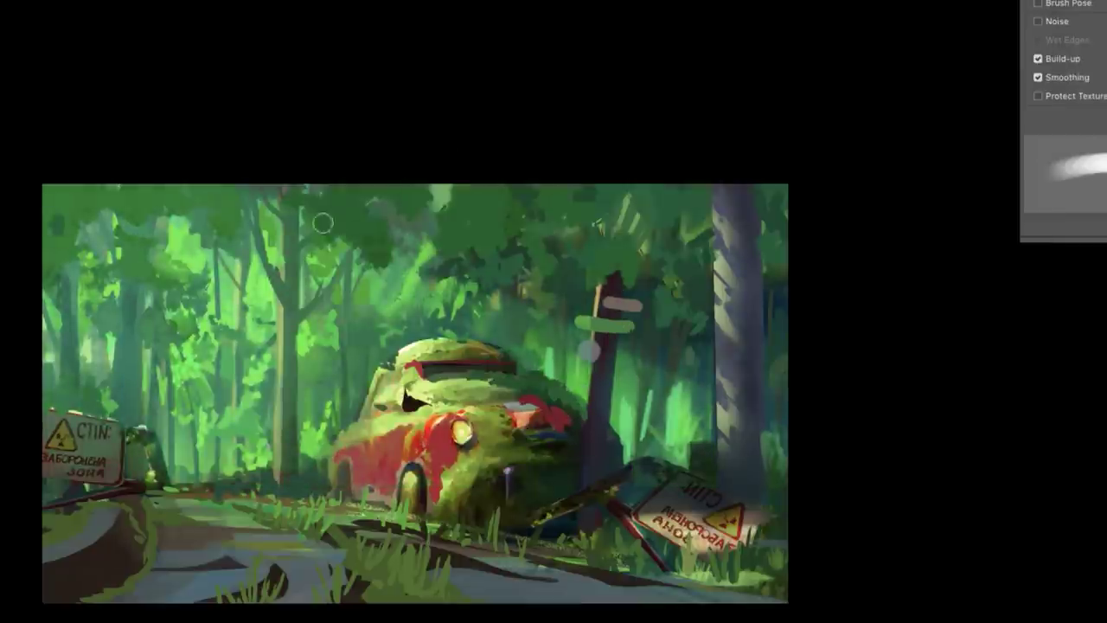
Cycle through several brush presets from the preset picker.
right_click(327, 286)
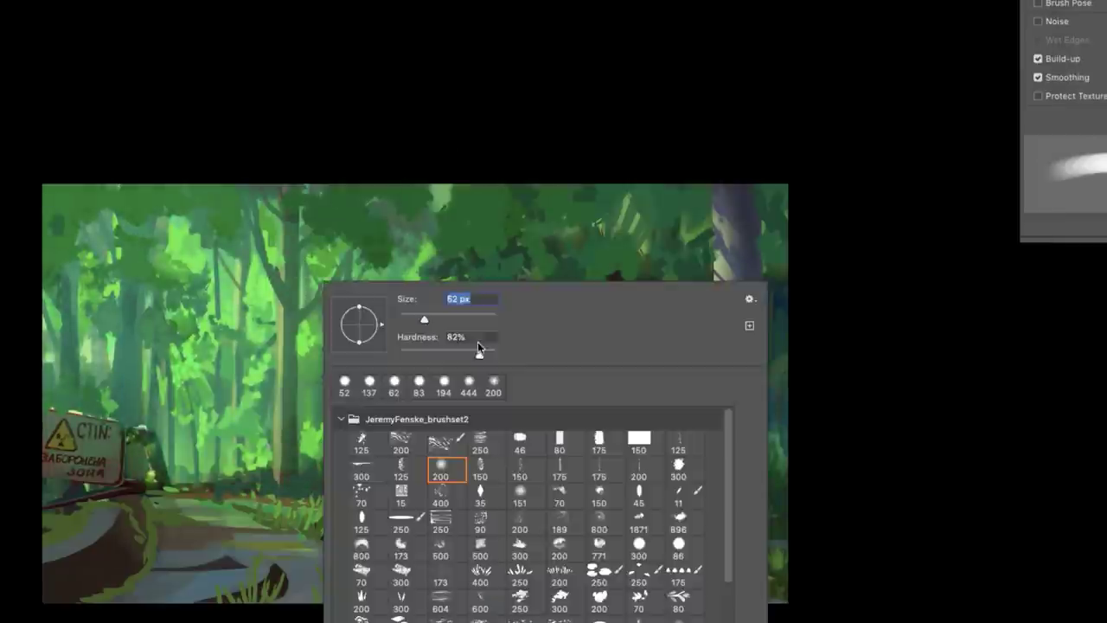
key(Return)
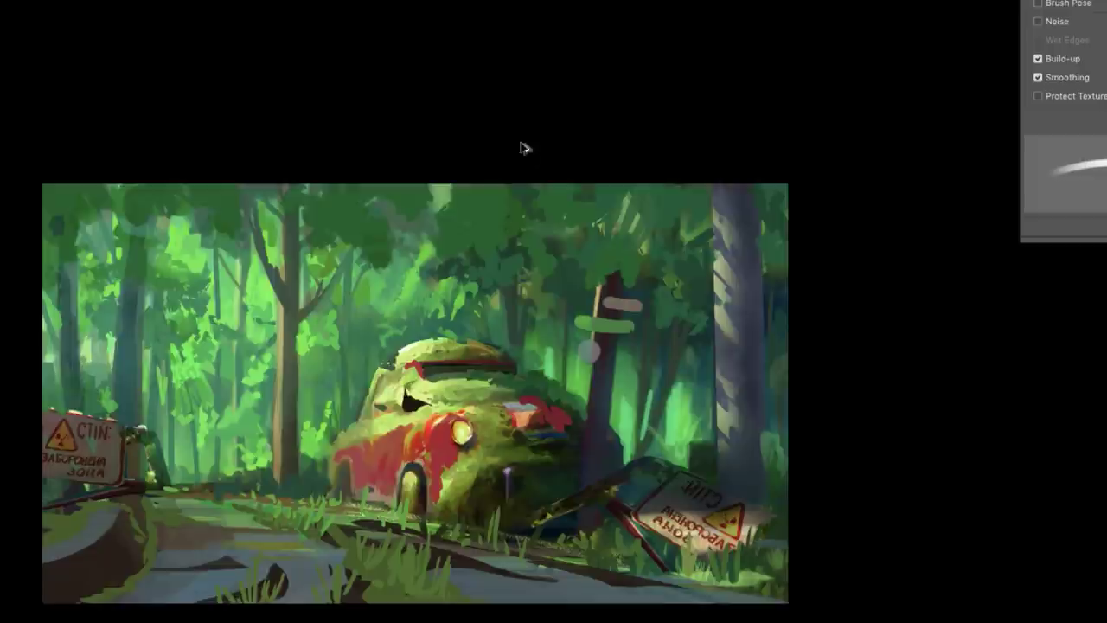
key(period)
right_click(268, 294)
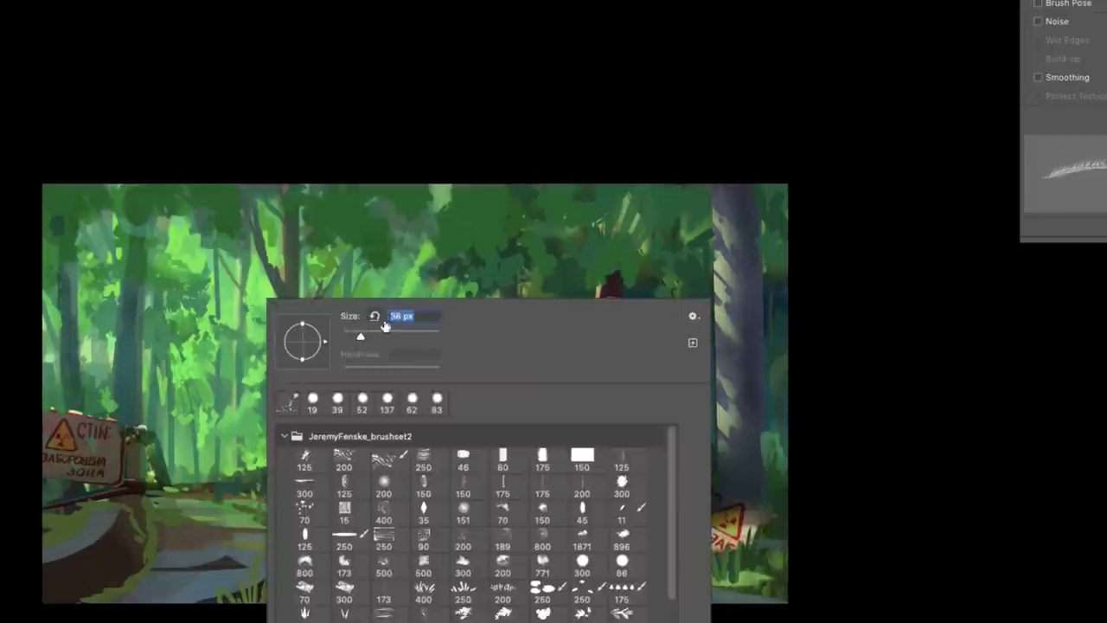
key(Escape)
right_click(617, 462)
key(period)
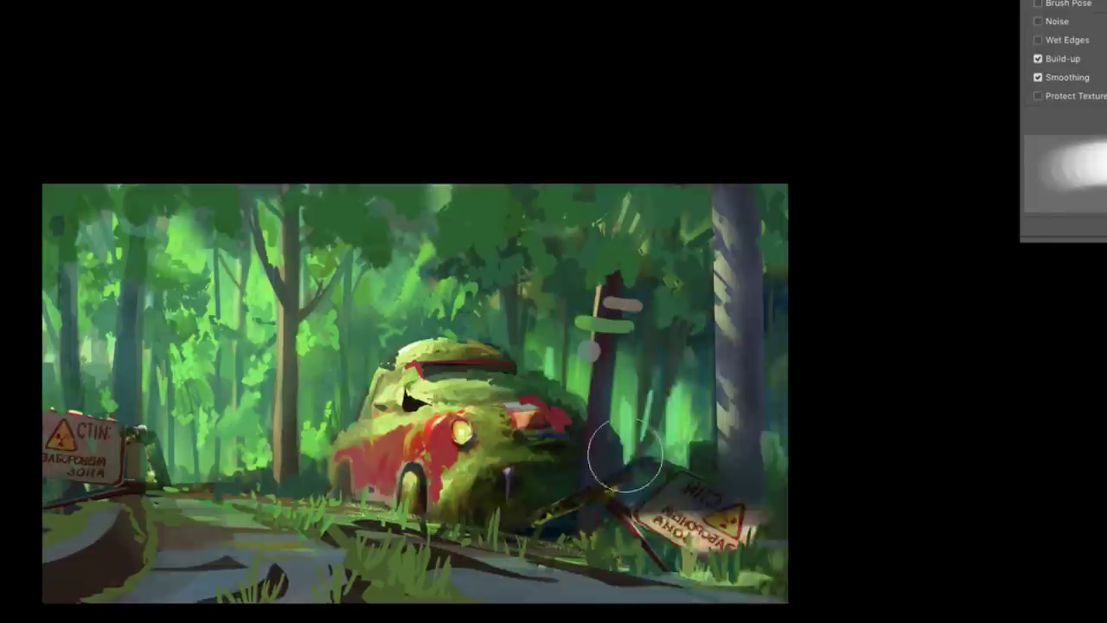
right_click(633, 459)
key(period)
Choose a new brush and paint thin dark vertical strokes along the tree trunk.
right_click(394, 427)
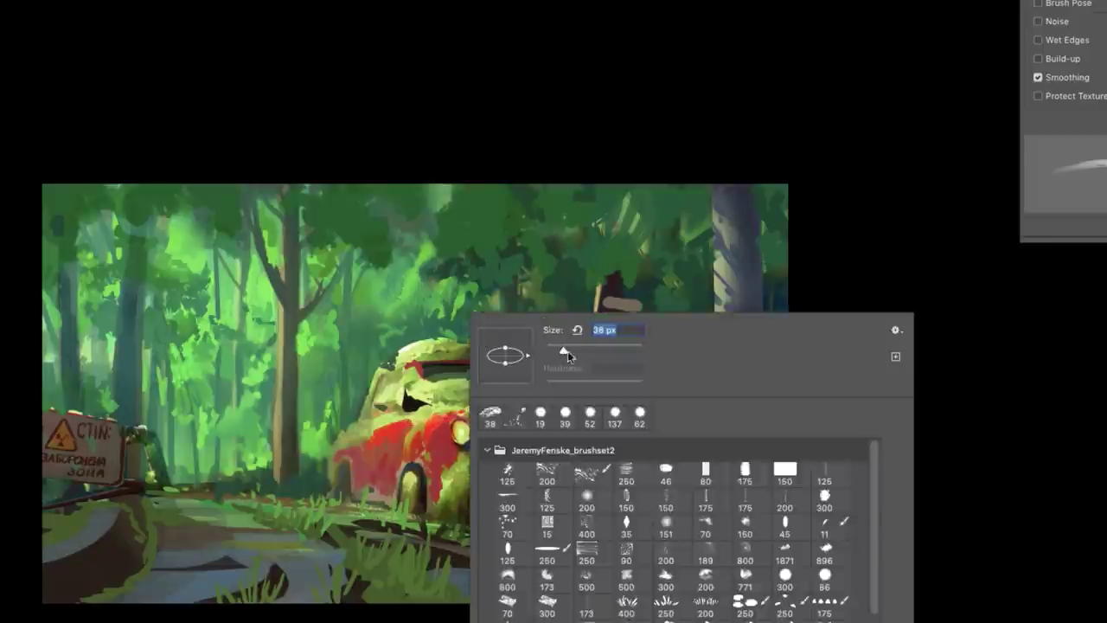
key(period)
right_click(443, 325)
key(period)
key(Return)
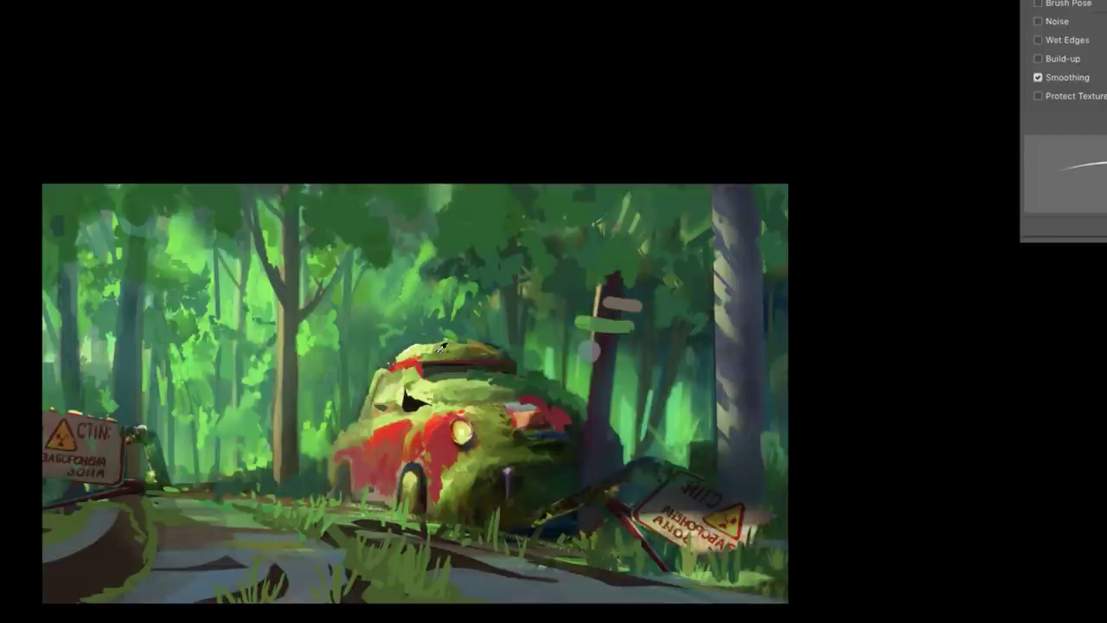
drag(346, 405, 347, 245)
drag(355, 304, 360, 396)
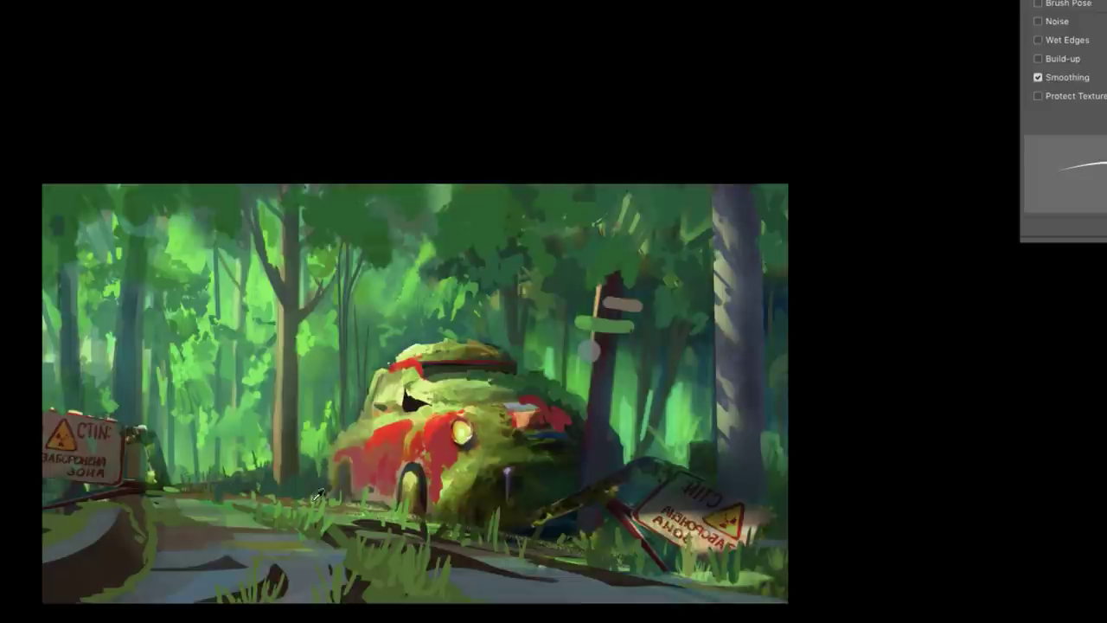
With a spatter brush, paint moss over the car's right side, lower front and hood.
right_click(484, 394)
key(Escape)
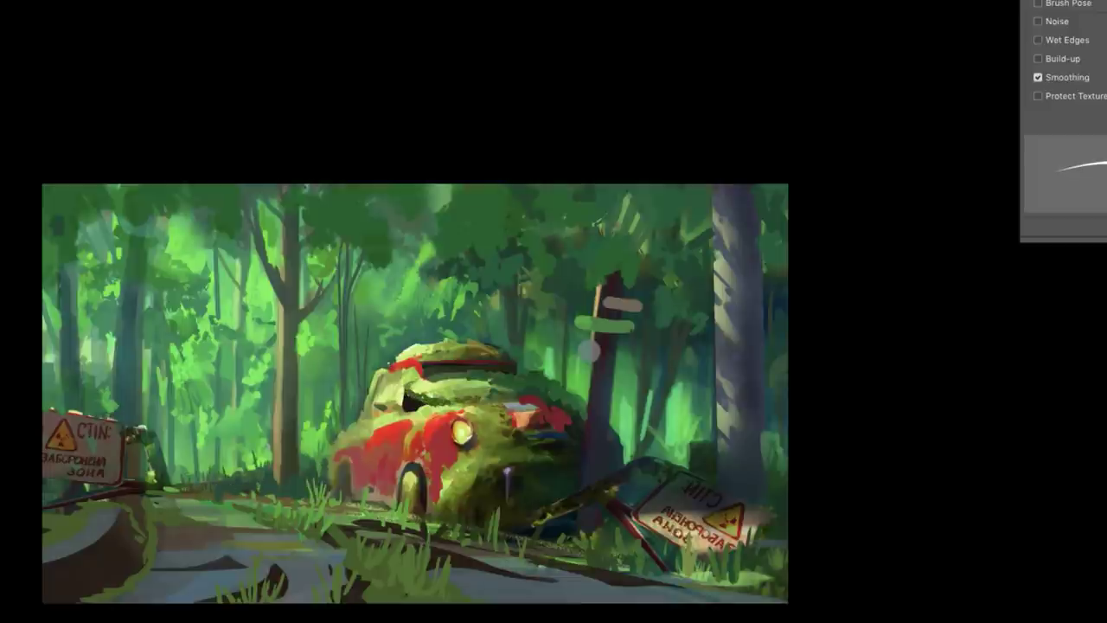
right_click(502, 472)
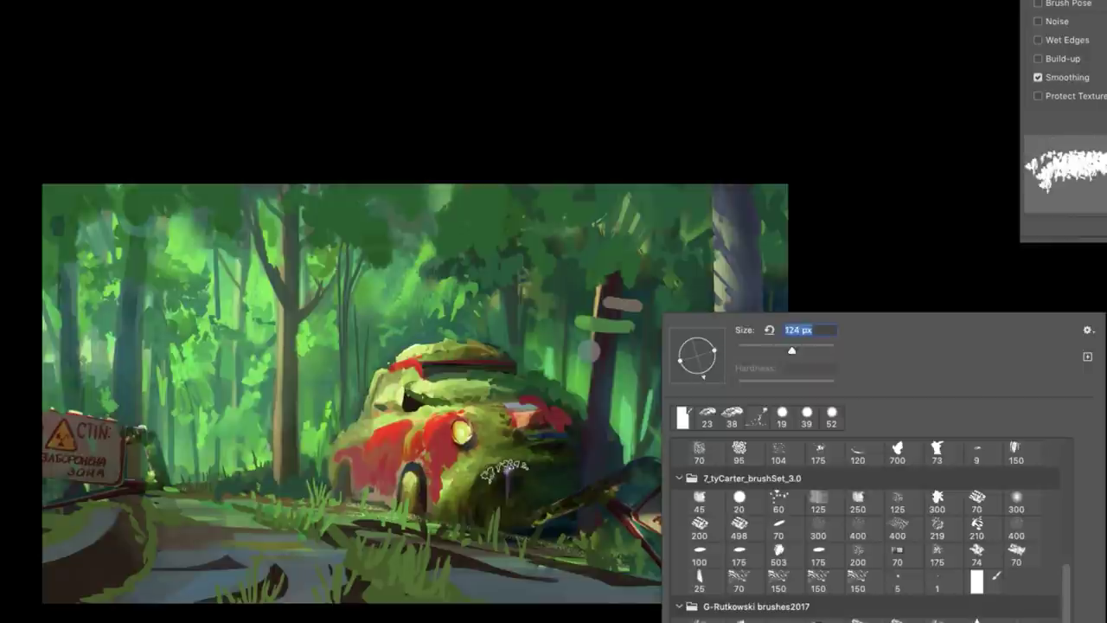
key(Return)
drag(500, 495, 519, 459)
right_click(519, 458)
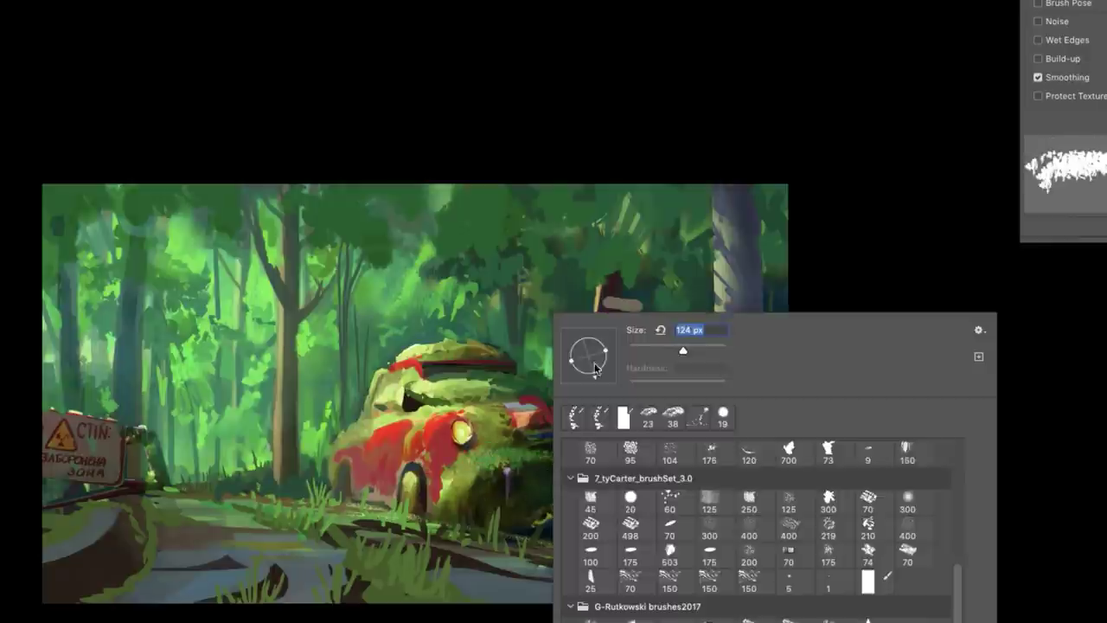
key(Return)
drag(528, 390, 454, 528)
mouse_move(484, 467)
mouse_down()
mouse_move(471, 511)
mouse_move(468, 502)
mouse_up()
drag(449, 346, 519, 324)
Try further brush presets and pan the painting right and up.
right_click(485, 354)
key(Return)
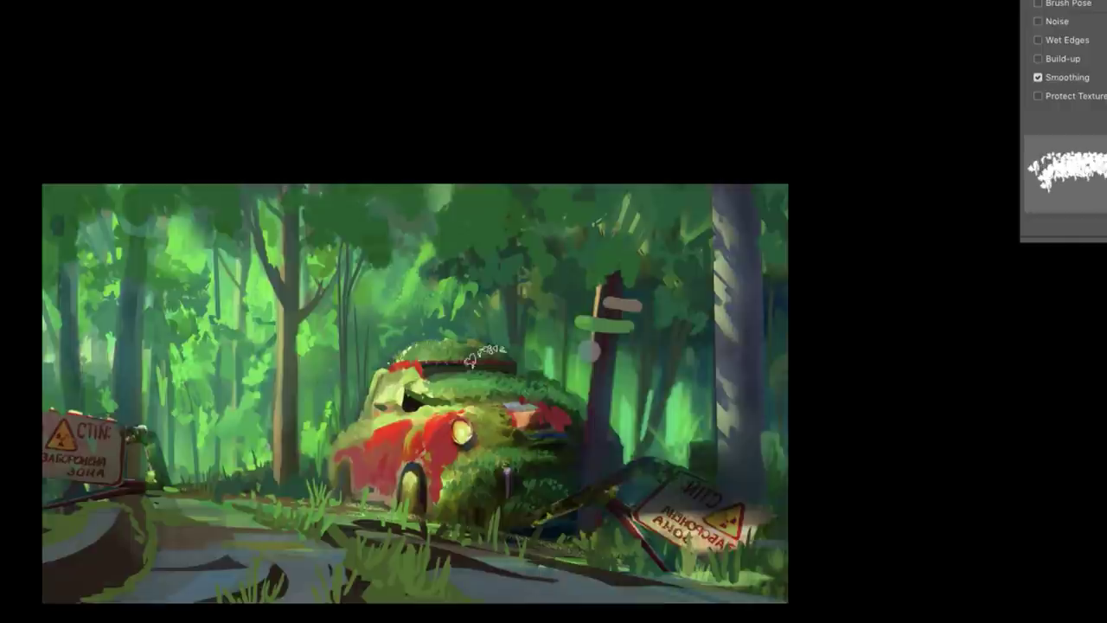
right_click(565, 367)
key(Return)
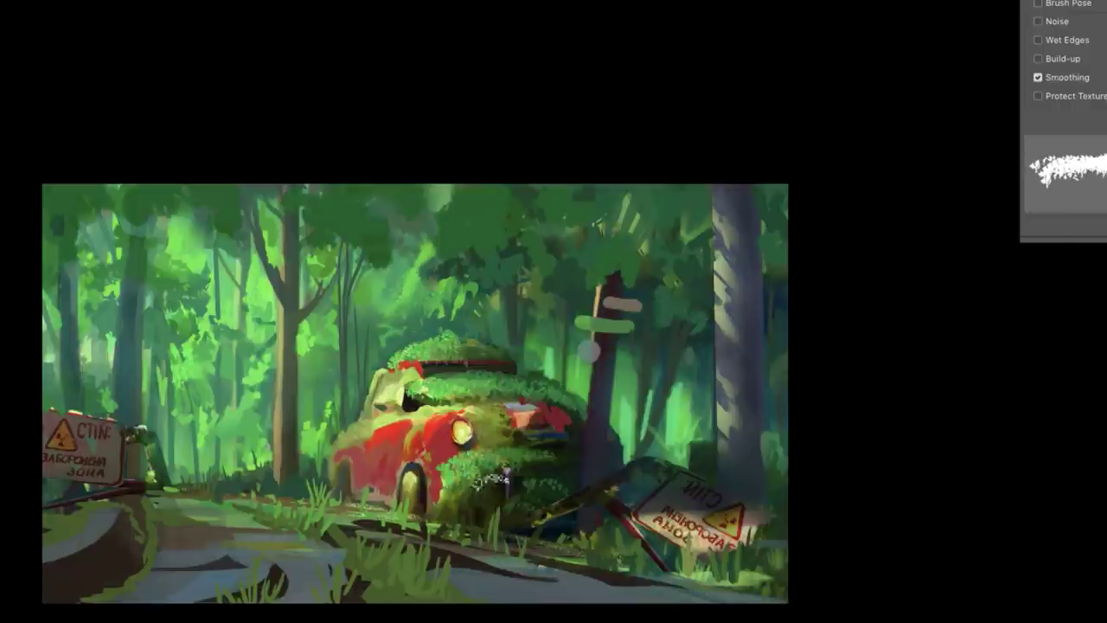
right_click(465, 370)
key(Return)
right_click(651, 355)
key(Return)
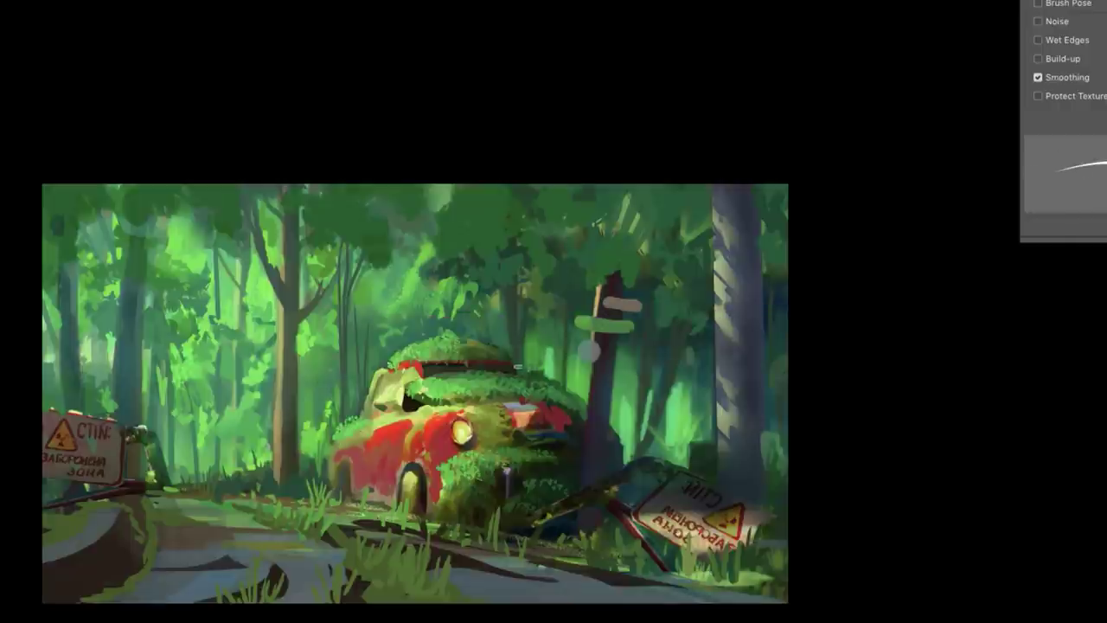
drag(489, 329, 667, 293)
Switch through more brush presets and settle on the 200 px brush.
right_click(428, 312)
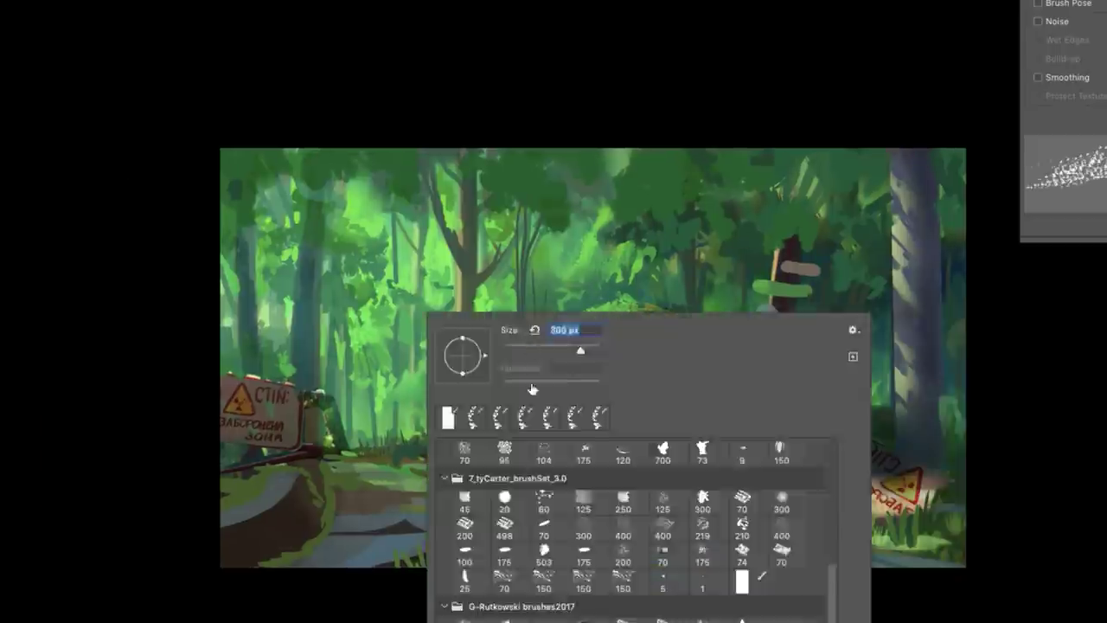
key(Return)
right_click(767, 314)
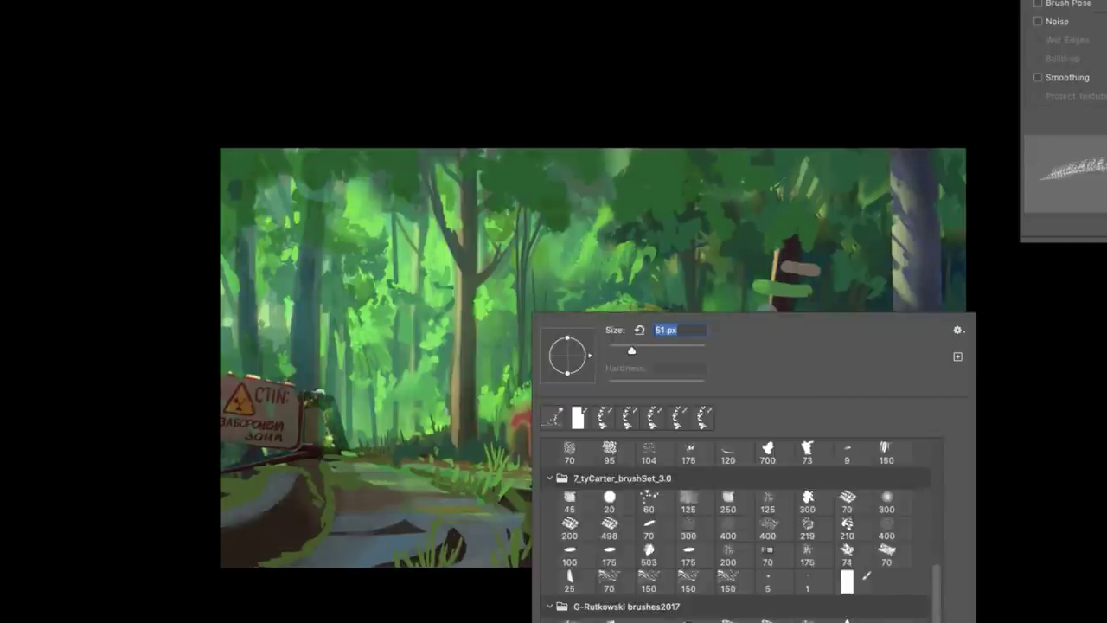
click(855, 536)
key(Return)
right_click(969, 316)
click(935, 546)
key(Return)
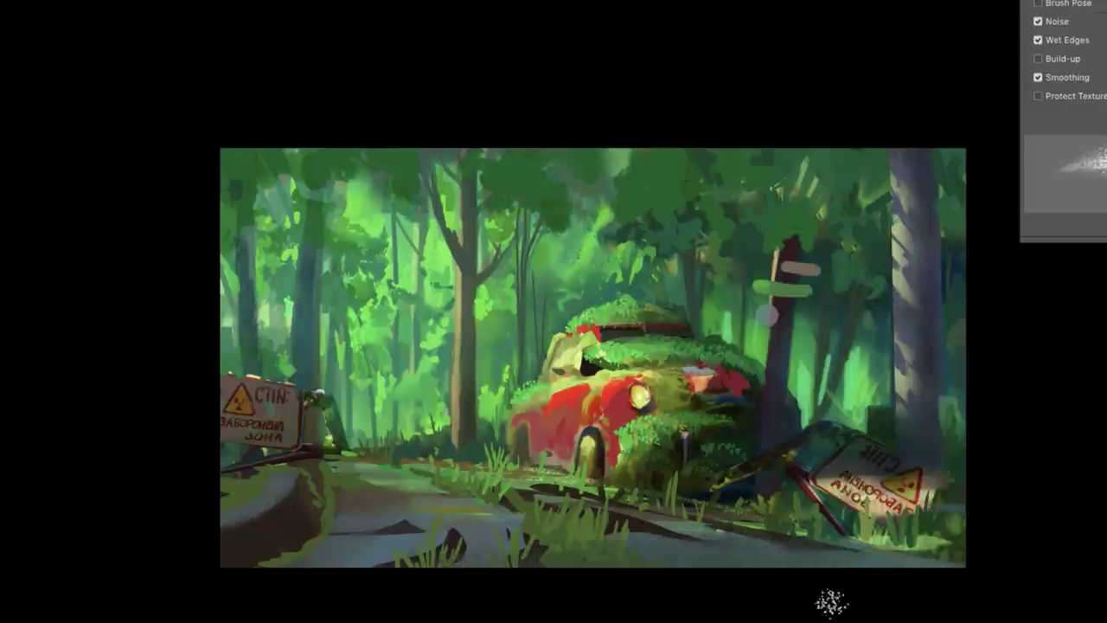
right_click(556, 511)
key(Return)
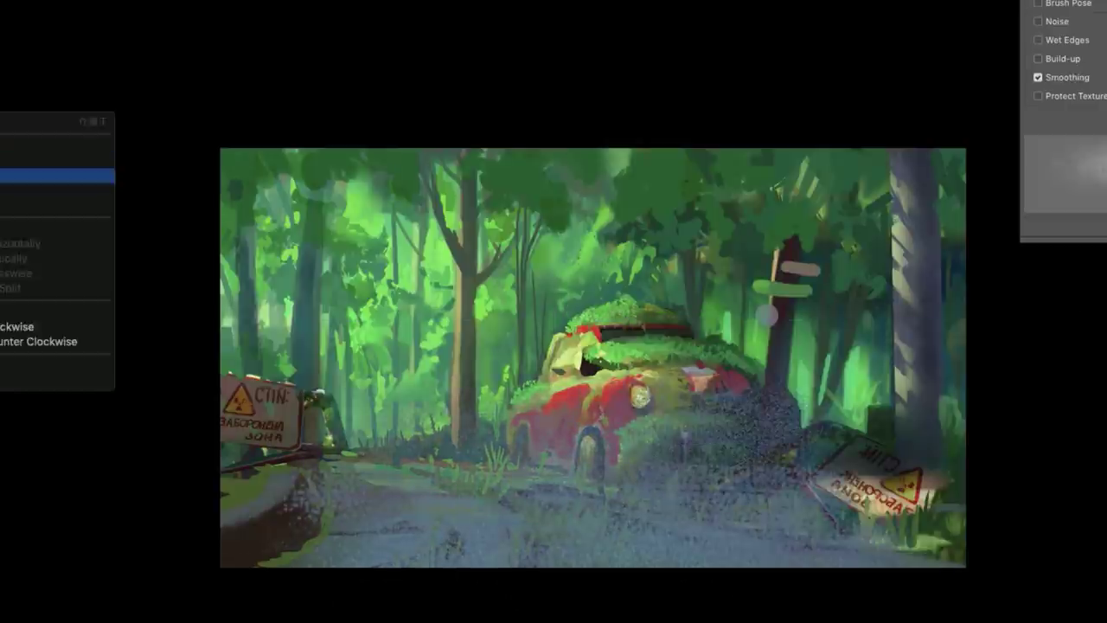
Warp the road texture layer to follow the road and blend it by the underlying brightness.
click(52, 176)
drag(199, 563, 44, 573)
drag(737, 440, 588, 444)
key(Return)
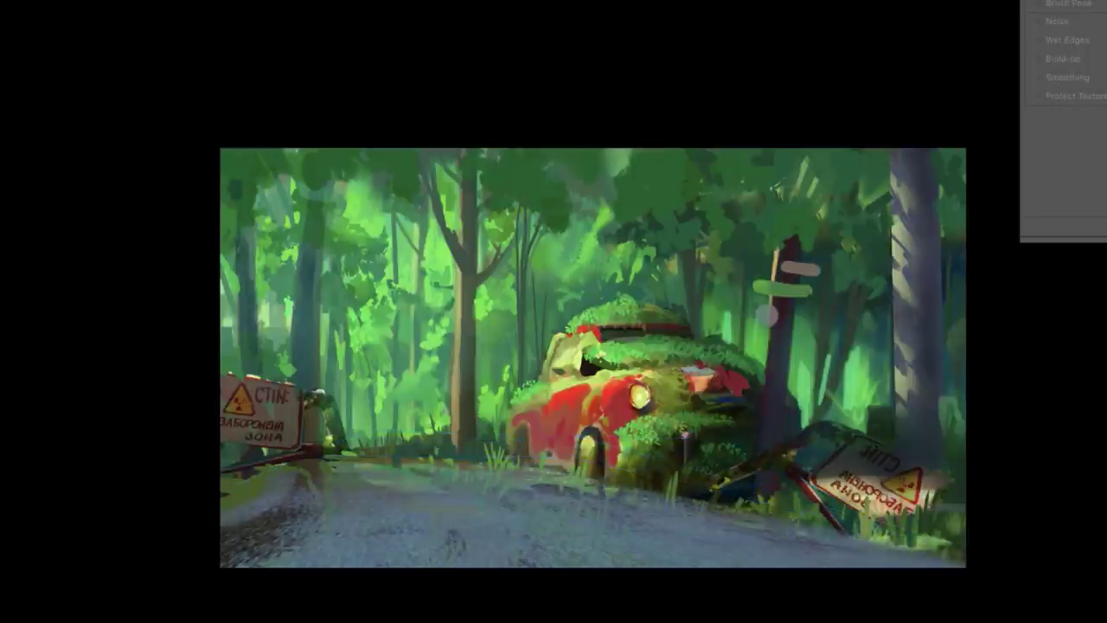
drag(635, 193, 672, 193)
key(Return)
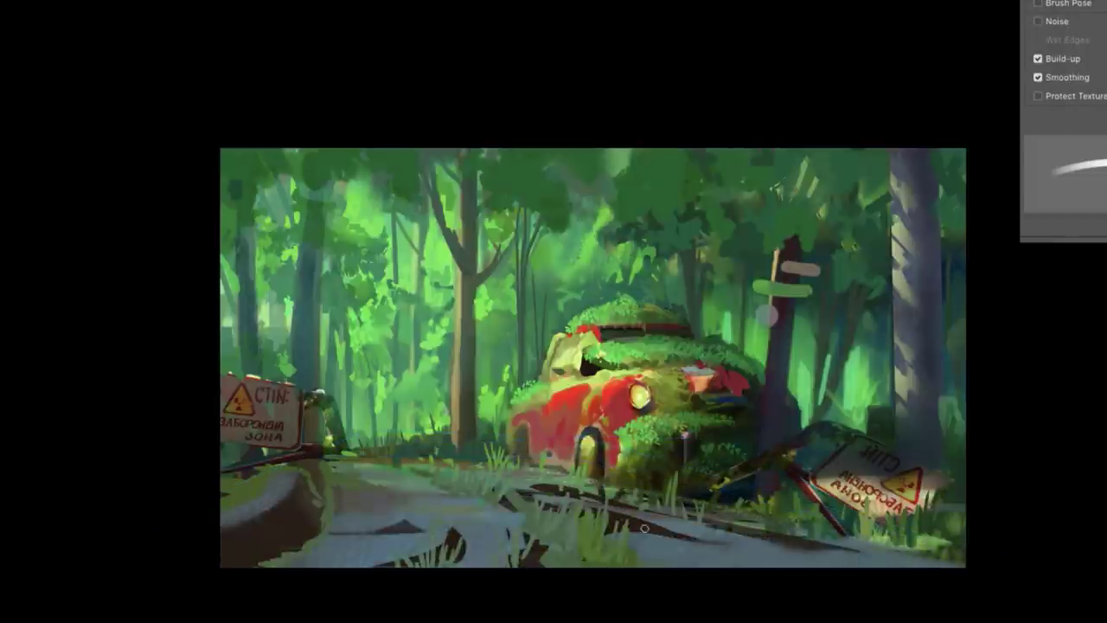
Paint grass blades near the car and the sign with a grass brush.
right_click(670, 315)
click(823, 522)
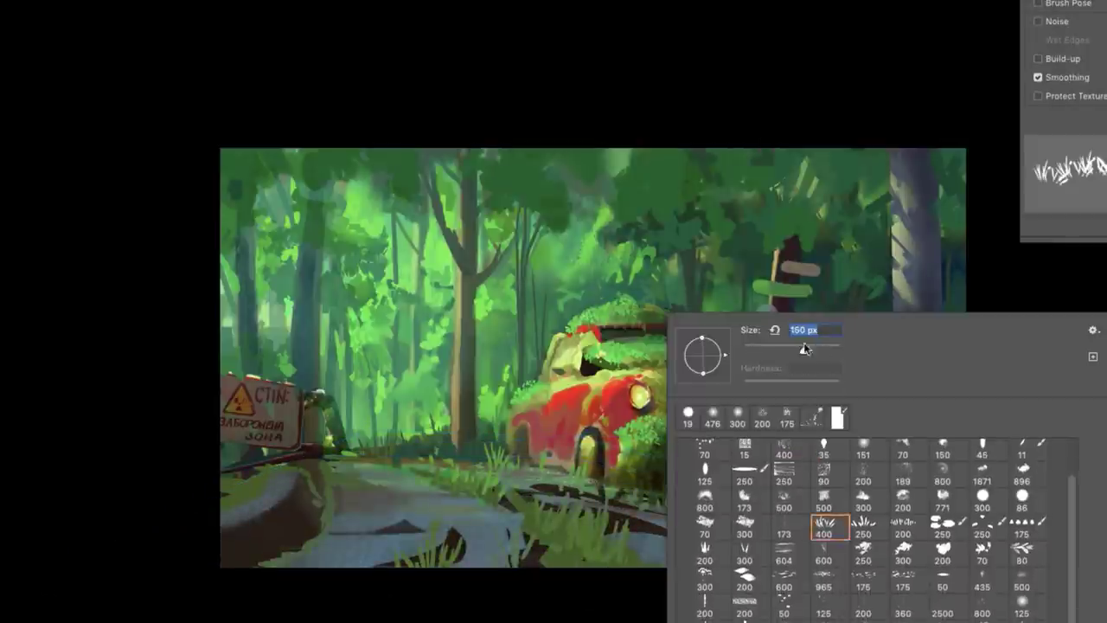
right_click(798, 244)
click(958, 525)
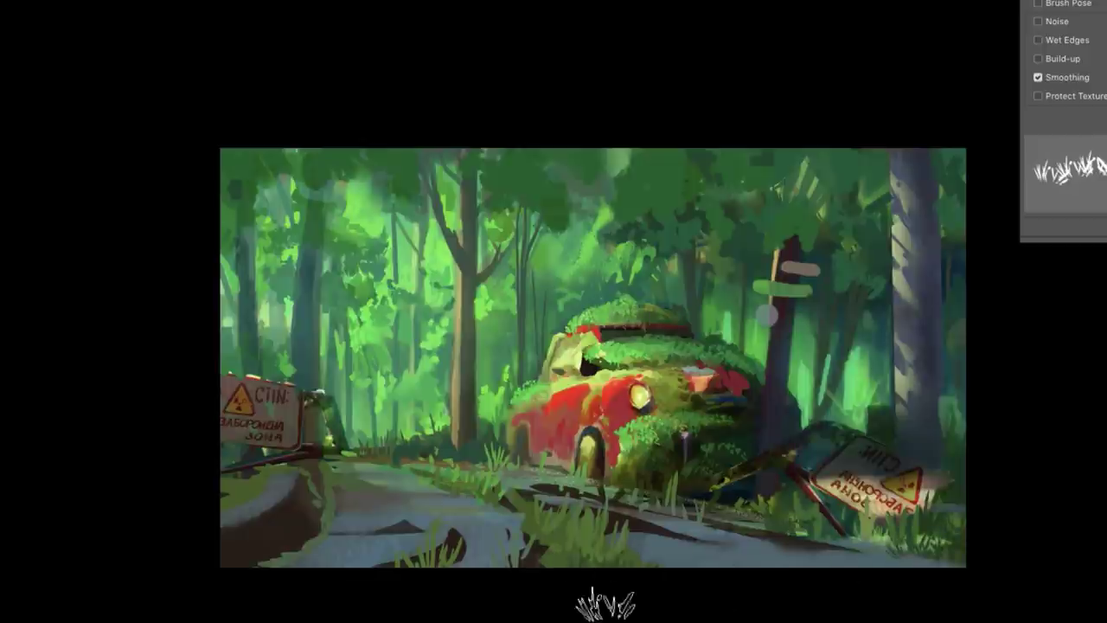
drag(783, 528, 839, 519)
right_click(680, 481)
drag(666, 485, 636, 502)
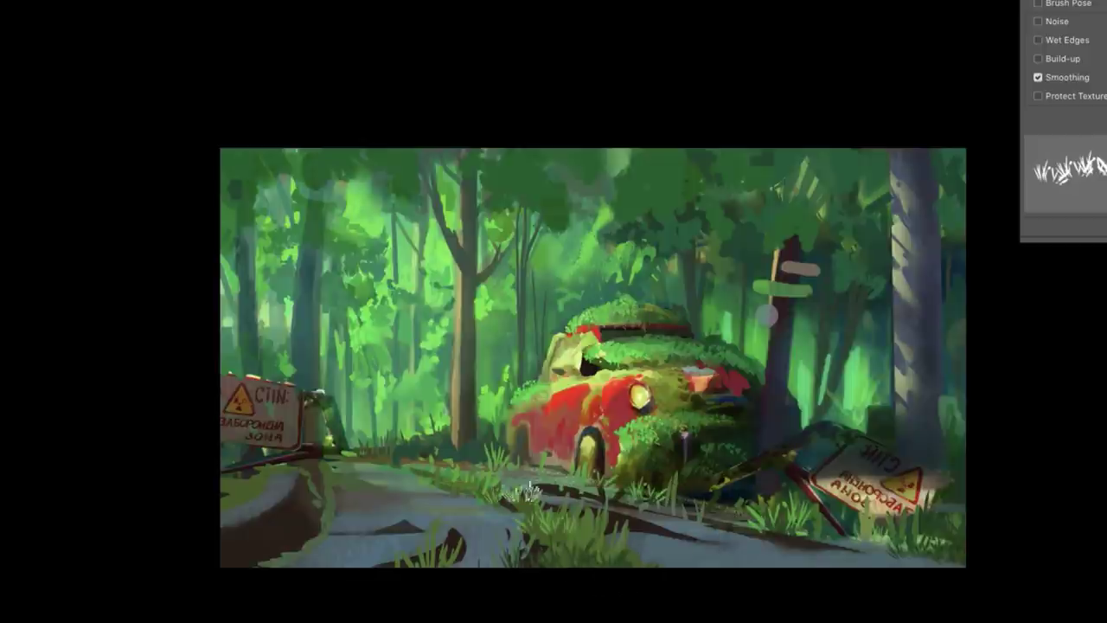
Darken the signpost pole with a hard round brush, then lighten it inside a lasso selection.
right_click(776, 310)
click(816, 407)
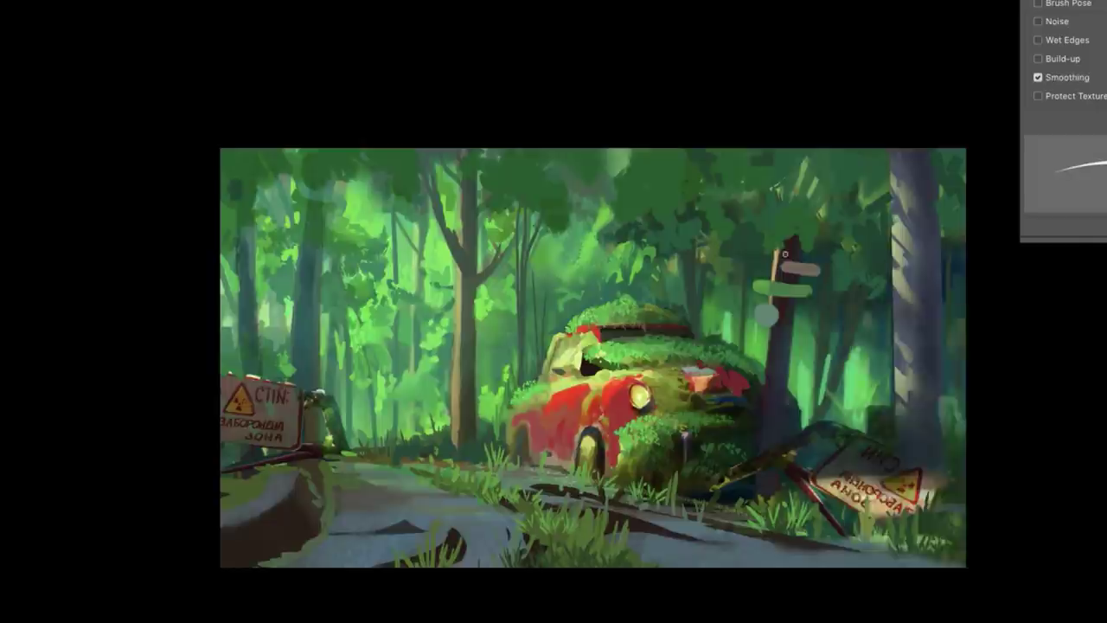
mouse_move(777, 329)
mouse_down()
mouse_move(771, 442)
mouse_move(775, 415)
mouse_move(782, 336)
mouse_move(760, 467)
mouse_move(761, 322)
mouse_up()
key(l)
click(782, 328)
key(b)
right_click(779, 334)
click(830, 363)
right_click(759, 331)
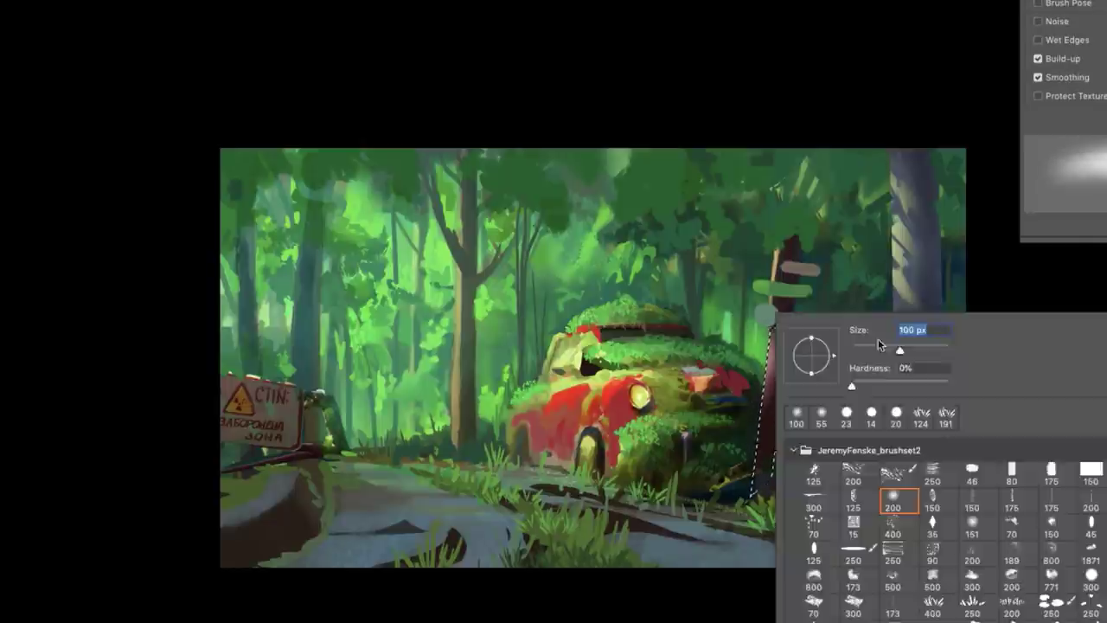
key(Return)
key(ctrl+d)
Cycle through brush presets to a smooth-stroke brush.
key(period)
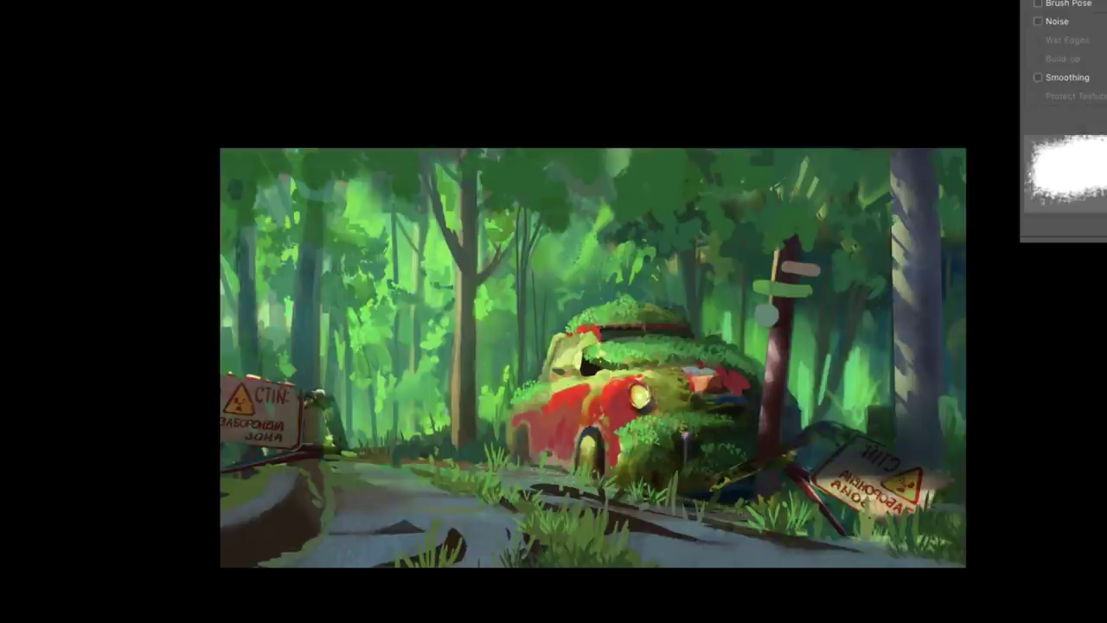
key(period)
right_click(466, 301)
key(Return)
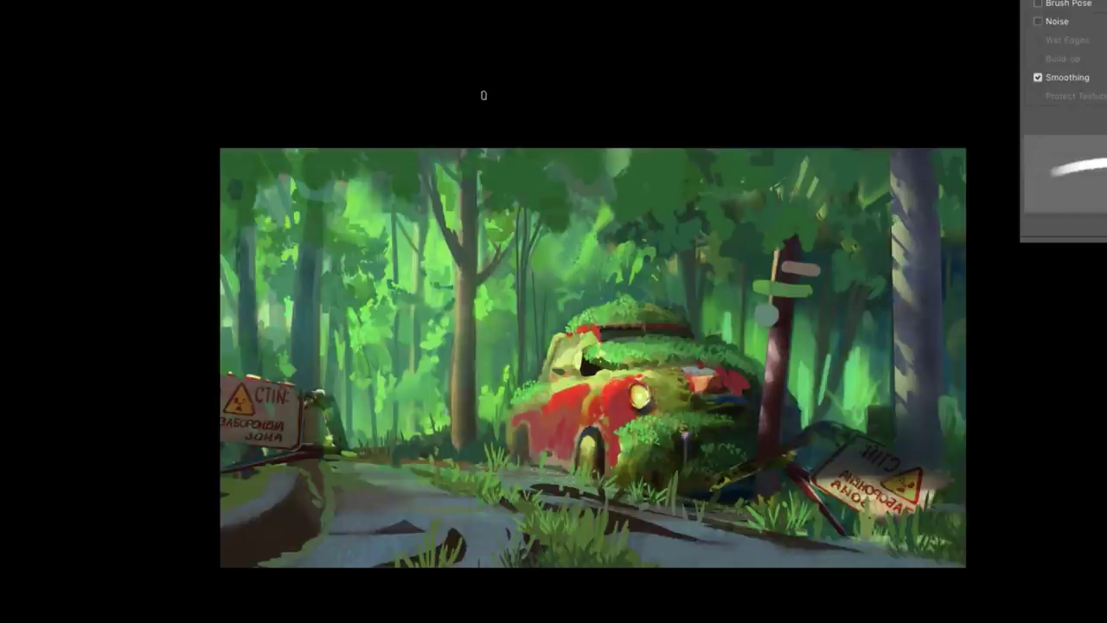
key(period)
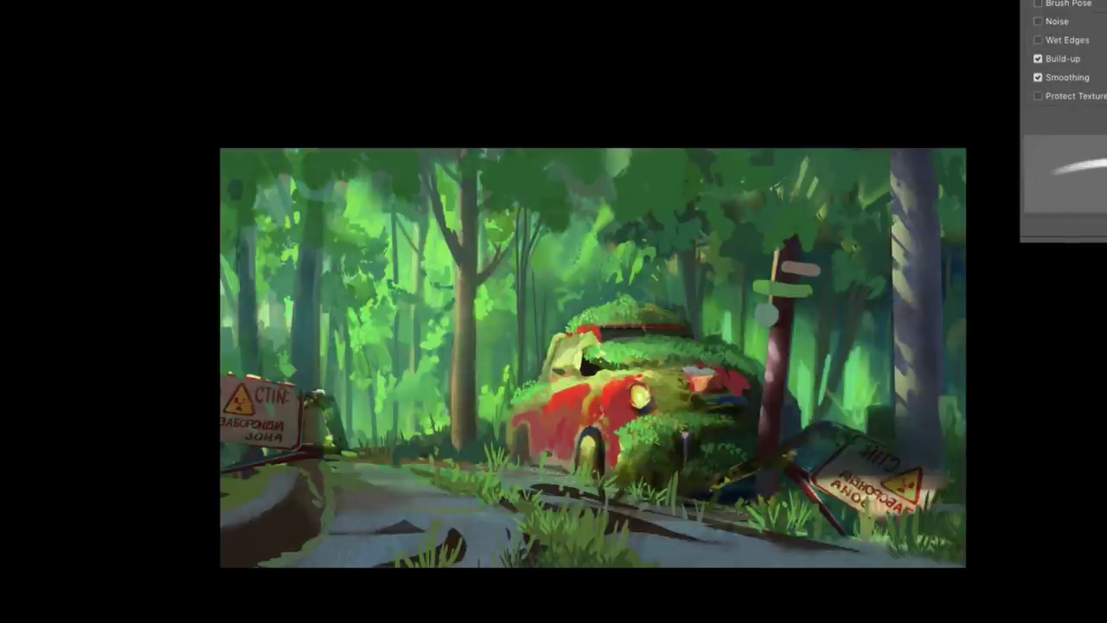
right_click(469, 340)
key(Return)
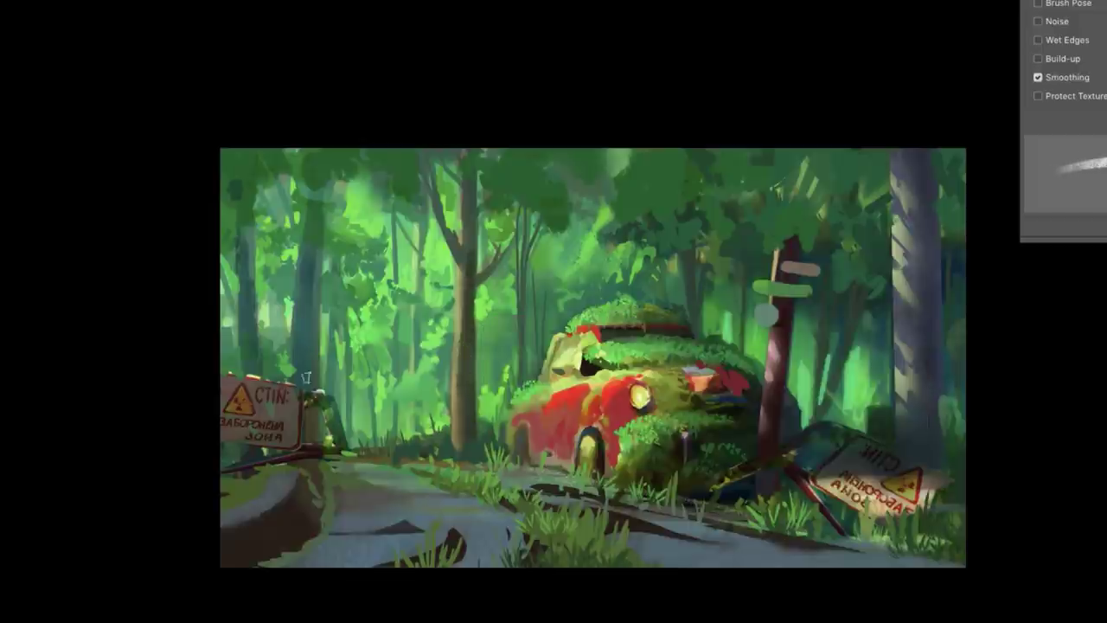
Lighten the tree trunks and a foliage patch, then zoom out to the whole canvas.
drag(307, 327, 311, 372)
drag(469, 422, 464, 281)
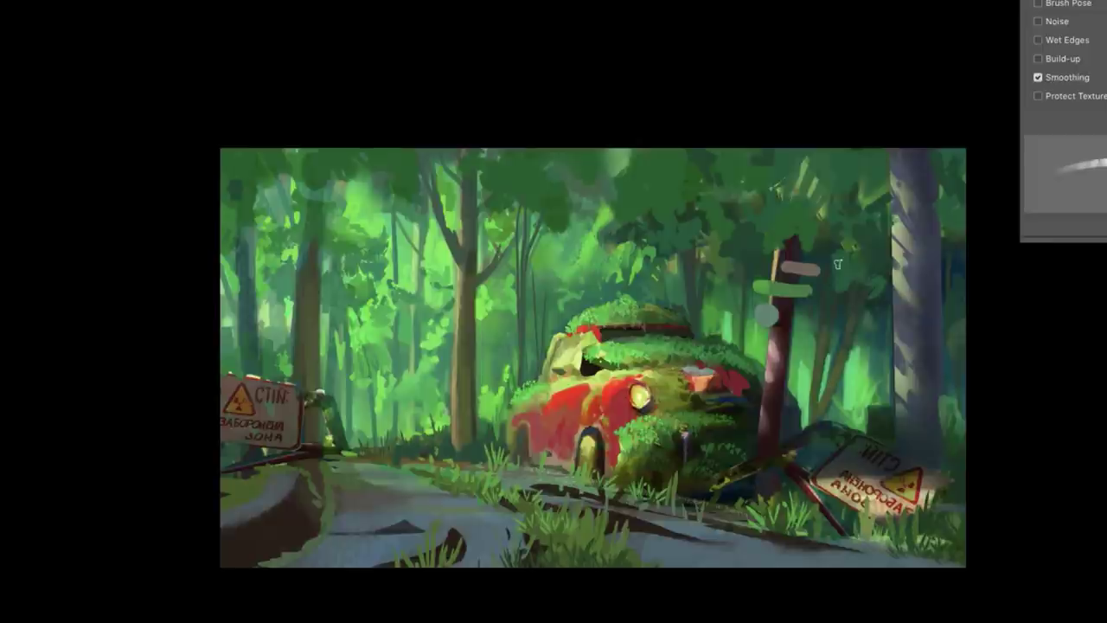
drag(402, 428, 429, 405)
right_click(567, 315)
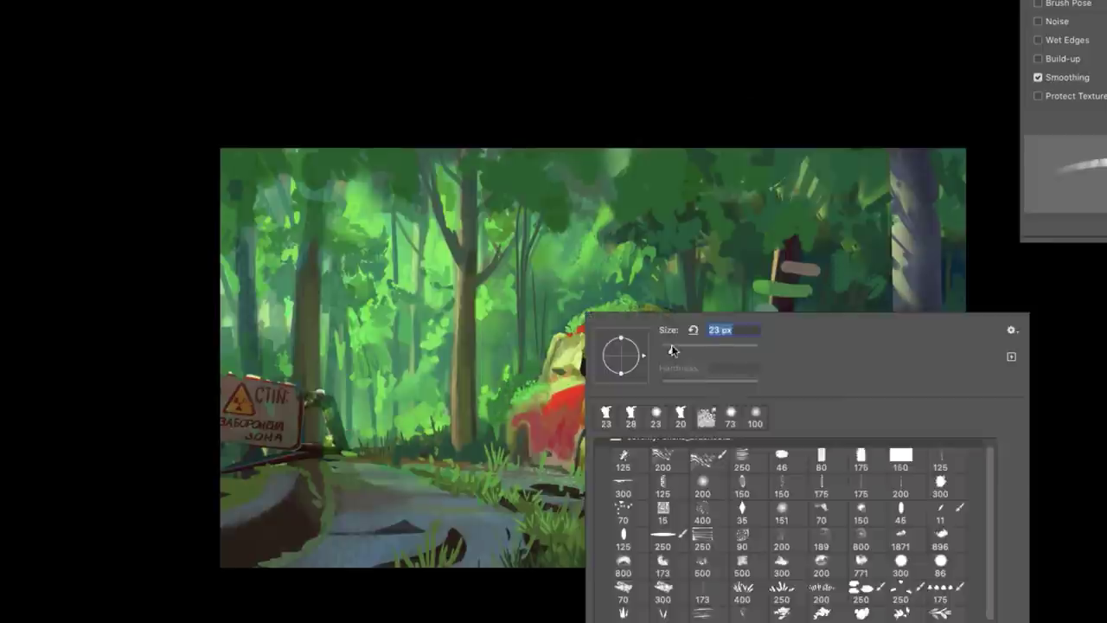
key(Escape)
scroll(558, 336, down, 1)
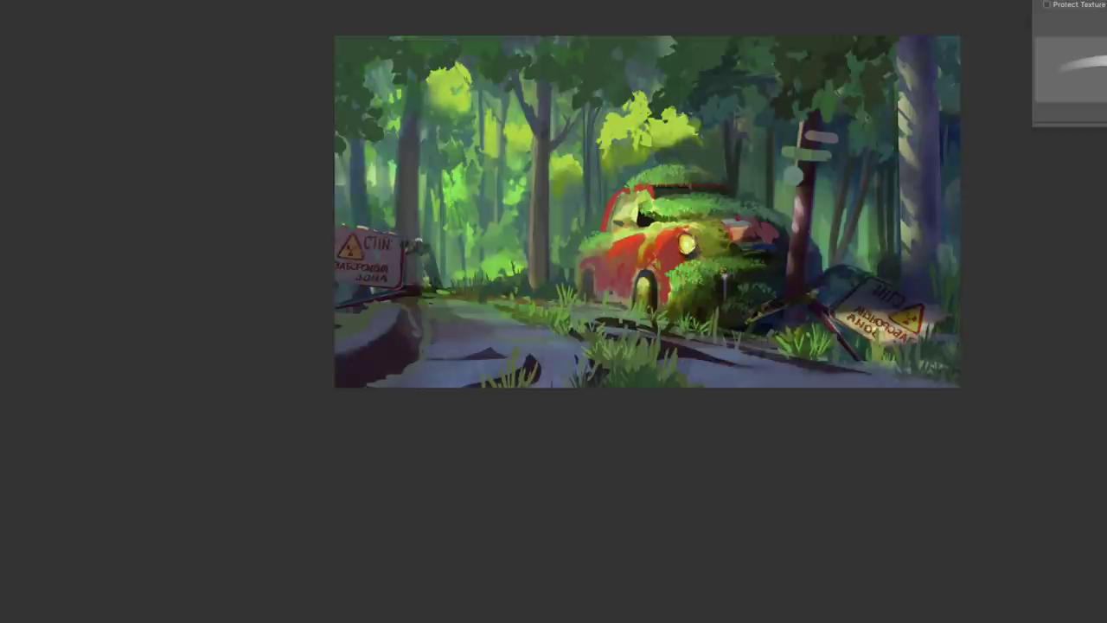
Darken the area beside the signpost and the right edge of the painting.
drag(857, 196, 841, 266)
drag(829, 179, 819, 248)
drag(787, 152, 784, 220)
drag(948, 277, 947, 173)
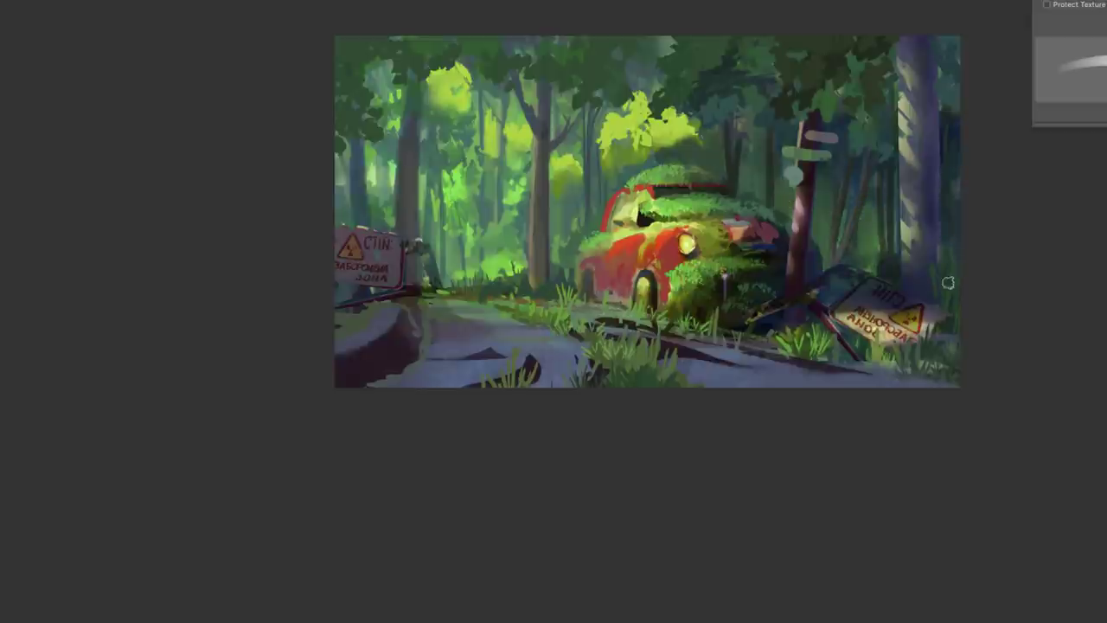
Switch to a smaller soft brush from the preset picker.
right_click(562, 297)
key(Escape)
right_click(697, 254)
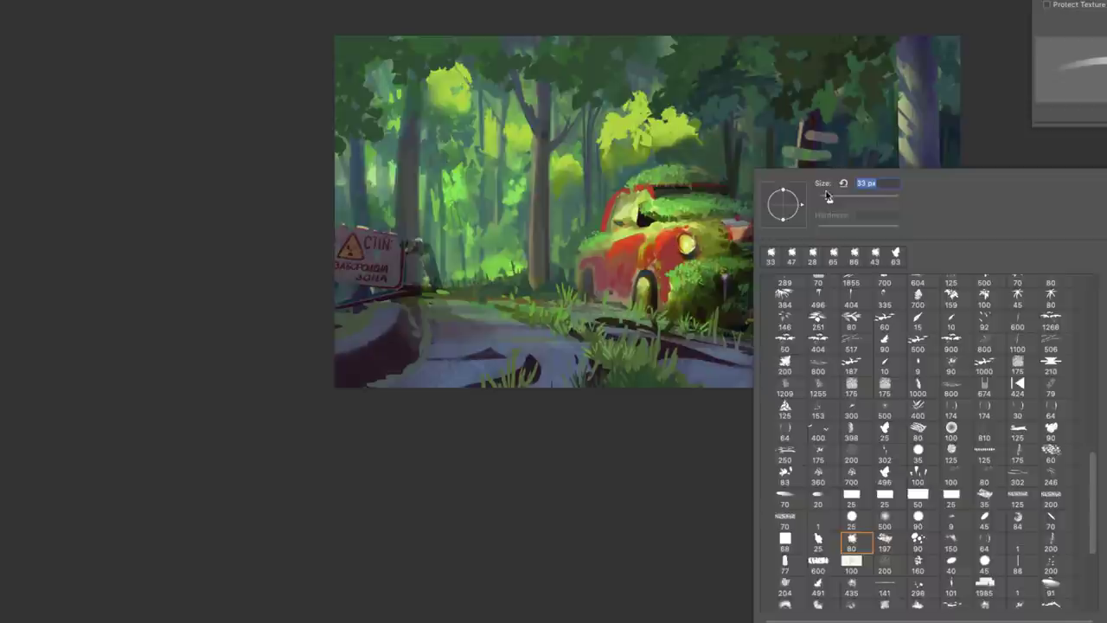
key(Escape)
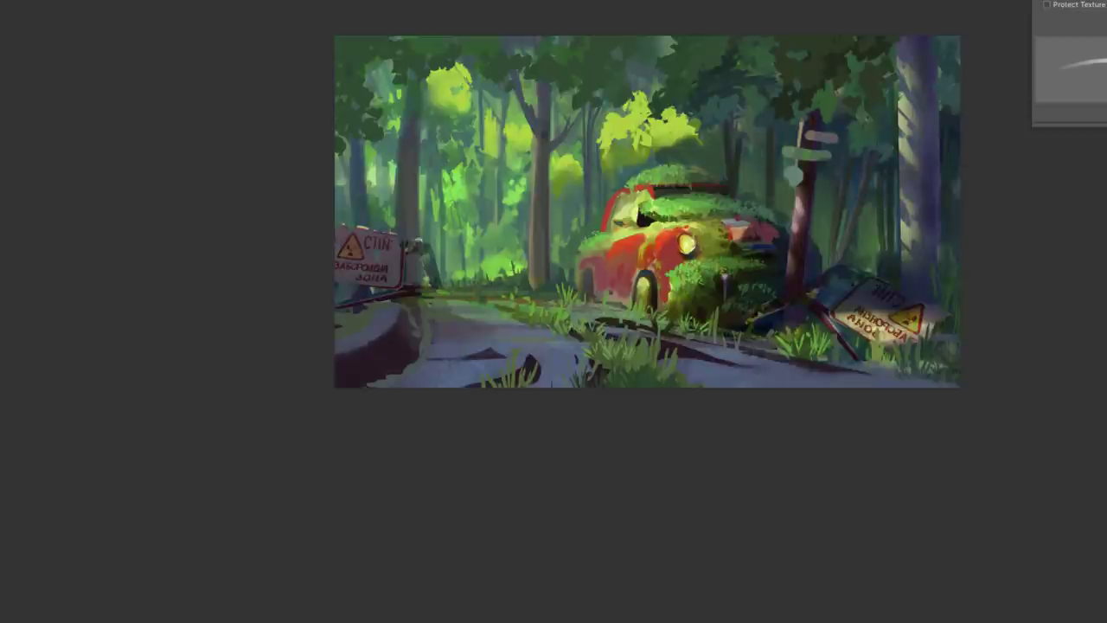
right_click(774, 183)
scroll(943, 450, down, 5)
click(876, 344)
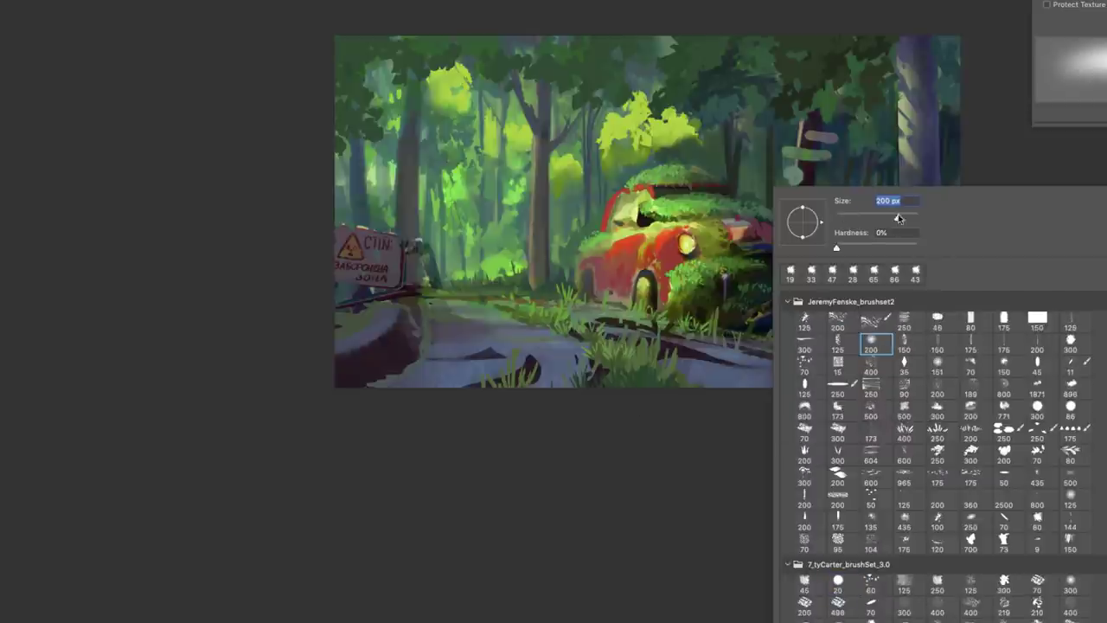
key(Return)
right_click(731, 419)
double_click(791, 346)
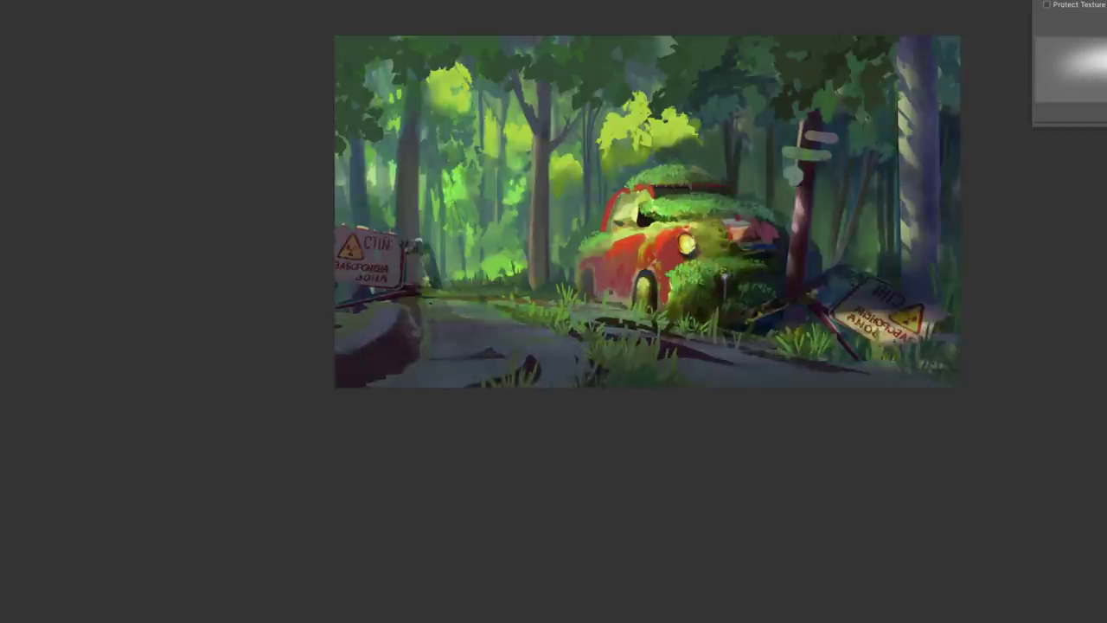
Lighten the road in the lower middle and darken the road and grass at bottom right.
drag(471, 333, 579, 403)
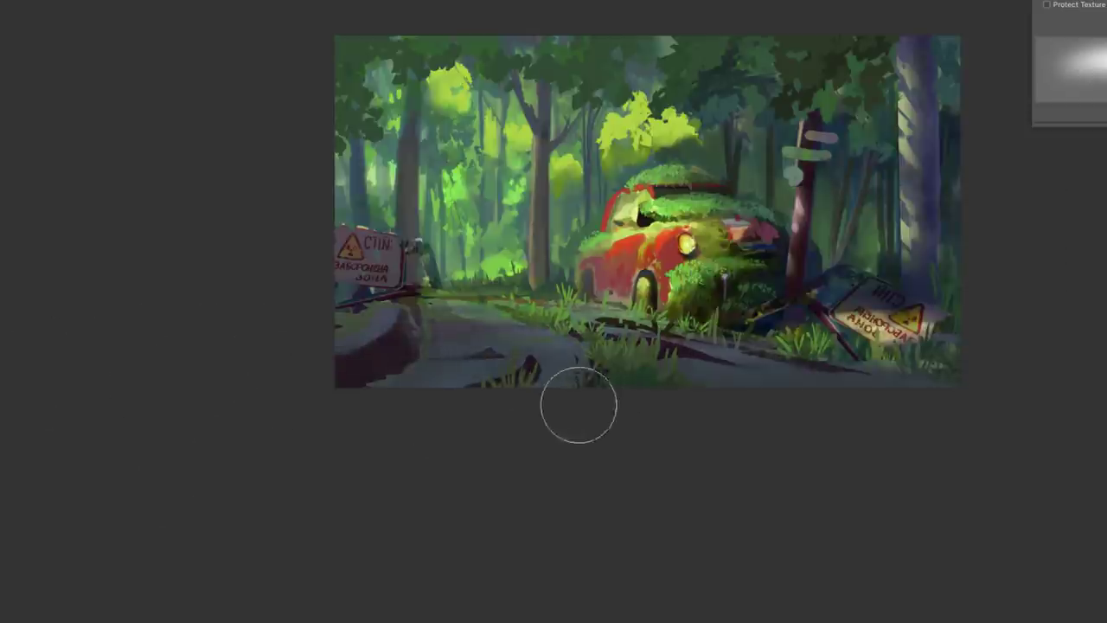
drag(828, 397, 1053, 412)
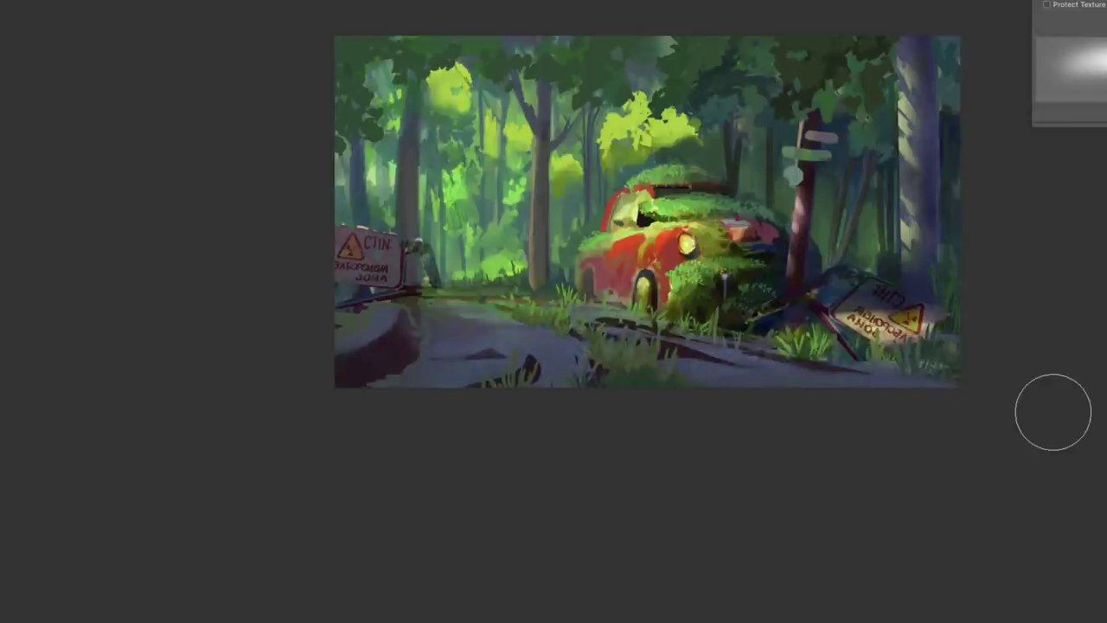
right_click(1053, 412)
key(Escape)
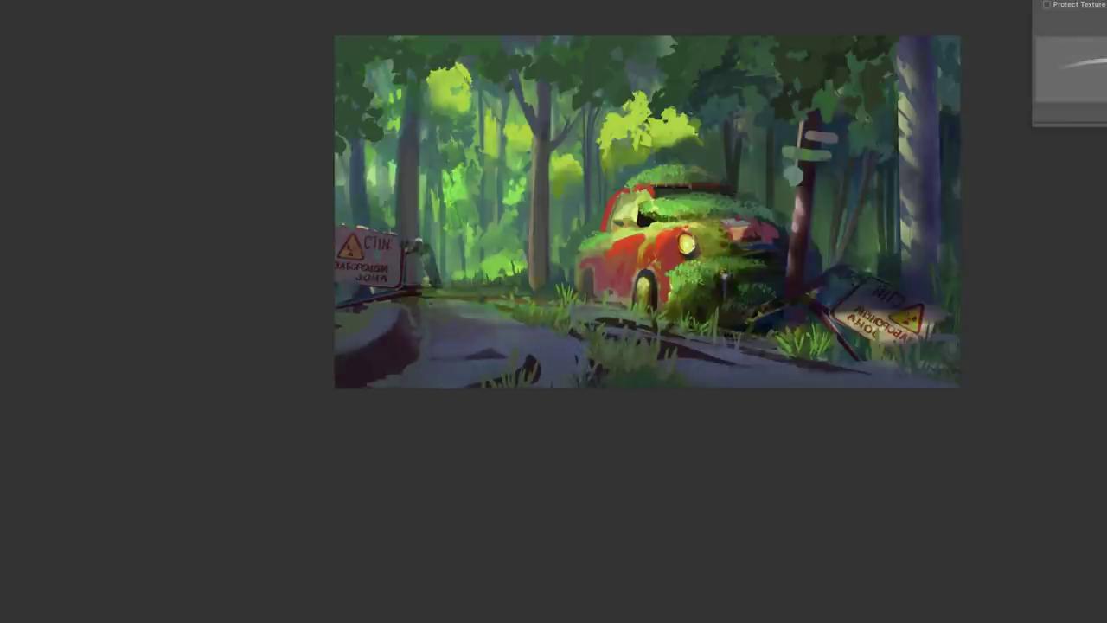
right_click(592, 192)
key(Escape)
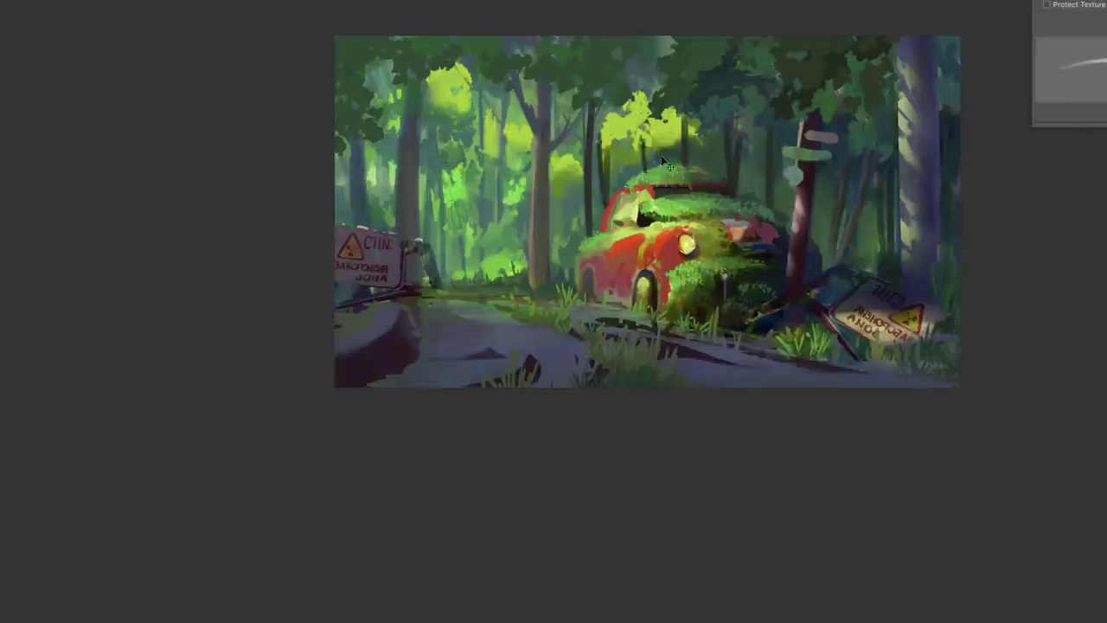
Paint thin dark background tree trunks in the middle of the forest.
drag(573, 183, 573, 244)
drag(557, 191, 557, 244)
drag(624, 512, 676, 575)
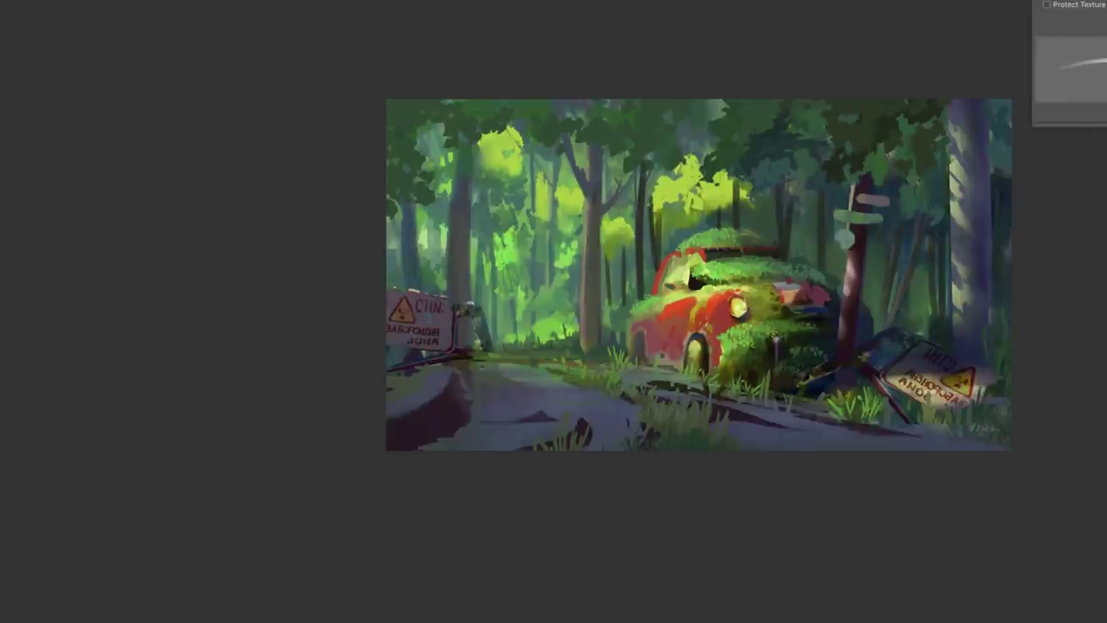
right_click(642, 260)
drag(594, 154, 593, 351)
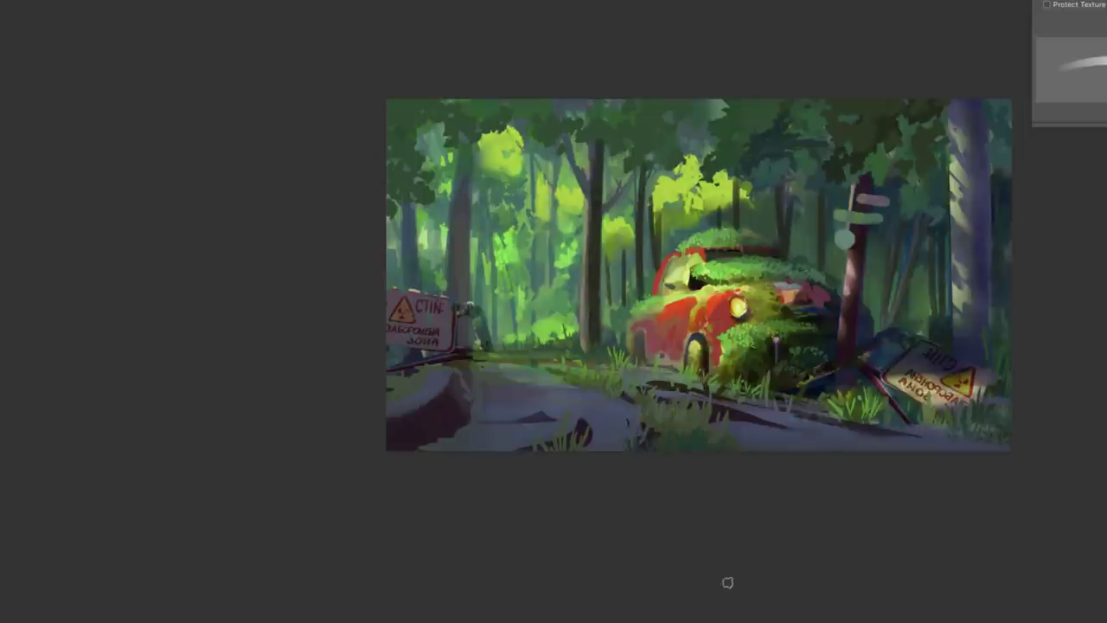
right_click(472, 226)
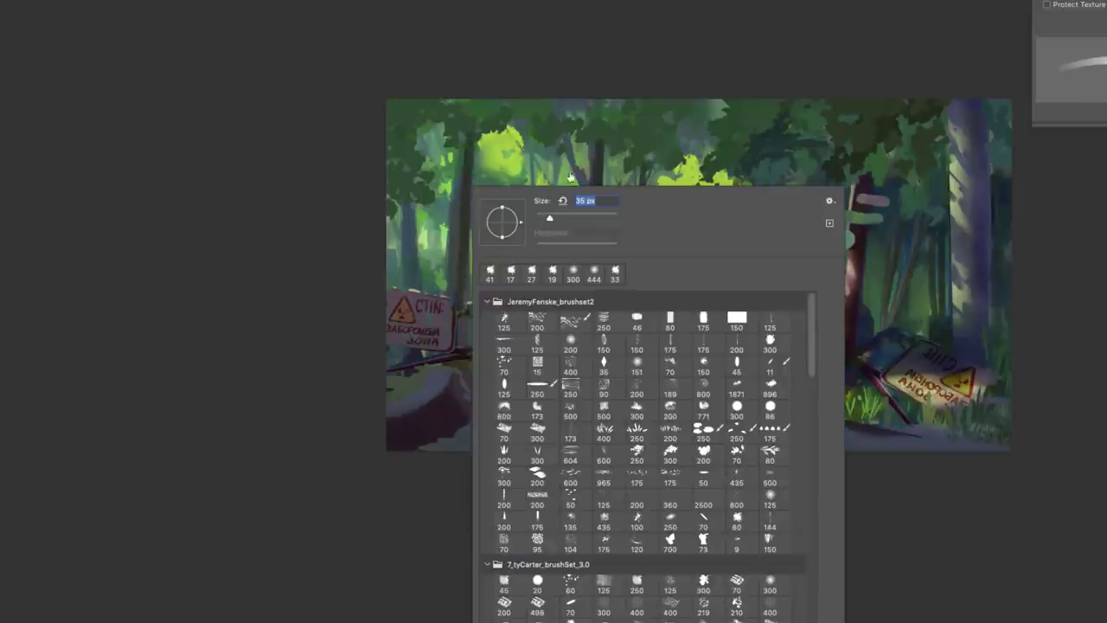
key(Return)
Paint dark trunks and branches at the left, then choose a soft round brush.
right_click(644, 186)
key(Return)
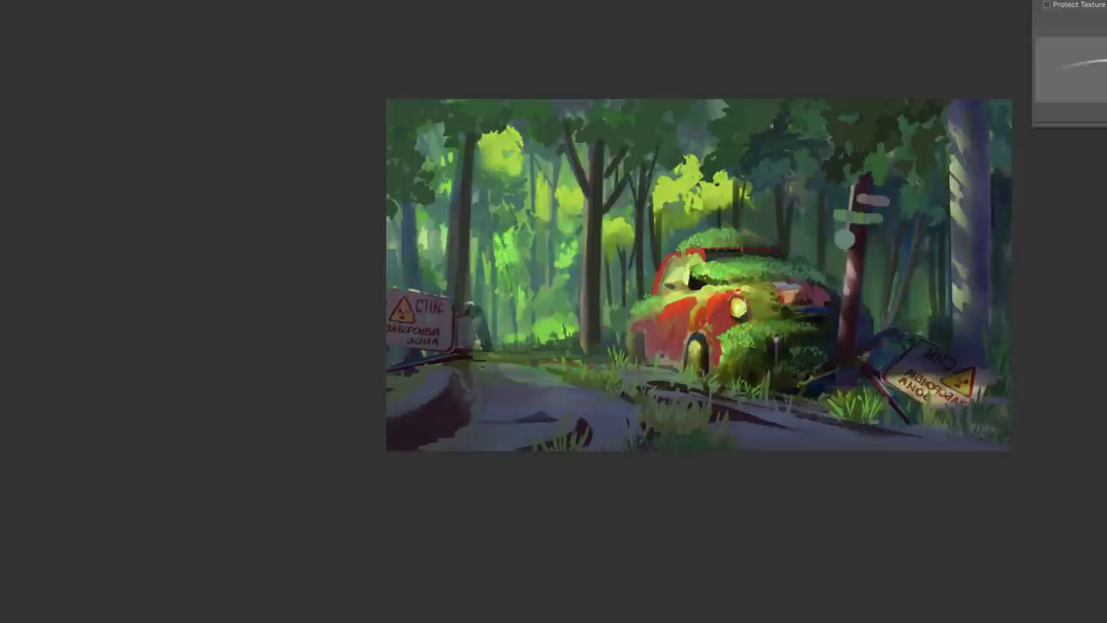
right_click(443, 182)
mouse_move(448, 111)
mouse_down()
mouse_move(424, 179)
mouse_move(412, 291)
mouse_up()
key(Return)
drag(403, 195, 400, 293)
right_click(486, 182)
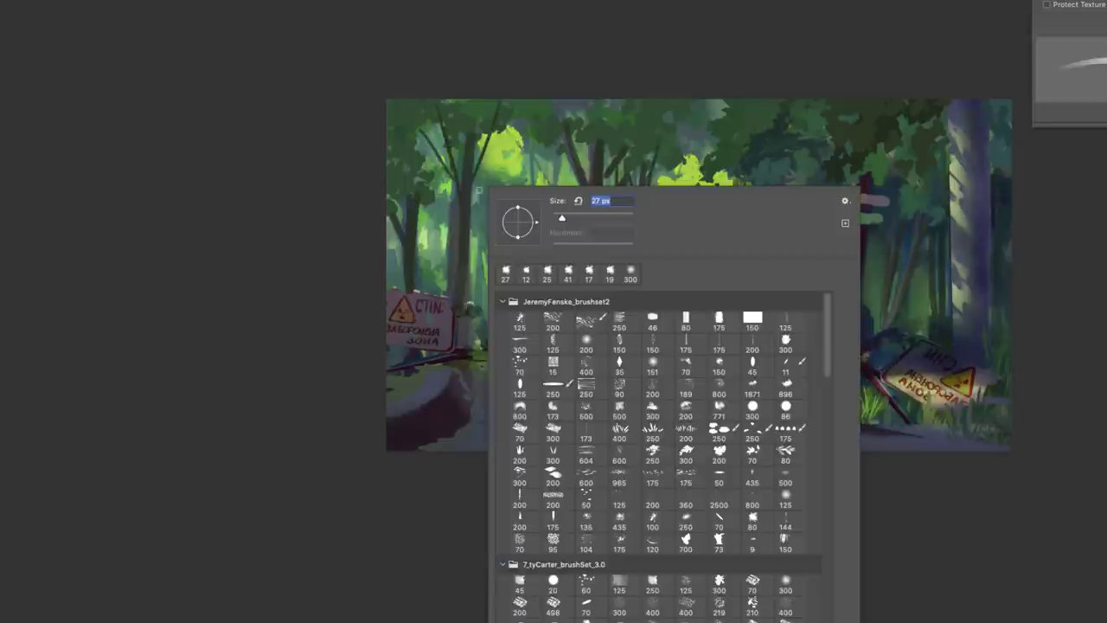
key(Return)
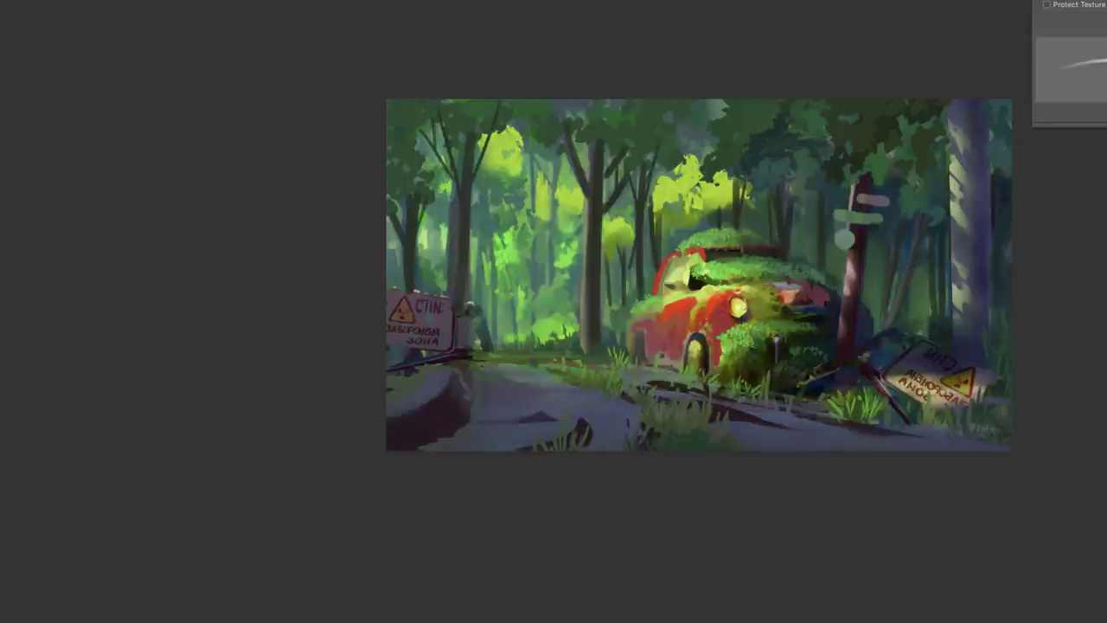
right_click(684, 185)
click(784, 324)
Softly dim the top of the car with larger strokes, undoing the last one.
key(Return)
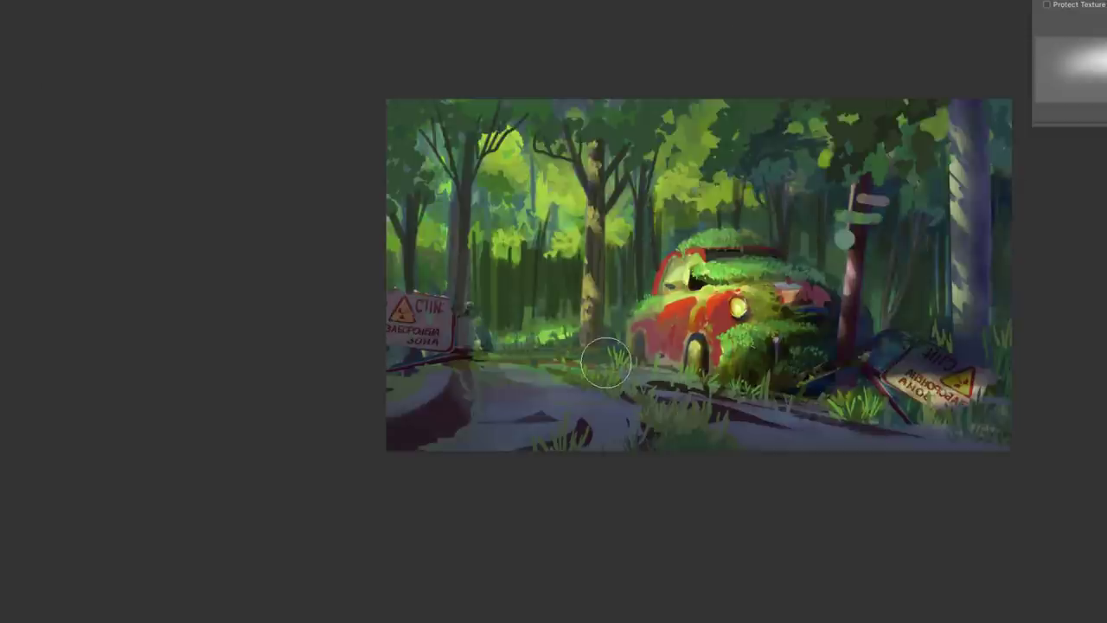
mouse_move(657, 346)
mouse_down()
mouse_move(670, 379)
mouse_move(681, 299)
mouse_move(744, 260)
mouse_up()
drag(658, 277, 708, 250)
right_click(718, 184)
key(Return)
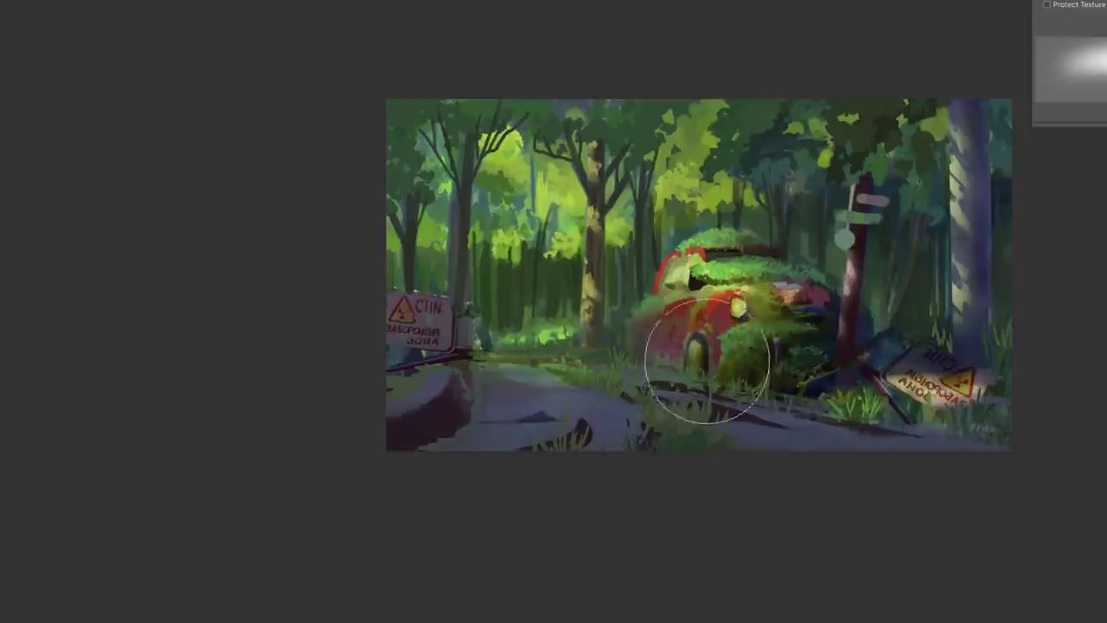
drag(709, 358, 718, 285)
key(ctrl+z)
Lasso the car and road area and darken the mossy car inside the selection.
key(l)
mouse_move(872, 315)
mouse_down()
mouse_move(671, 251)
mouse_move(1081, 519)
mouse_up()
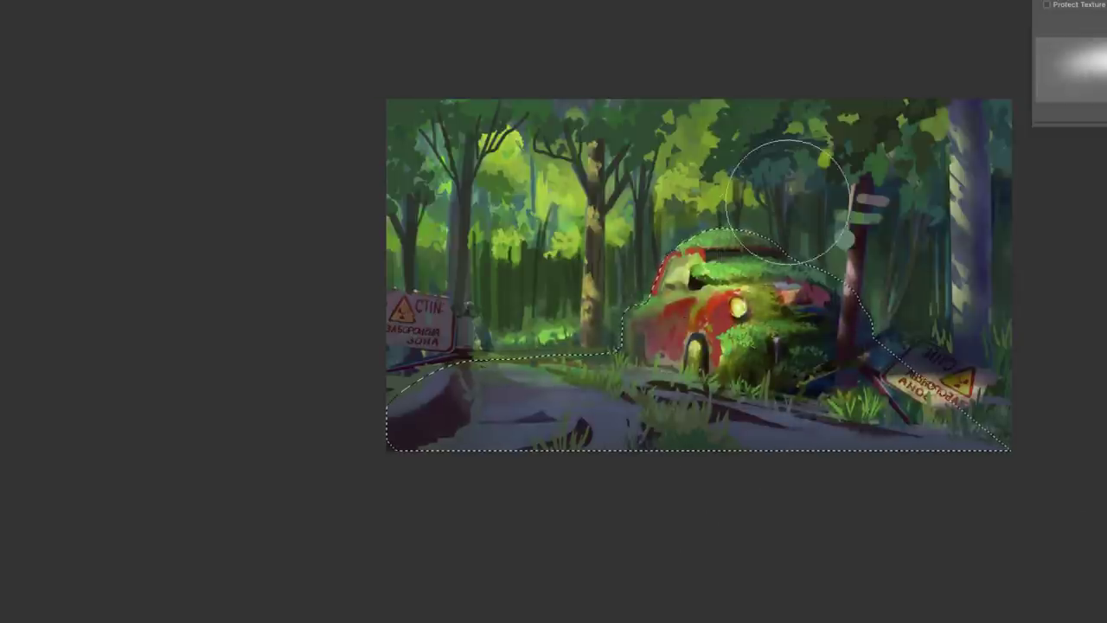
mouse_move(761, 242)
mouse_down()
mouse_move(718, 291)
mouse_move(783, 333)
mouse_up()
key(ctrl+z)
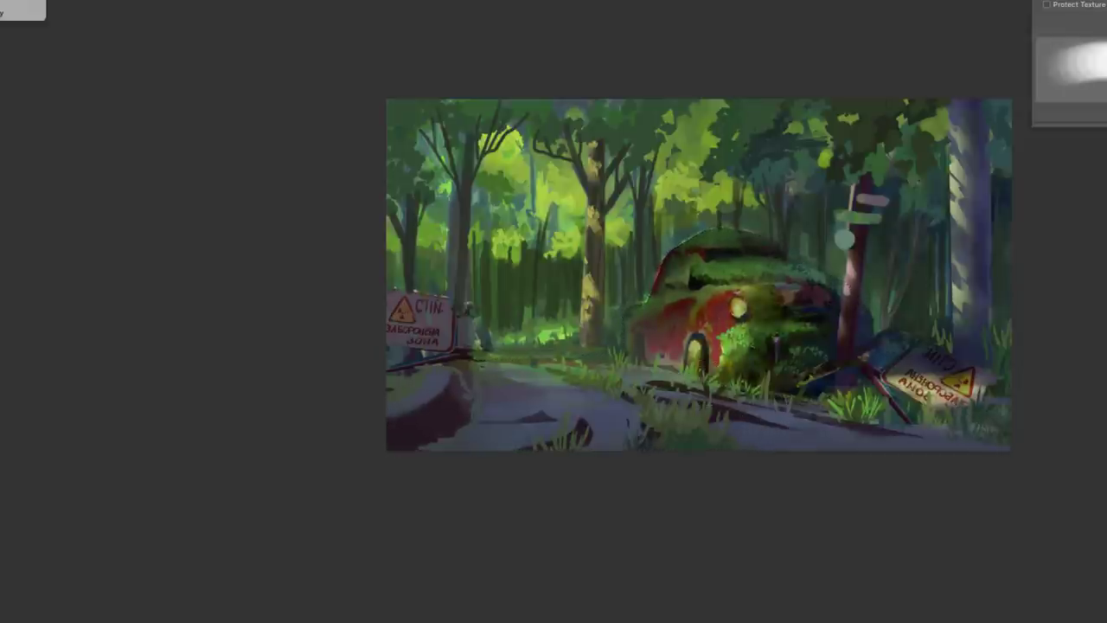
right_click(931, 215)
key(Escape)
Try a pale road highlight and a dark road-edge stroke, undoing both.
right_click(686, 384)
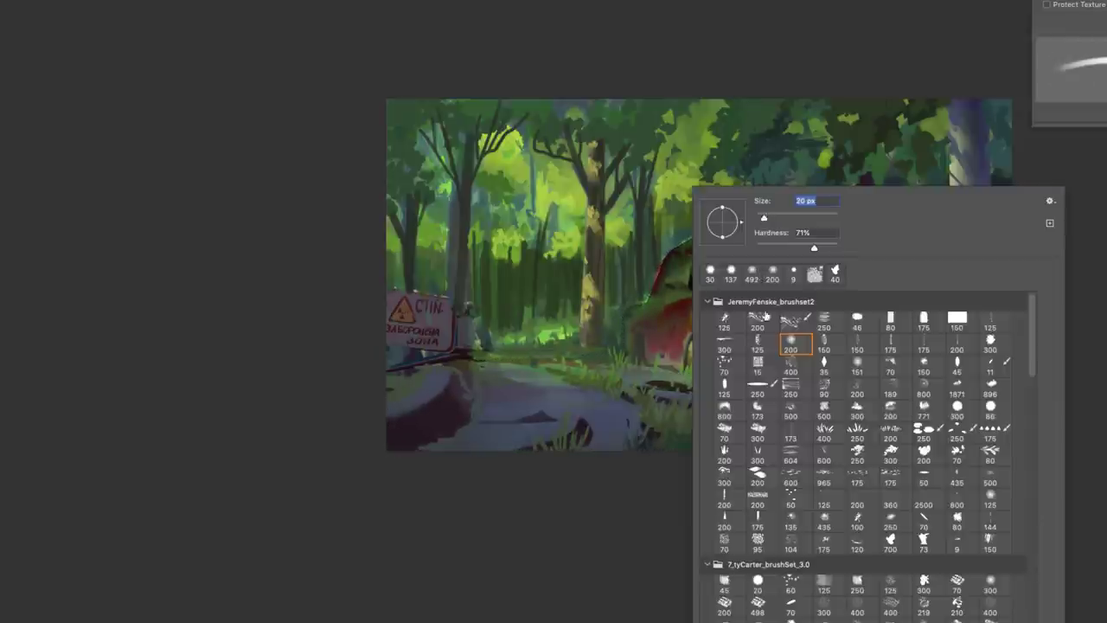
key(Escape)
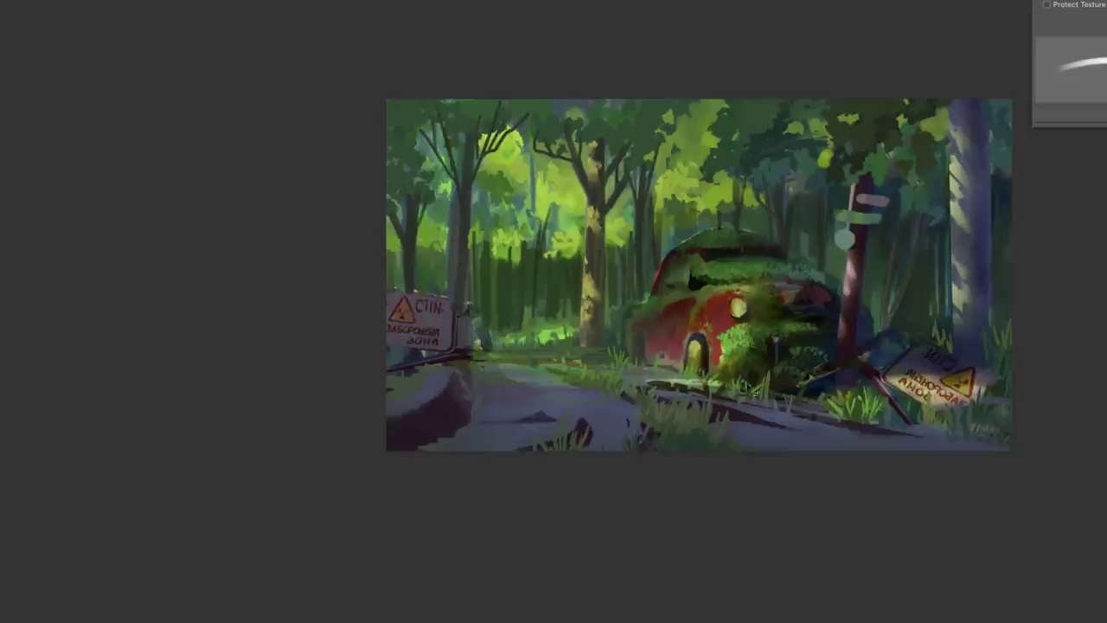
drag(722, 387, 624, 384)
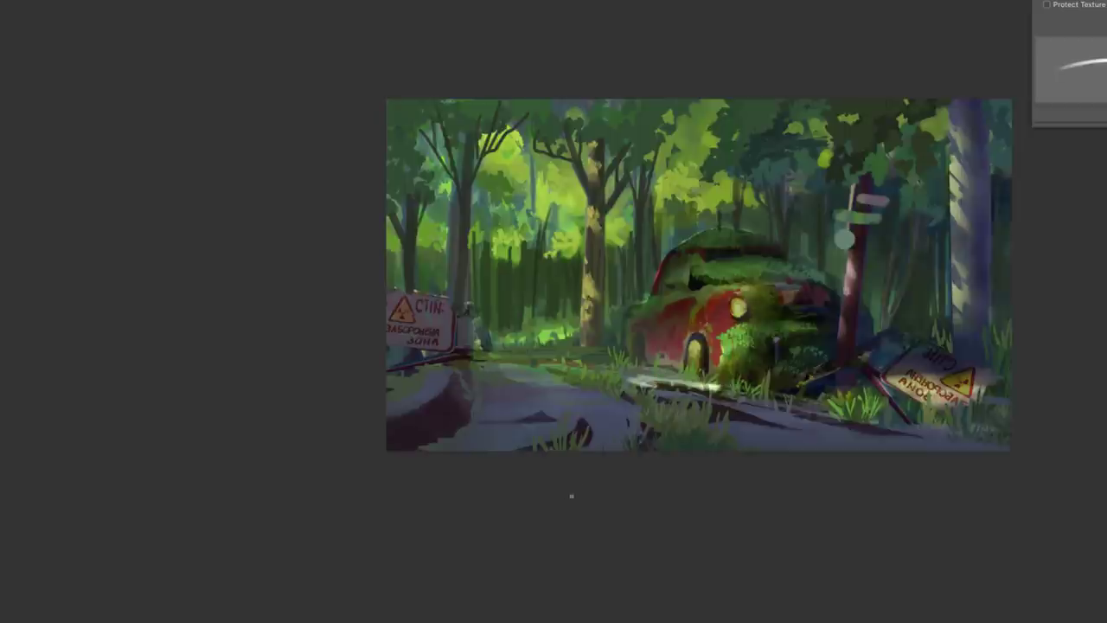
key(ctrl+z)
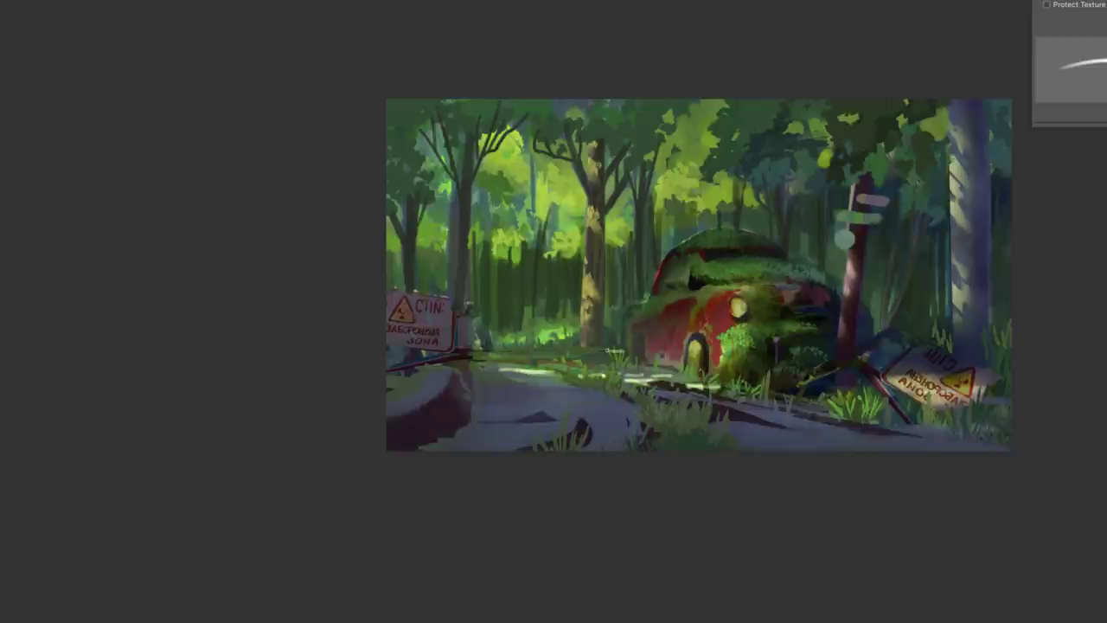
right_click(610, 351)
key(Escape)
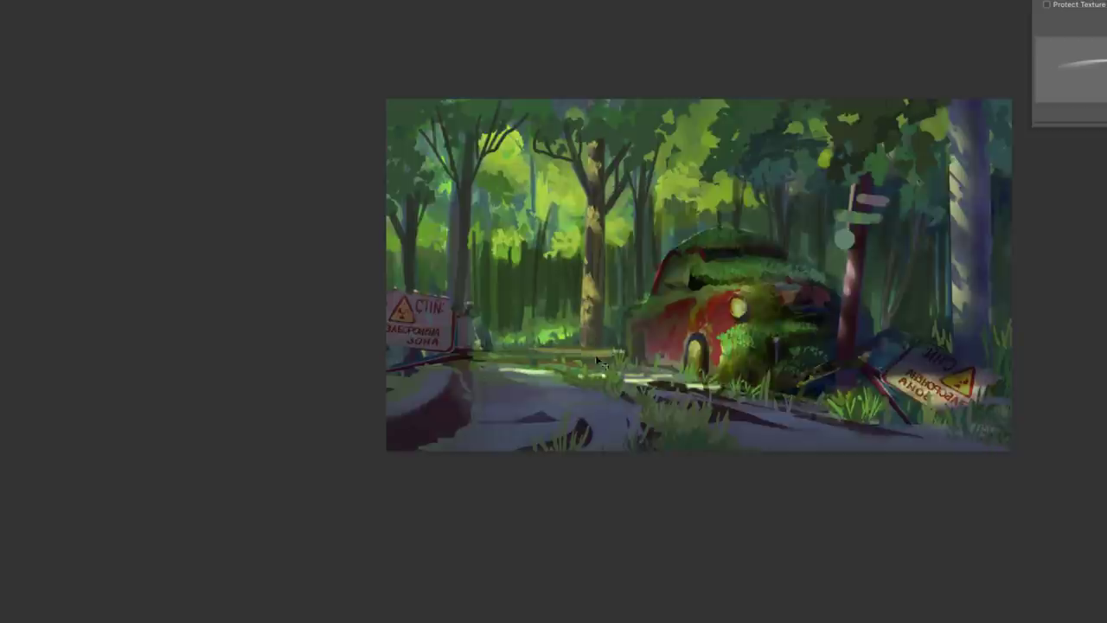
drag(597, 358, 529, 352)
key(ctrl+z)
key(ctrl+z)
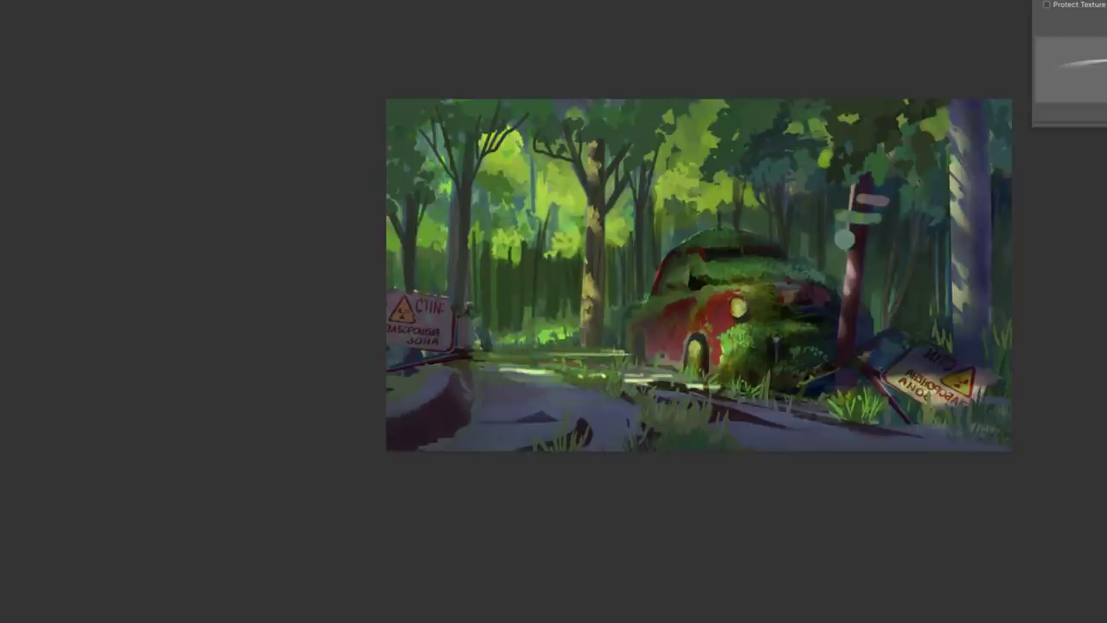
Highlight the car's left roof edge and paint light green grass left of the car, then deselect.
drag(668, 251, 649, 308)
right_click(611, 277)
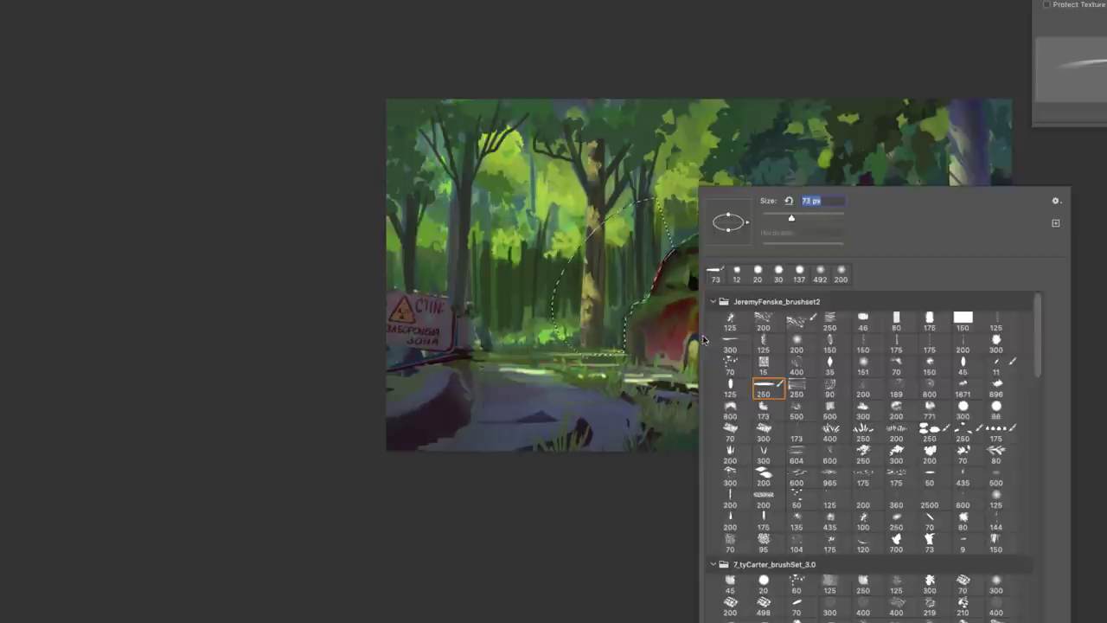
click(937, 455)
click(610, 277)
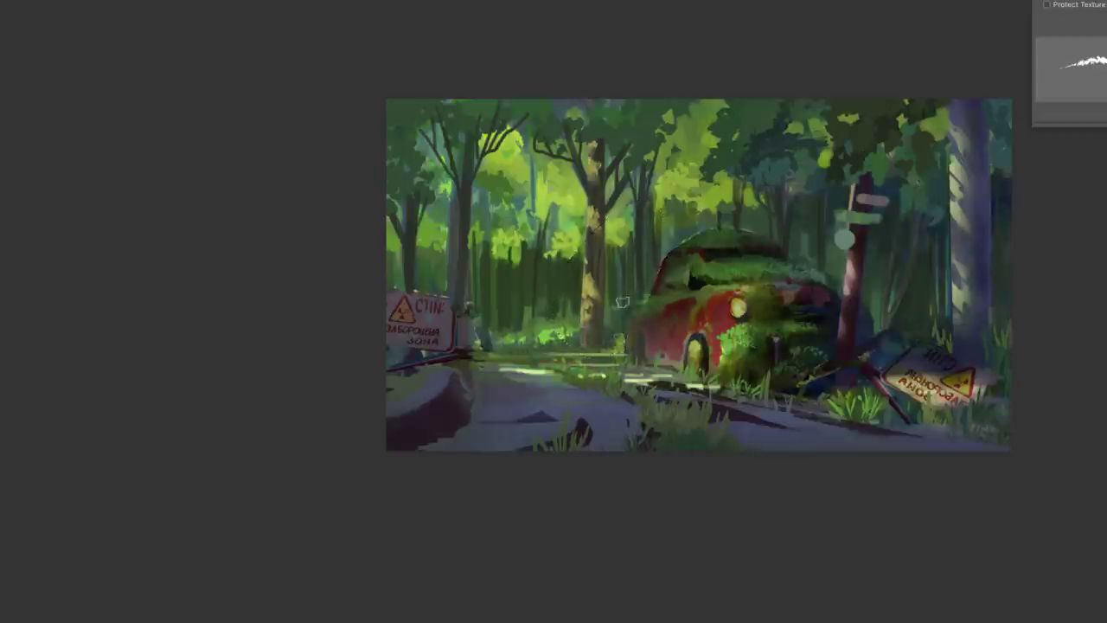
mouse_move(604, 340)
mouse_down()
mouse_move(653, 294)
mouse_move(666, 313)
mouse_move(630, 340)
mouse_up()
key(ctrl+d)
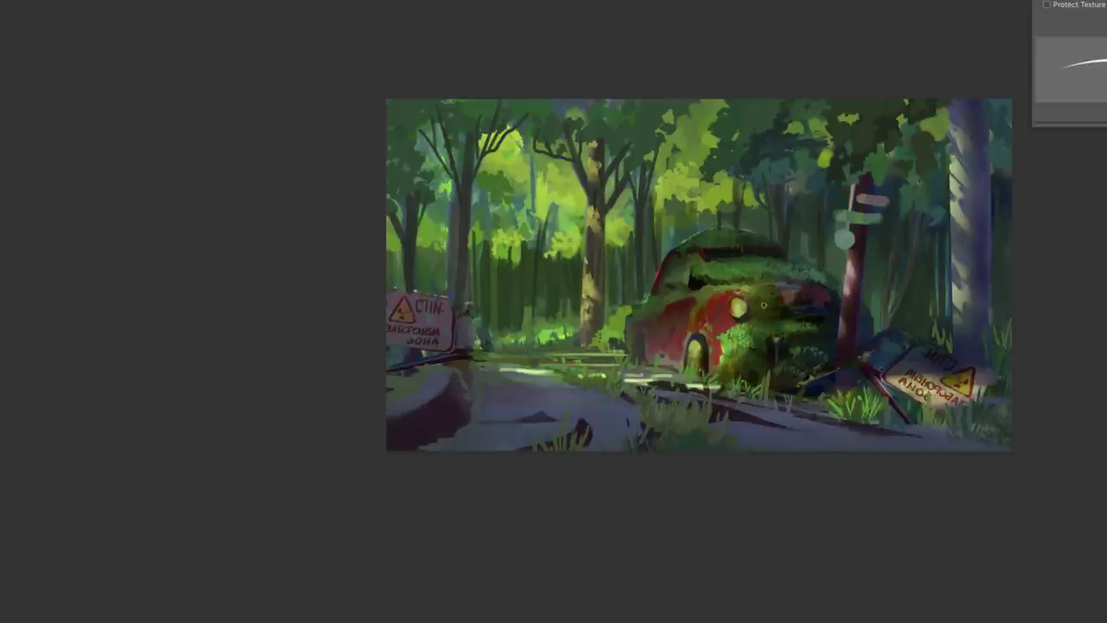
Paint red and green dappled sunlight highlights across the car body.
right_click(727, 185)
key(Return)
right_click(736, 210)
click(802, 584)
key(Return)
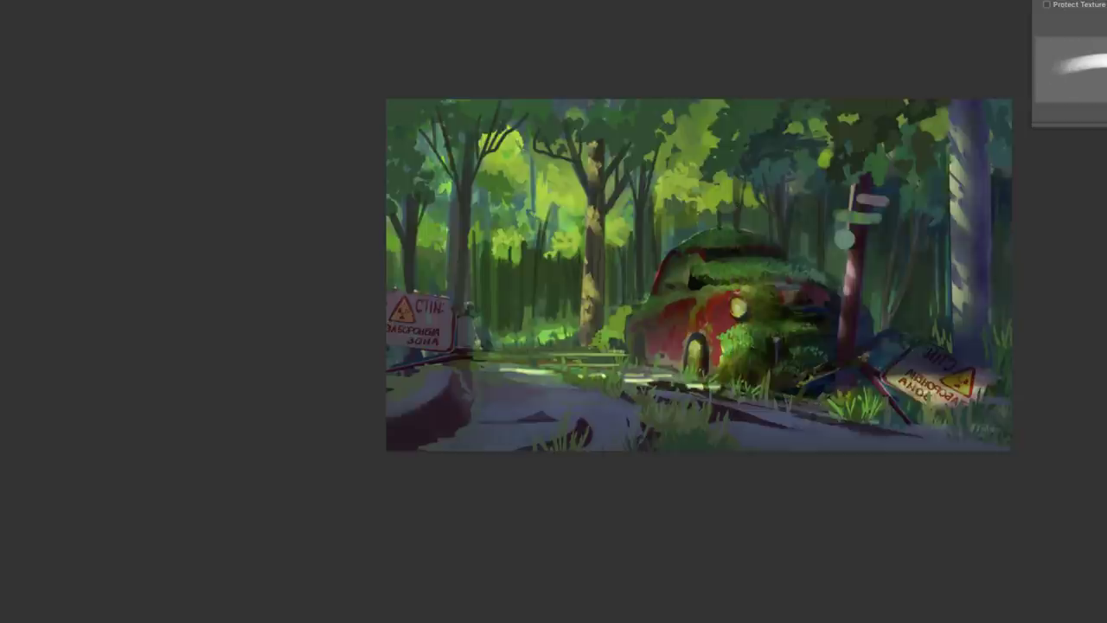
mouse_move(737, 292)
mouse_down()
mouse_move(836, 218)
mouse_move(679, 333)
mouse_up()
right_click(744, 308)
key(Return)
drag(684, 290, 736, 272)
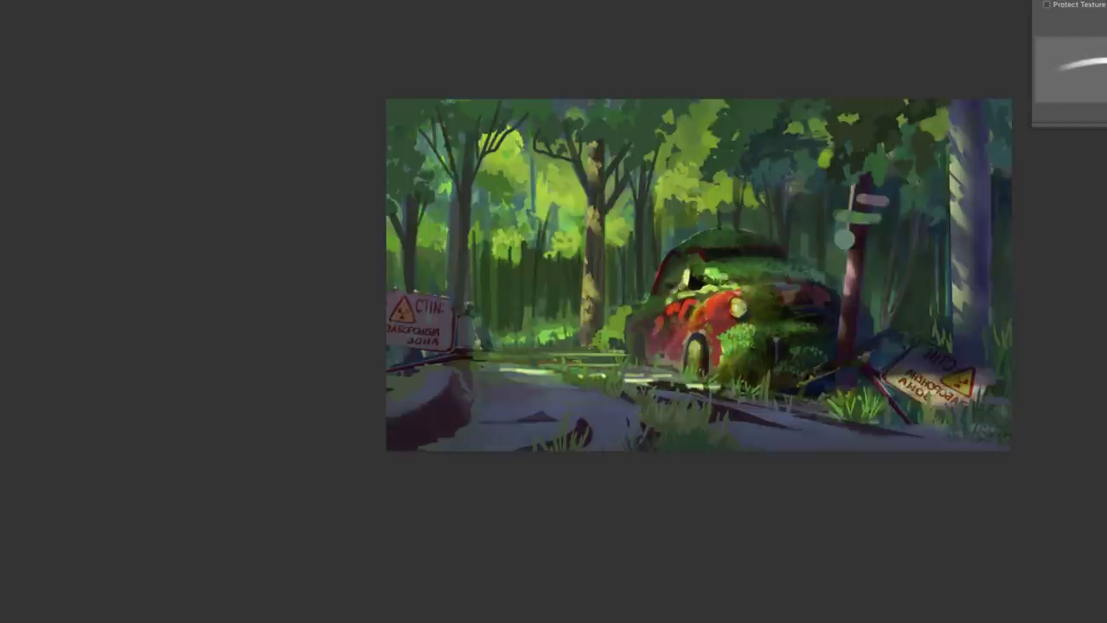
right_click(685, 325)
key(Return)
drag(692, 295, 705, 316)
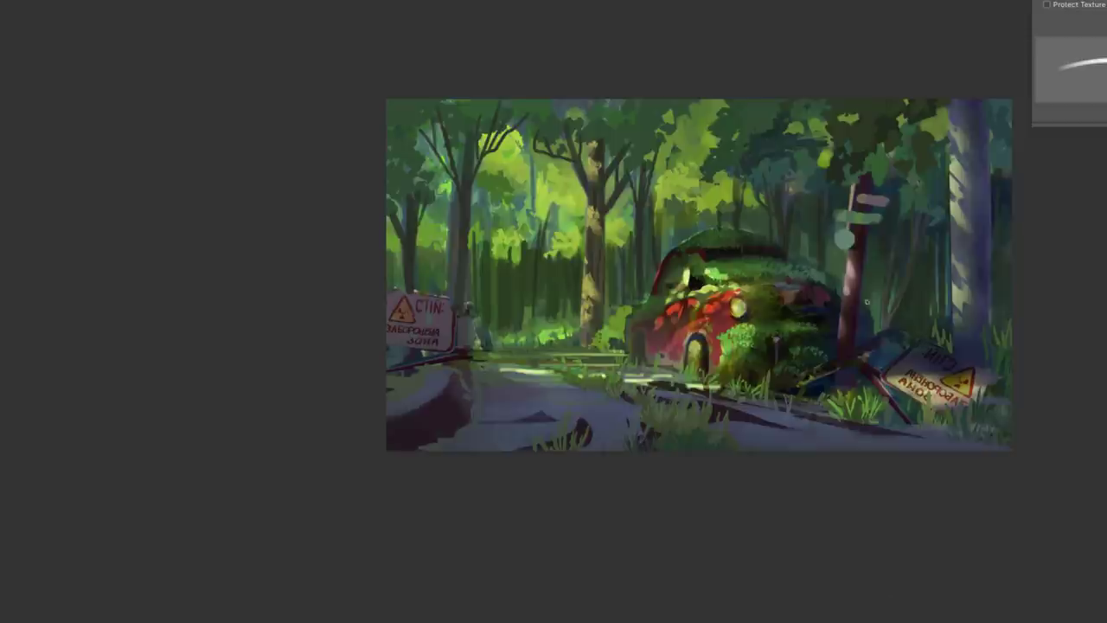
Try out different brush presets from the picker.
right_click(936, 284)
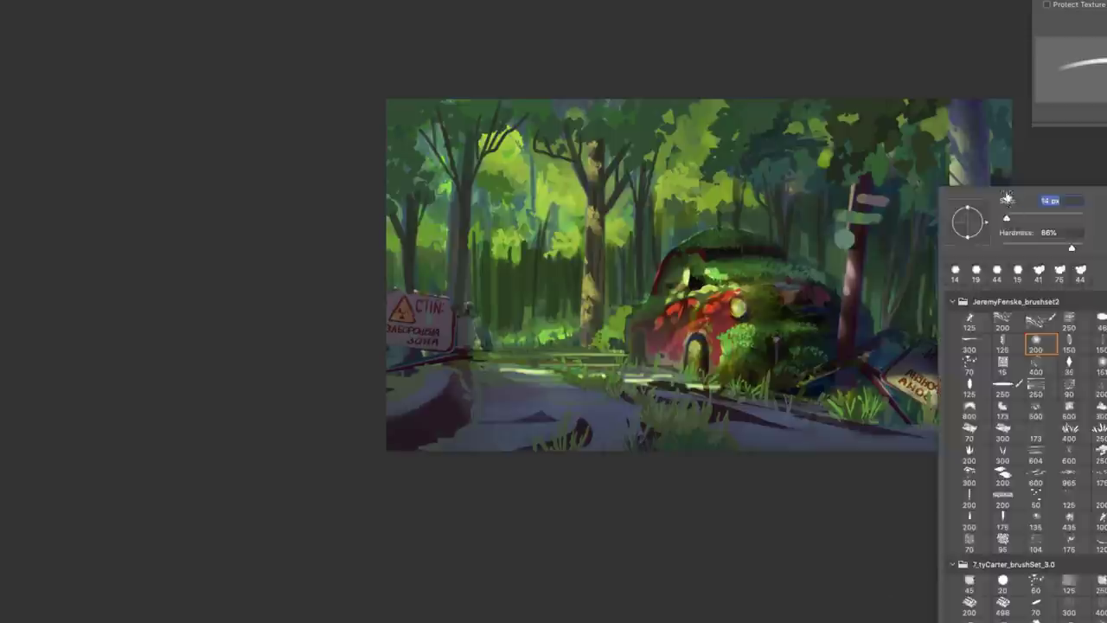
double_click(1029, 346)
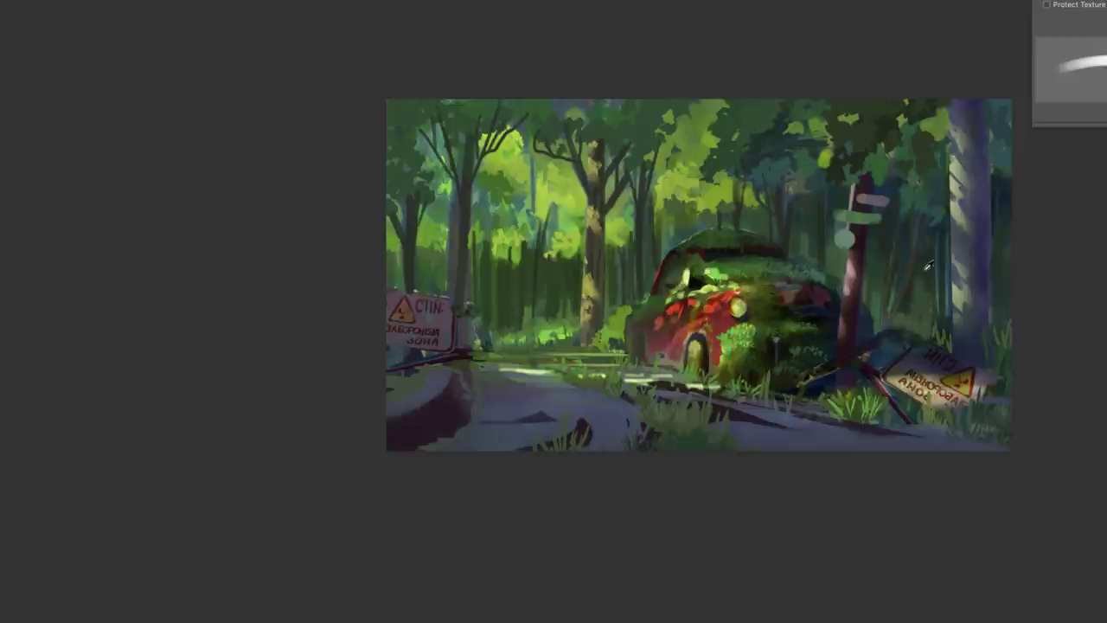
right_click(696, 223)
double_click(871, 350)
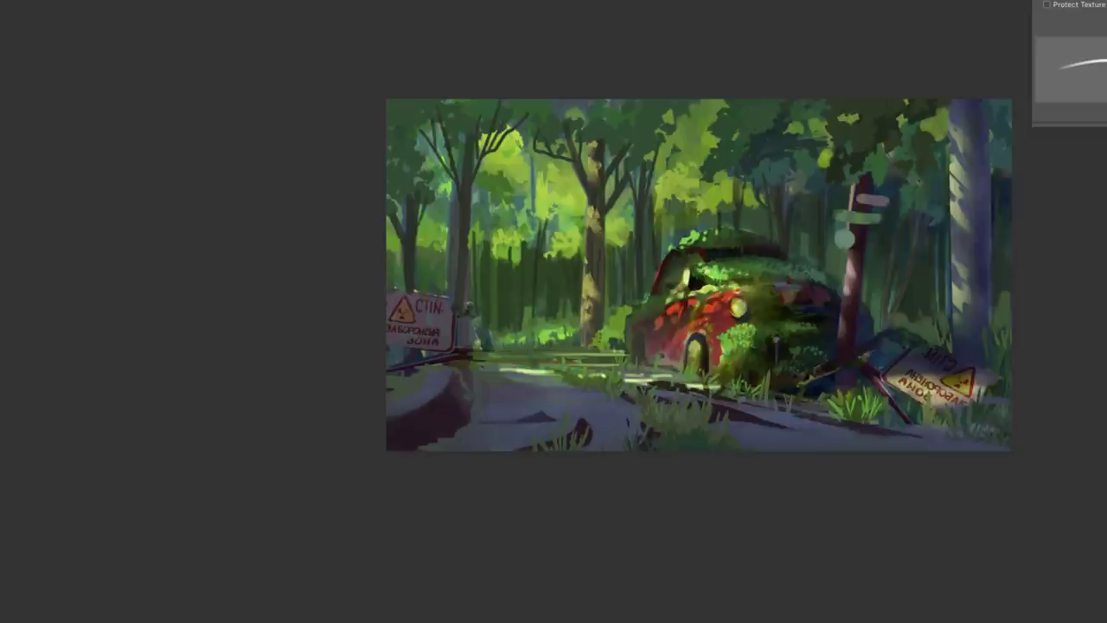
key(l)
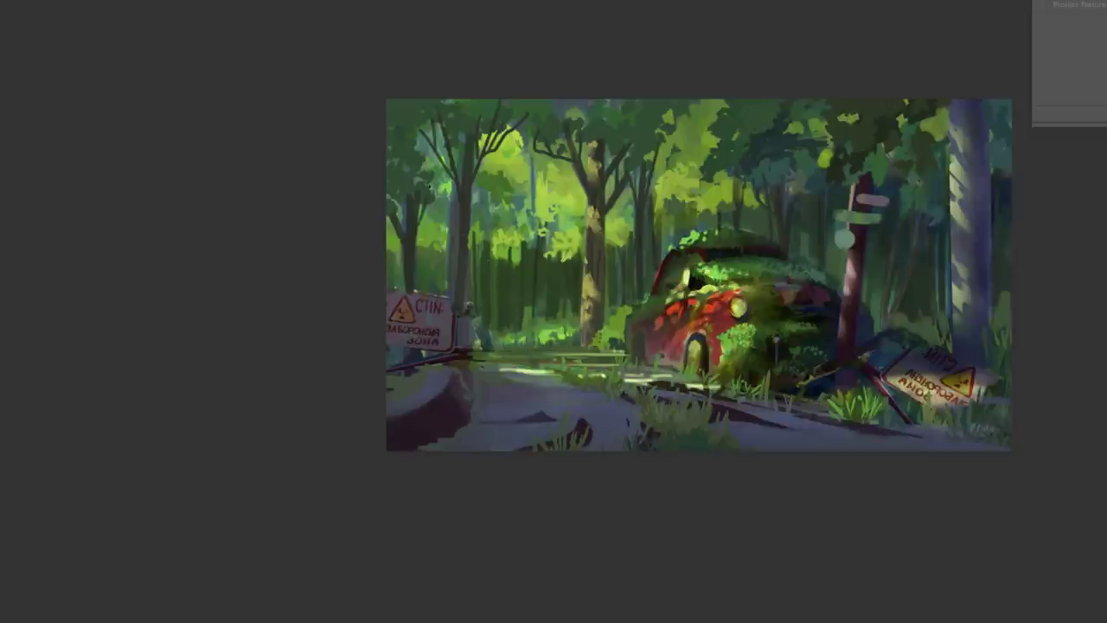
key(b)
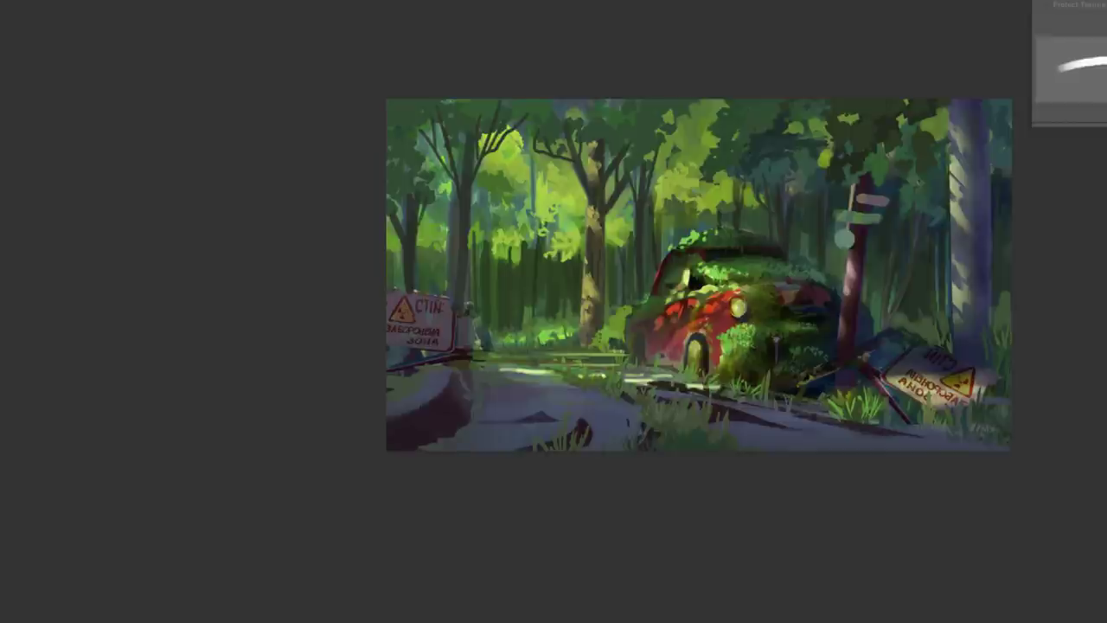
Add small bright marks in the trees above the car with a shaped brush.
right_click(476, 217)
double_click(621, 242)
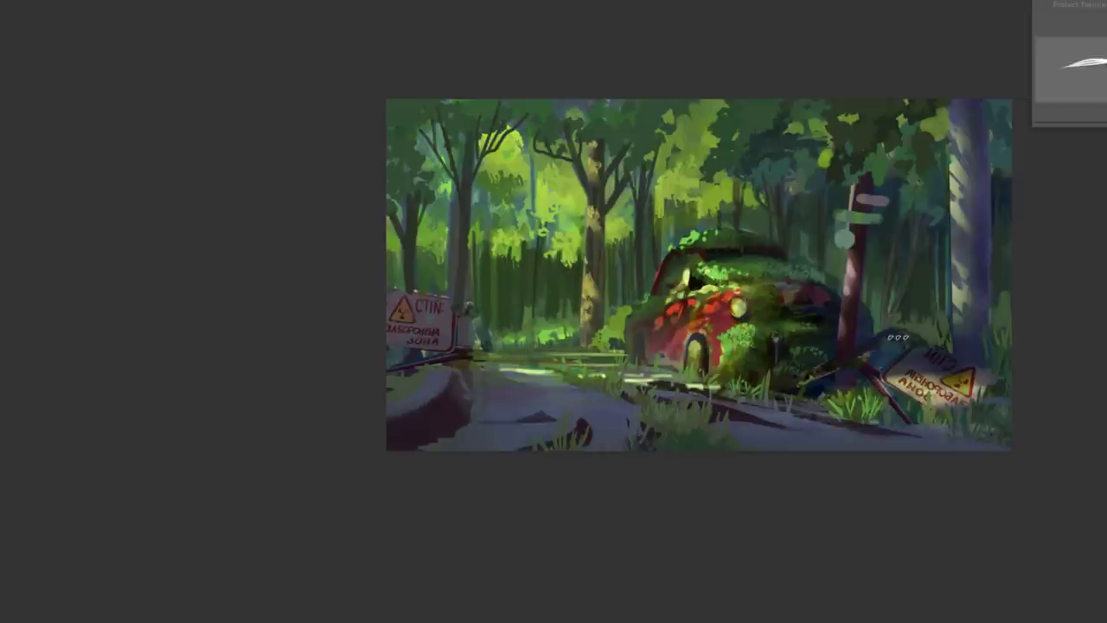
right_click(707, 182)
double_click(750, 337)
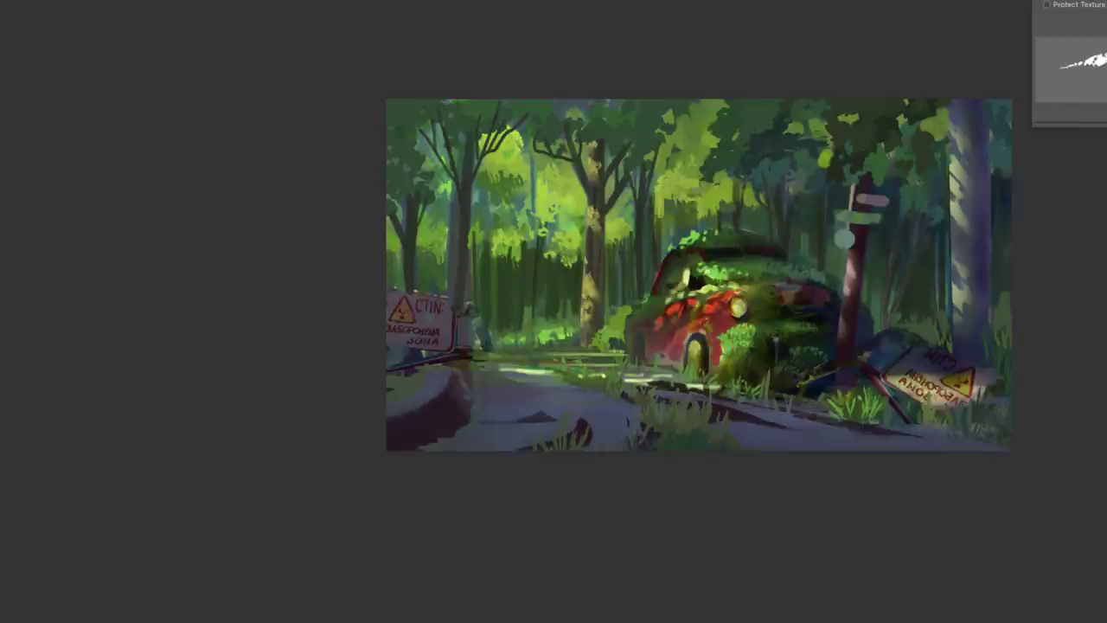
drag(564, 252, 590, 229)
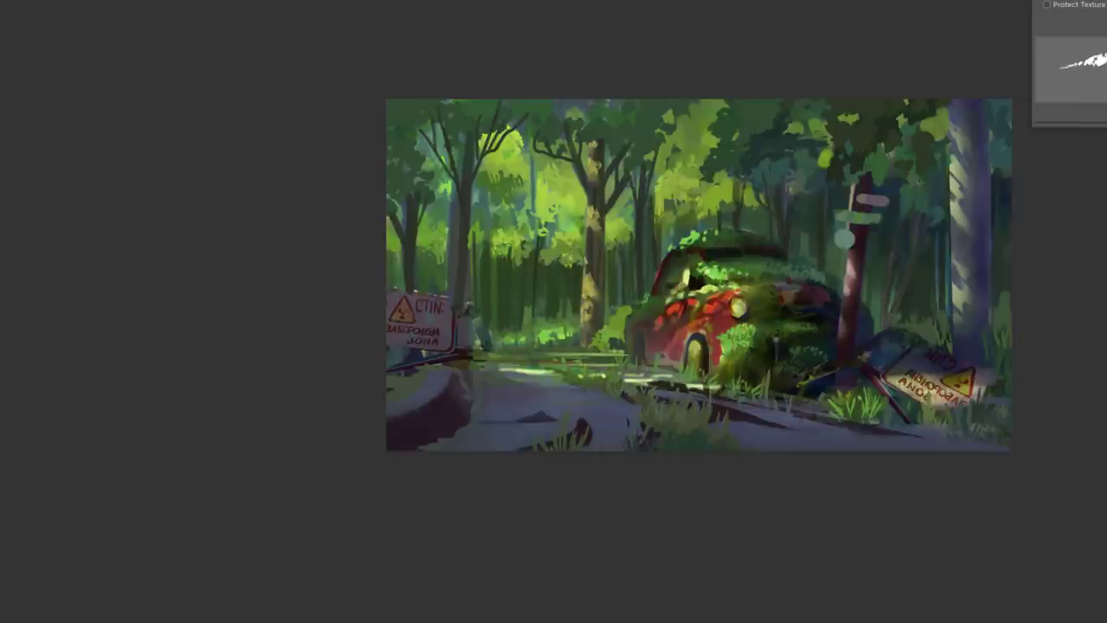
key(period)
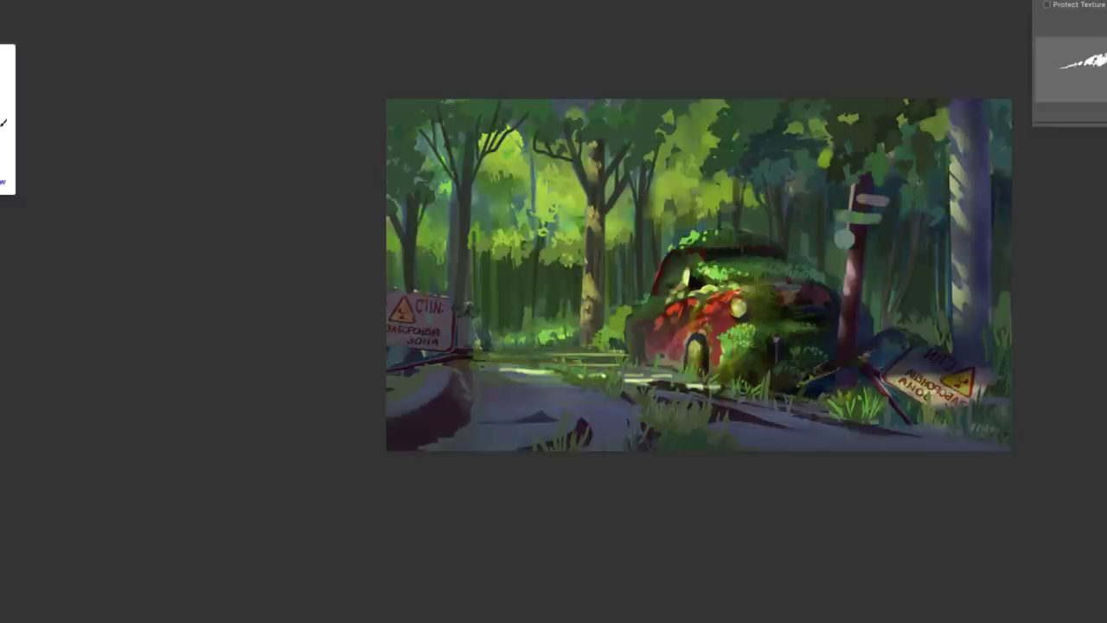
right_click(627, 185)
key(Return)
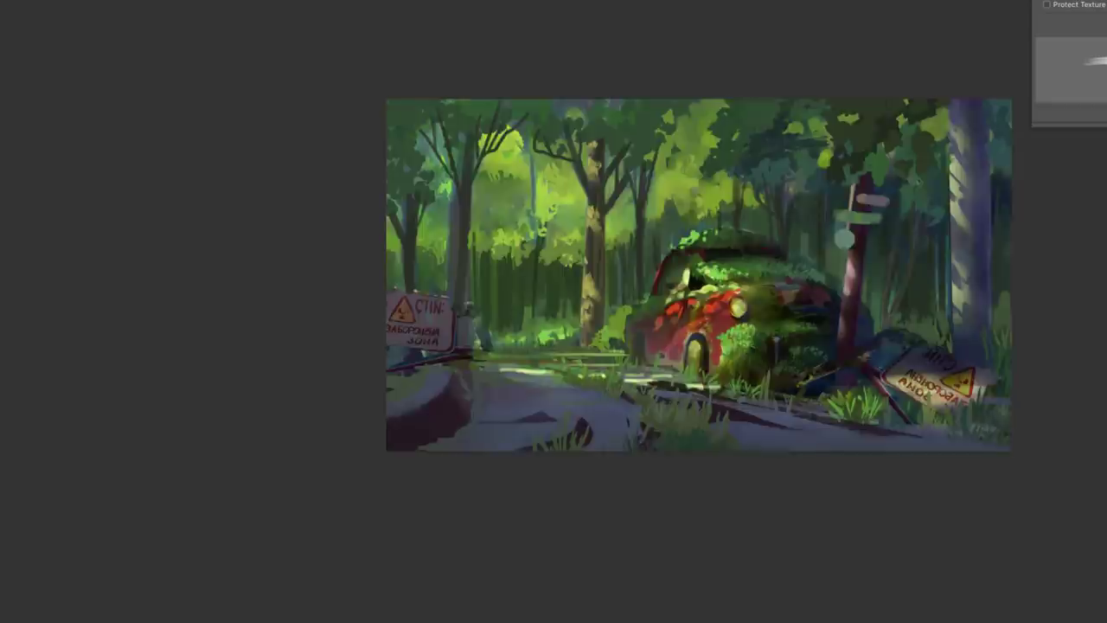
Lasso the trees above the car, deselect, and sample a colour from the painting.
key(l)
mouse_move(786, 192)
mouse_down()
mouse_move(825, 199)
mouse_move(802, 227)
mouse_move(846, 202)
mouse_move(838, 162)
mouse_move(731, 203)
mouse_up()
key(b)
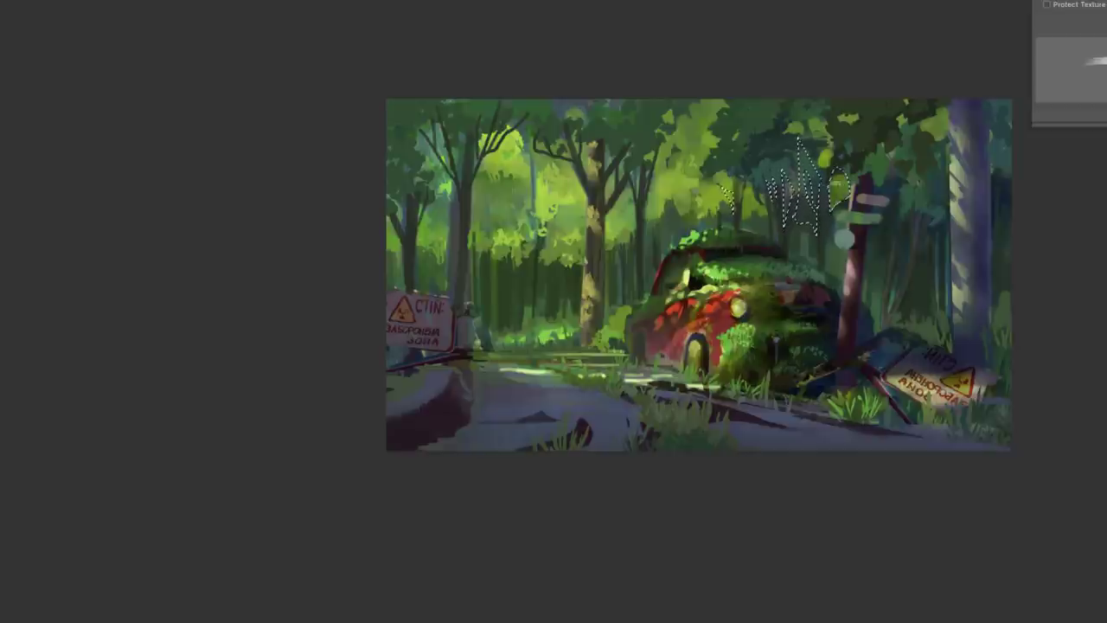
key(ctrl+d)
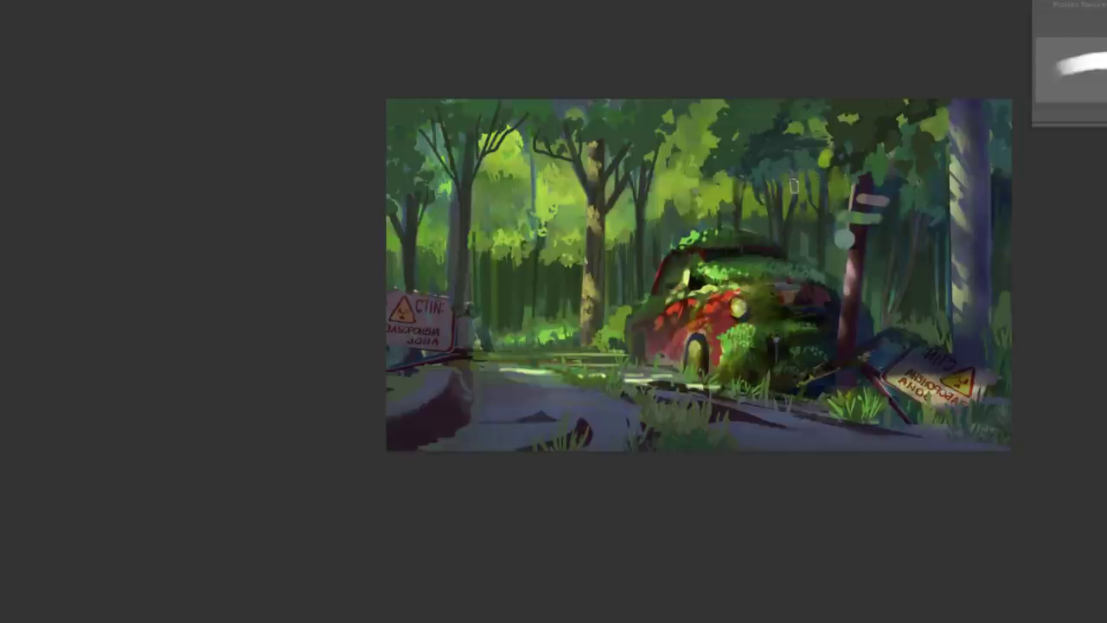
key(i)
right_click(803, 164)
click(788, 178)
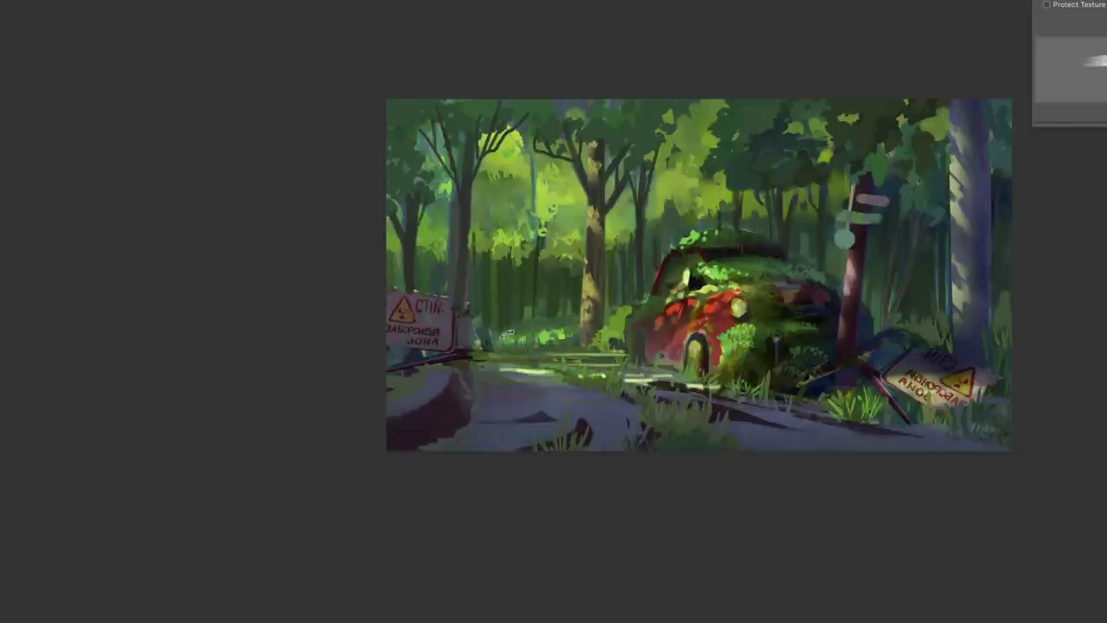
Choose the 120 px brush preset.
right_click(885, 298)
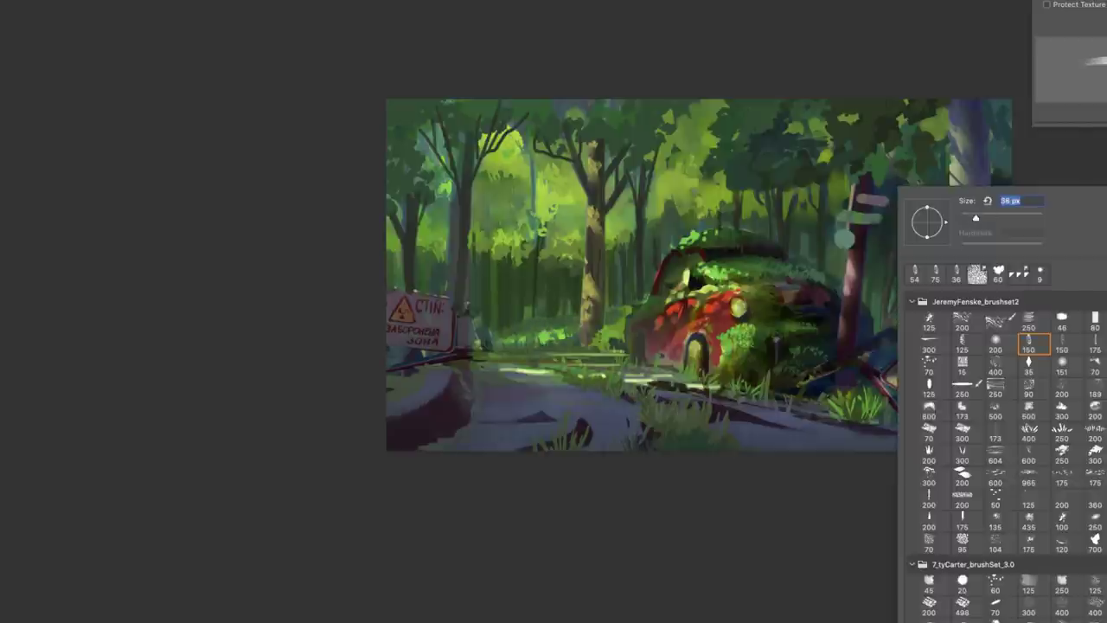
key(Escape)
right_click(870, 299)
click(1038, 540)
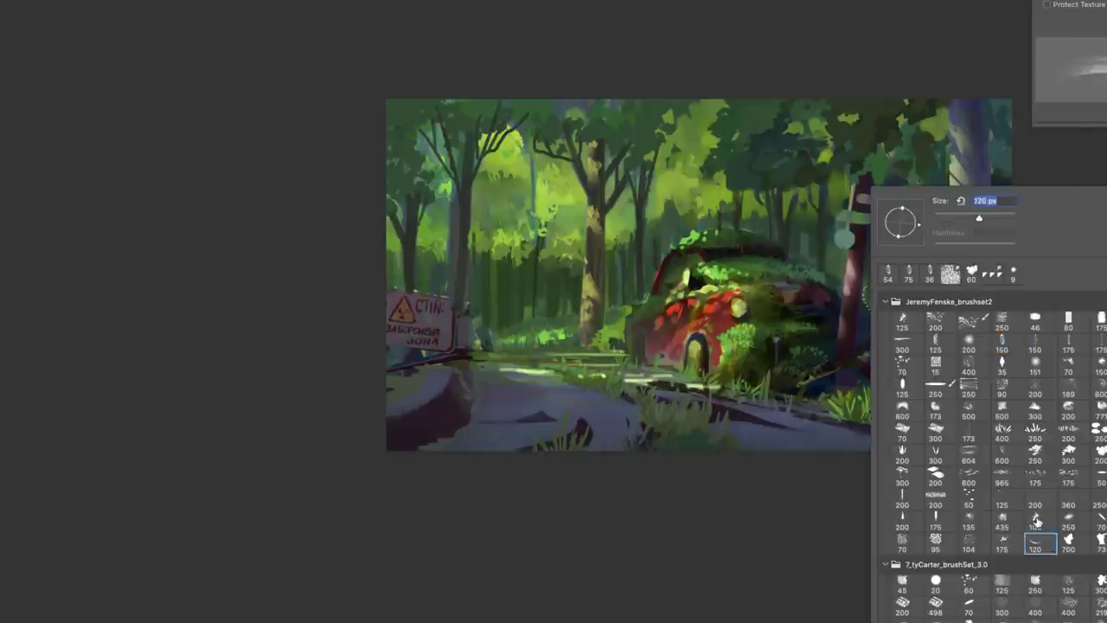
key(Escape)
Mirror the painting view horizontally and pan to bring the right-of-centre trunk into view.
key(h)
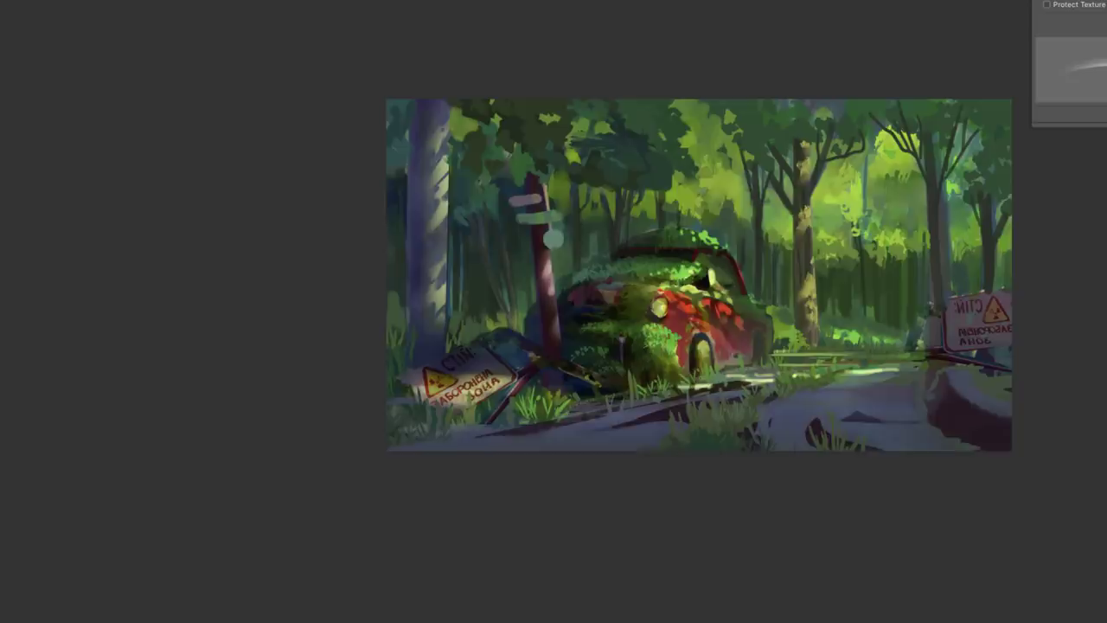
right_click(965, 298)
key(Escape)
drag(943, 227, 701, 316)
right_click(703, 313)
key(Escape)
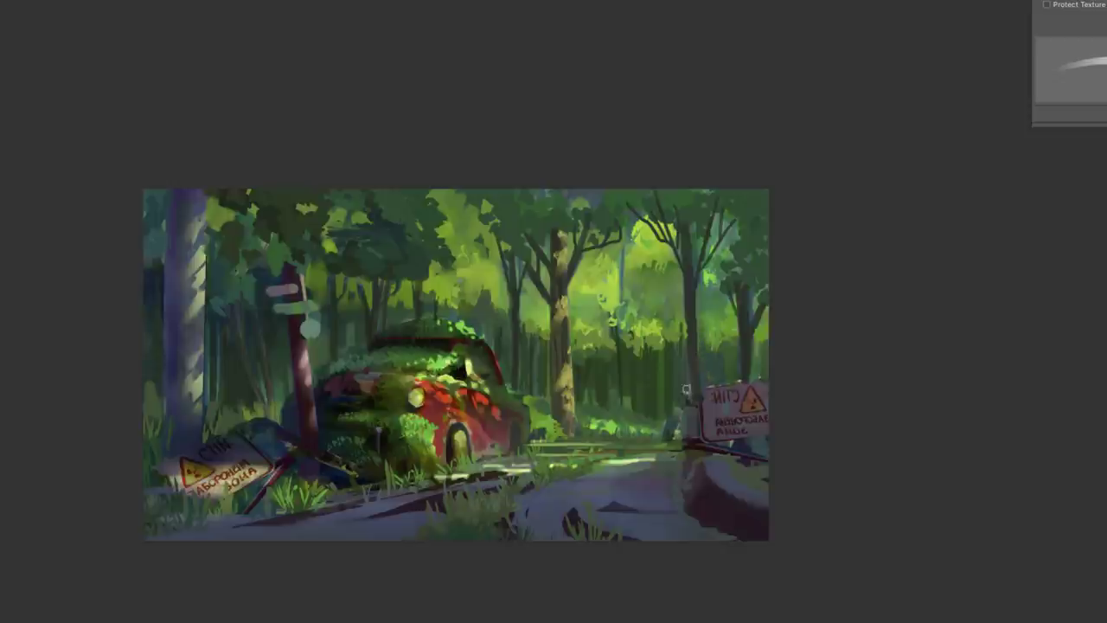
Paint lighter strokes on the trunk inside a lasso outline, then sample a colour from the right-hand trees.
mouse_move(686, 389)
mouse_down()
mouse_move(685, 220)
mouse_move(698, 385)
mouse_move(695, 307)
mouse_up()
mouse_move(692, 225)
mouse_down()
mouse_move(692, 398)
mouse_move(695, 233)
mouse_move(697, 379)
mouse_up()
key(ctrl+d)
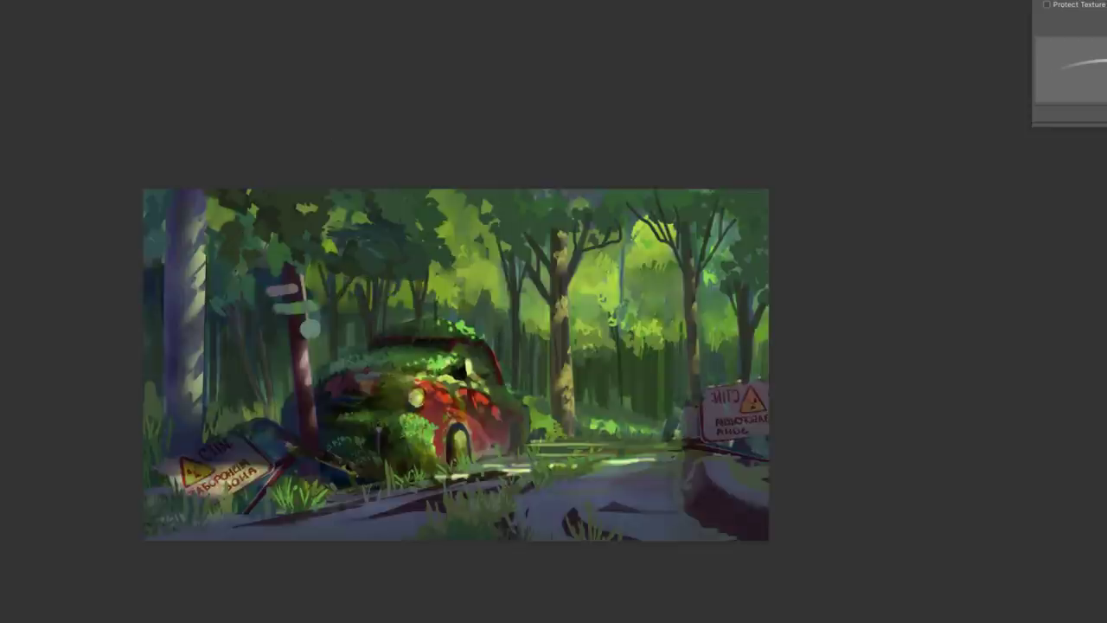
alt+click(712, 363)
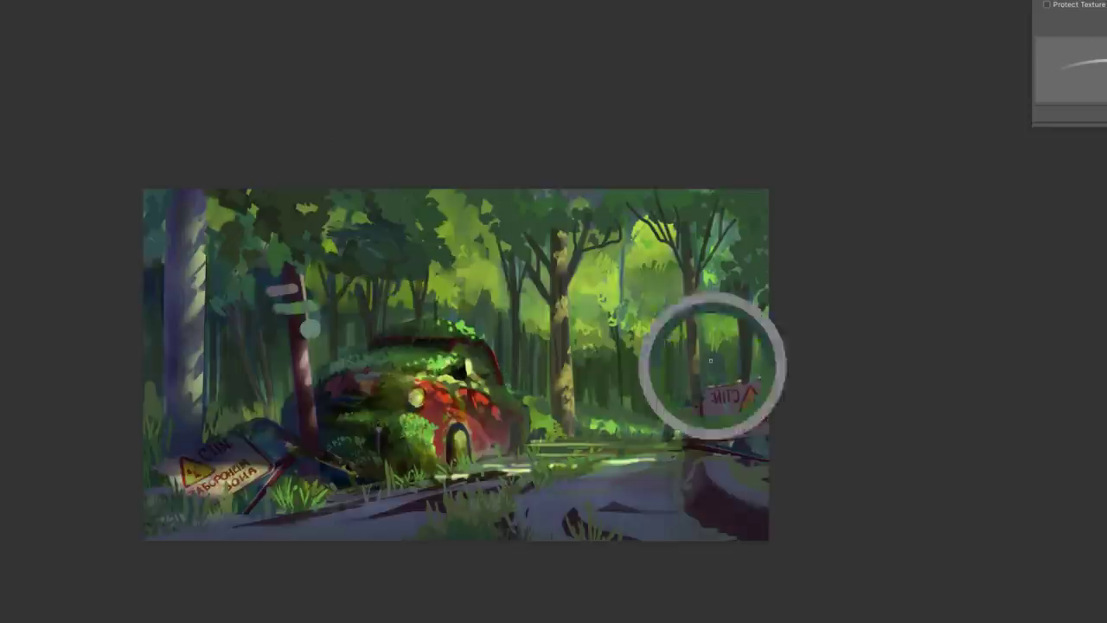
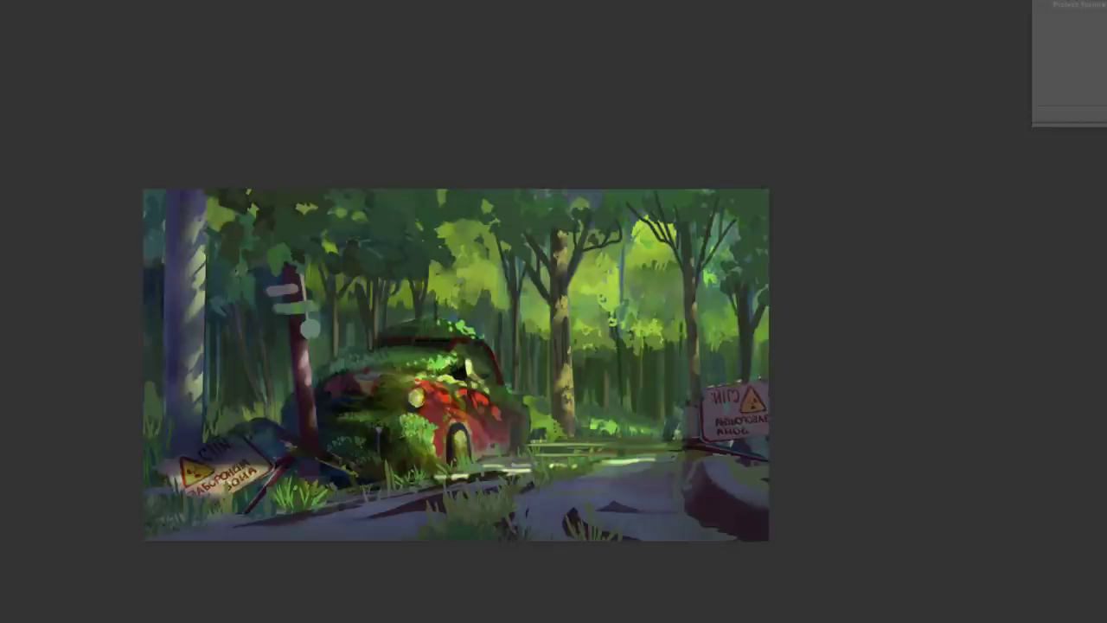
Lasso the mid-background trees behind the car and darken them with Levels white input 202.
mouse_move(708, 345)
mouse_down()
mouse_move(636, 348)
mouse_move(610, 411)
mouse_move(705, 405)
mouse_move(770, 363)
mouse_up()
mouse_move(559, 368)
mouse_down()
mouse_move(502, 376)
mouse_move(545, 397)
mouse_up()
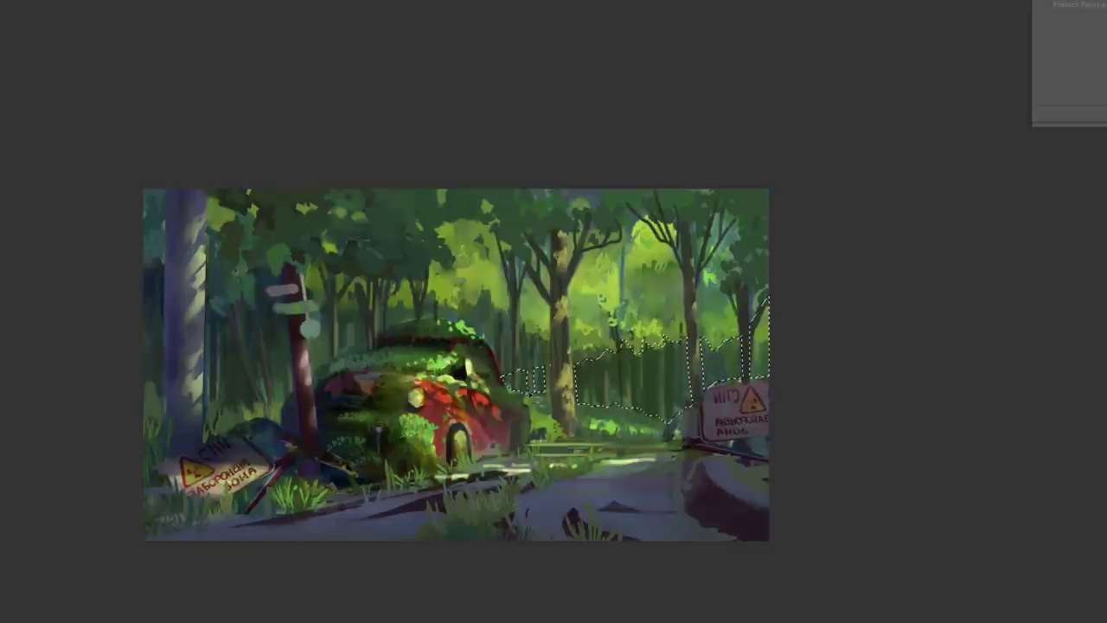
mouse_move(52, 3)
key(super+l)
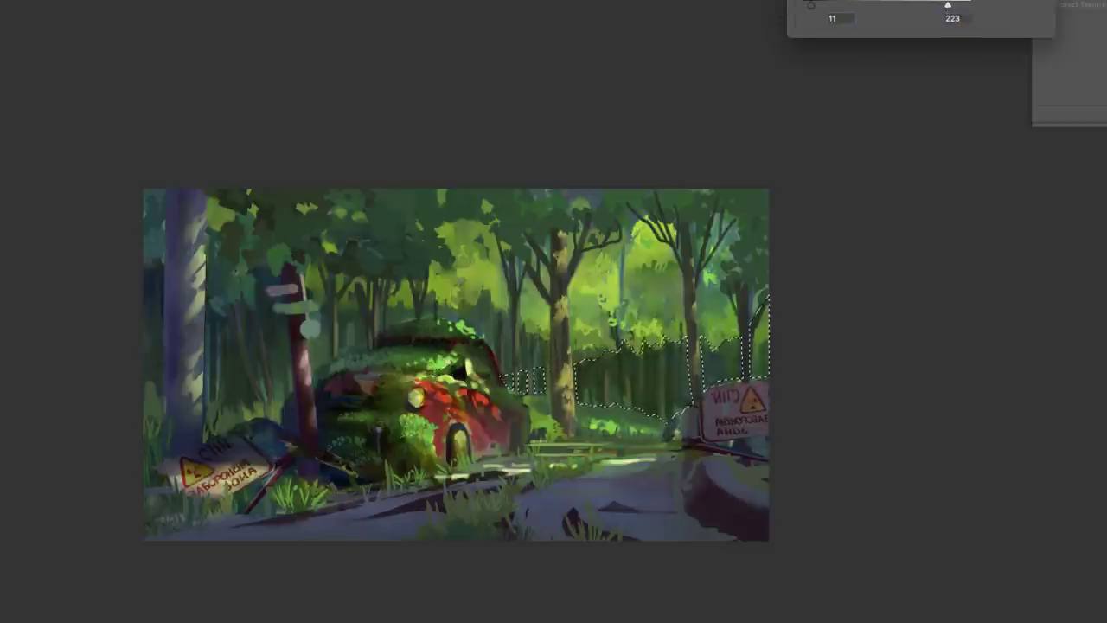
text(202)
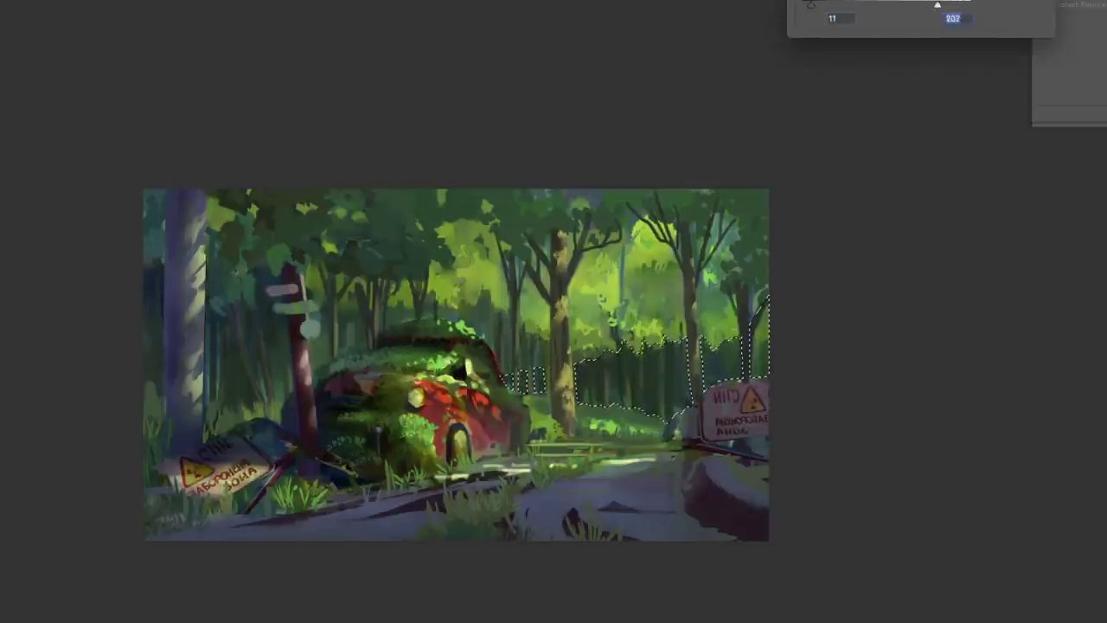
key(Return)
key(super+d)
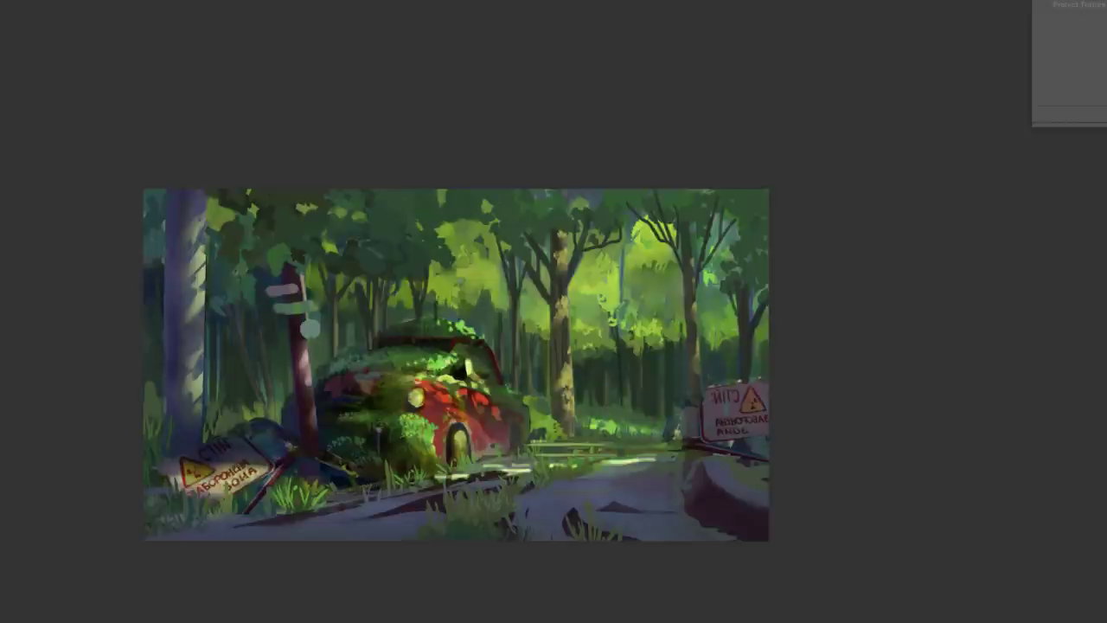
Choose a foliage brush and dab dark foliage into the top of the canopy.
right_click(497, 349)
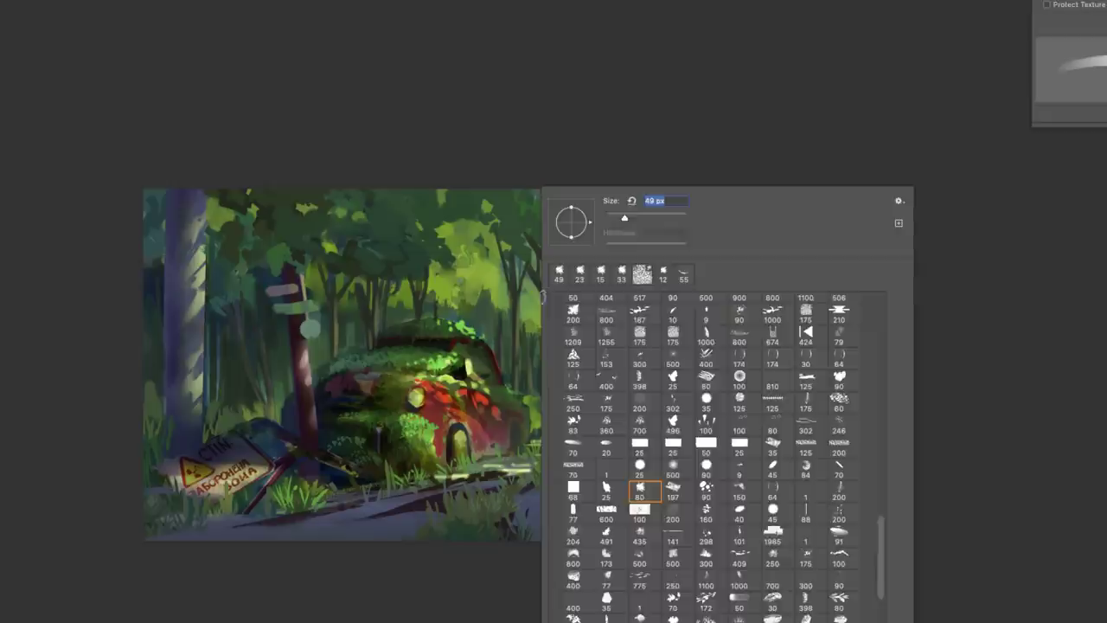
key(Escape)
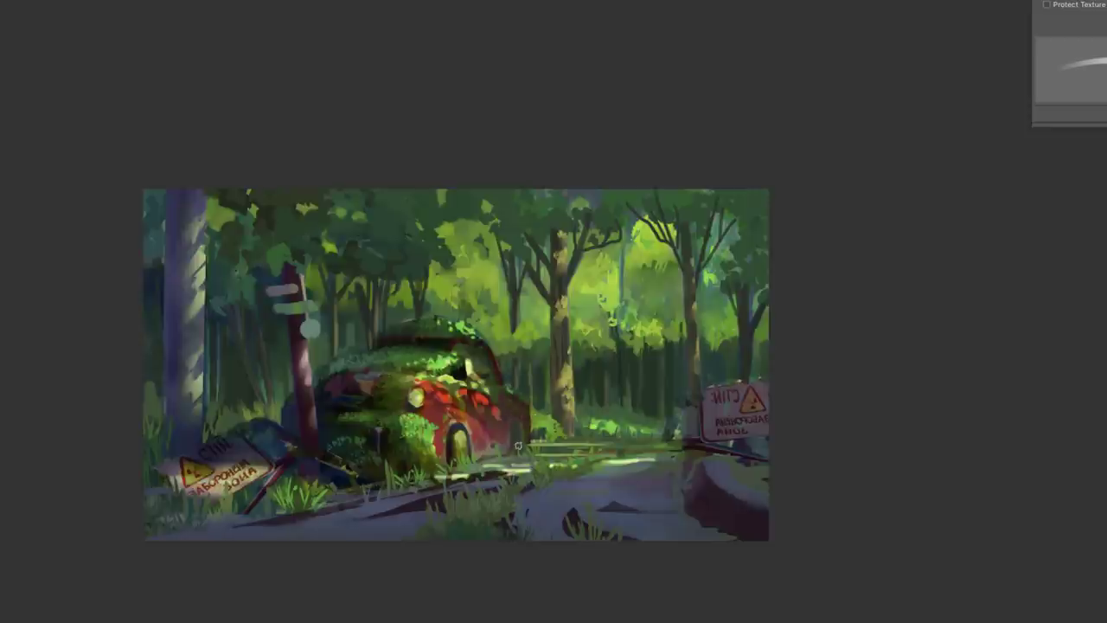
right_click(654, 205)
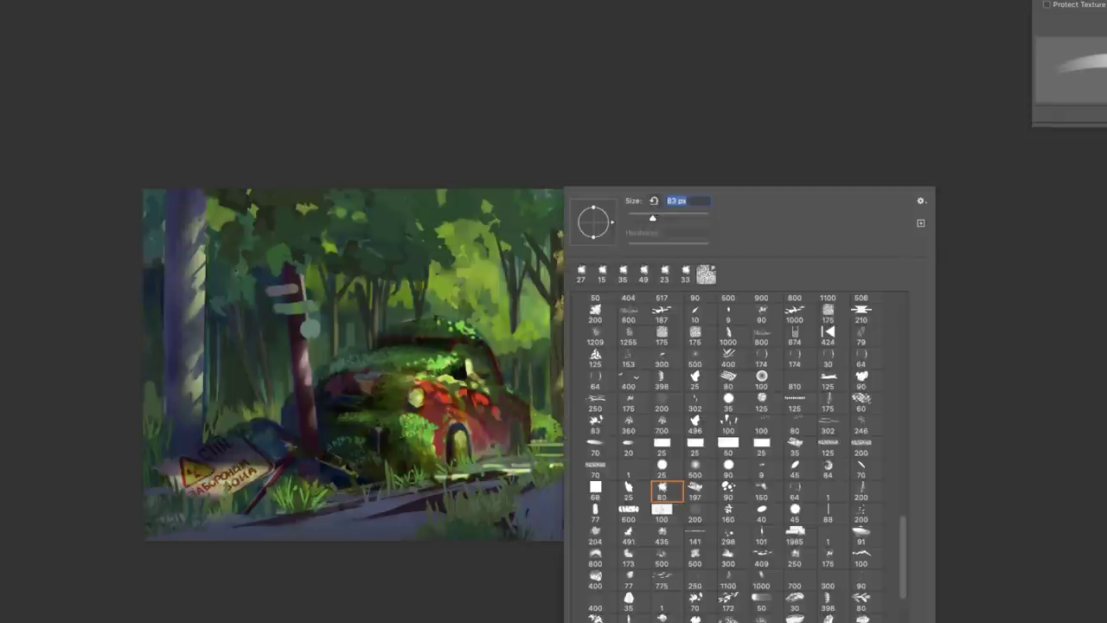
key(Return)
click(663, 206)
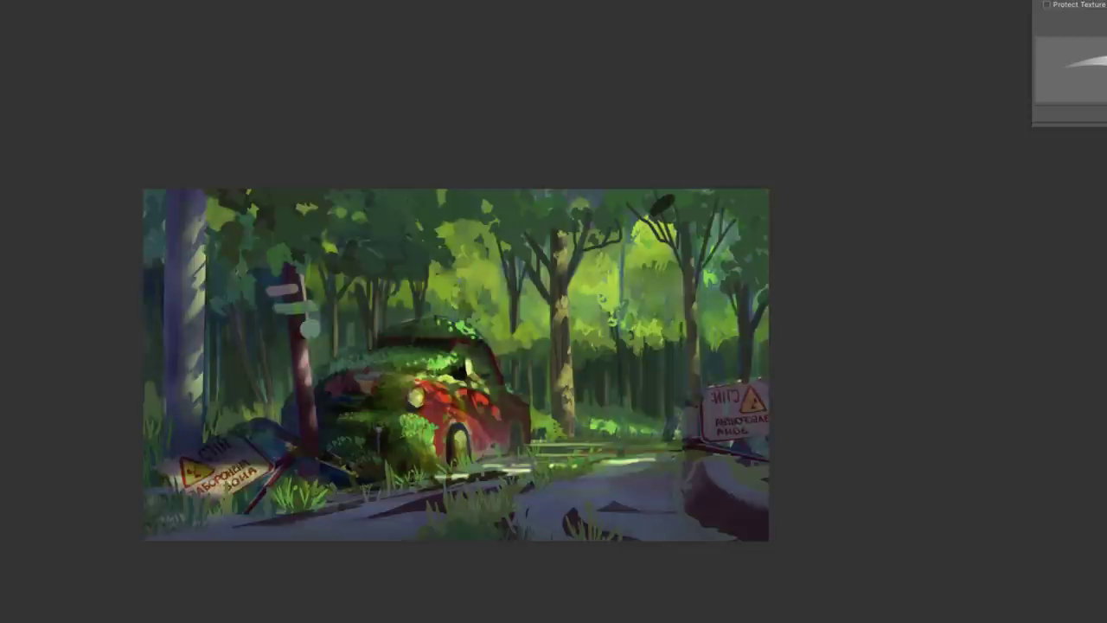
mouse_move(619, 166)
mouse_down()
mouse_move(693, 195)
mouse_move(688, 225)
mouse_move(678, 170)
mouse_up()
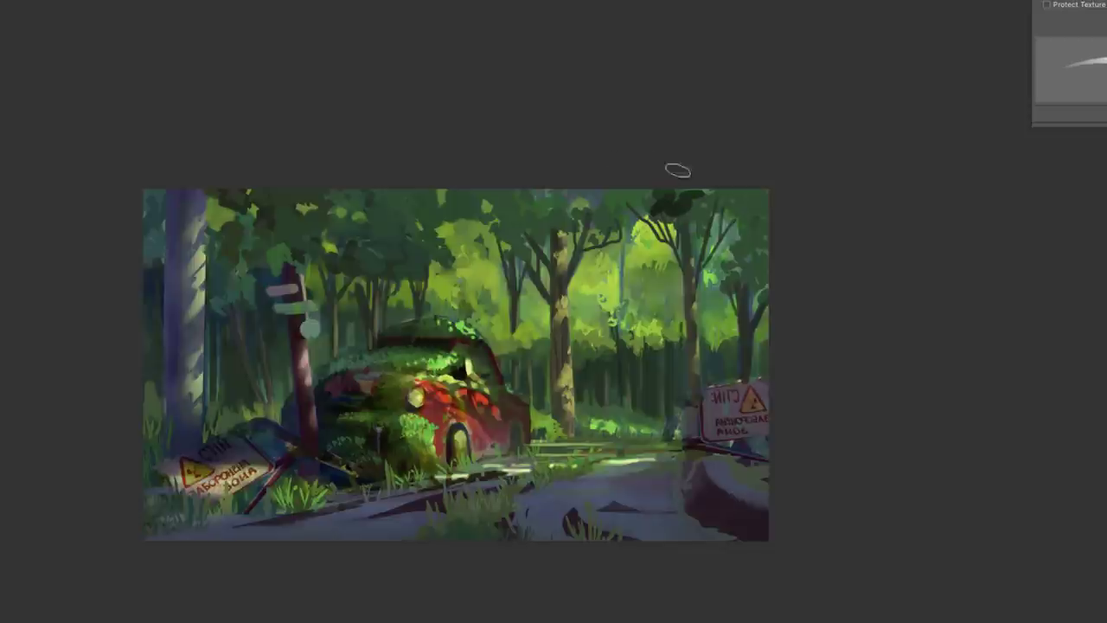
Paint more dark foliage along the top edge and across the canopy.
right_click(685, 188)
key(Return)
mouse_move(711, 203)
mouse_down()
mouse_move(682, 224)
mouse_move(632, 209)
mouse_move(648, 204)
mouse_move(607, 221)
mouse_up()
drag(718, 235, 769, 239)
Resize the brush and sweep a wide dark foliage stroke across the bright canopy.
right_click(718, 253)
key(Return)
right_click(554, 223)
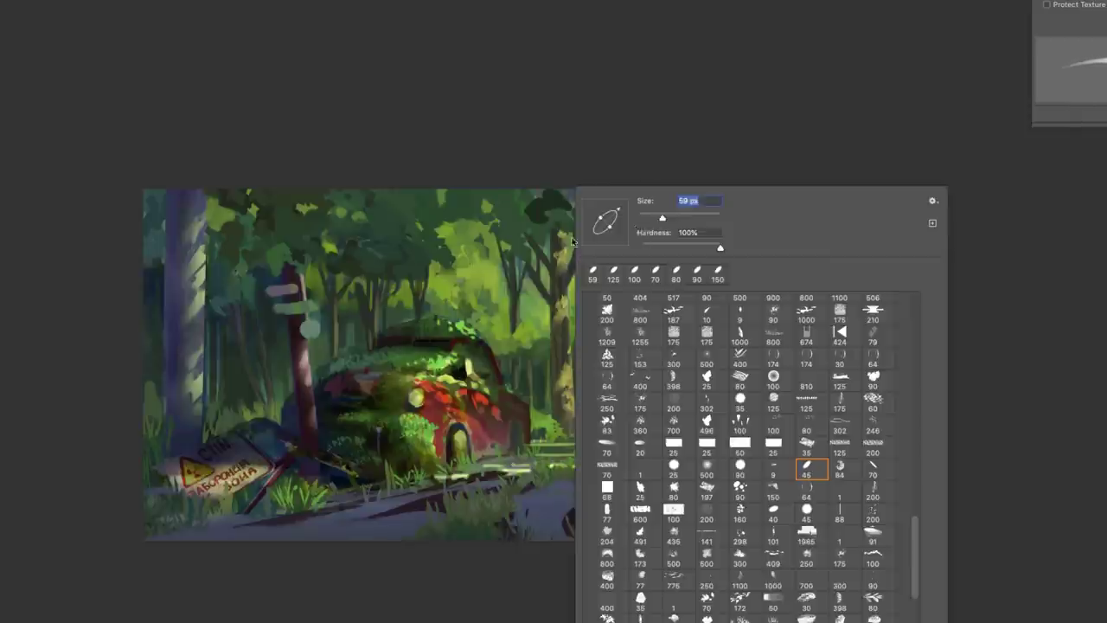
key(Return)
right_click(377, 189)
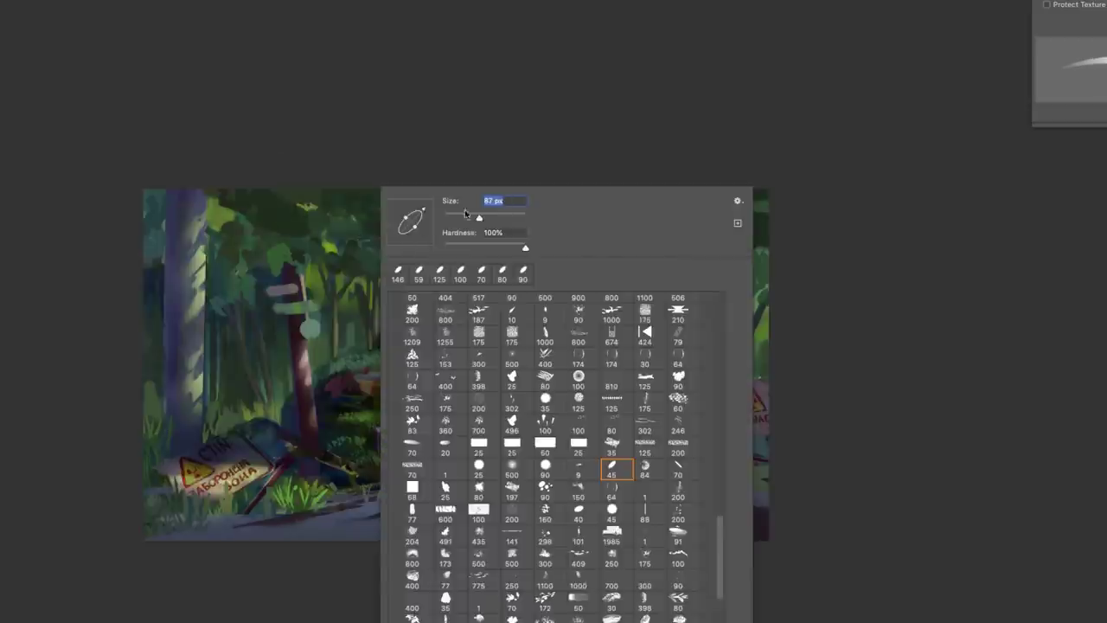
key(Return)
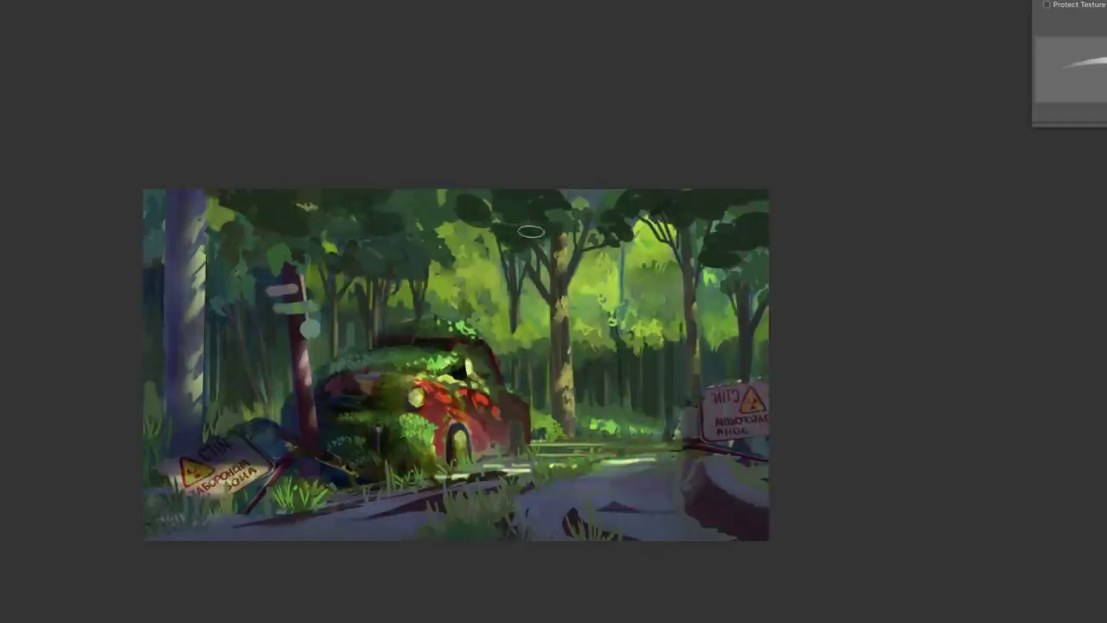
mouse_move(459, 221)
mouse_down()
mouse_move(624, 207)
mouse_move(705, 251)
mouse_up()
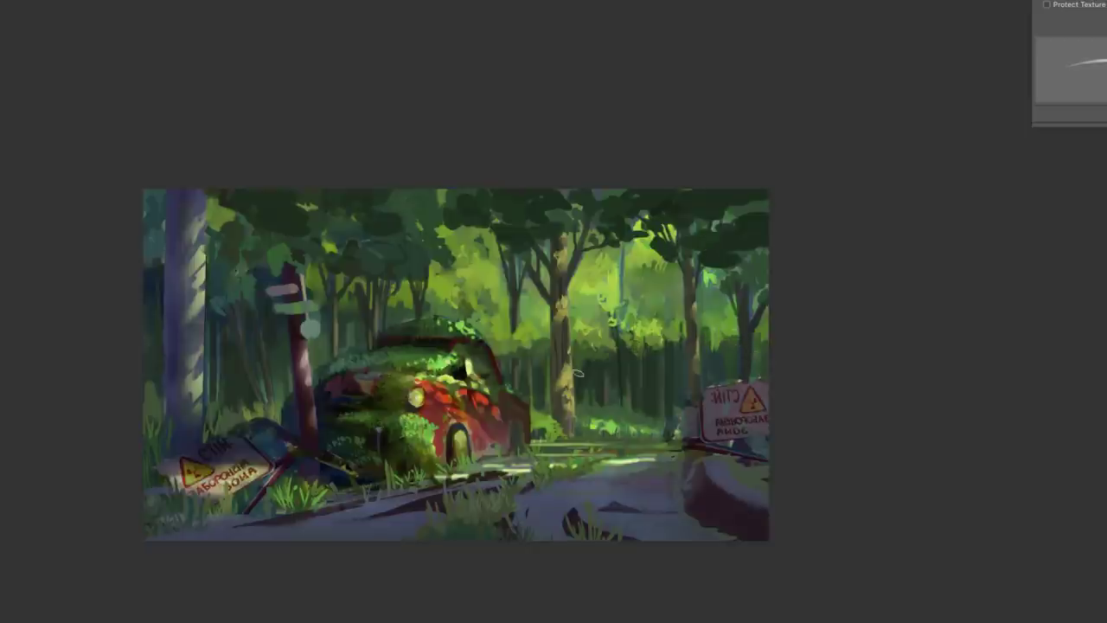
right_click(490, 355)
key(Return)
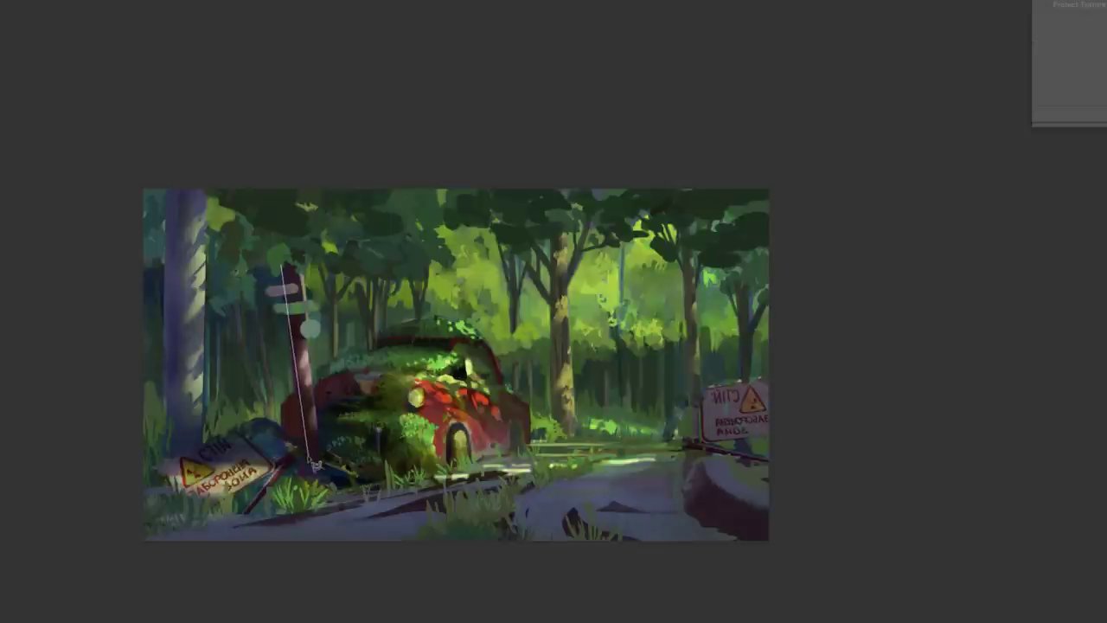
Reduce the signpost pole's saturation to -29 with Hue/Saturation.
key(super+u)
key(Tab)
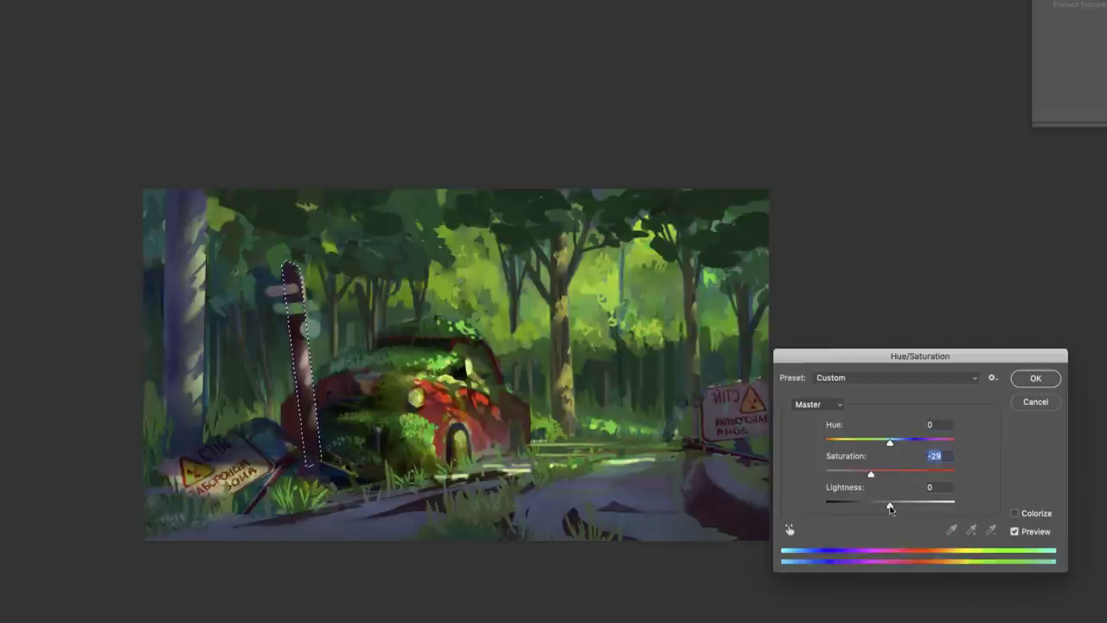
key(Tab)
click(1036, 379)
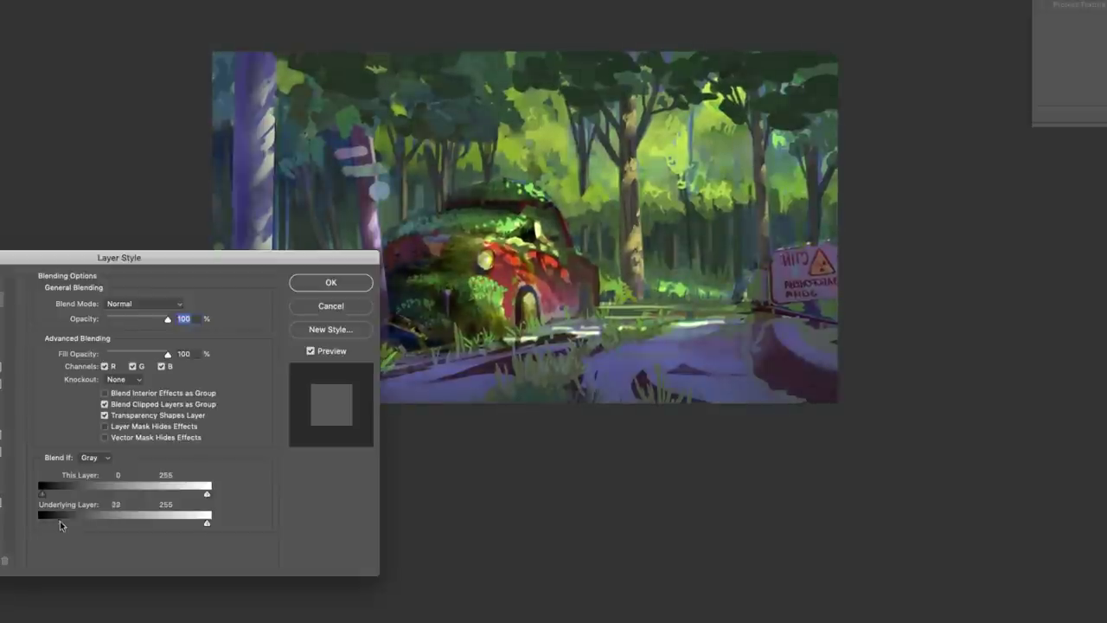
Split the Underlying Layer black slider in Blend If so darker tones show through.
drag(60, 524, 98, 521)
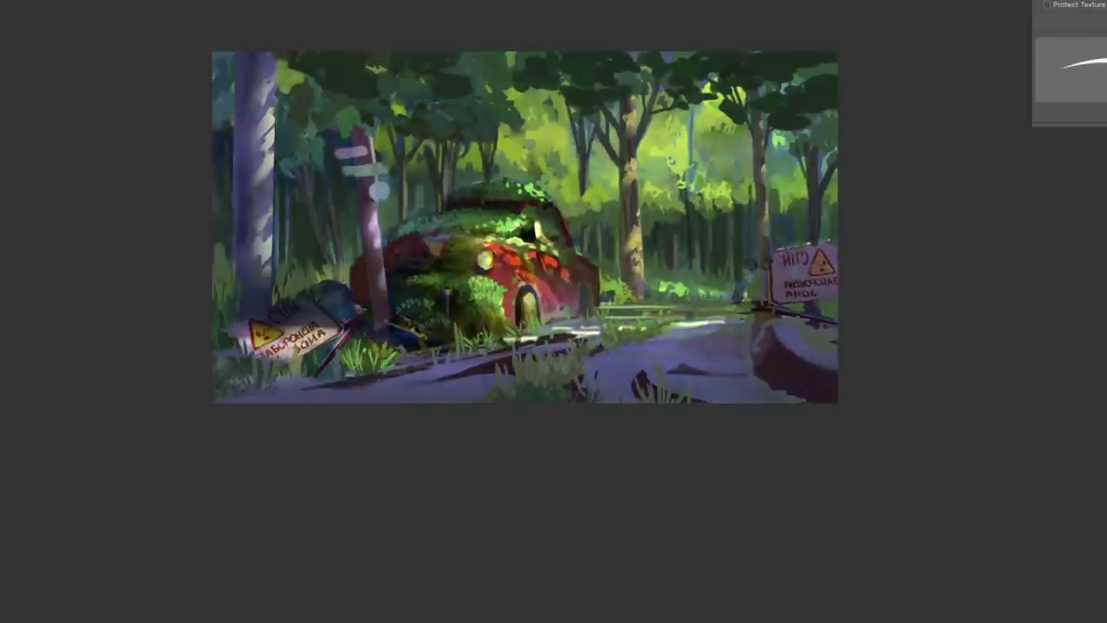
right_click(519, 189)
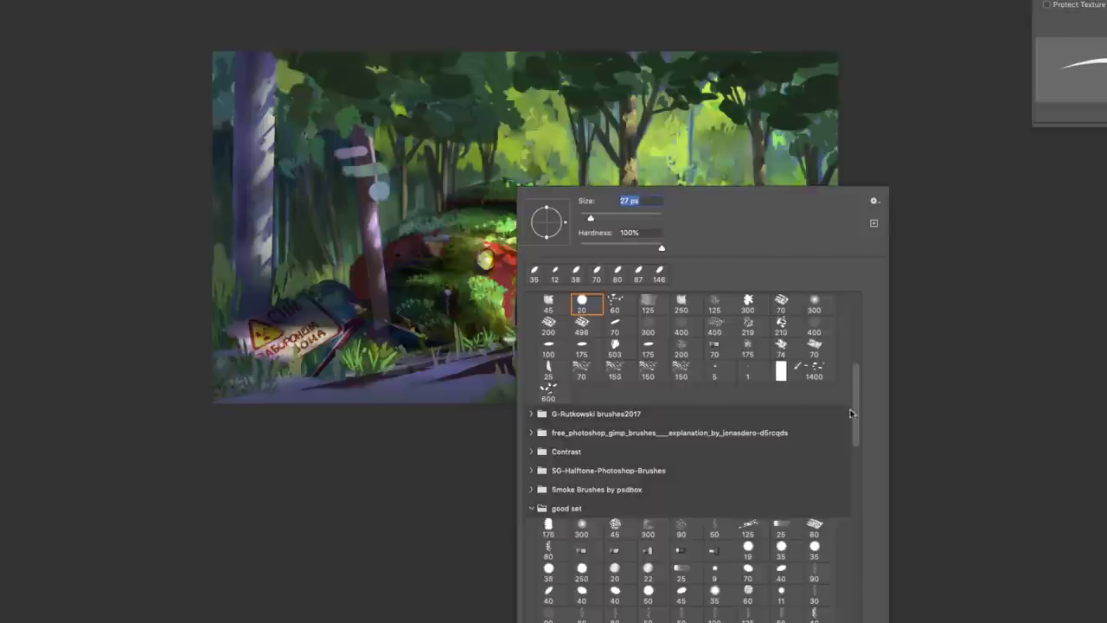
scroll(850, 414, up, 5)
key(Return)
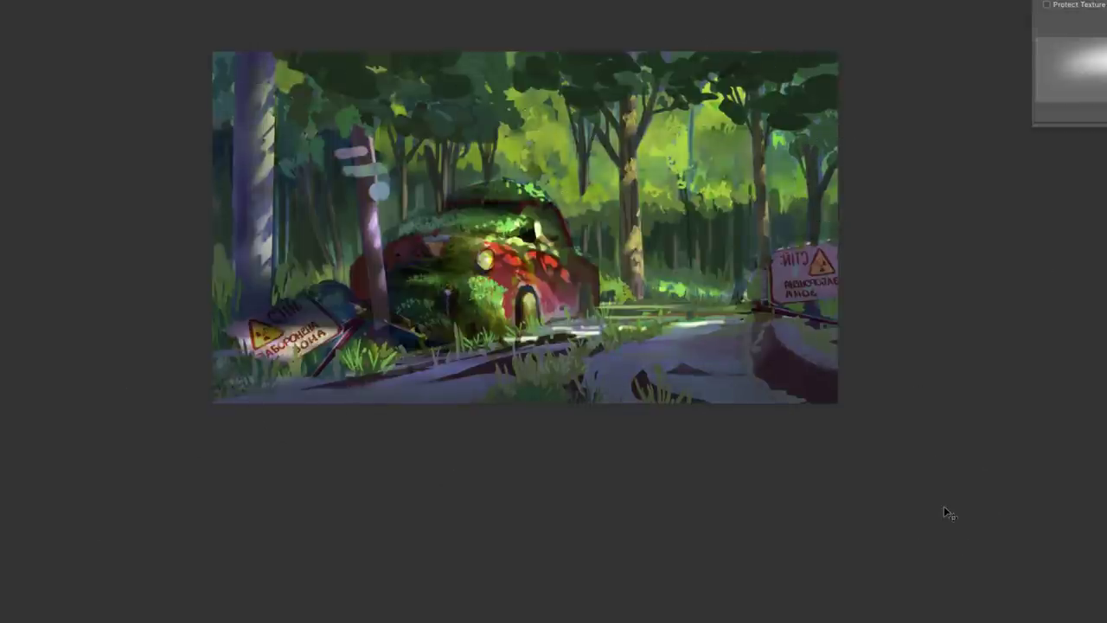
Cancel Smart Sharpen and pick a textured 70 px brush preset.
click(324, 4)
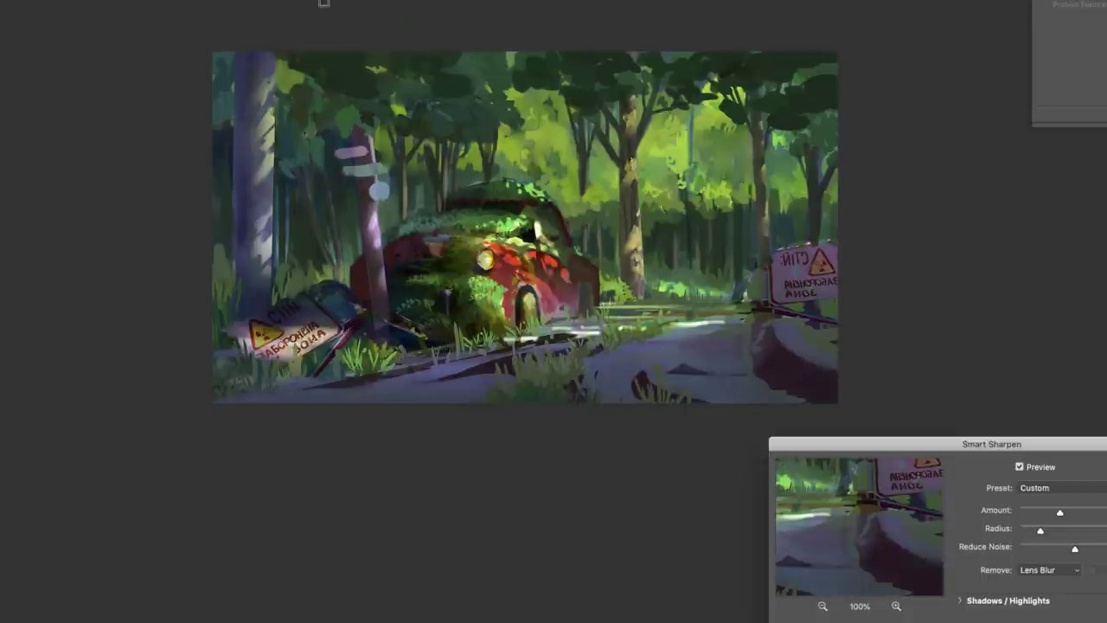
key(Escape)
right_click(551, 183)
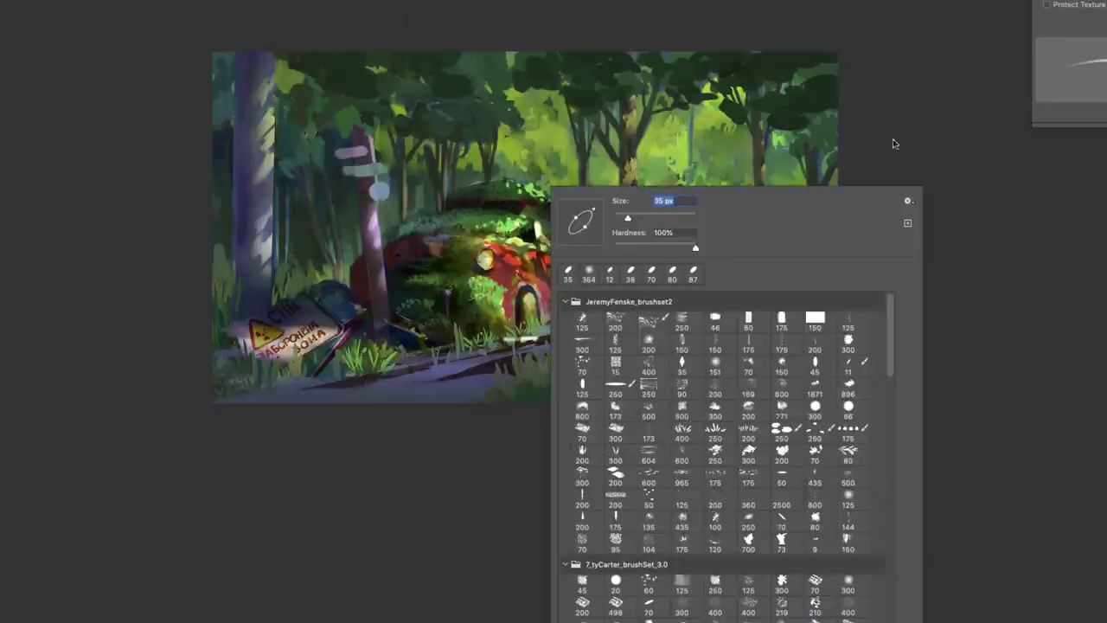
key(Escape)
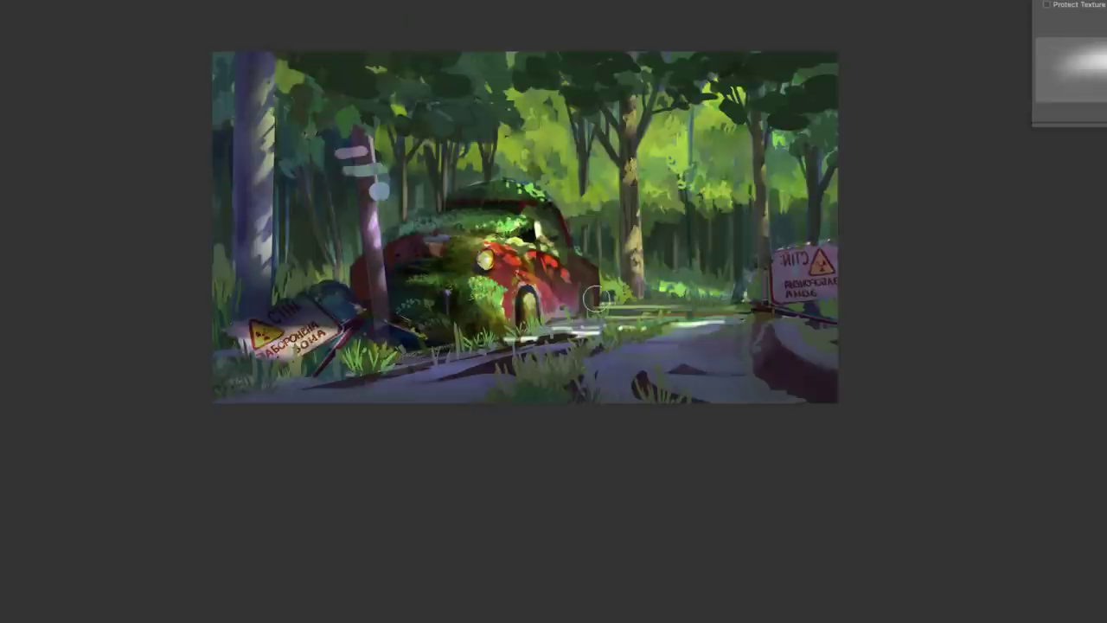
right_click(818, 260)
double_click(1007, 544)
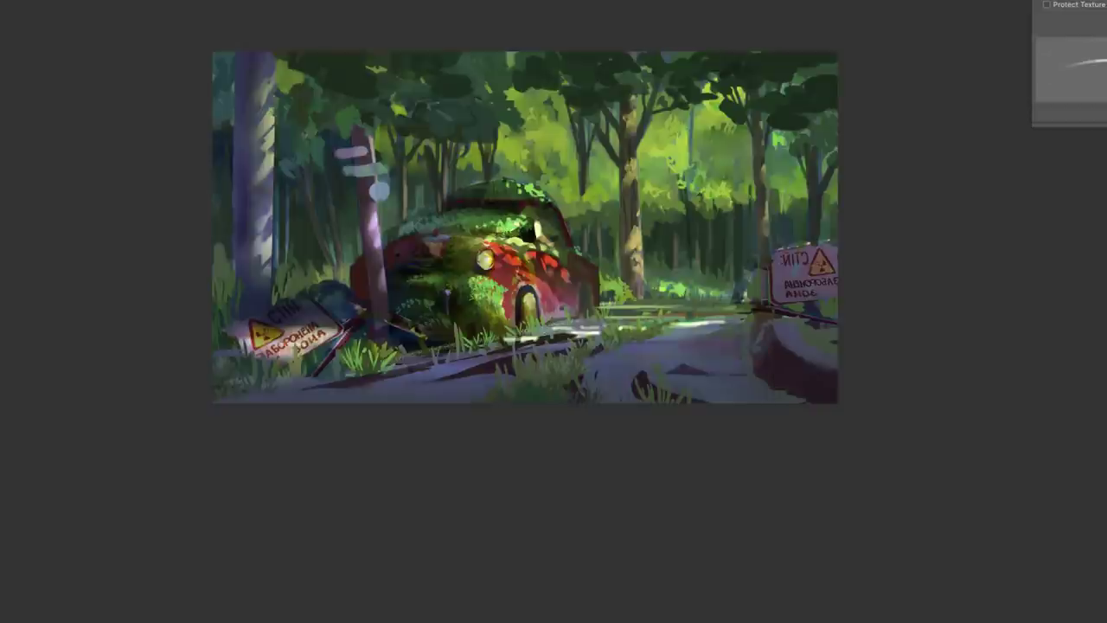
right_click(785, 248)
click(896, 551)
click(862, 483)
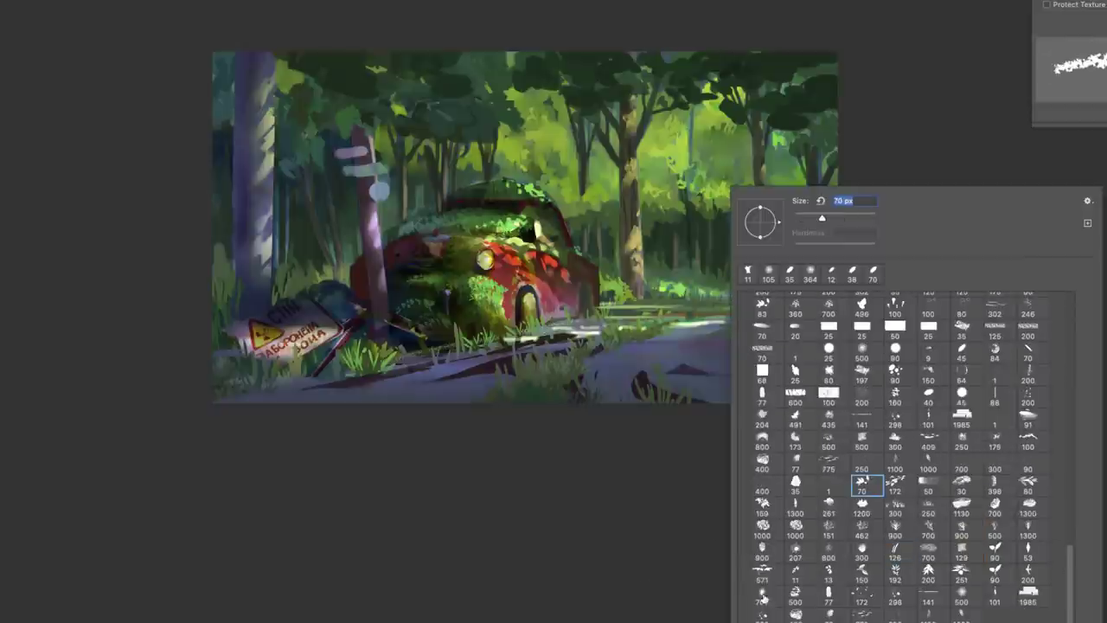
key(Return)
Switch to a leafy brush and lasso around the right warning sign.
right_click(861, 265)
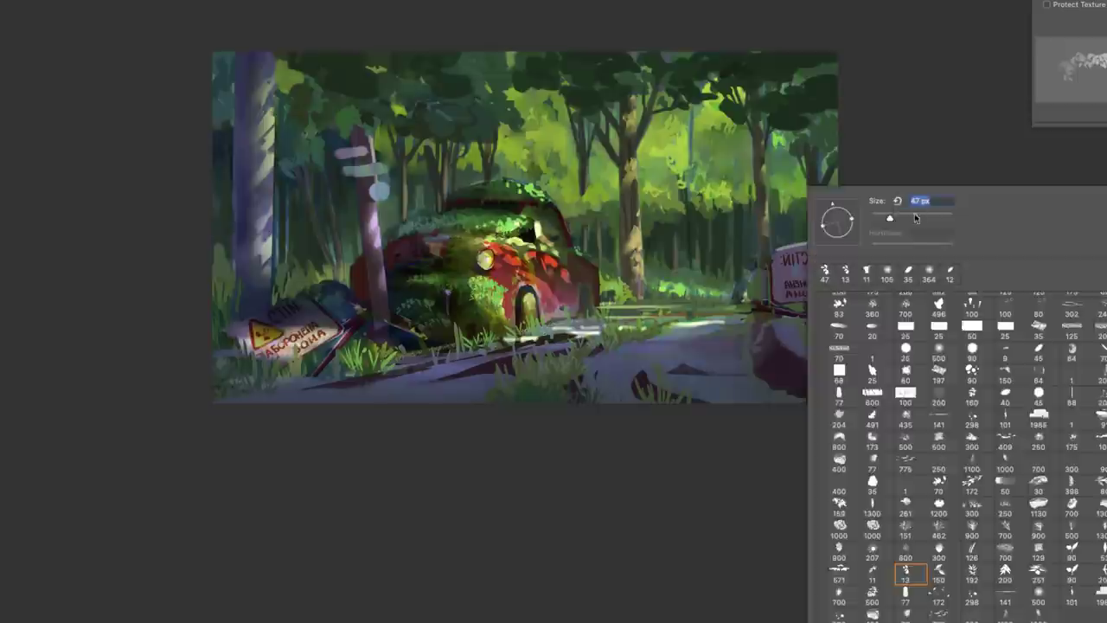
double_click(842, 342)
right_click(842, 341)
double_click(852, 351)
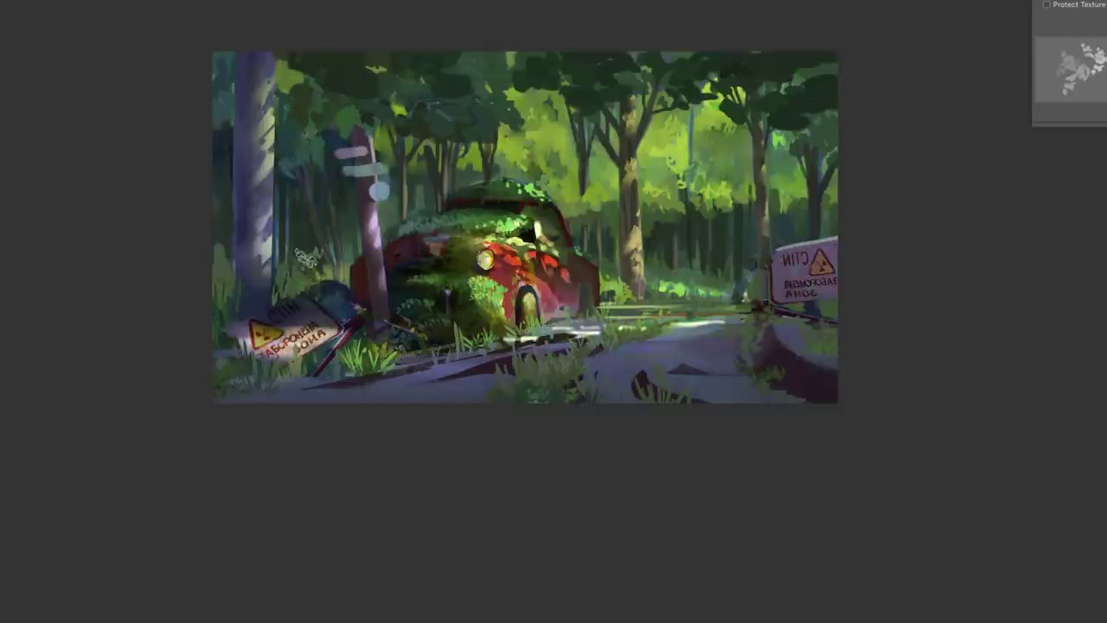
mouse_move(848, 233)
mouse_down()
mouse_move(765, 259)
mouse_move(757, 308)
mouse_move(767, 313)
mouse_move(746, 340)
mouse_move(738, 517)
mouse_move(850, 235)
mouse_up()
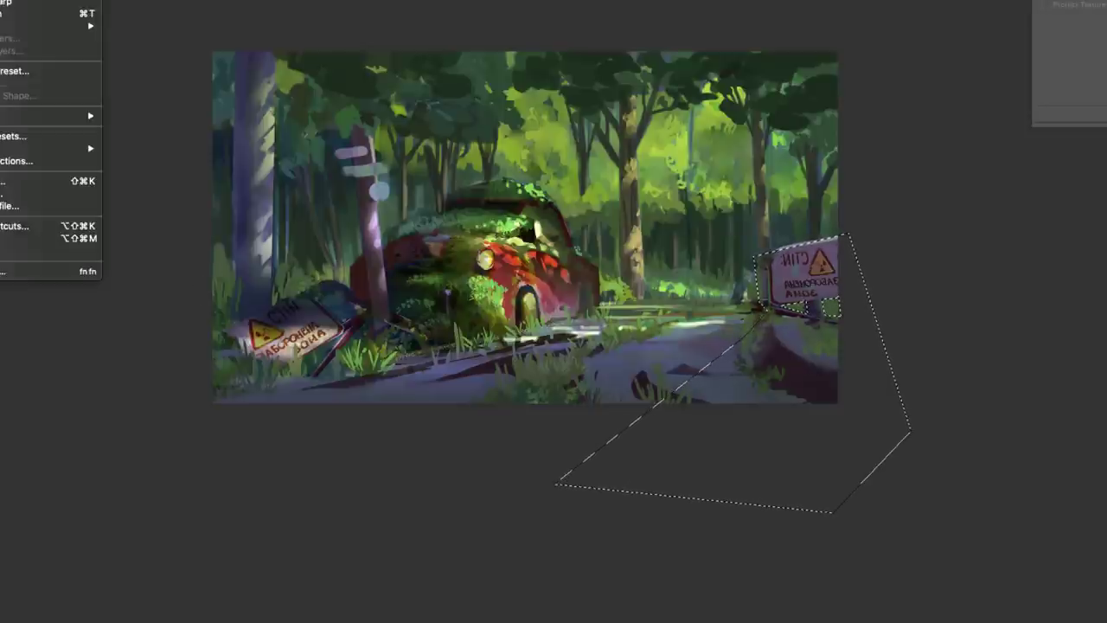
Undo the duplicated warning sign and redraw a Lasso selection around the right sign.
click(820, 4)
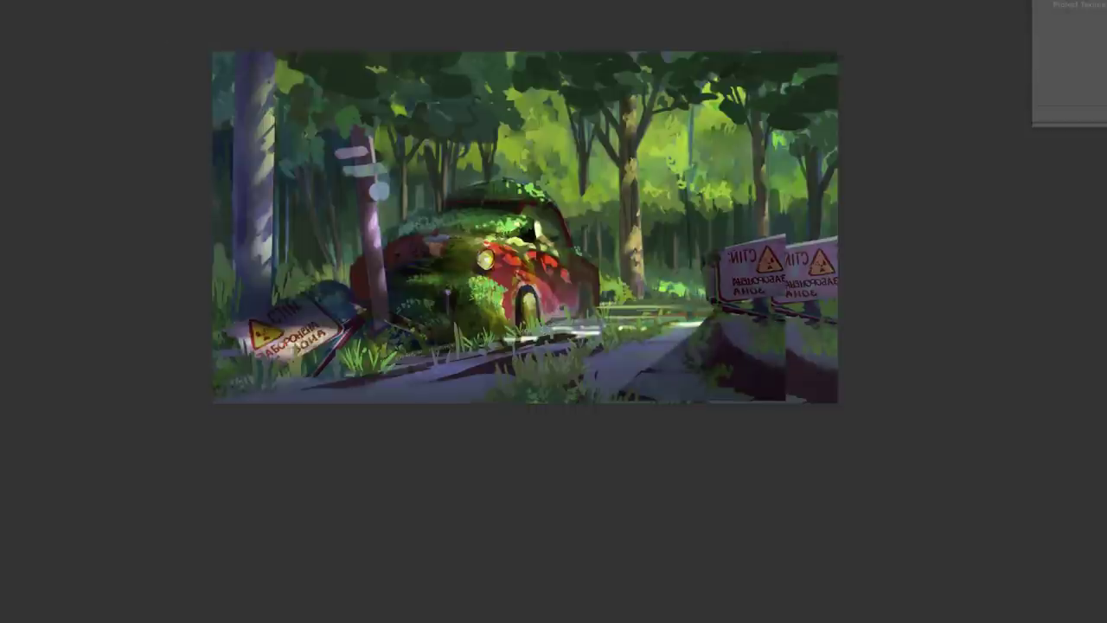
key(ctrl+z)
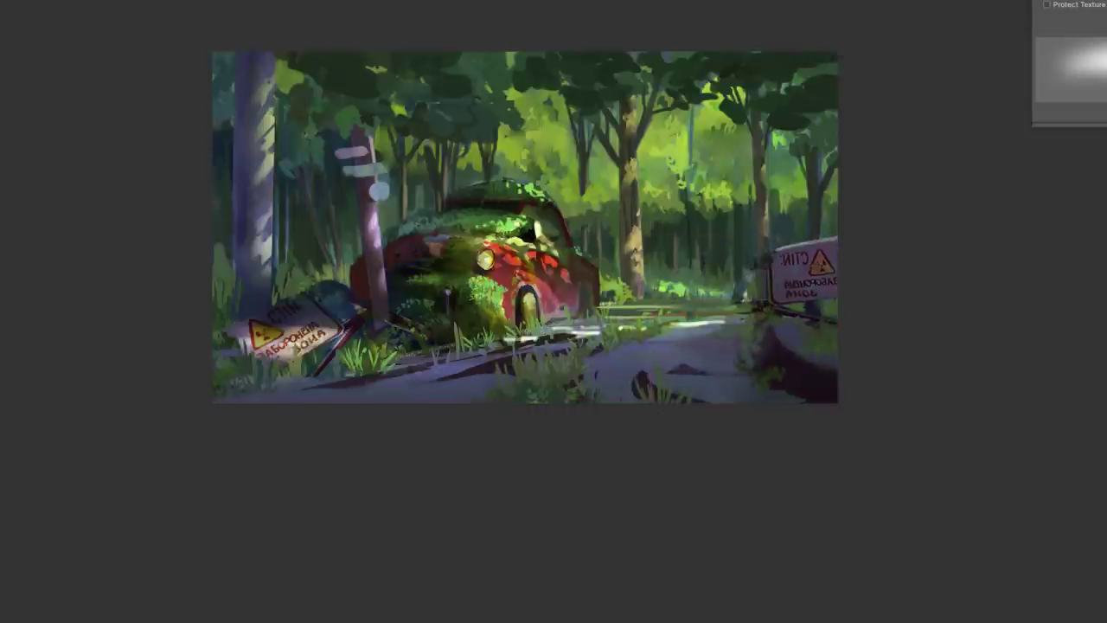
key(l)
mouse_move(846, 233)
mouse_down()
mouse_move(754, 305)
mouse_move(606, 319)
mouse_move(577, 230)
mouse_move(446, 194)
mouse_move(333, 276)
mouse_move(232, 260)
mouse_move(910, 309)
mouse_move(904, 298)
mouse_up()
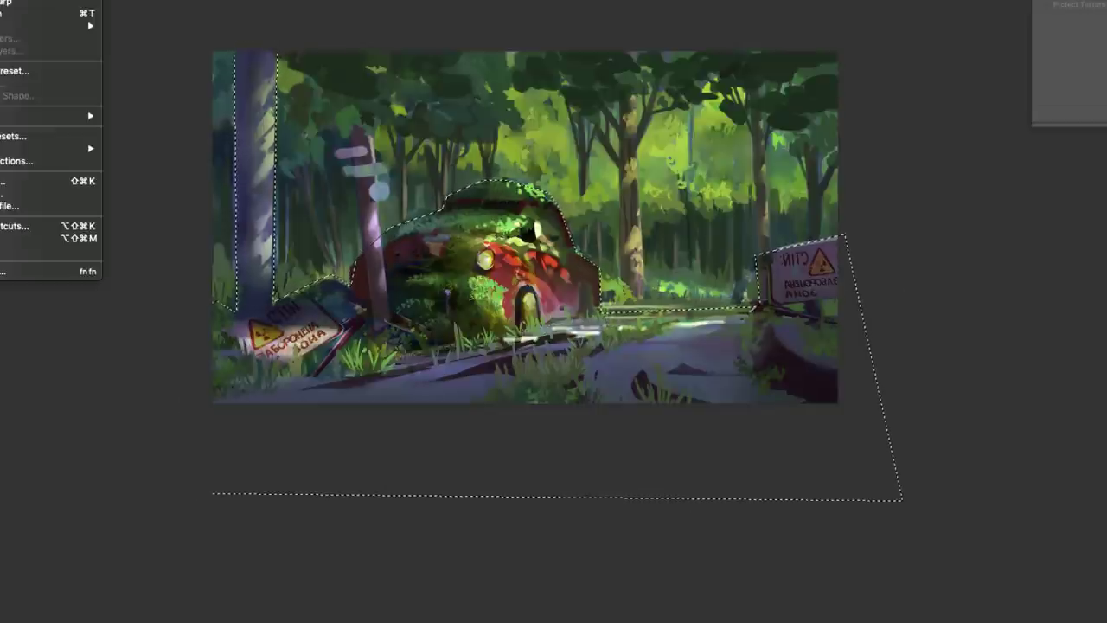
Apply Levels to the selection with black point 16 and white point 193.
drag(969, 7, 934, 10)
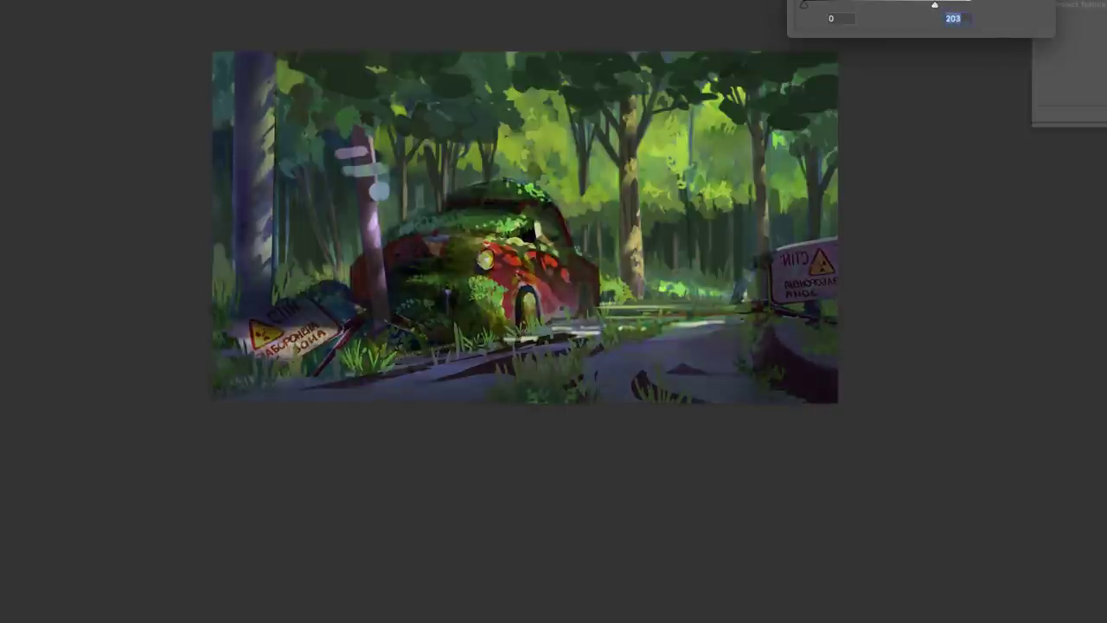
drag(804, 4, 813, 4)
drag(937, 5, 929, 8)
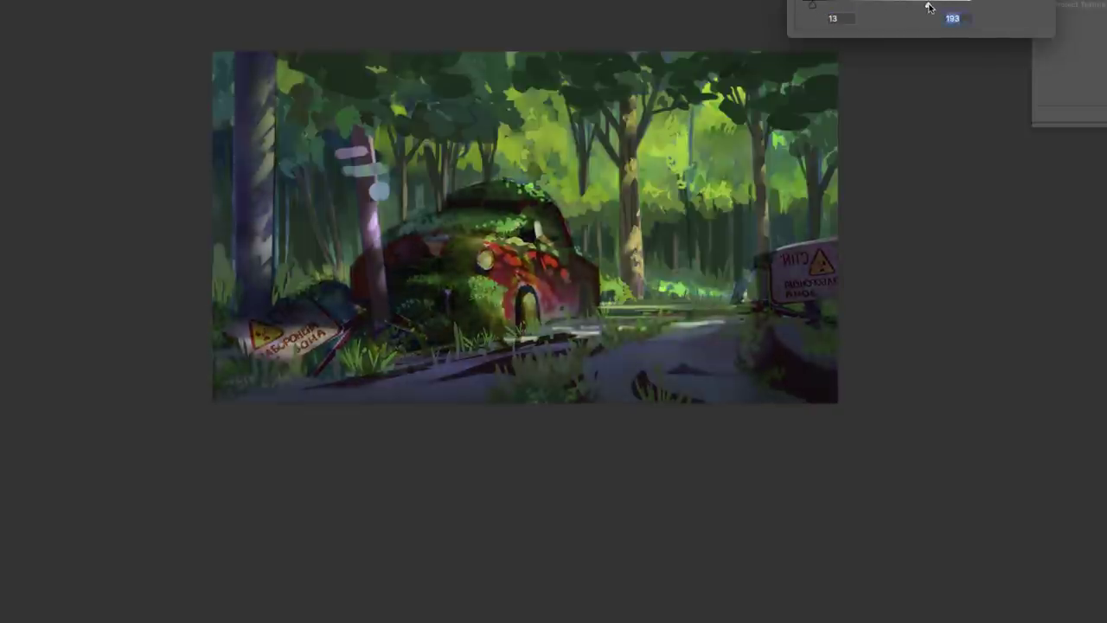
key(Return)
Adjust Color Balance on the Shadows range.
key(super+b)
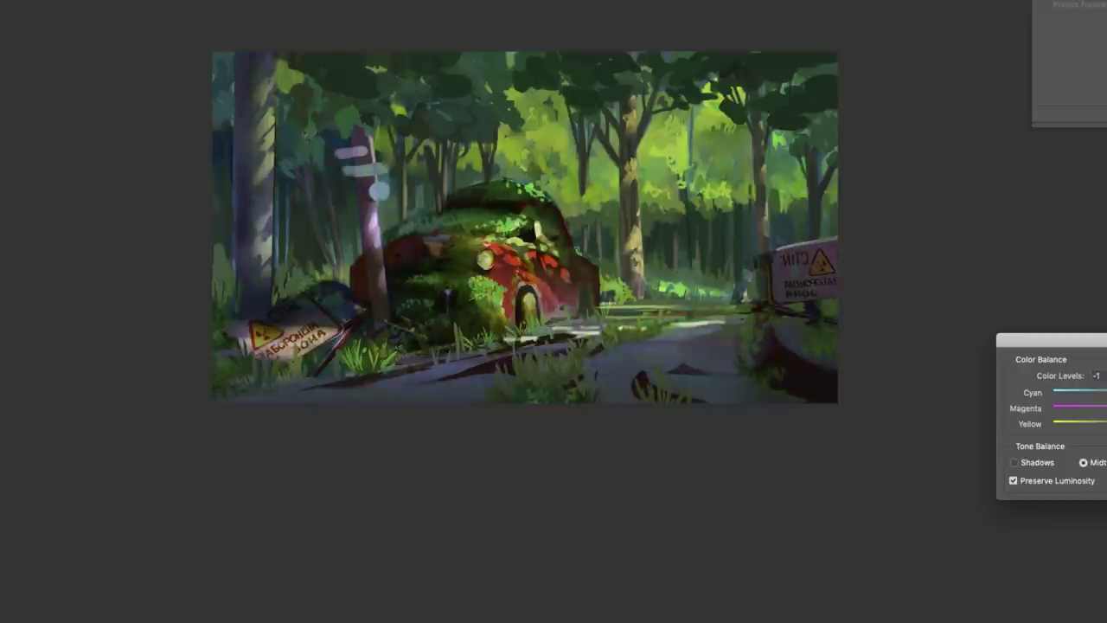
key(super+1)
key(Return)
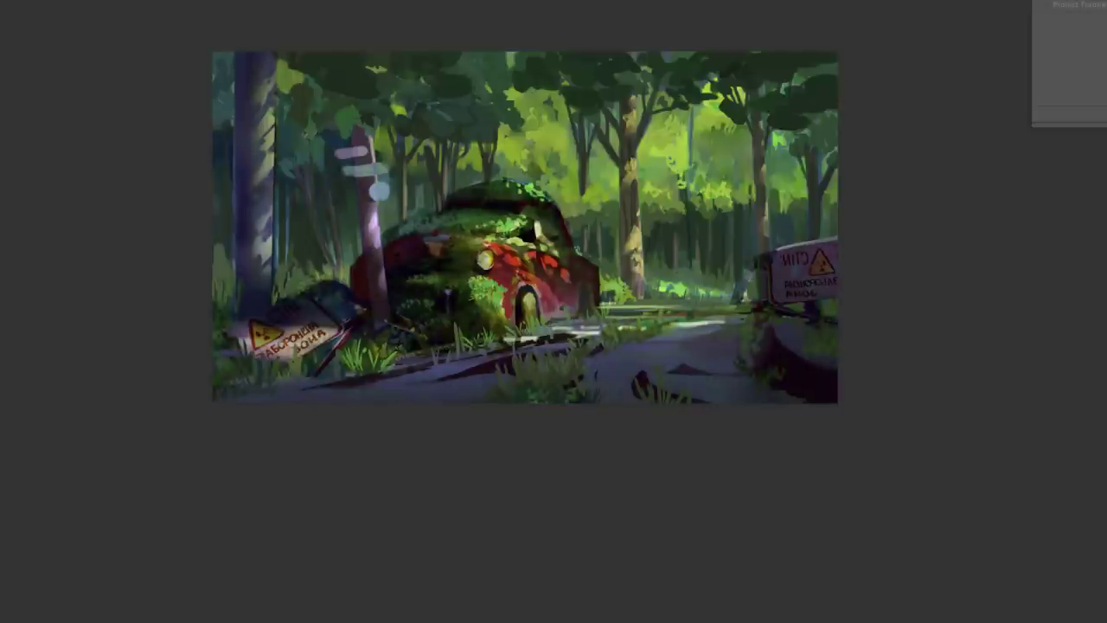
Raise the black point in a second Levels adjustment to deepen the shadows.
key(super+l)
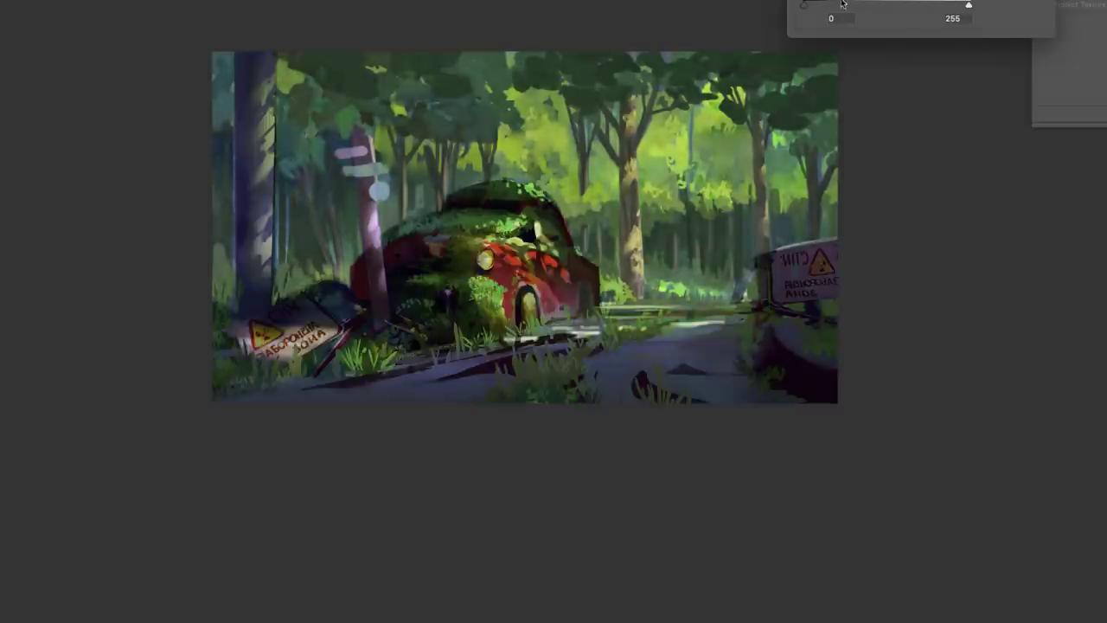
drag(804, 4, 810, 5)
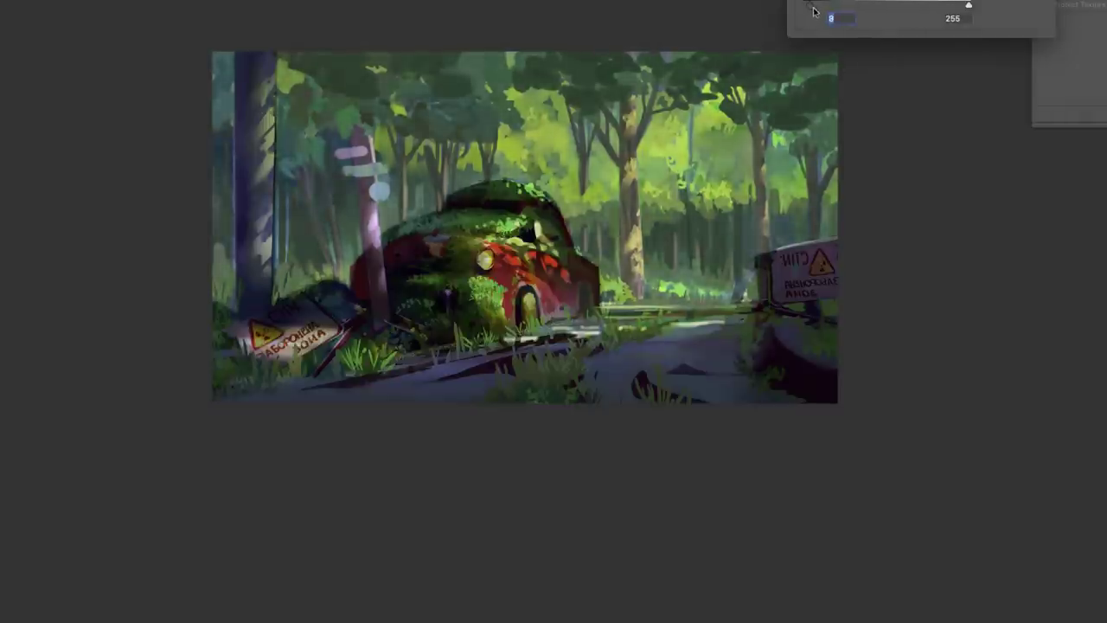
key(Return)
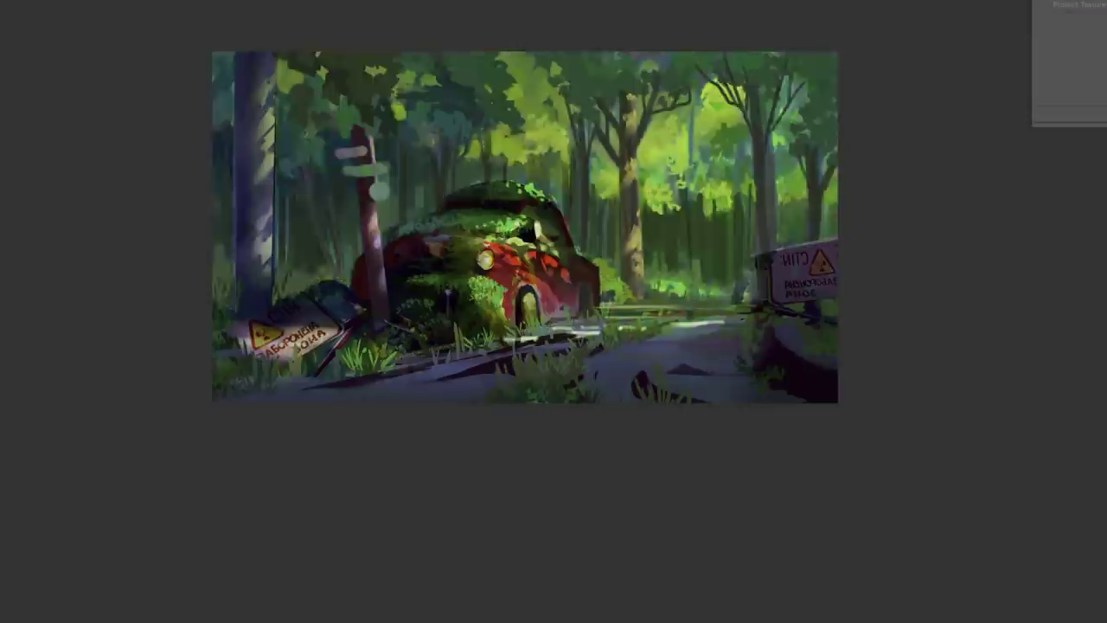
key(alt+l)
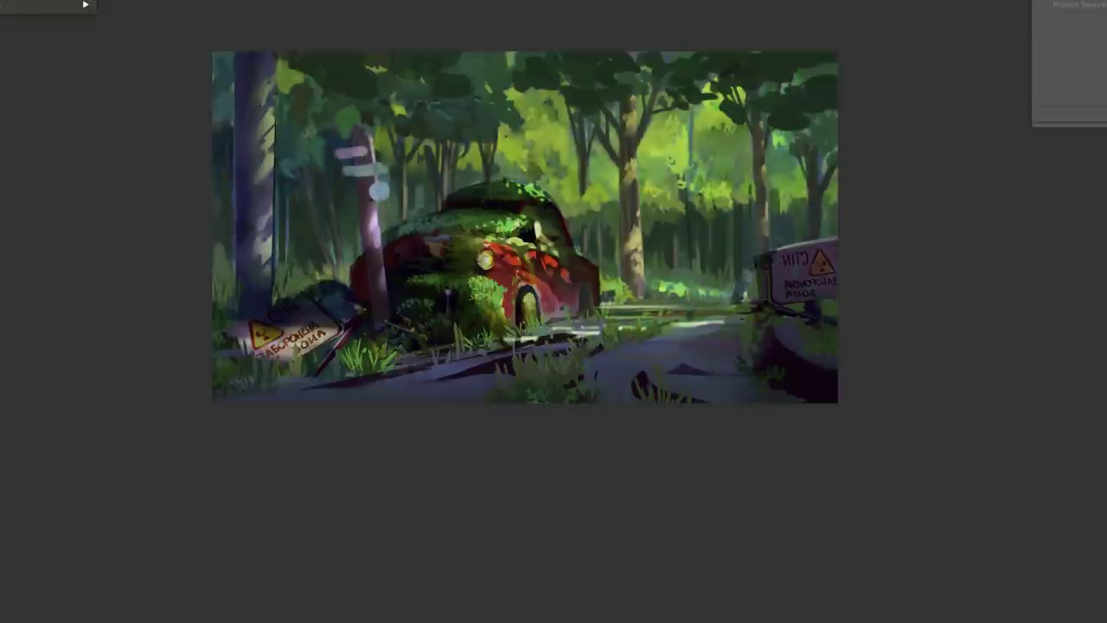
key(ctrl+l)
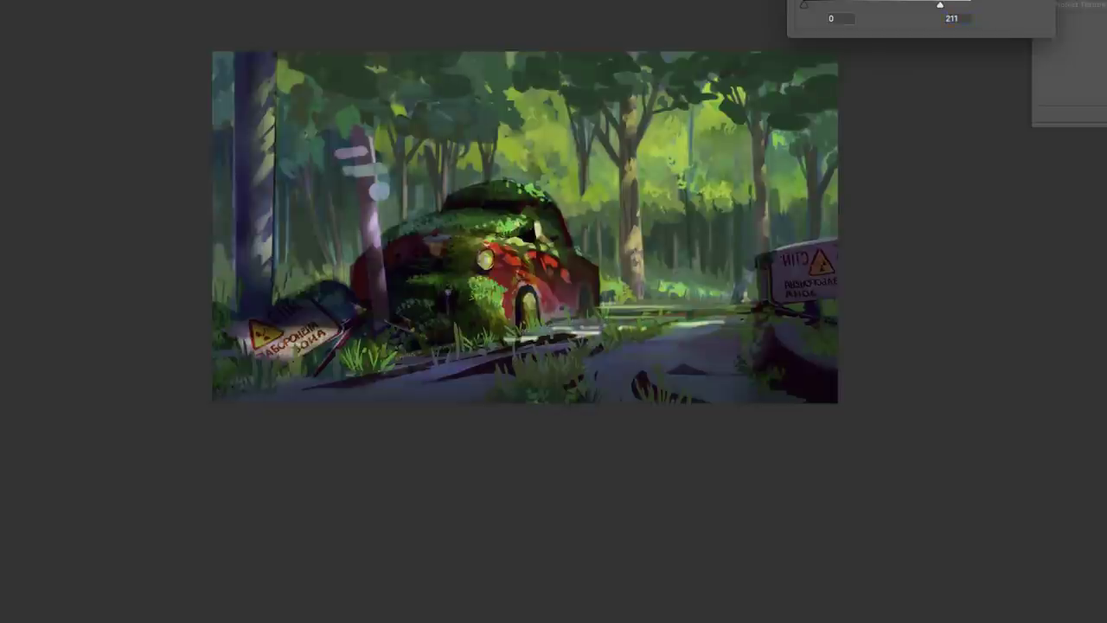
Split the Underlying Layer black slider to 41/57 in Blending Options.
key(Return)
drag(41, 522, 79, 524)
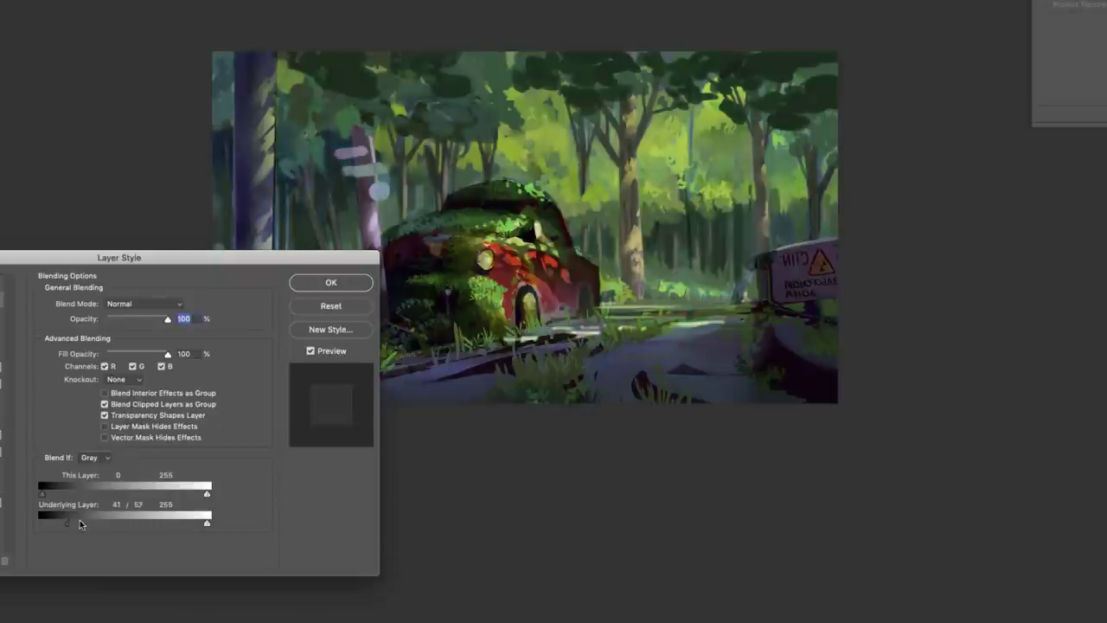
click(330, 281)
Flip the canvas horizontally and paint the figure on the path darker.
key(ctrl+minus)
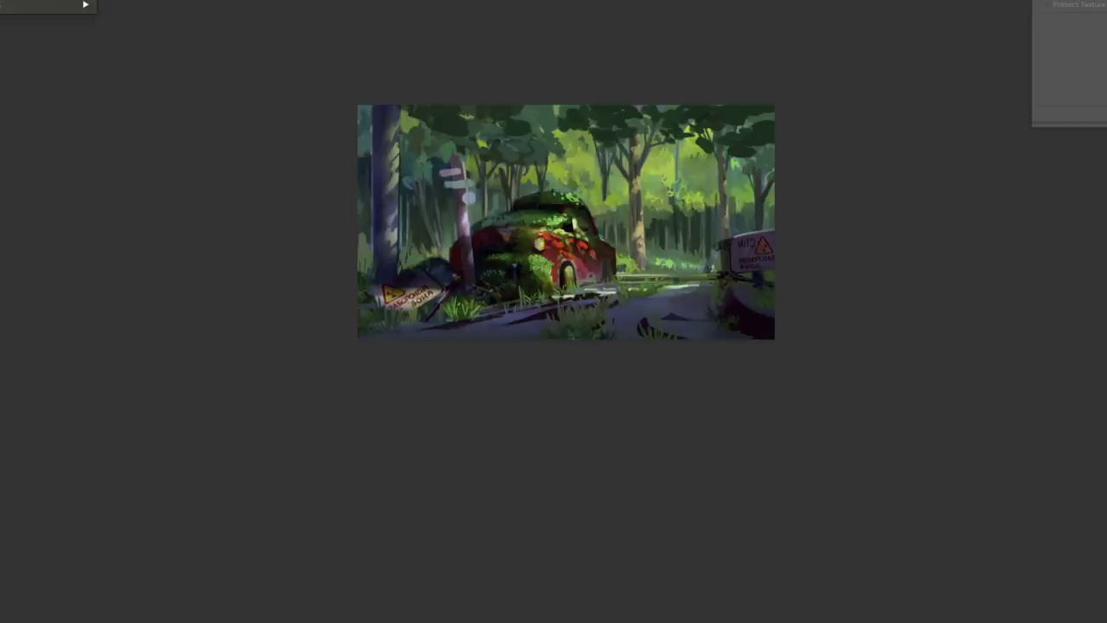
key(h)
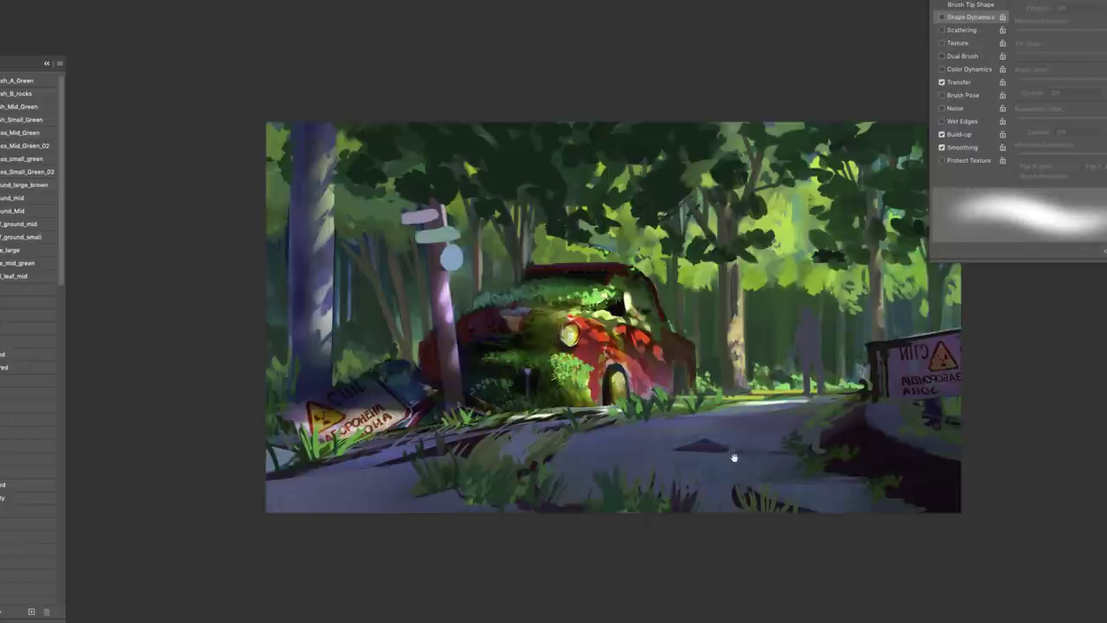
drag(733, 457, 635, 450)
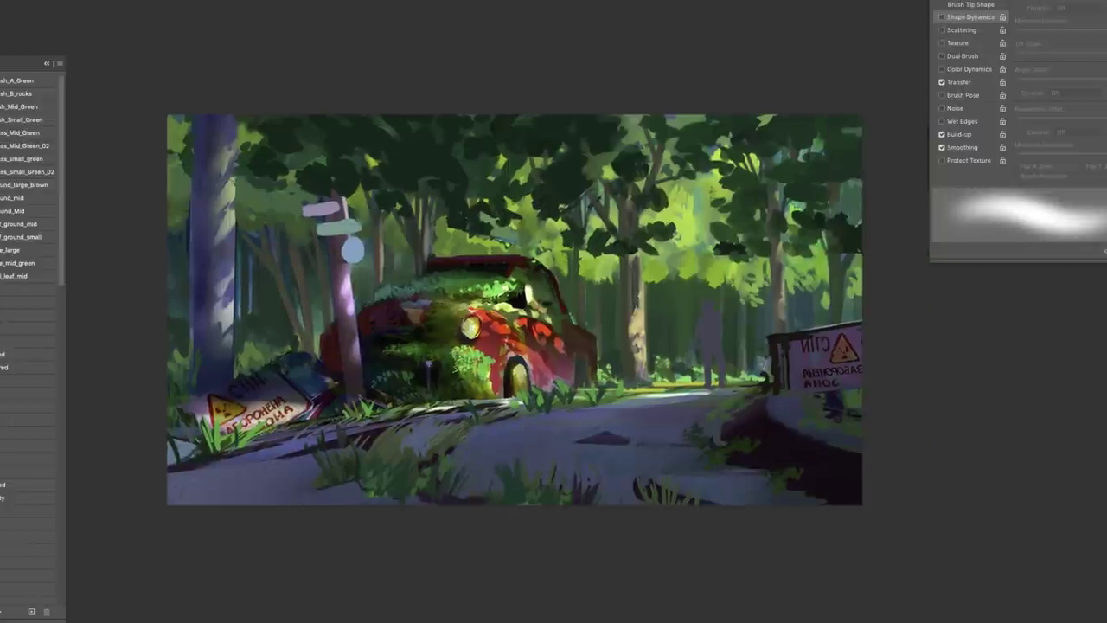
drag(711, 385, 704, 298)
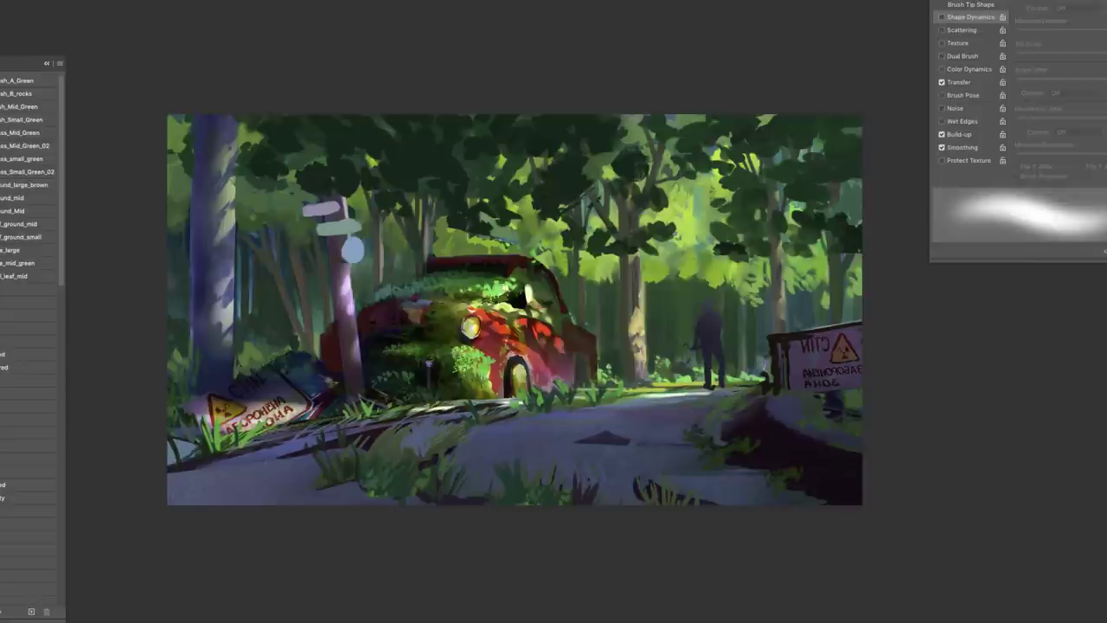
Zoom in and paint light strokes on the figure's head.
key(ctrl+plus)
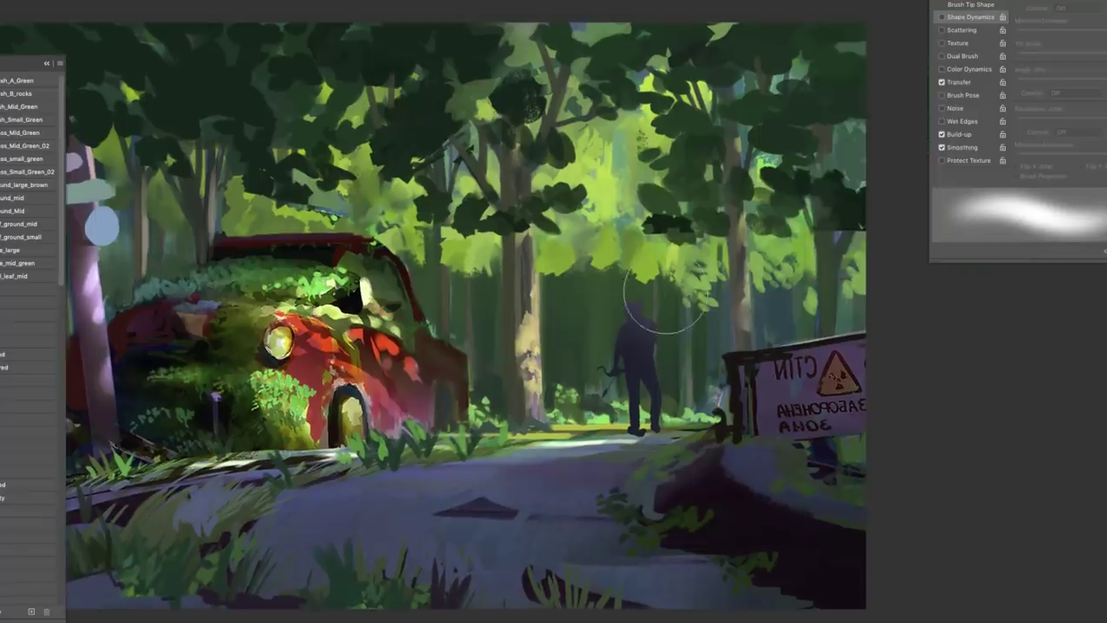
right_click(684, 315)
key(Escape)
drag(630, 304, 649, 322)
Try several brush presets and settle on a thinner brush.
right_click(668, 370)
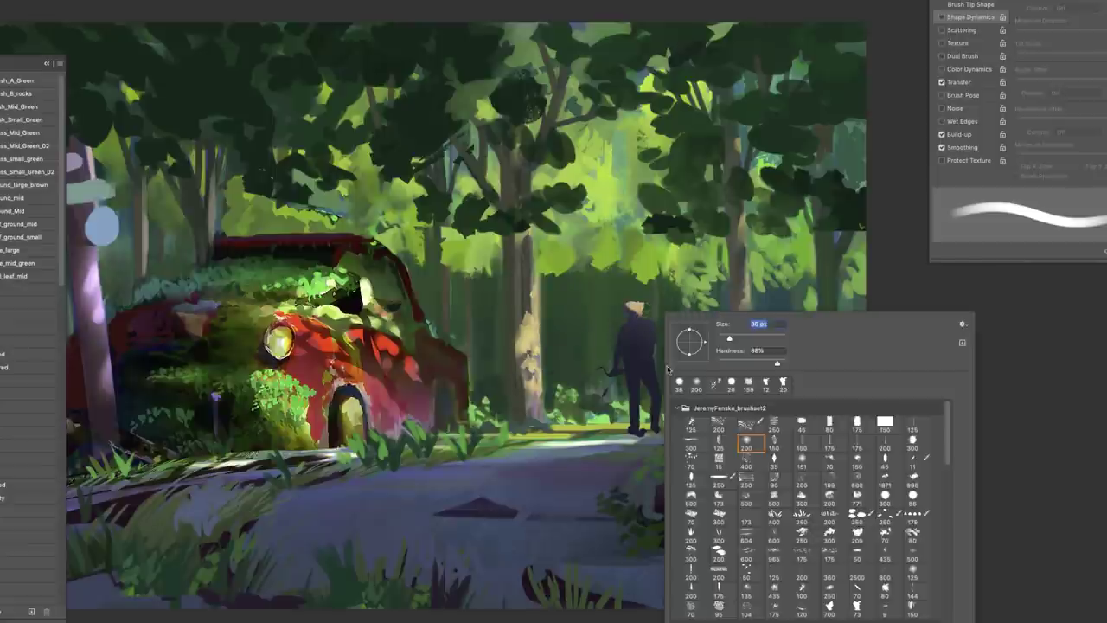
click(671, 372)
key(Escape)
right_click(642, 377)
key(Escape)
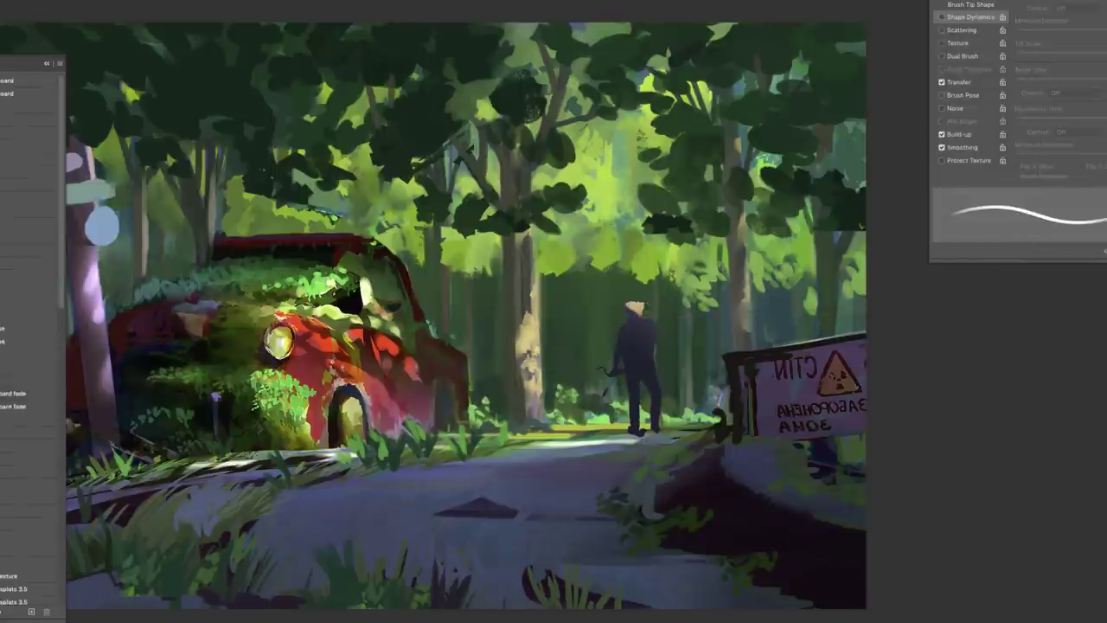
right_click(761, 387)
click(760, 388)
key(Escape)
right_click(667, 358)
click(896, 527)
key(Escape)
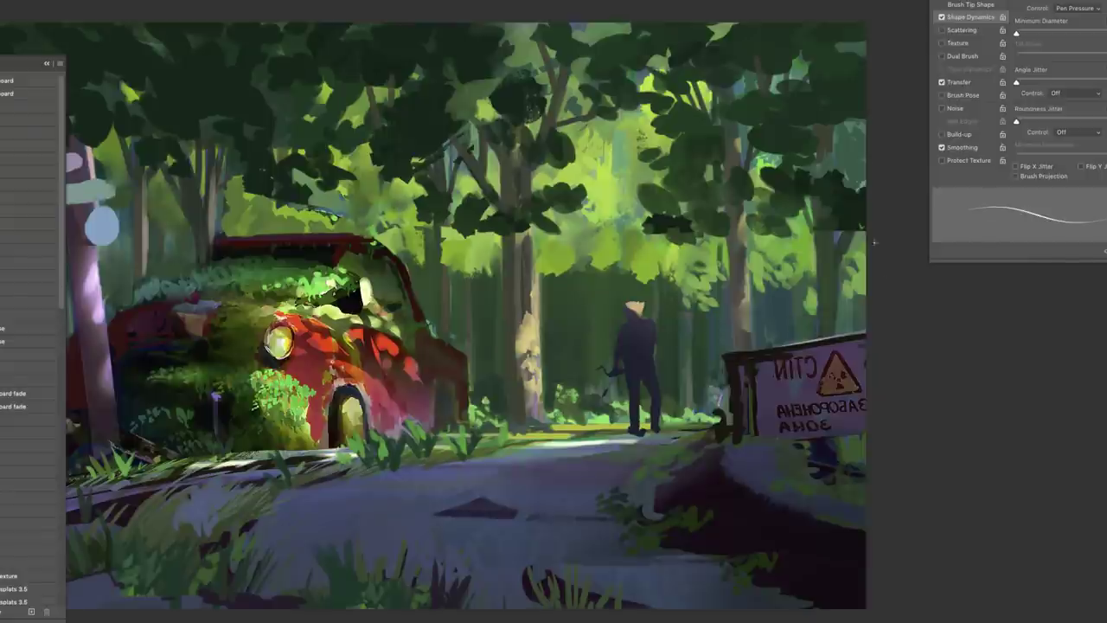
right_click(663, 385)
key(Escape)
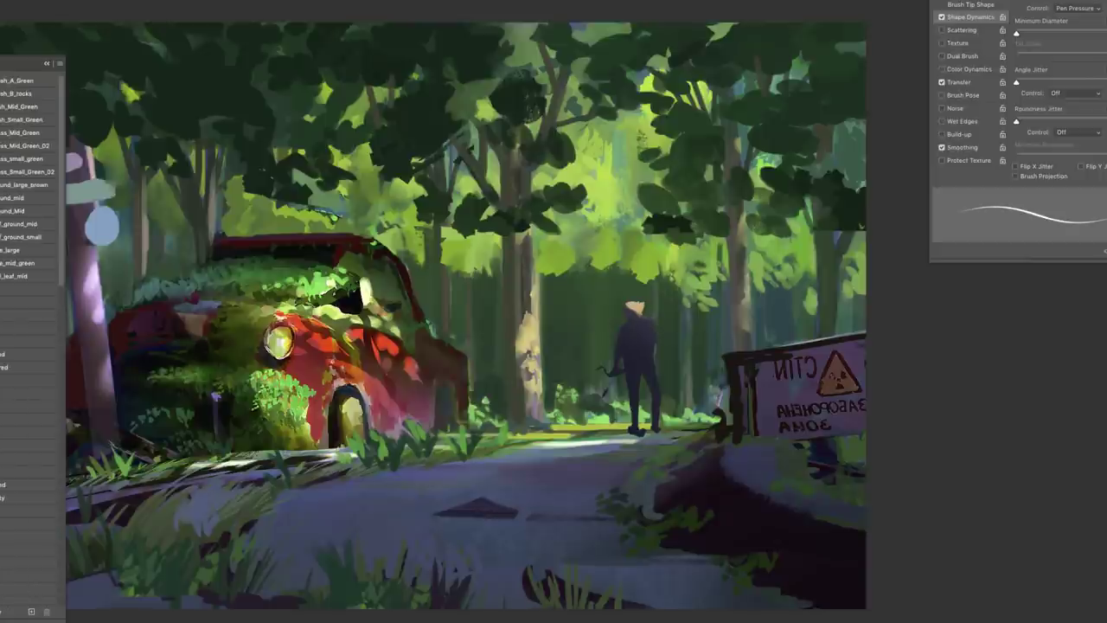
Paint the figure's shoulder, jacket and back light grey, and repaint the tie and chest.
mouse_move(652, 322)
mouse_down()
mouse_move(654, 344)
mouse_move(649, 320)
mouse_up()
mouse_move(626, 372)
mouse_down()
mouse_move(647, 346)
mouse_move(650, 363)
mouse_up()
mouse_move(645, 320)
mouse_down()
mouse_move(648, 366)
mouse_move(629, 372)
mouse_move(623, 350)
mouse_up()
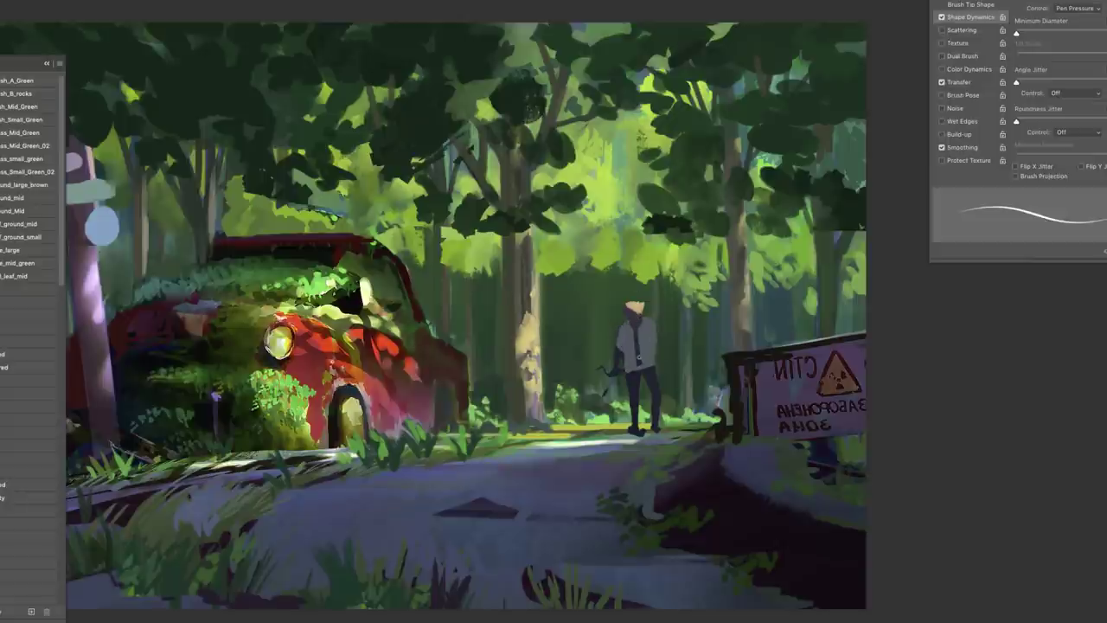
mouse_move(637, 332)
mouse_down()
mouse_move(643, 369)
mouse_move(642, 344)
mouse_up()
Add darker shading to the jacket with a different brush.
right_click(652, 308)
click(692, 415)
key(Return)
mouse_move(640, 331)
mouse_down()
mouse_move(639, 364)
mouse_move(623, 344)
mouse_up()
Set a smaller brush size in the brush presets.
right_click(693, 265)
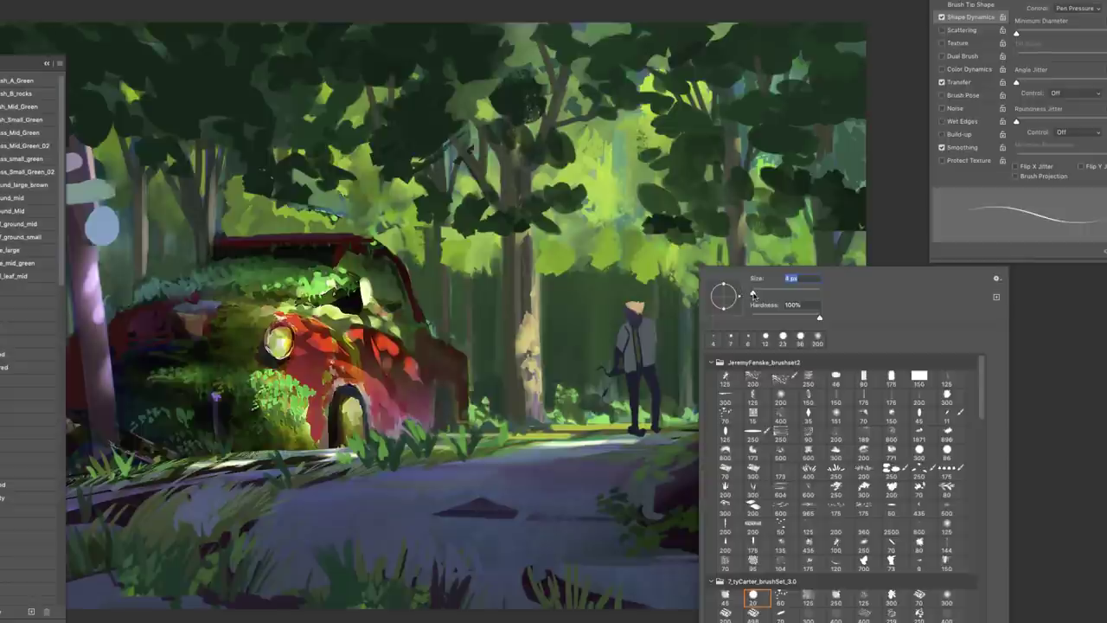
click(754, 298)
key(Return)
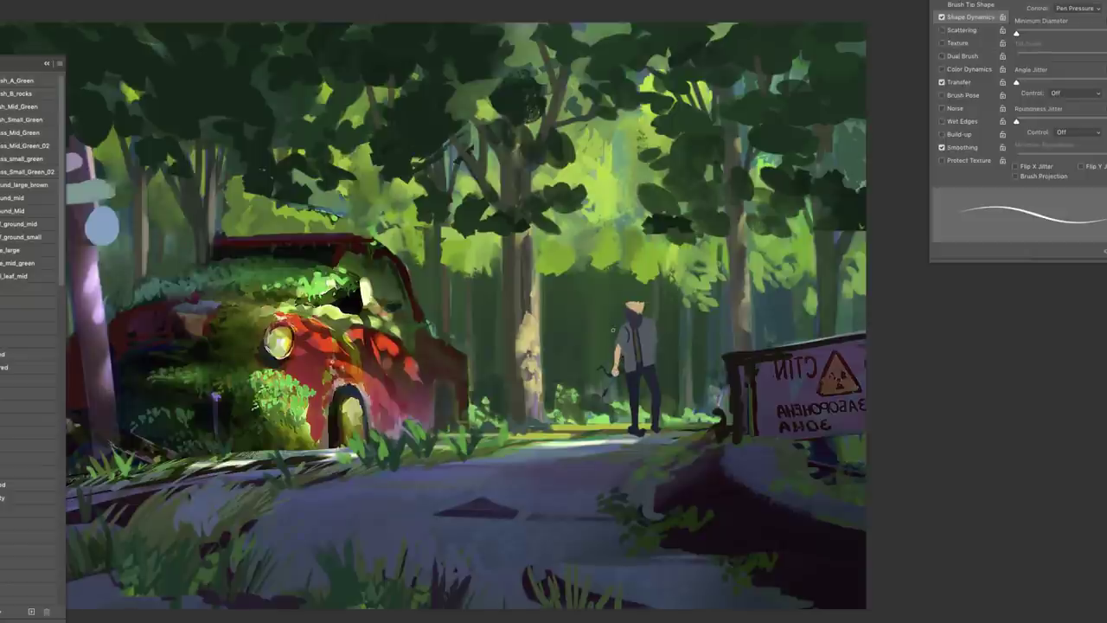
right_click(668, 310)
click(886, 262)
Zoom in, paint a stick in the figure's hand and a light sleeve cuff at the wrist.
key(ctrl+plus)
key(ctrl+plus)
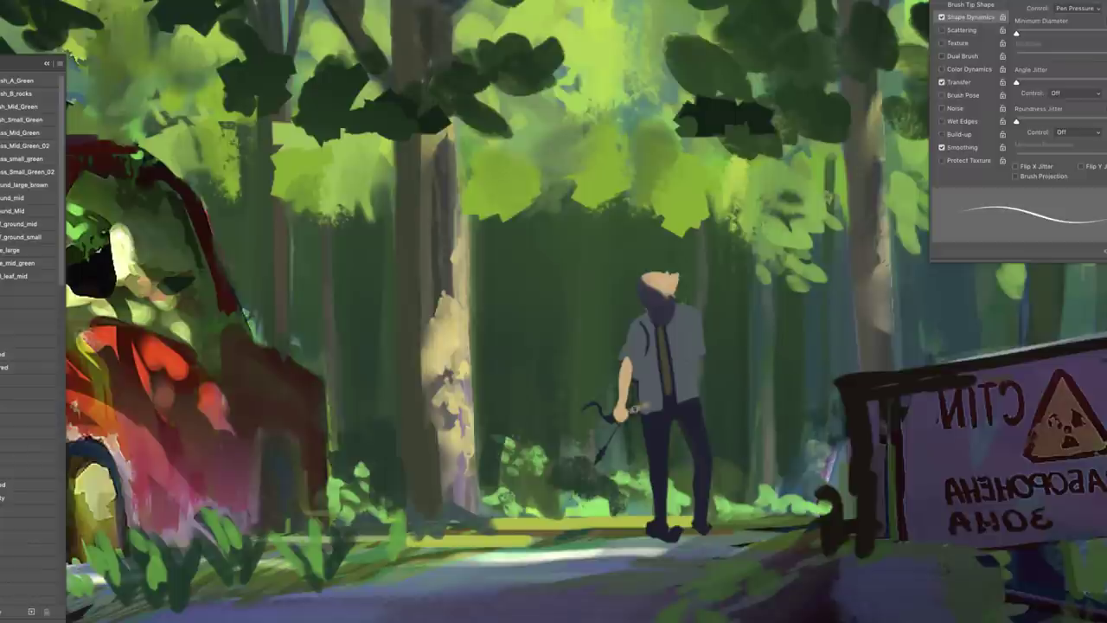
drag(687, 370, 595, 410)
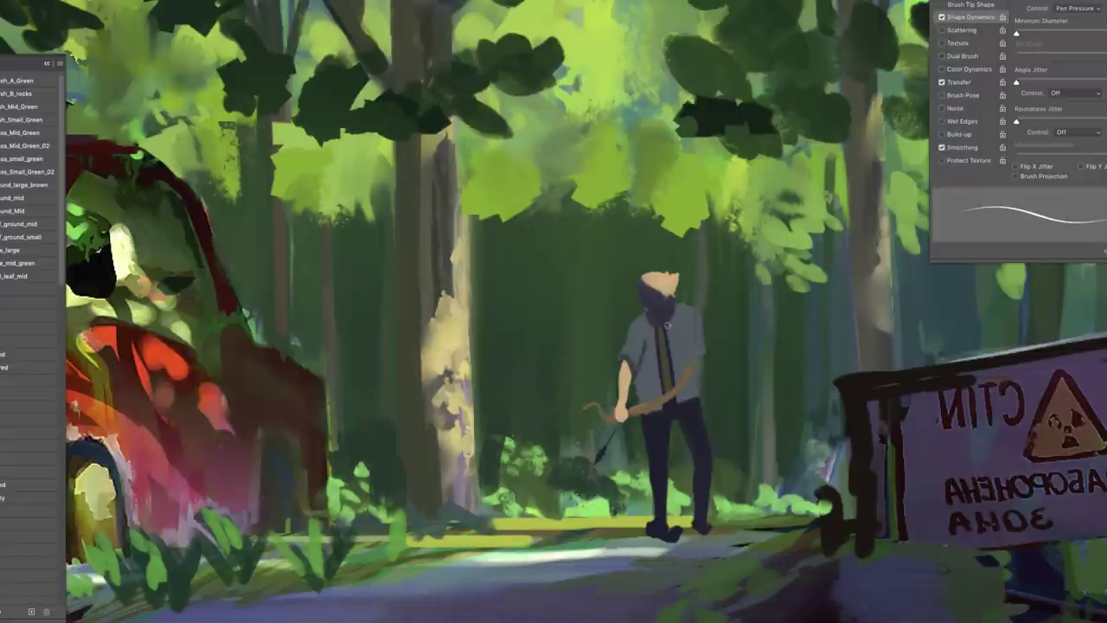
mouse_move(697, 360)
mouse_down()
mouse_move(667, 358)
mouse_move(698, 358)
mouse_up()
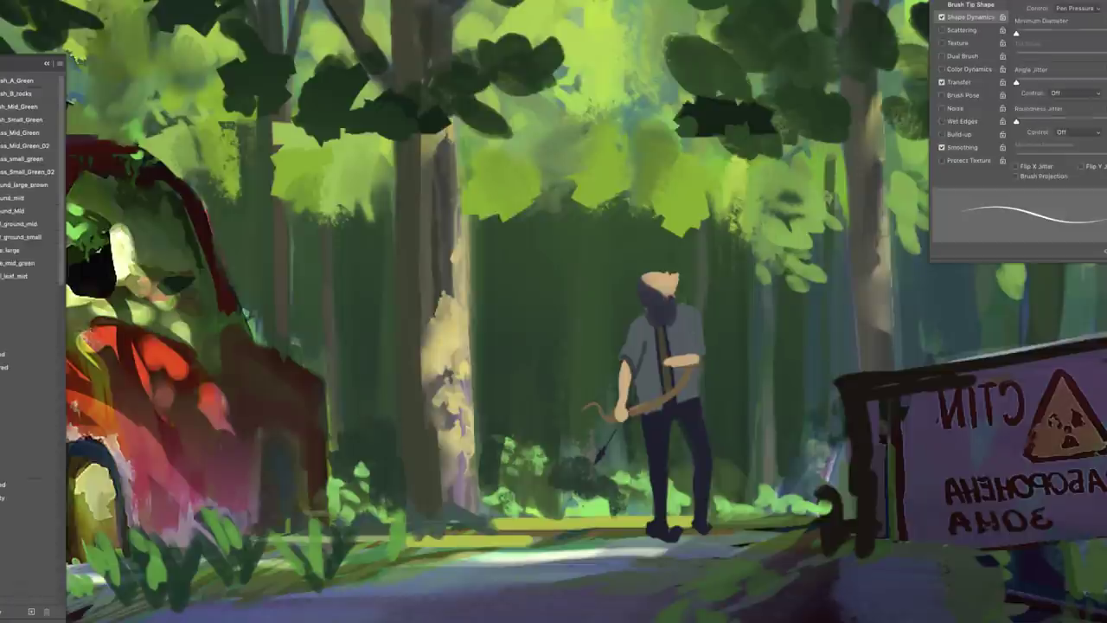
key(ctrl+z)
key(ctrl+z)
drag(699, 362, 668, 369)
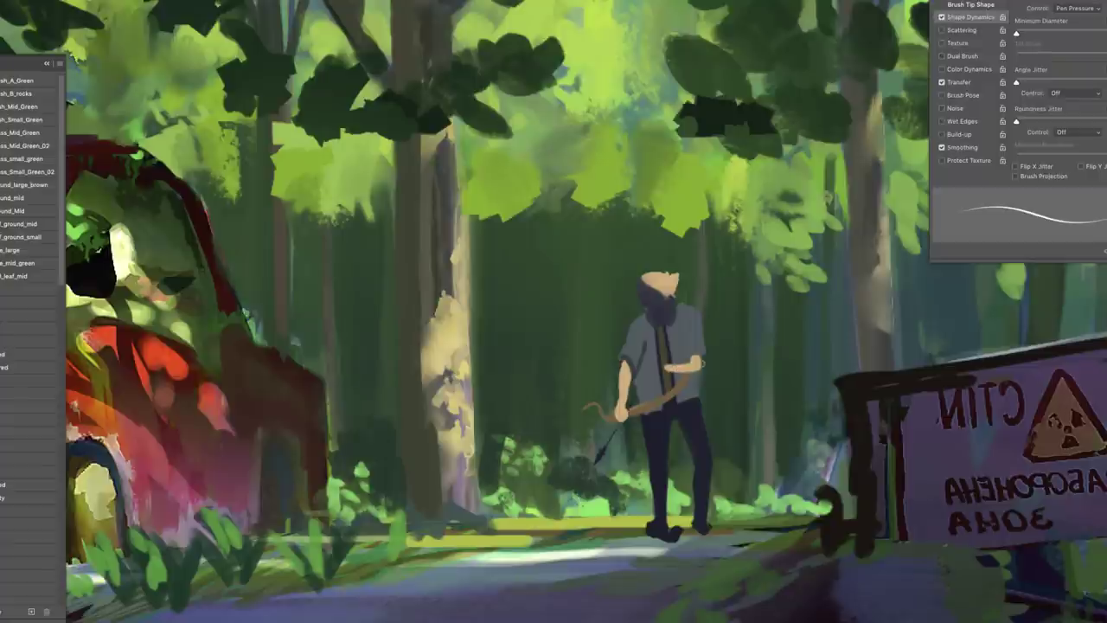
Paint skin tone on the figure's hands and darken the right sleeve edge.
key(v)
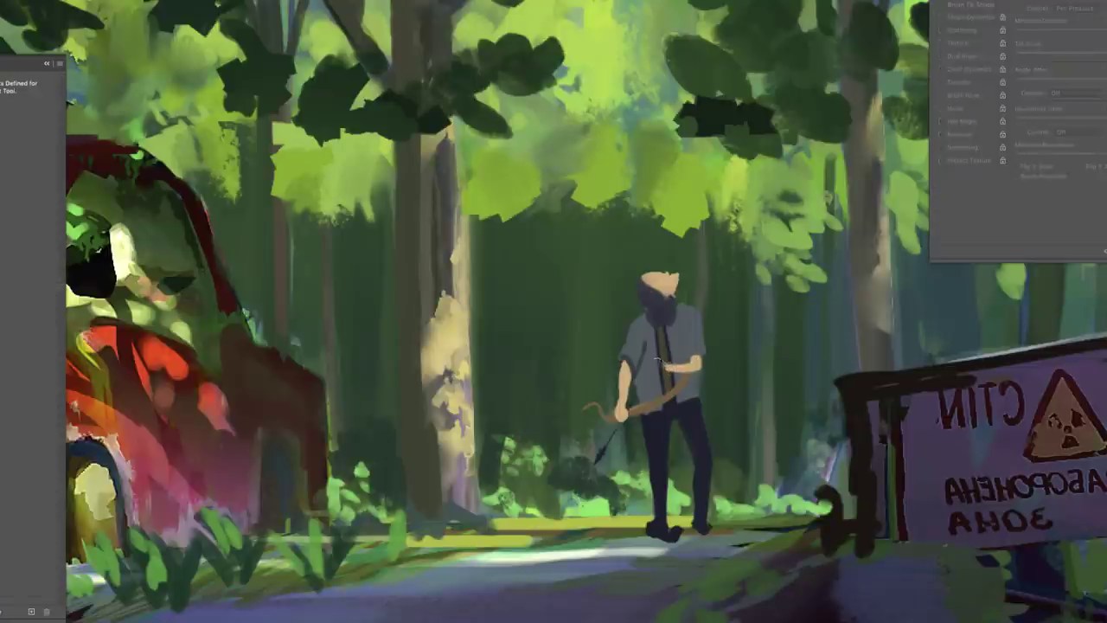
key(b)
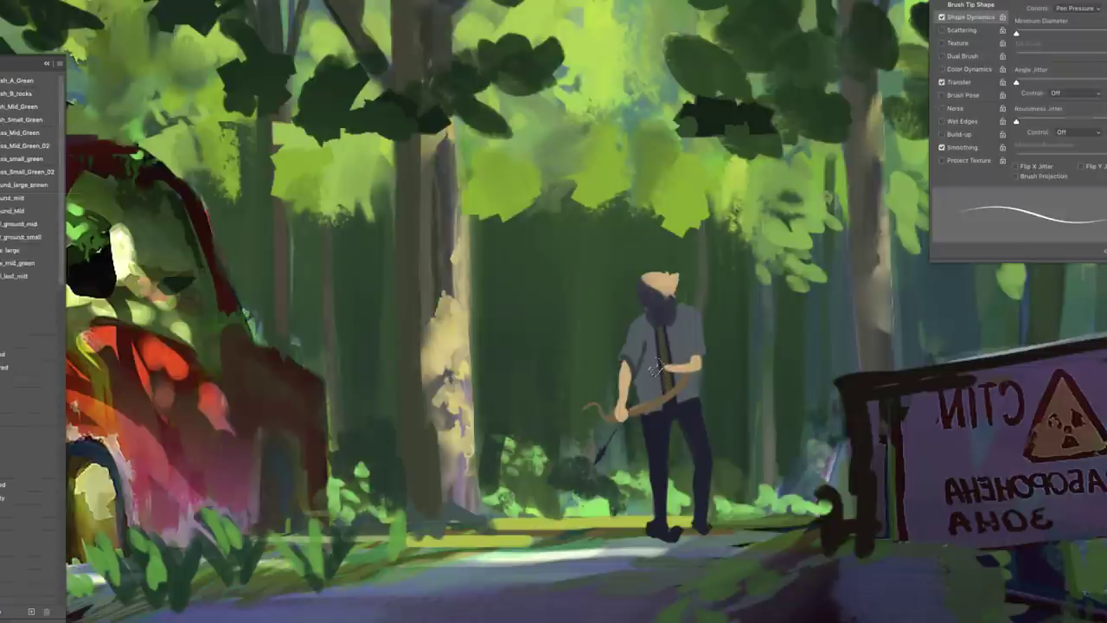
mouse_move(654, 361)
mouse_down()
mouse_move(675, 370)
mouse_move(597, 454)
mouse_up()
key(u)
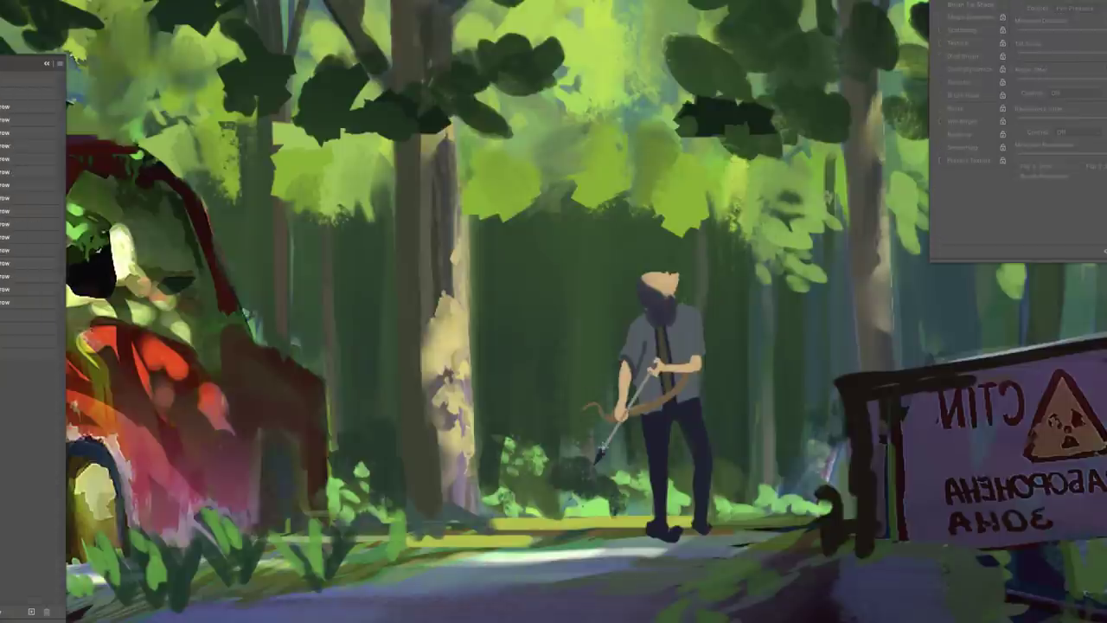
key(b)
drag(689, 372, 703, 367)
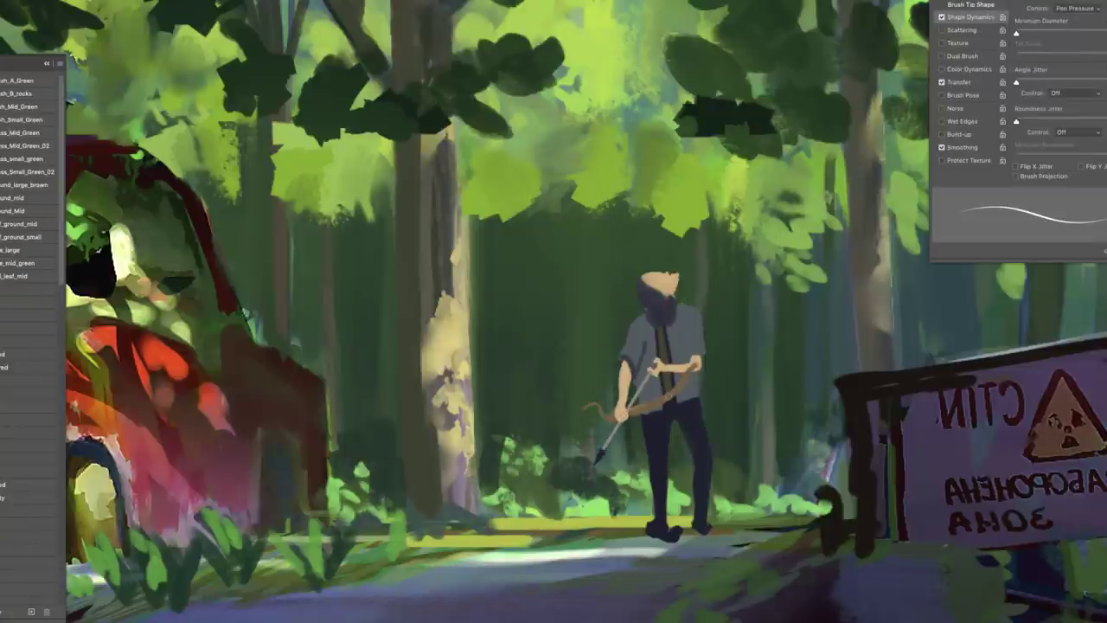
Paint the figure's head dark, then add a face and hair.
right_click(677, 298)
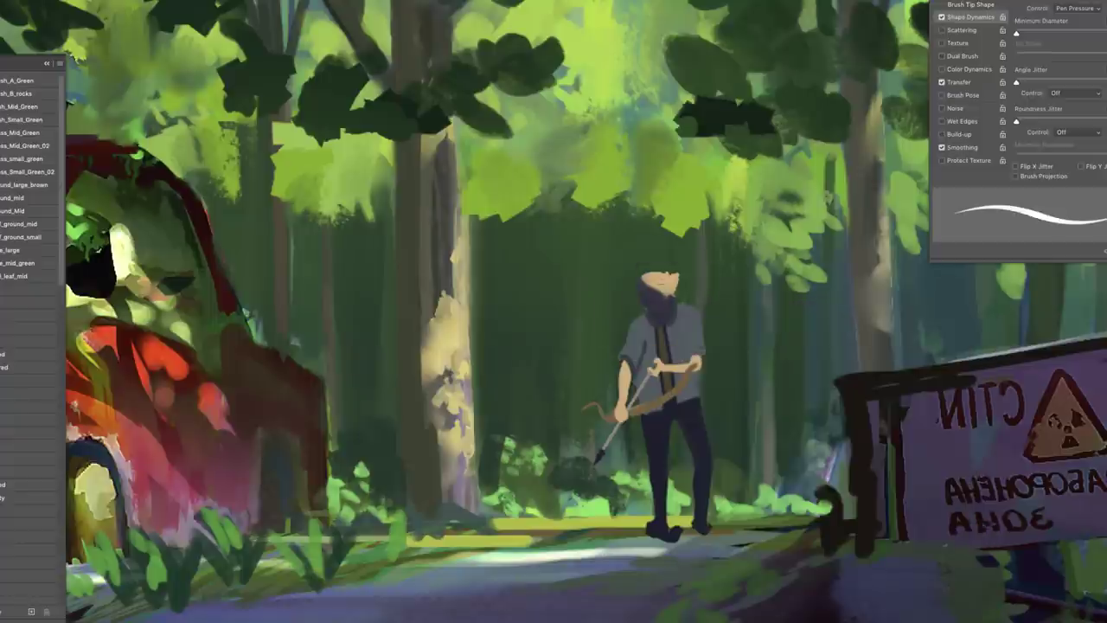
drag(640, 273, 668, 284)
right_click(679, 309)
click(671, 359)
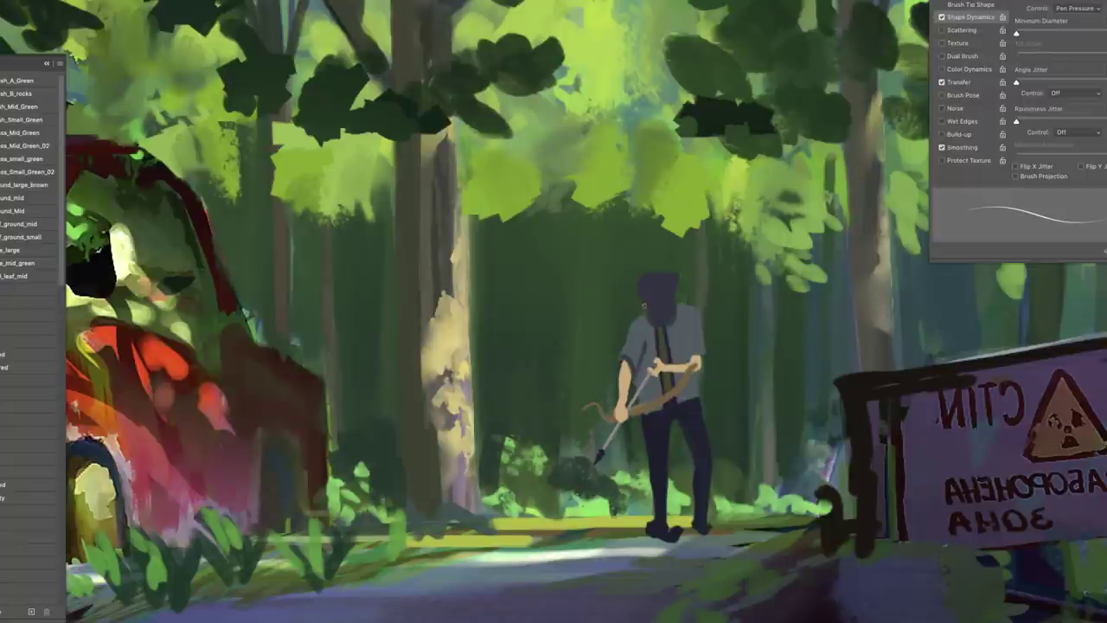
mouse_move(645, 297)
mouse_down()
mouse_move(668, 323)
mouse_move(670, 291)
mouse_move(657, 315)
mouse_up()
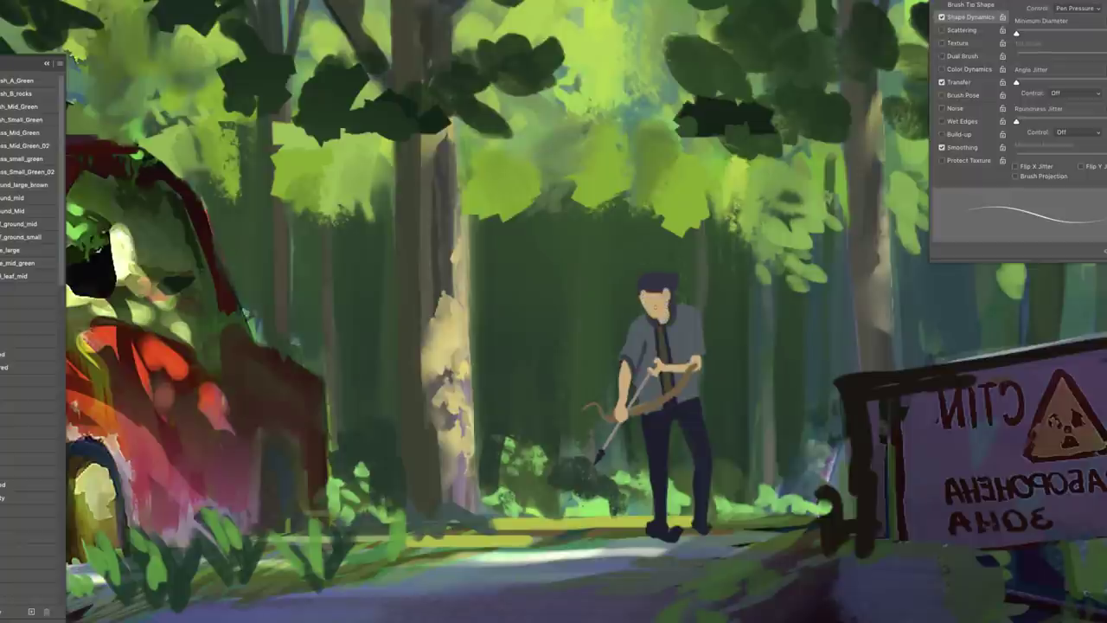
Sample a dark colour from the hair and dab it onto the figure's hair.
alt+click(643, 273)
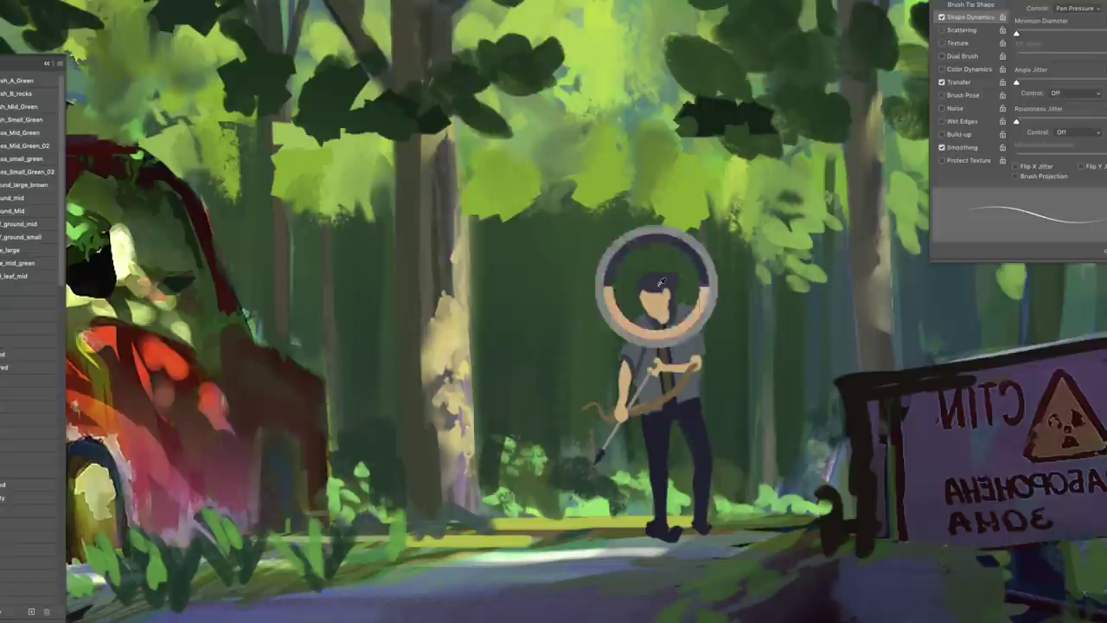
click(663, 291)
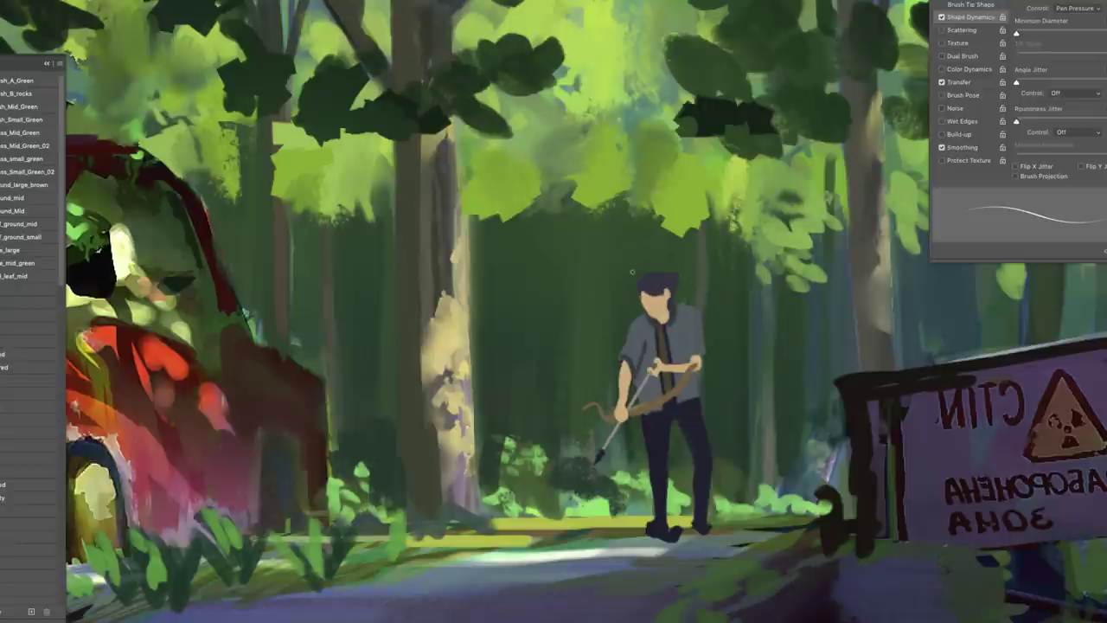
right_click(813, 312)
scroll(959, 484, down, 3)
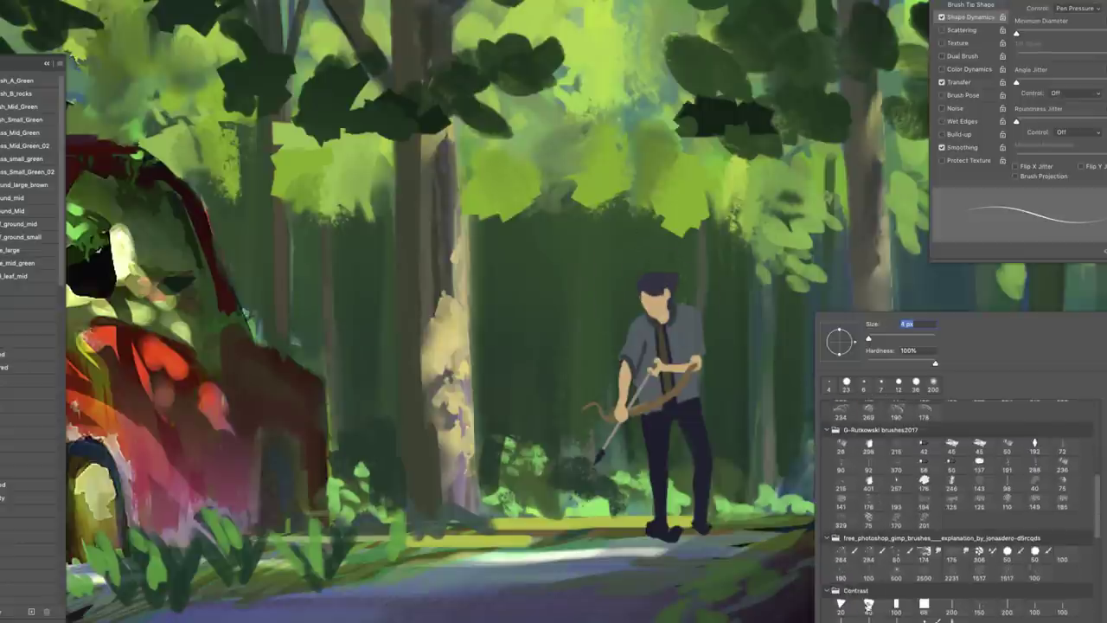
Switch brushes and paint dark shading on the figure's waist, belt and both legs.
click(865, 602)
key(Return)
right_click(697, 313)
double_click(779, 468)
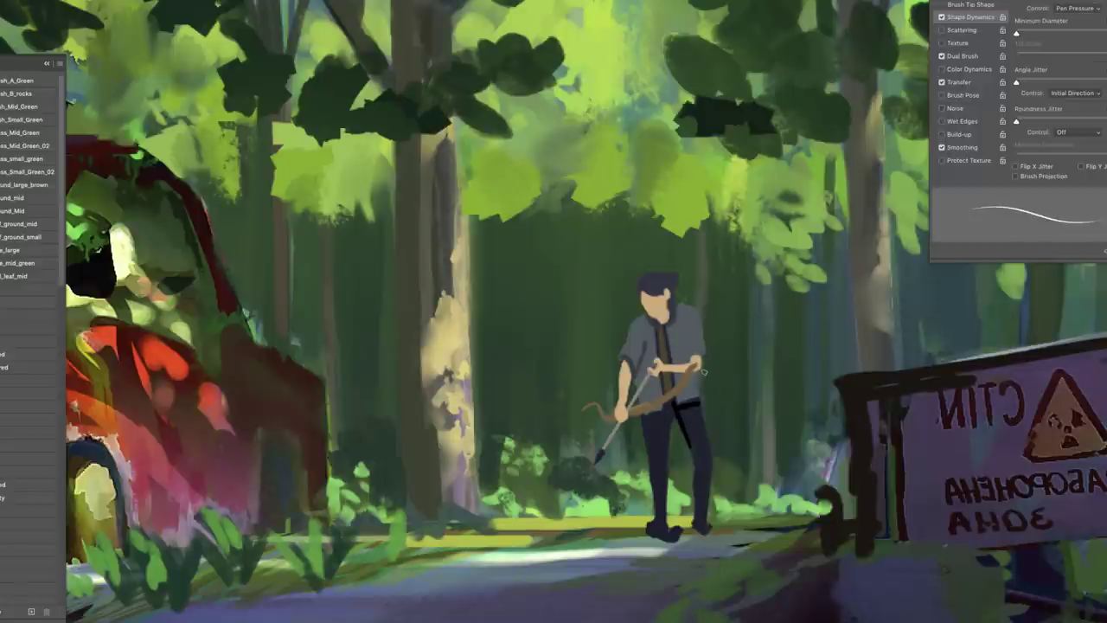
mouse_move(692, 405)
mouse_down()
mouse_move(689, 419)
mouse_move(673, 400)
mouse_move(667, 424)
mouse_move(695, 468)
mouse_up()
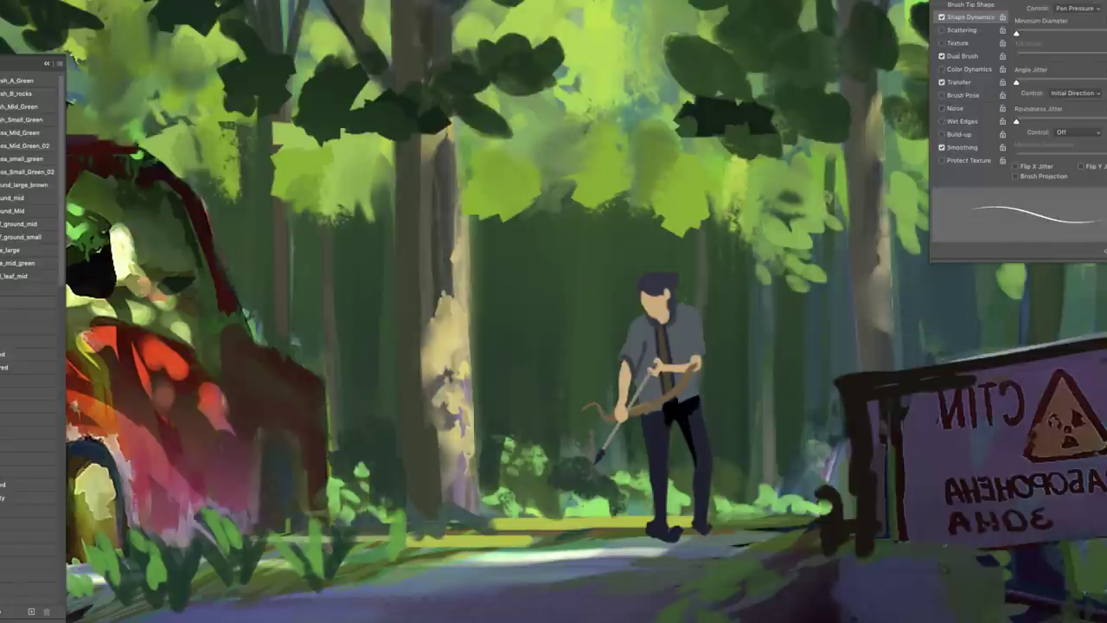
mouse_move(654, 414)
mouse_down()
mouse_move(669, 418)
mouse_move(668, 455)
mouse_move(699, 529)
mouse_up()
mouse_move(705, 484)
mouse_down()
mouse_move(704, 523)
mouse_move(707, 388)
mouse_move(663, 522)
mouse_up()
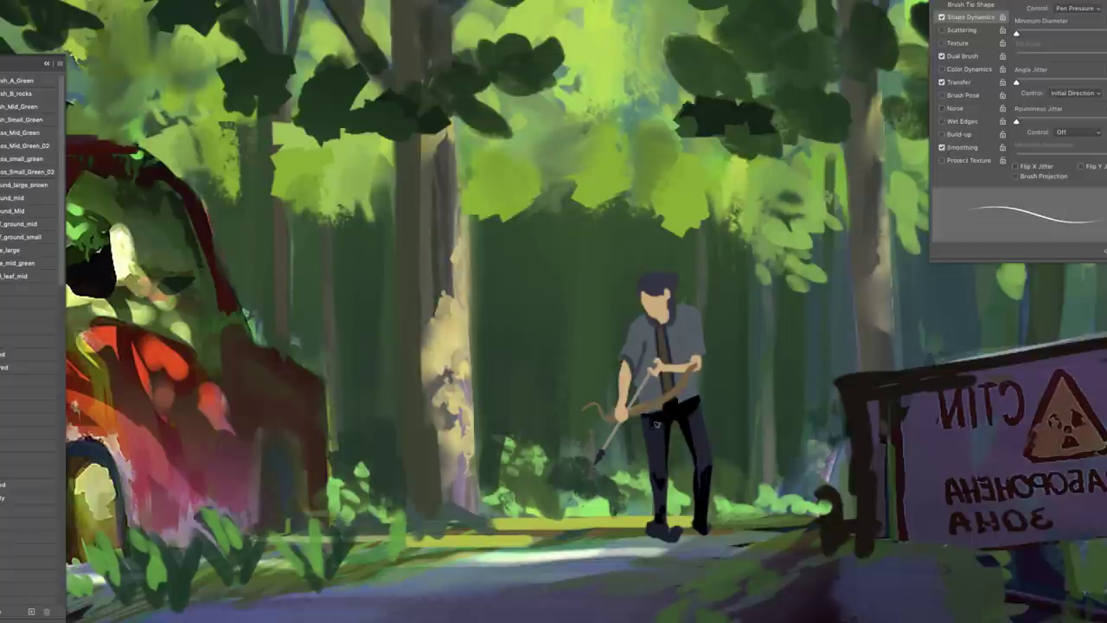
drag(646, 420, 643, 459)
Paint a dark edge on the left arm and a thin shadow along the shirt's side.
right_click(664, 312)
drag(626, 358, 624, 379)
click(753, 433)
key(Return)
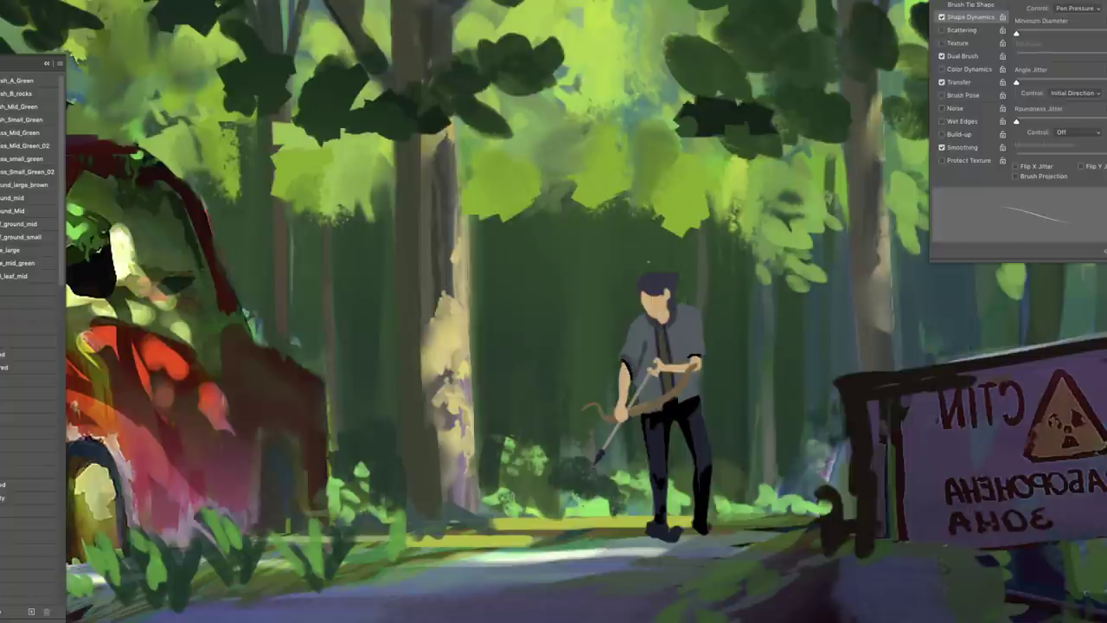
drag(685, 329, 684, 358)
With a new brush, shade the figure's neck and collar, then view the whole painting.
right_click(658, 294)
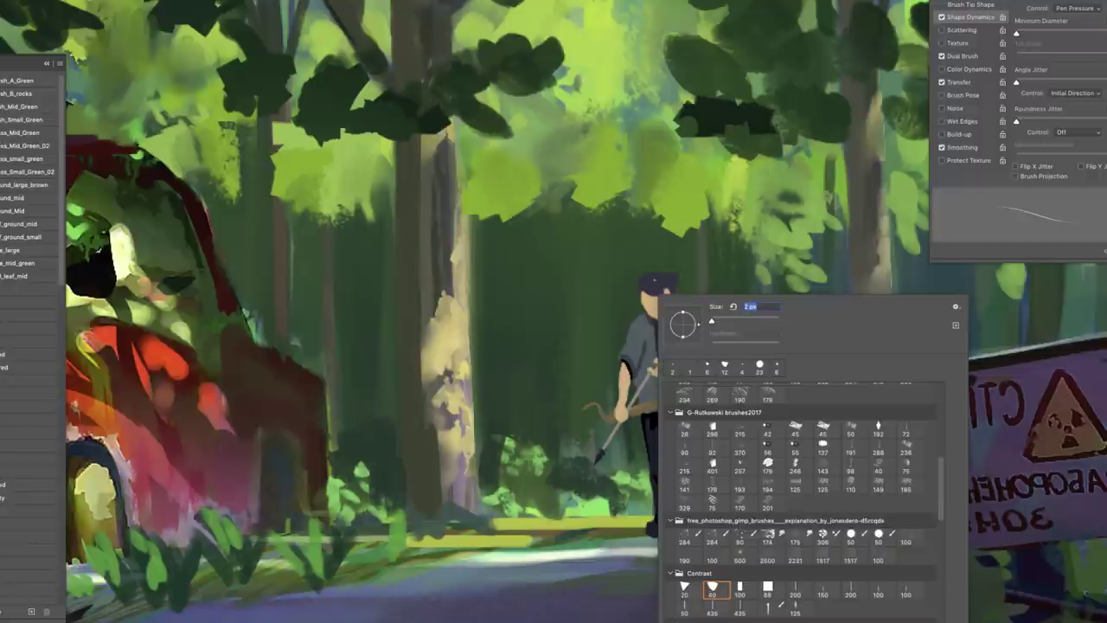
scroll(805, 484, down, 2)
click(753, 433)
key(Return)
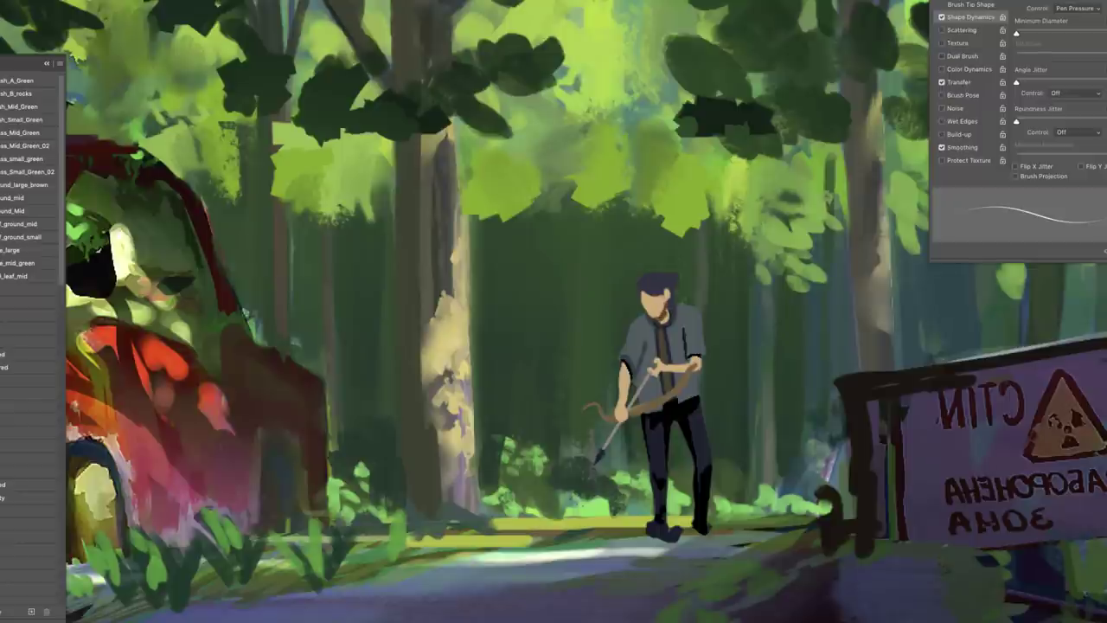
drag(662, 310, 666, 323)
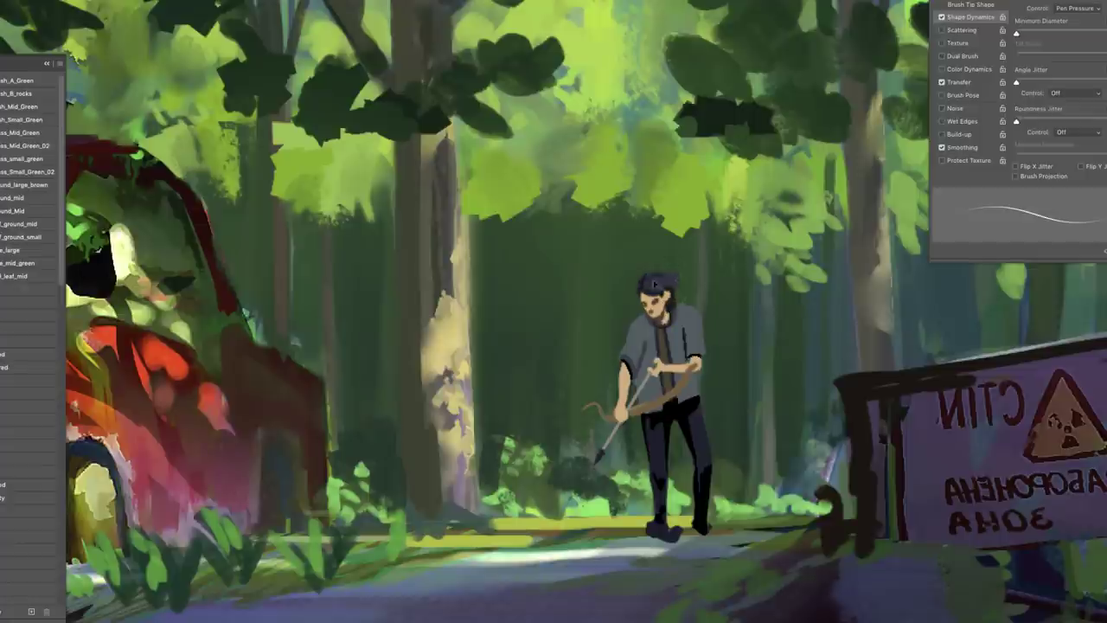
key(ctrl+0)
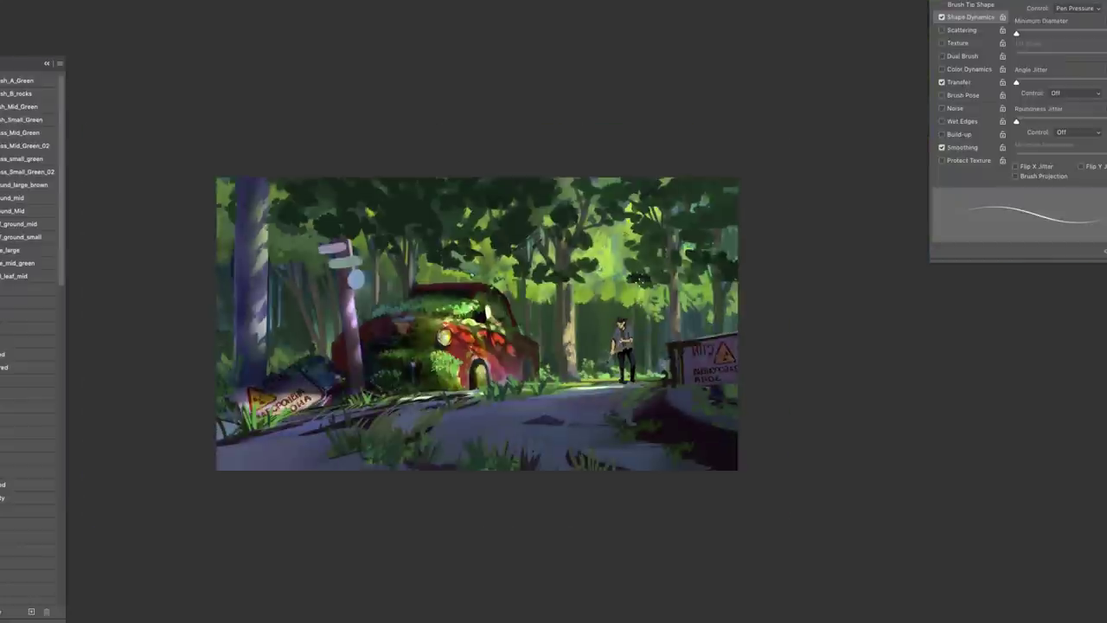
Zoom back in on the figure and change from the noisy brush to another preset.
scroll(610, 325, up, 1)
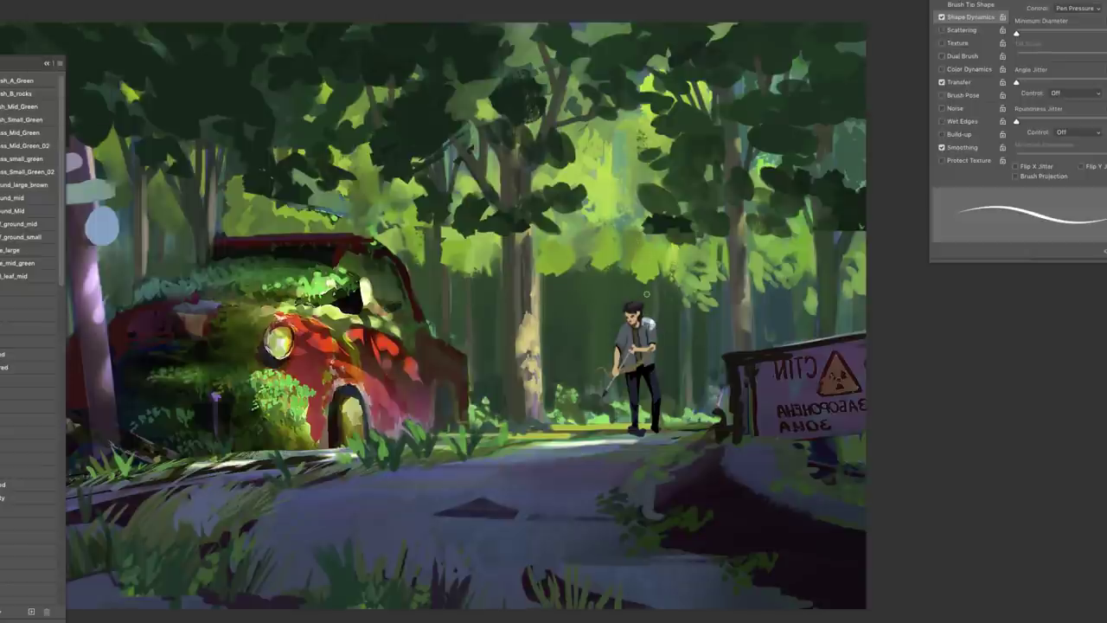
right_click(647, 310)
key(Return)
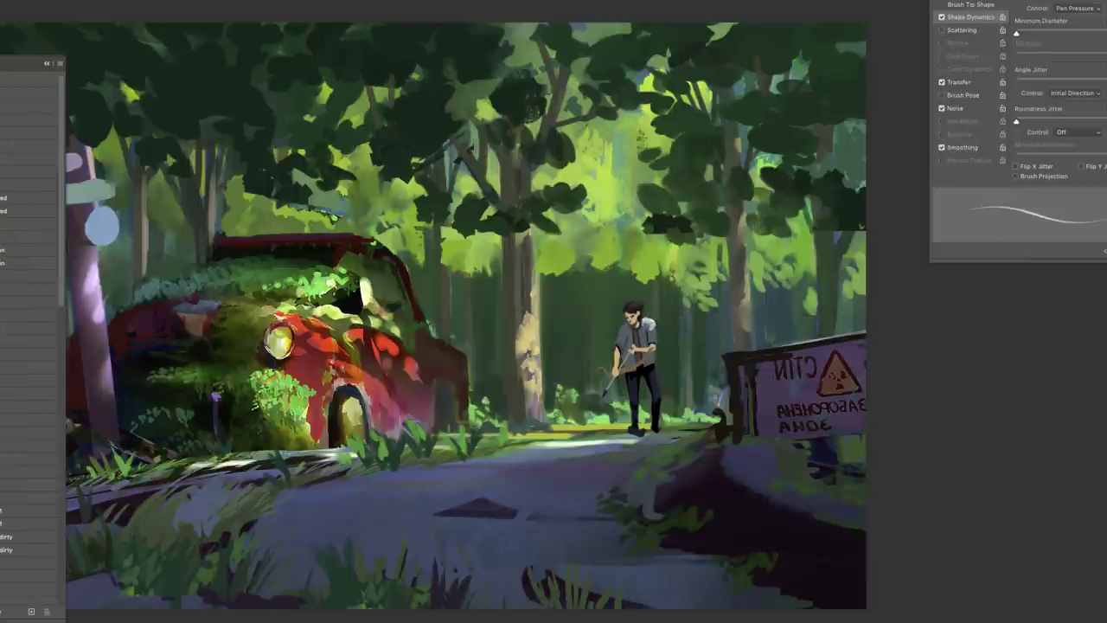
key(period)
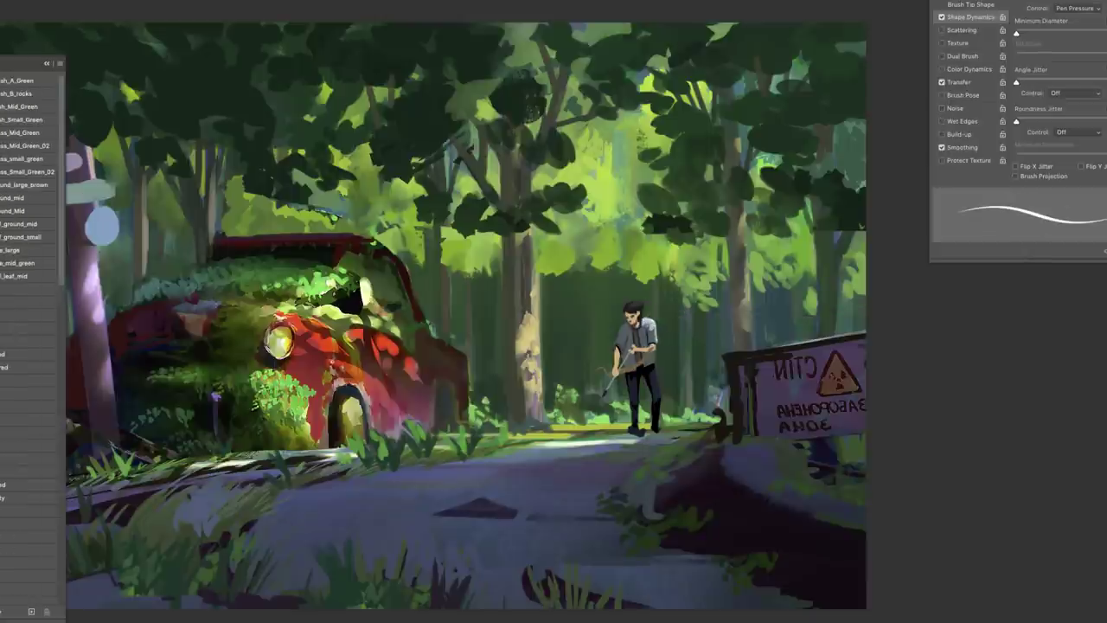
Paint a thin light streak on the figure's hip and a dark spot on its right leg.
key(period)
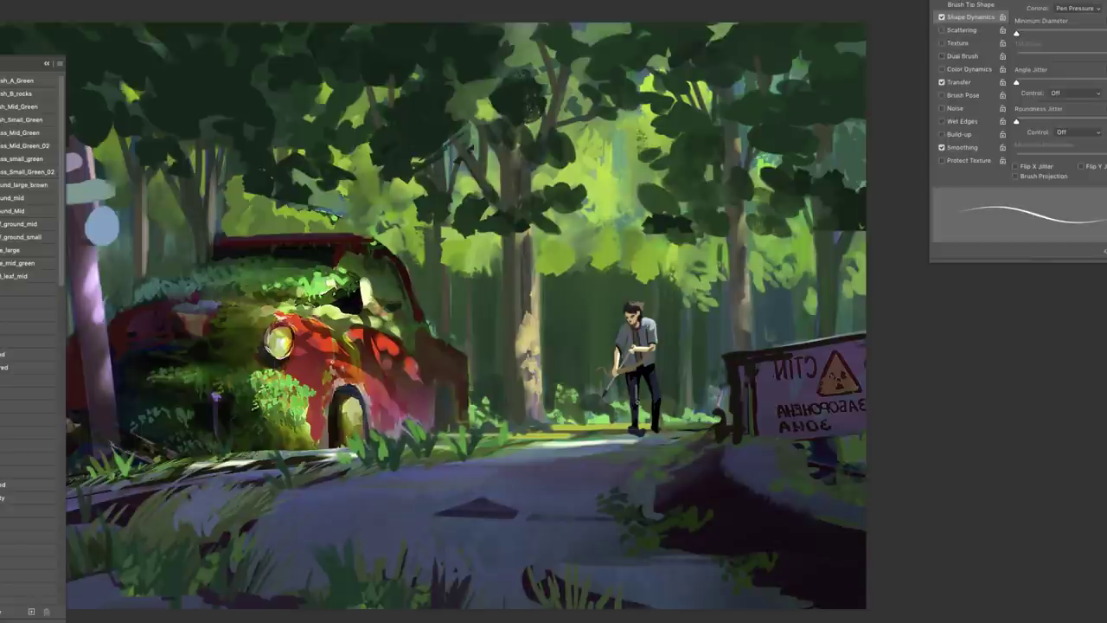
right_click(637, 400)
key(Escape)
drag(658, 368, 660, 399)
right_click(672, 334)
key(Escape)
right_click(770, 335)
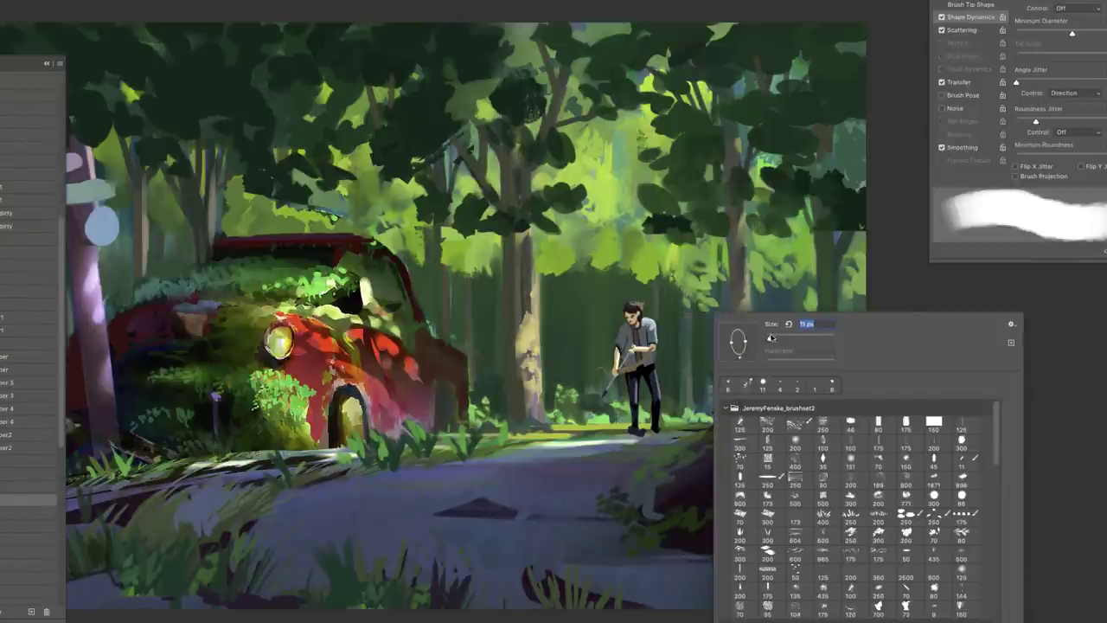
key(Return)
drag(657, 384, 661, 401)
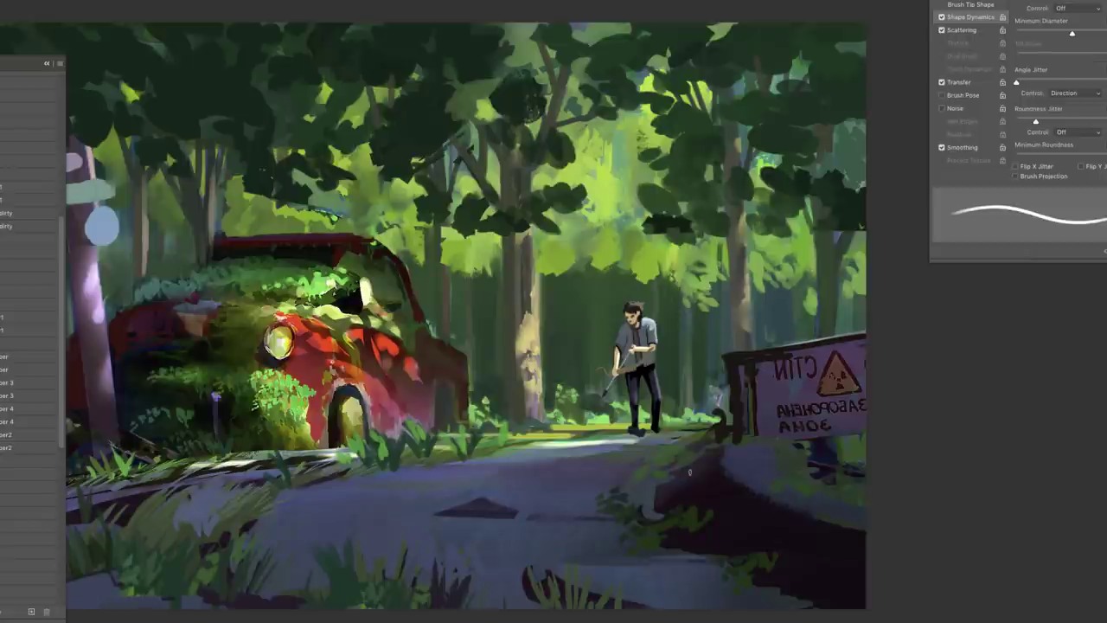
Lasso-select the figure's torso and arm.
key(l)
mouse_move(644, 324)
mouse_down()
mouse_move(627, 345)
mouse_move(630, 370)
mouse_move(625, 358)
mouse_up()
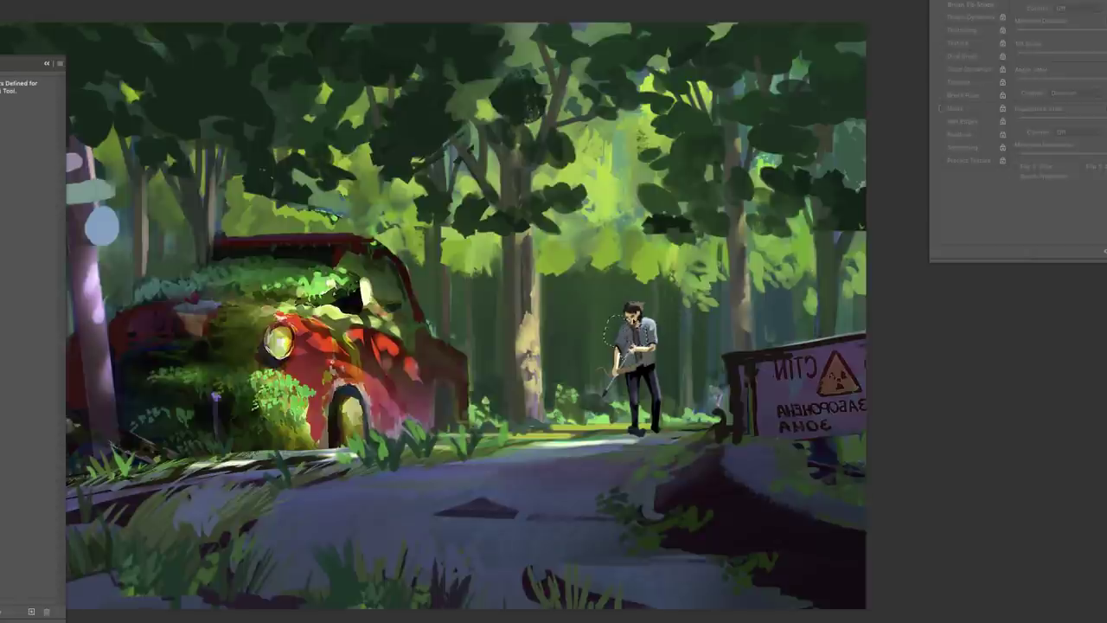
key(b)
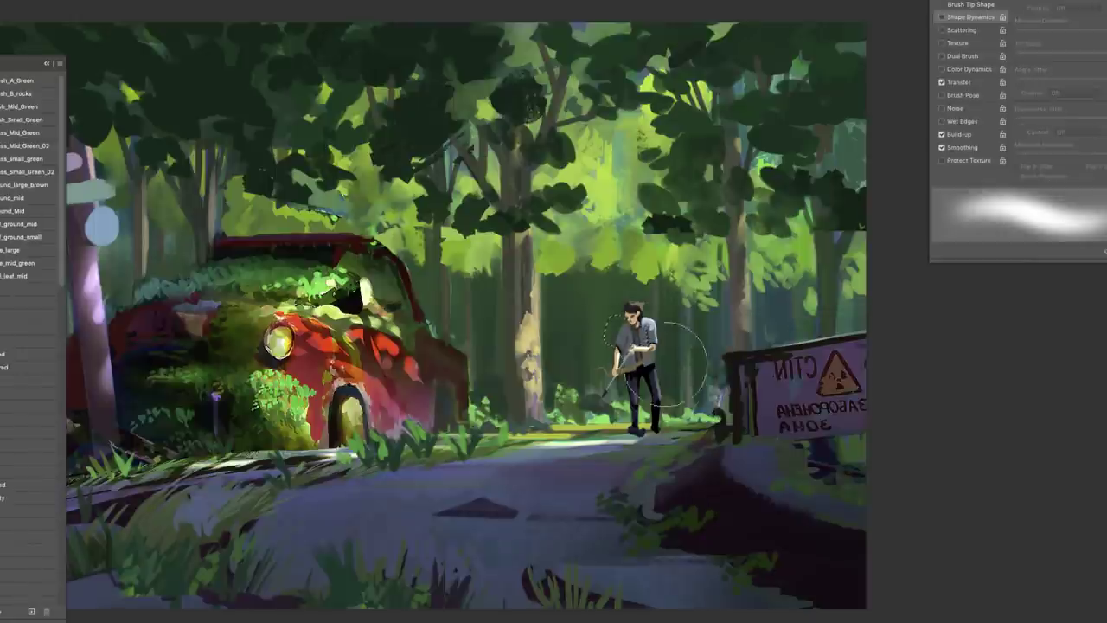
Set the brush blend mode to Soft Light and check the 158 px soft brush.
click(74, 1)
click(84, 93)
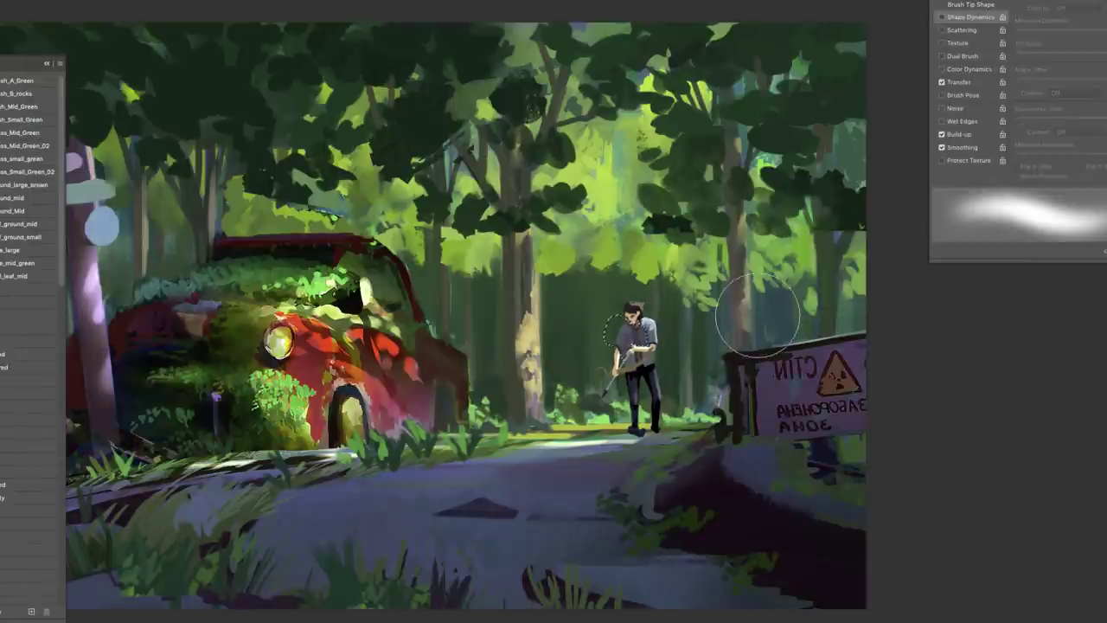
right_click(645, 346)
click(636, 350)
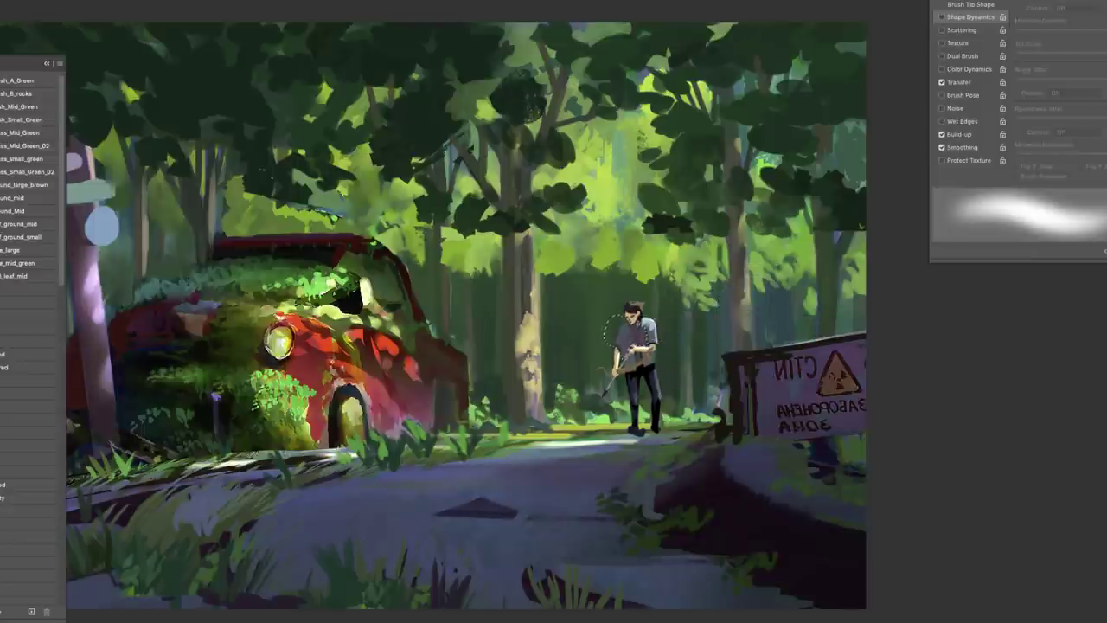
right_click(666, 365)
click(636, 291)
click(70, 1)
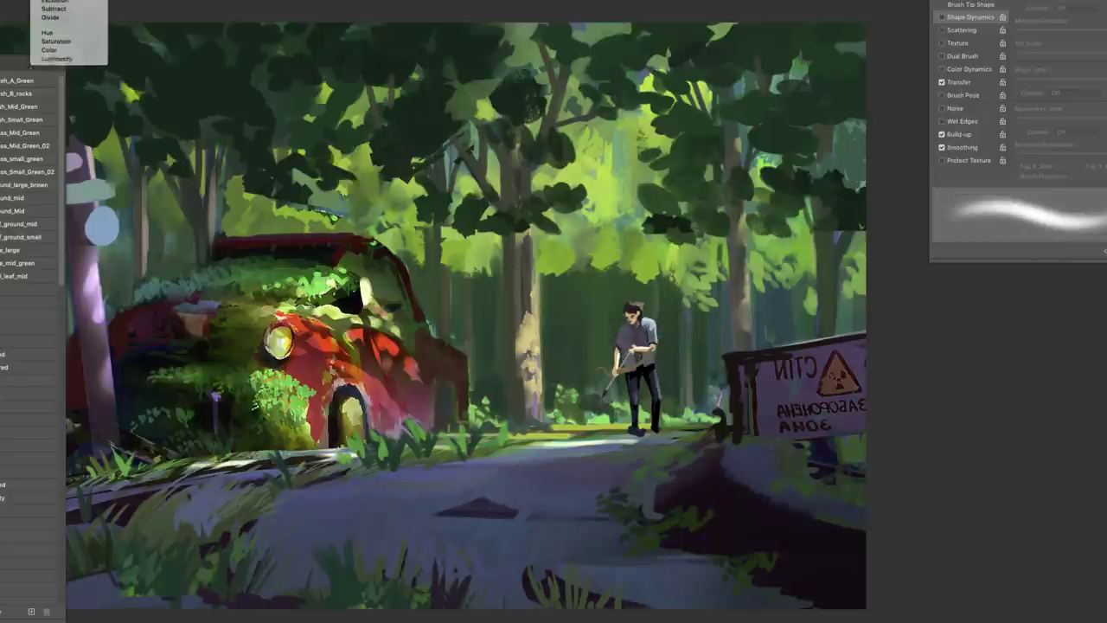
click(77, 27)
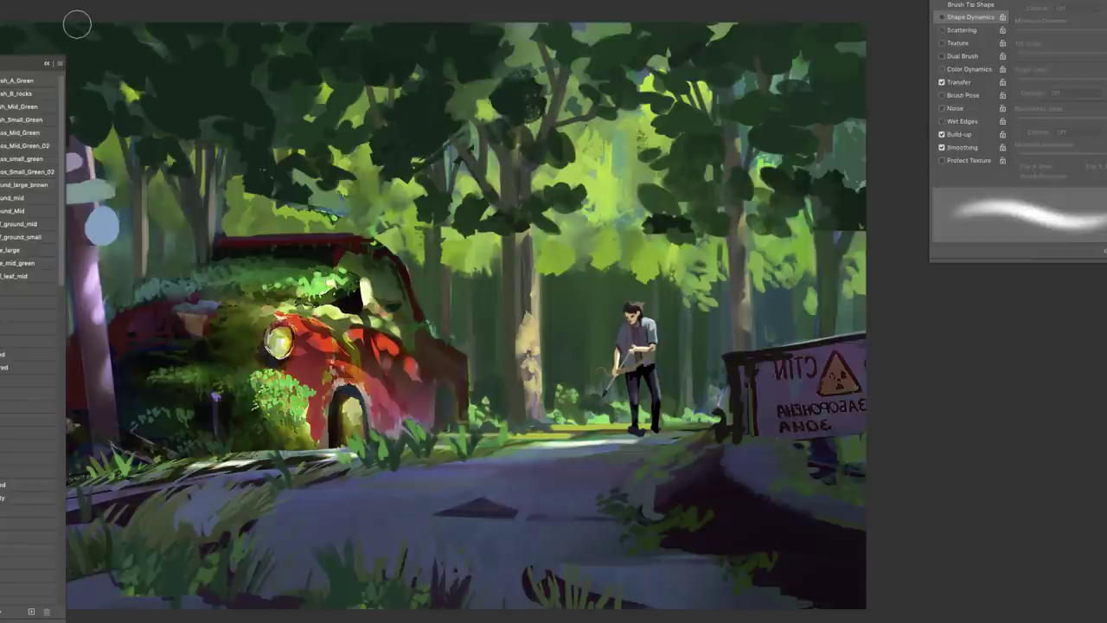
Zoom out to the whole painting, then zoom in around the figure with the Brush tool.
key(ctrl+minus)
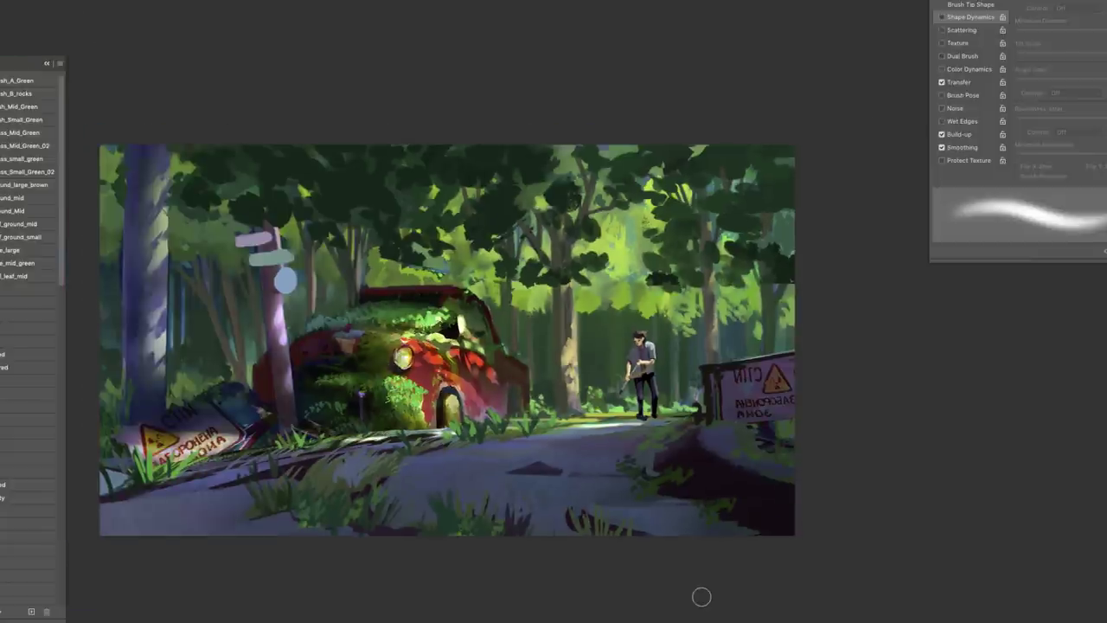
key(ctrl+v)
key(z)
click(636, 312)
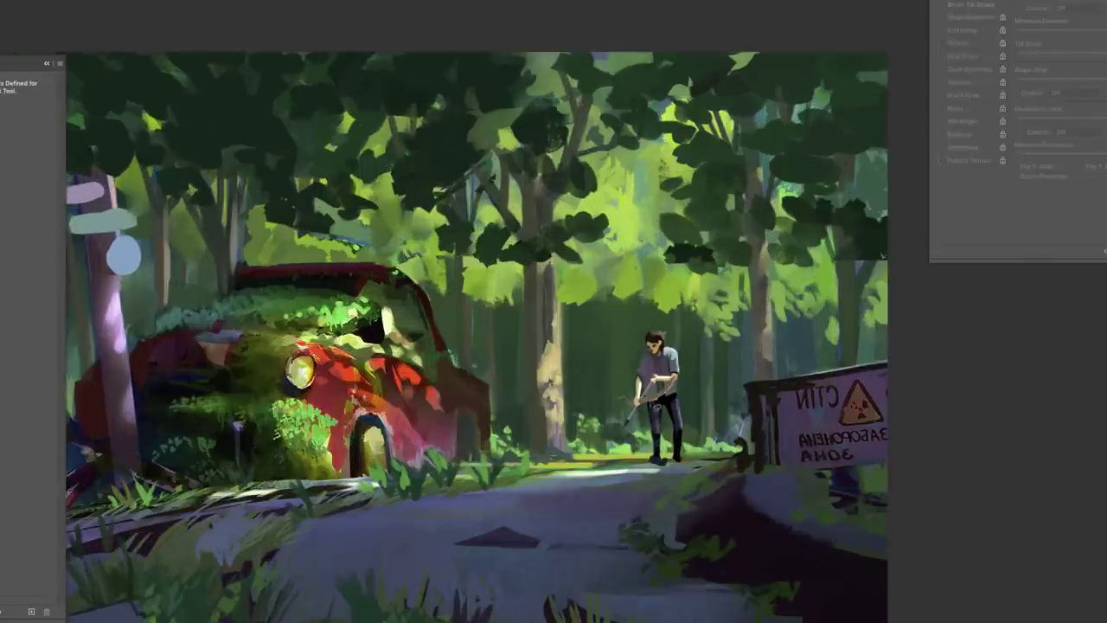
key(b)
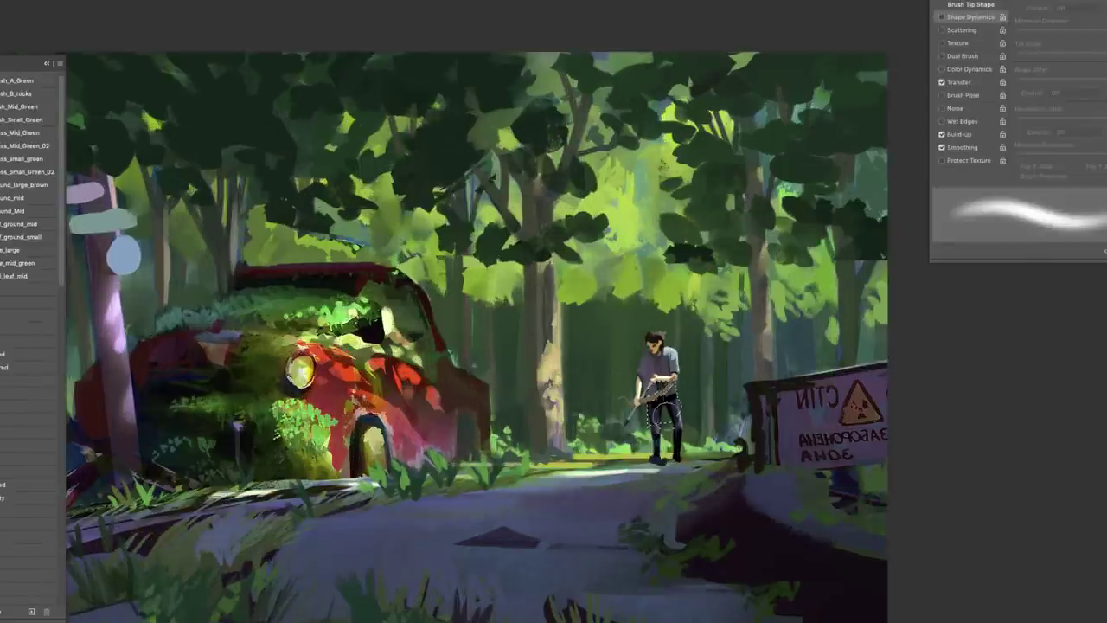
Check brush presets, toggle between the board and Brush_A_Green sets, and zoom out.
right_click(683, 415)
key(Return)
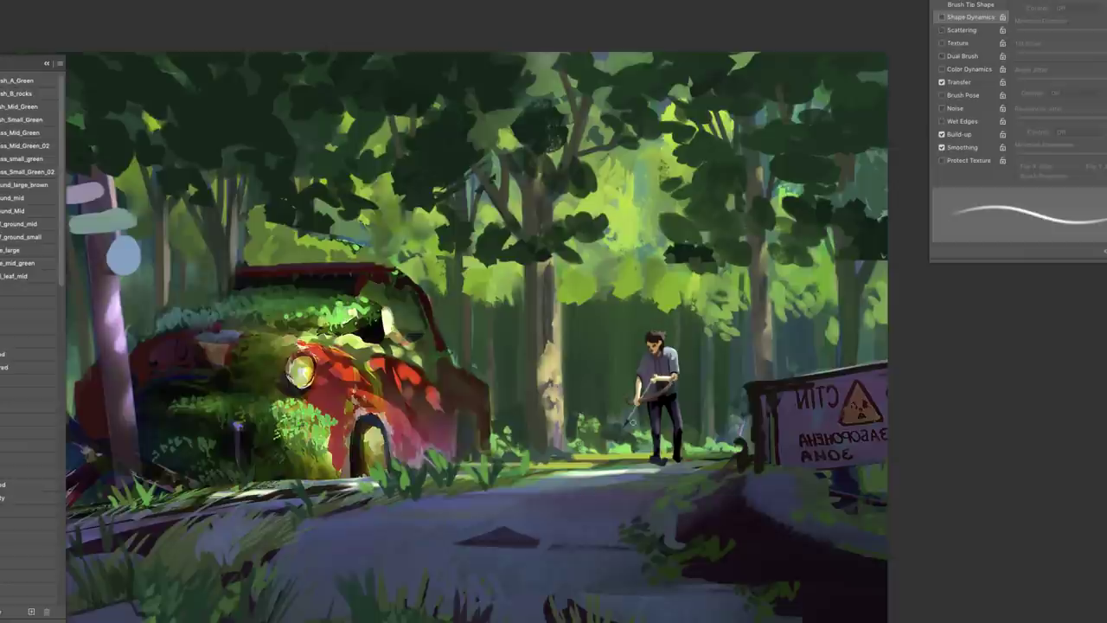
right_click(672, 391)
key(Return)
key(e)
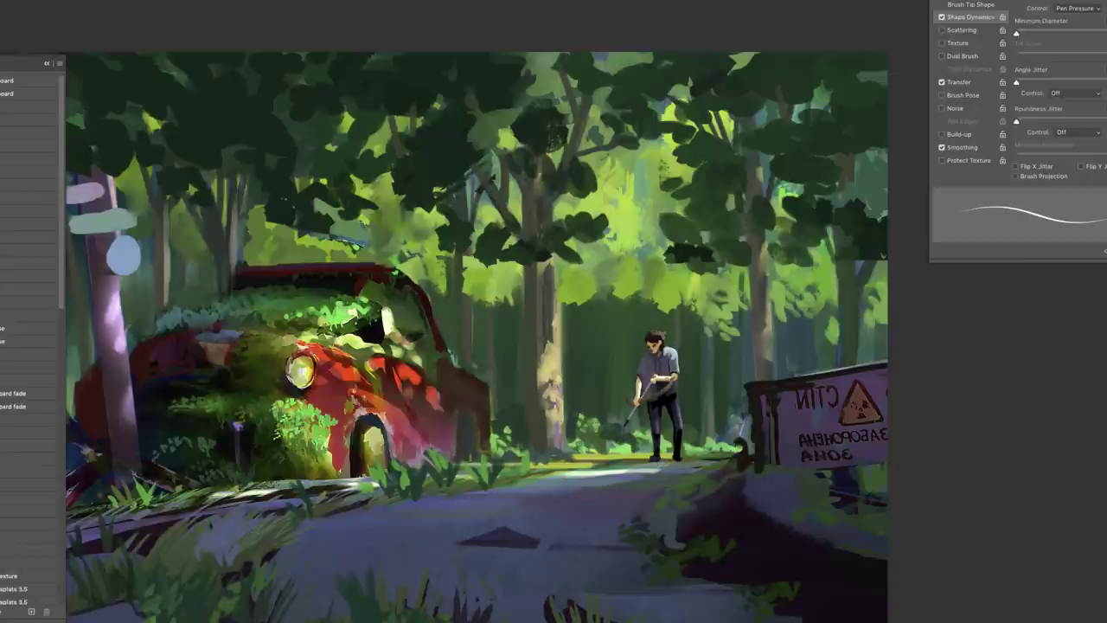
key(b)
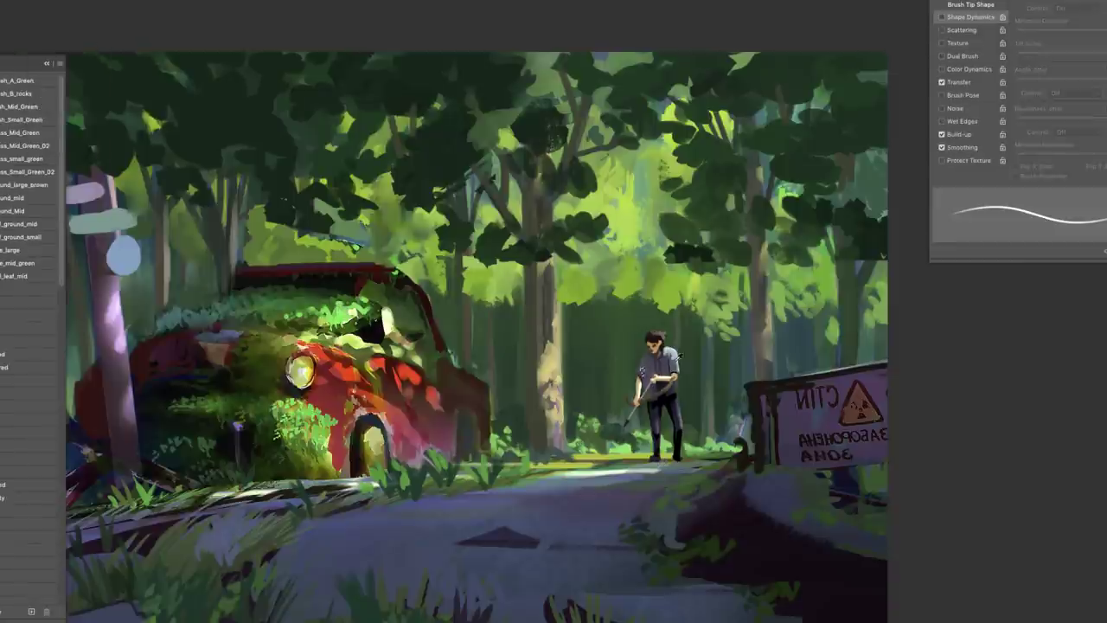
key(ctrl+minus)
key(ctrl+plus)
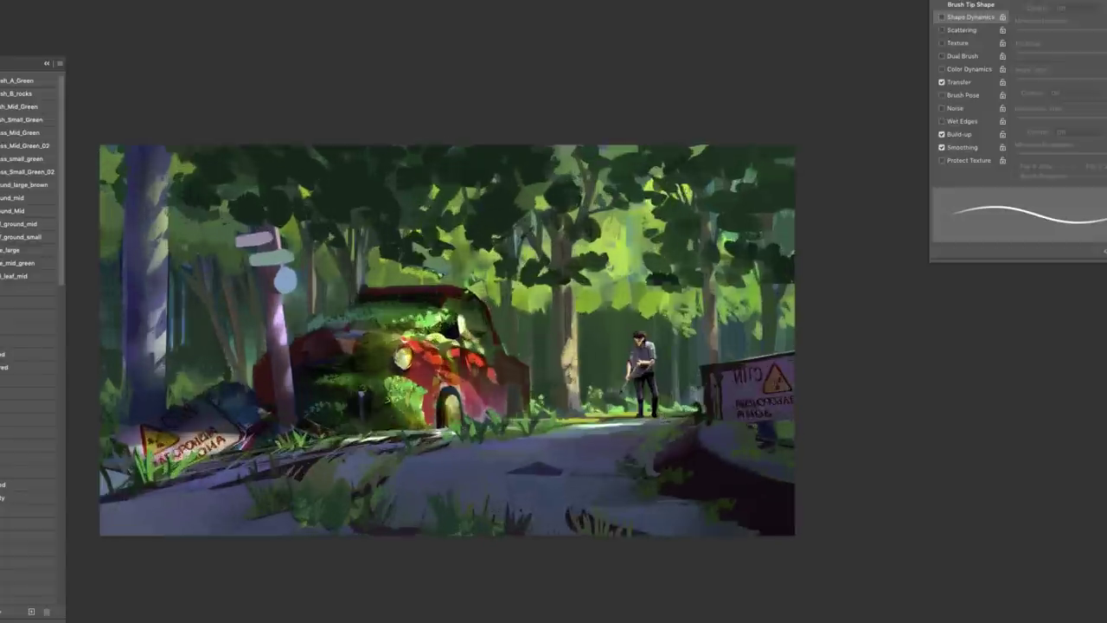
key(ctrl+minus)
Choose the 50 px scatter brush and flip the canvas horizontally.
right_click(616, 459)
double_click(709, 572)
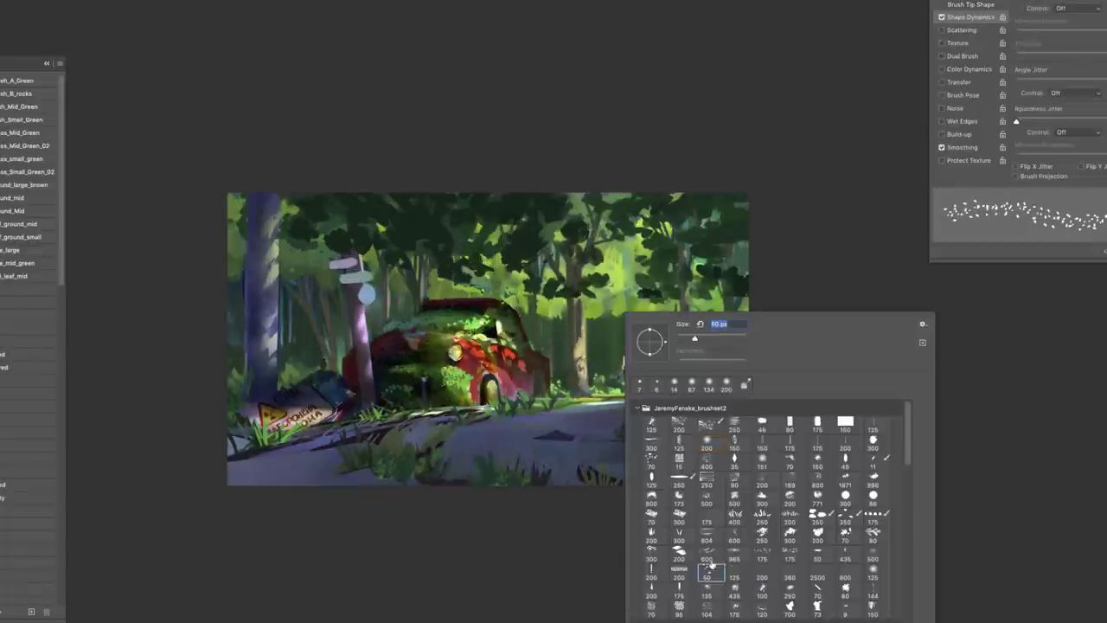
right_click(589, 474)
key(Escape)
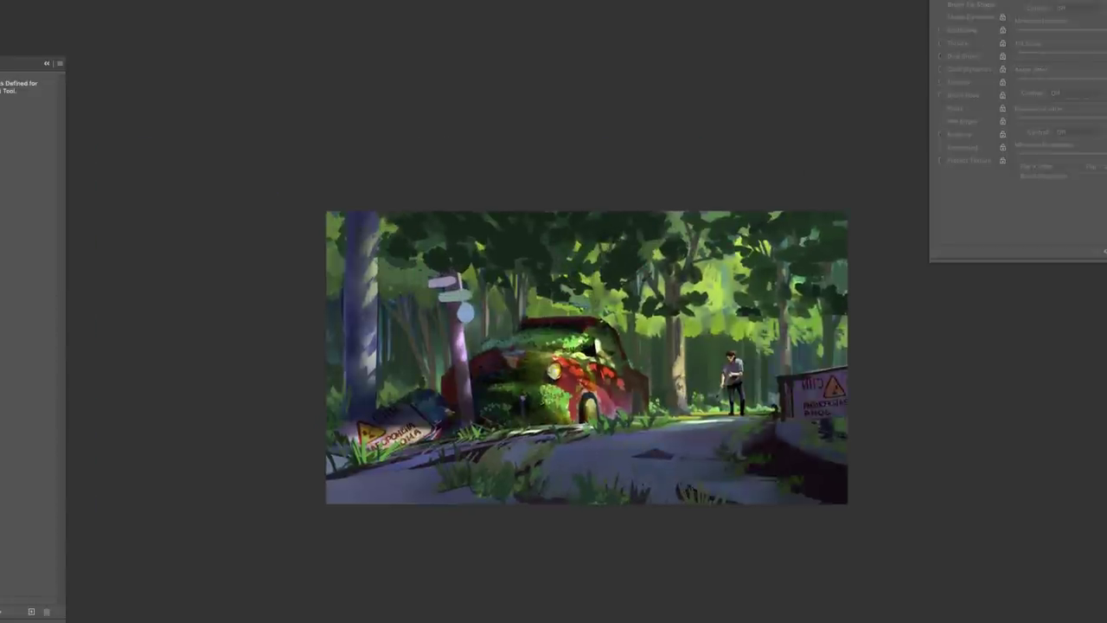
click(81, 2)
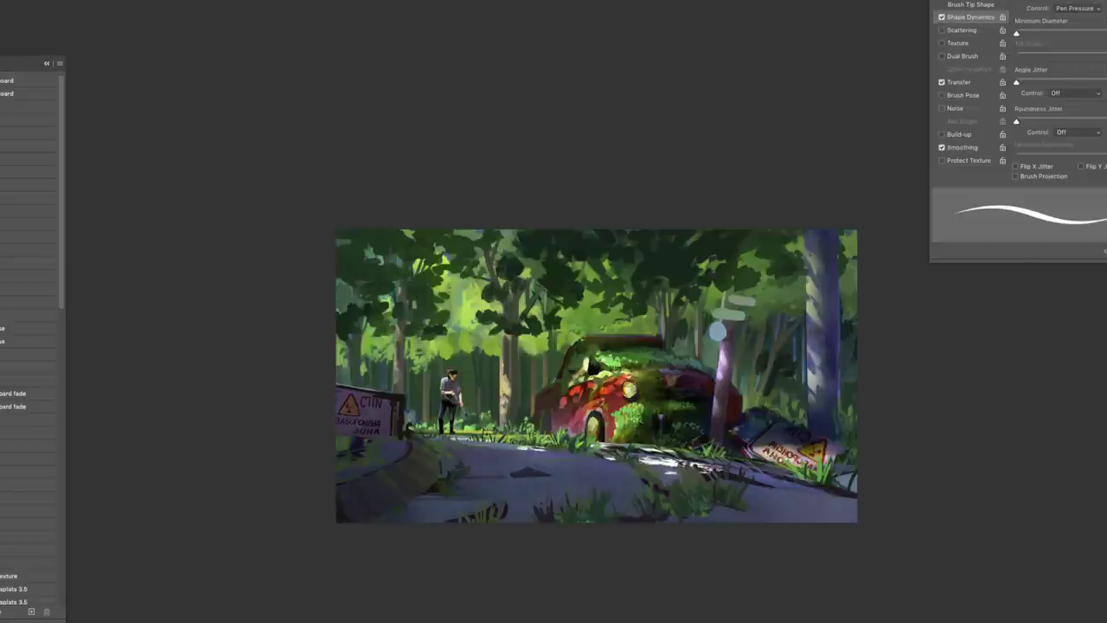
Choose a soft round brush and test a large light stroke, then undo it.
right_click(615, 311)
double_click(710, 425)
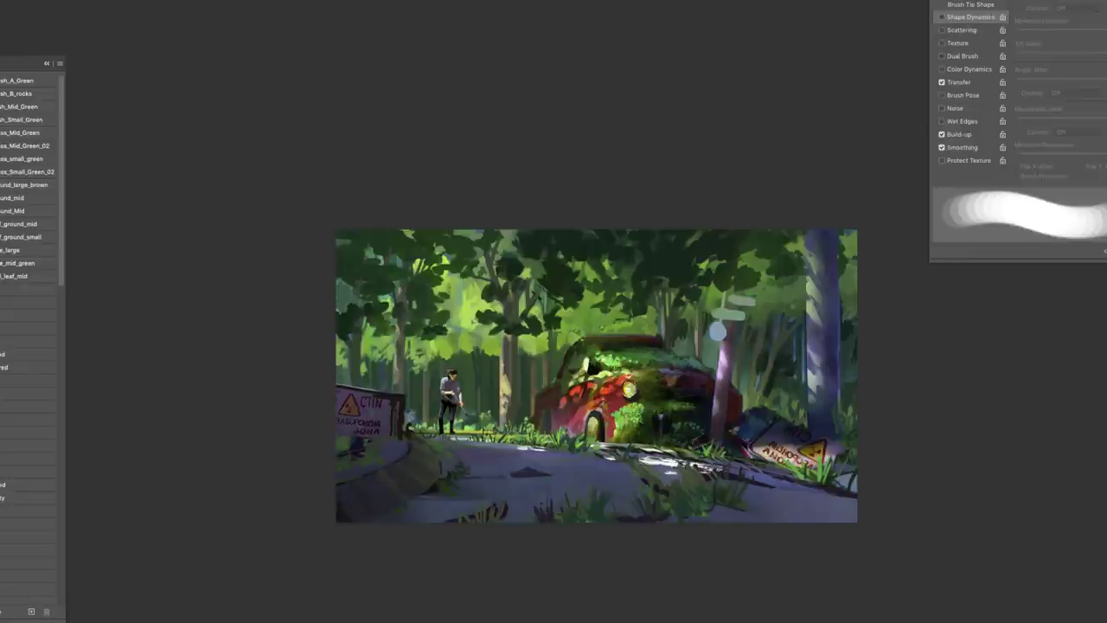
drag(364, 251, 554, 433)
key(ctrl+z)
Resize the brush and paint two pale diagonal light shafts from the upper left toward the figure.
right_click(594, 405)
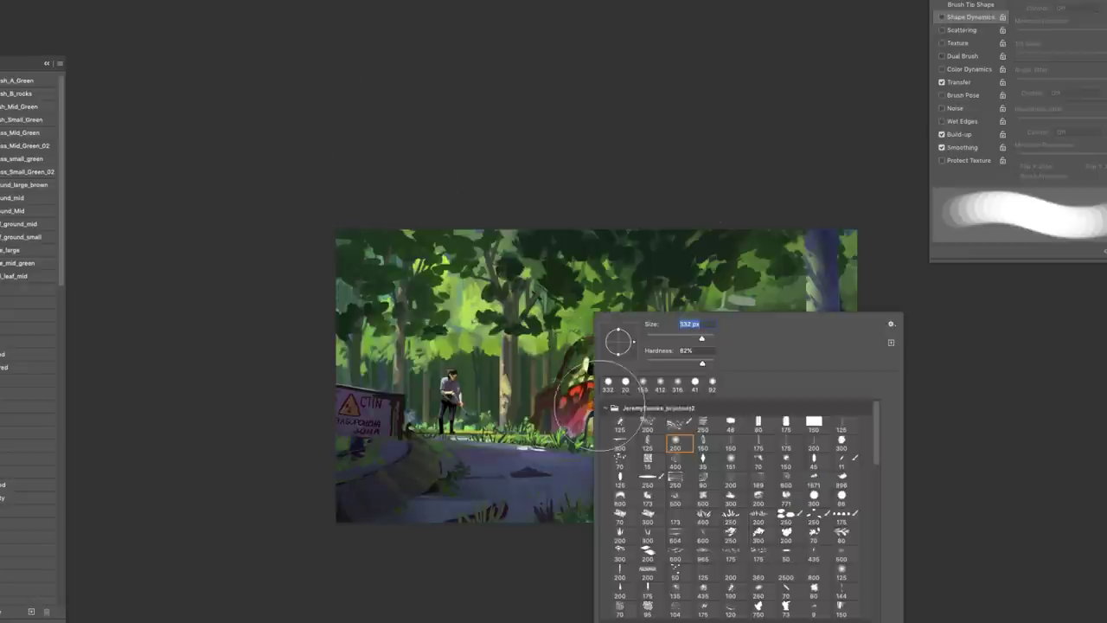
key(Escape)
drag(373, 238, 554, 471)
mouse_move(364, 260)
mouse_down()
mouse_move(465, 482)
mouse_move(450, 450)
mouse_up()
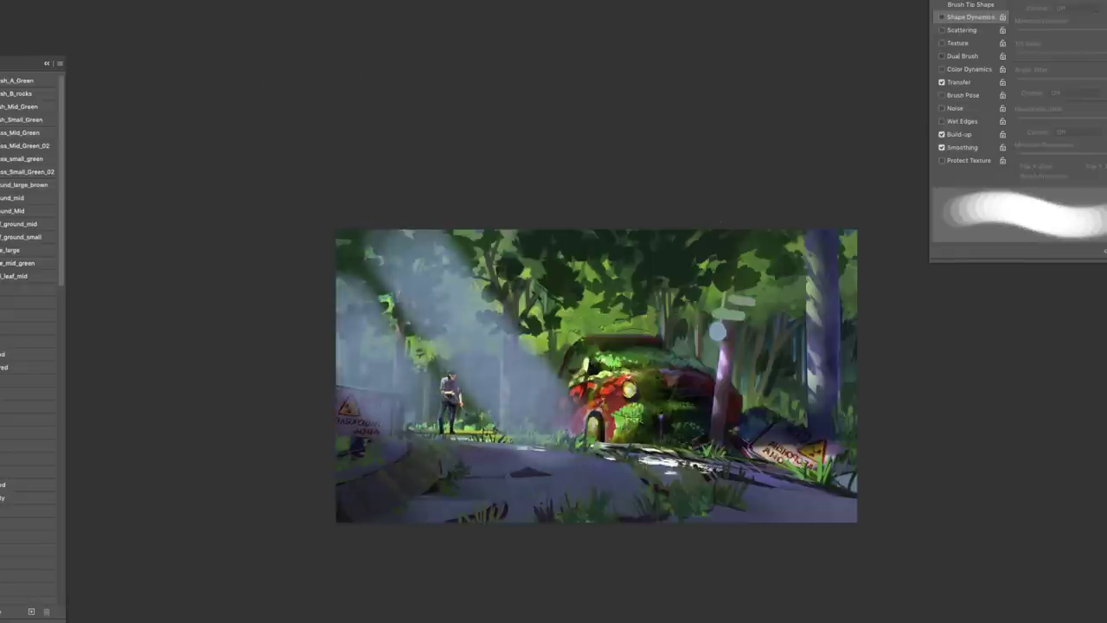
right_click(571, 309)
key(Escape)
drag(485, 231, 597, 368)
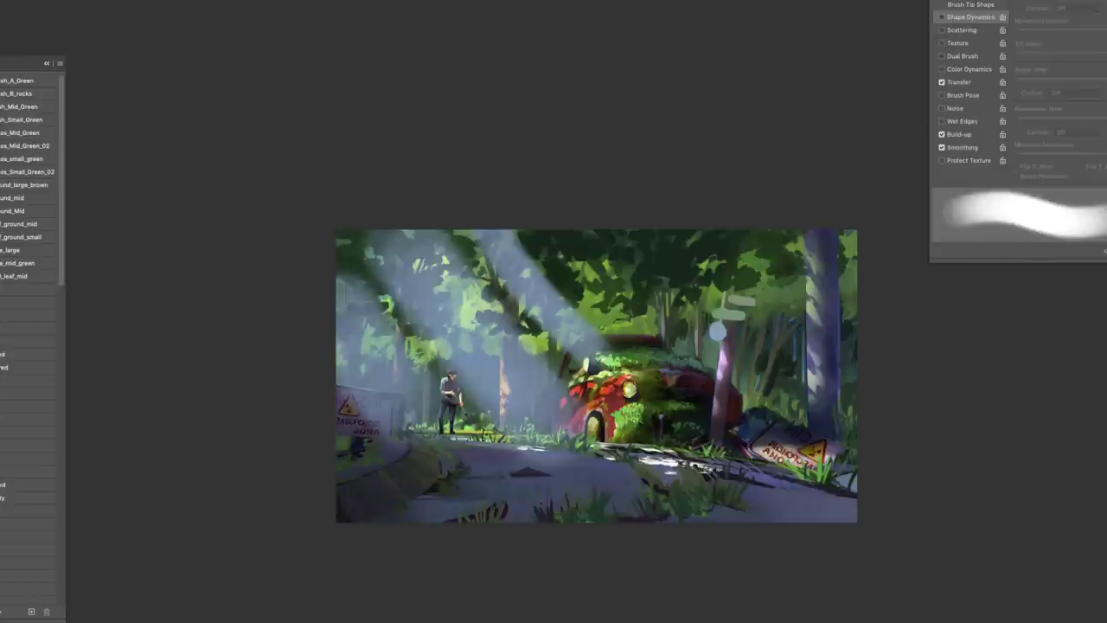
Shift the hue of the light shafts and foliage to about -14 with Hue/Saturation.
click(208, 14)
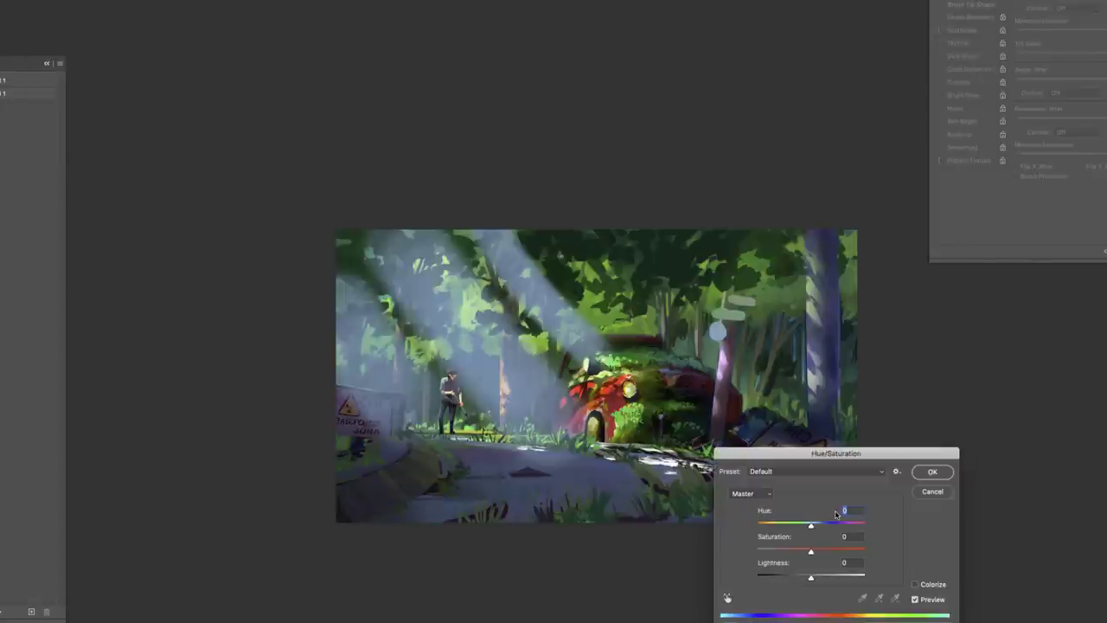
drag(829, 522, 804, 525)
key(Tab)
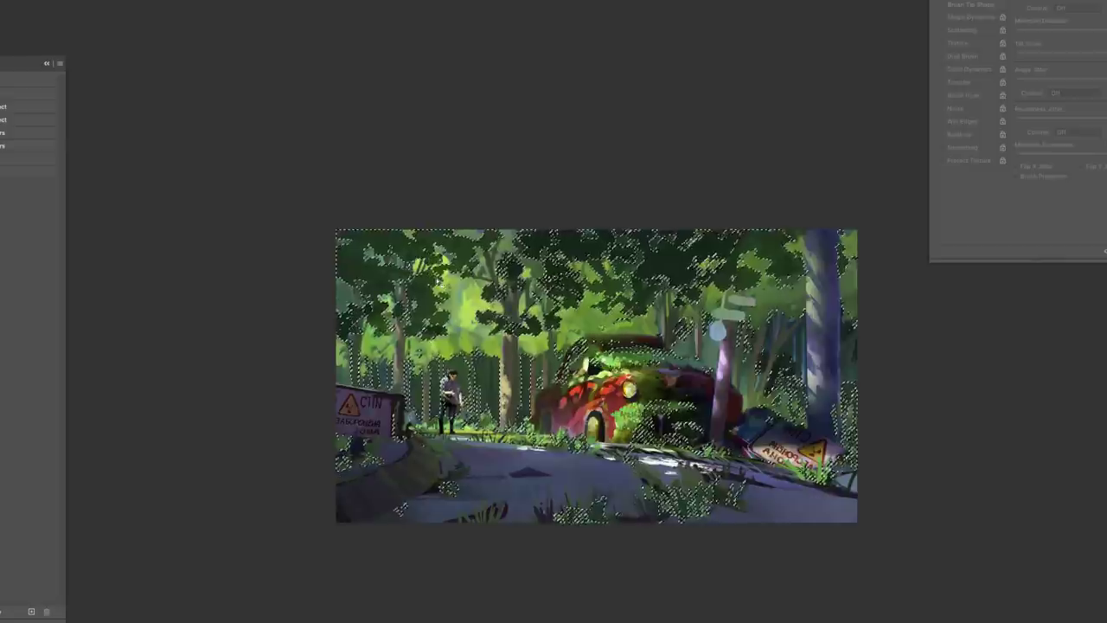
Select by Color Range, then raise the Levels black input and lift the output black.
click(158, 166)
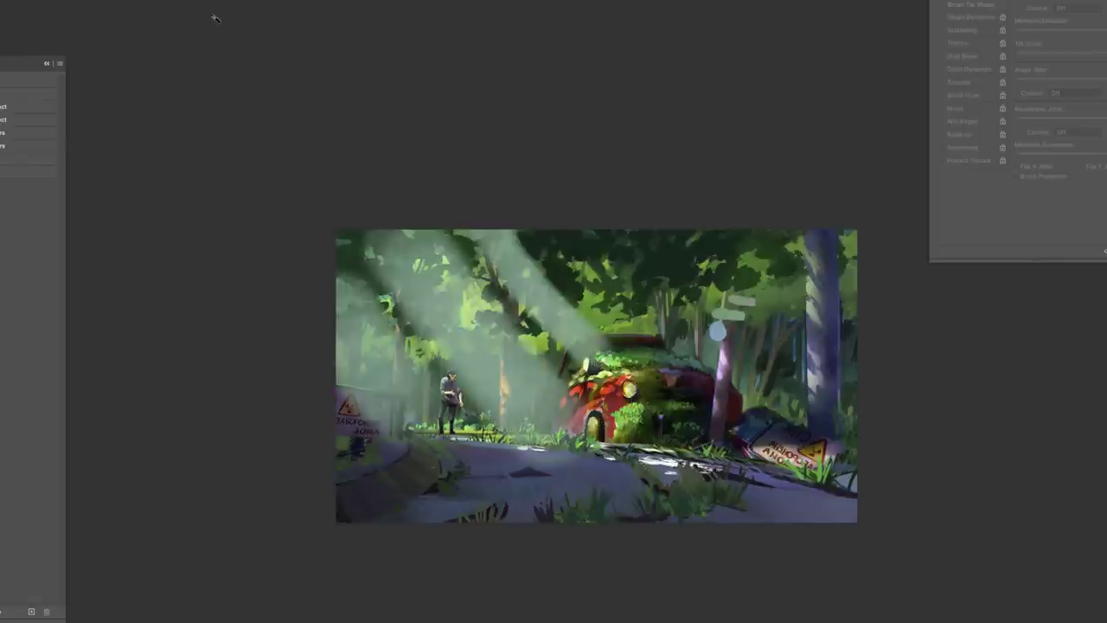
key(ctrl+l)
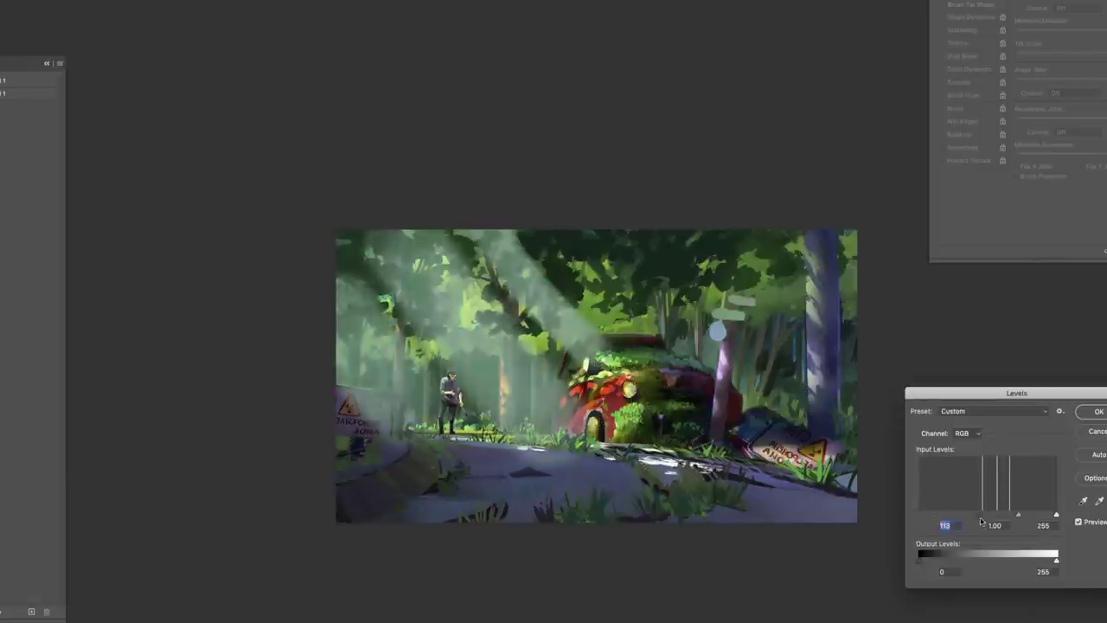
mouse_move(918, 515)
mouse_down()
mouse_move(982, 517)
mouse_move(953, 517)
mouse_up()
drag(919, 560, 936, 561)
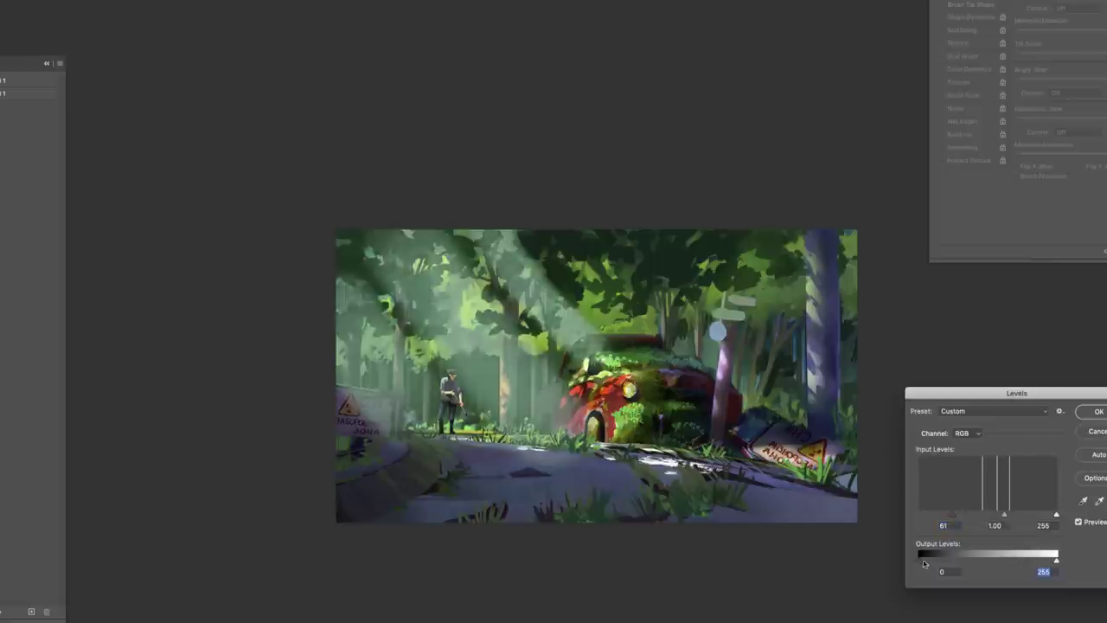
click(1098, 434)
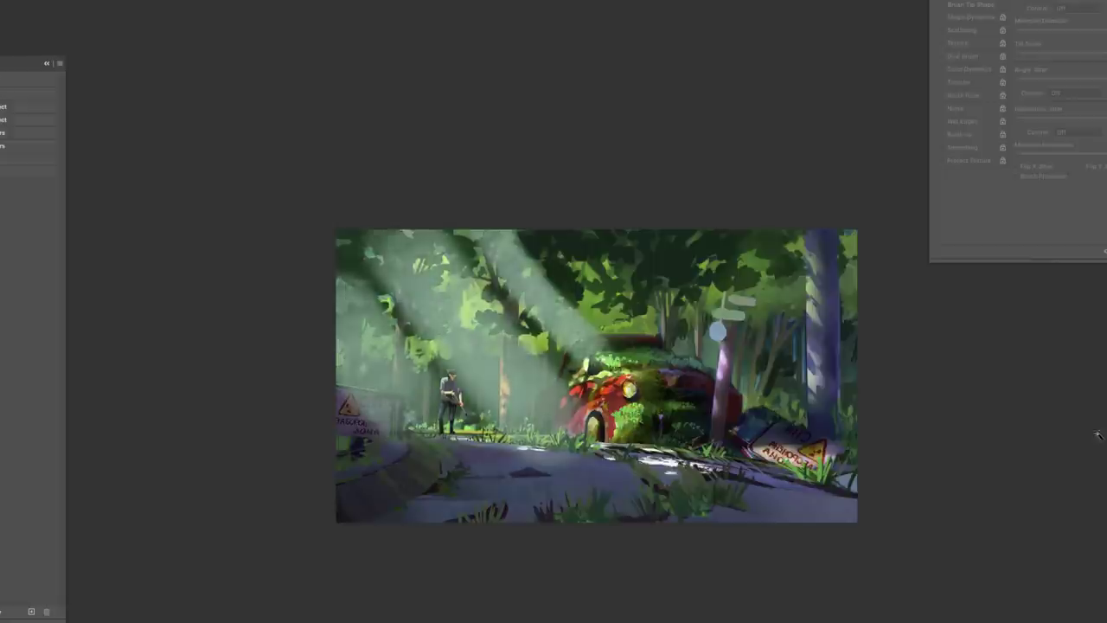
Load a luminosity selection and set its Levels black input to 77.
key(ctrl+alt+2)
key(ctrl+l)
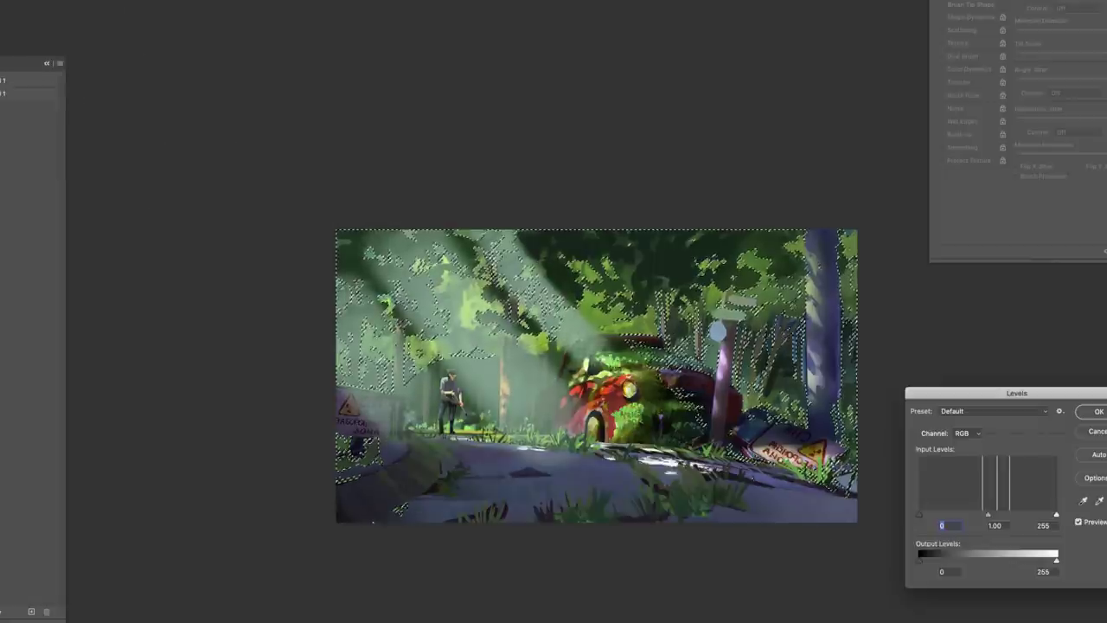
drag(918, 515, 962, 512)
click(1097, 412)
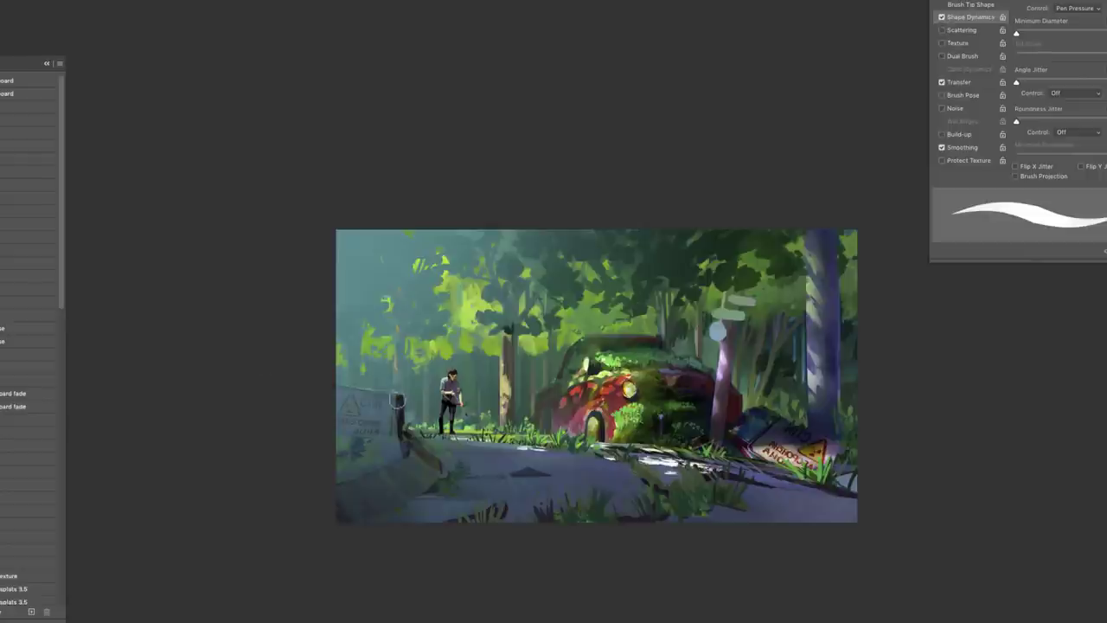
Repaint the left warning sign darker and clearer, then pick a softer brush preset.
drag(402, 402, 334, 425)
right_click(411, 311)
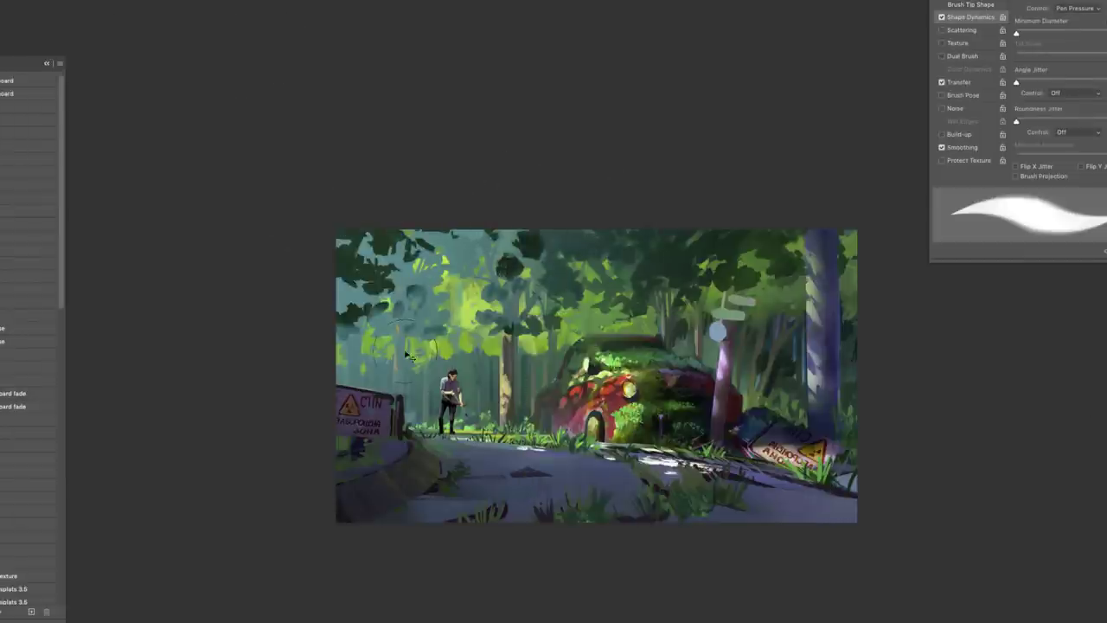
right_click(519, 311)
click(553, 424)
click(420, 336)
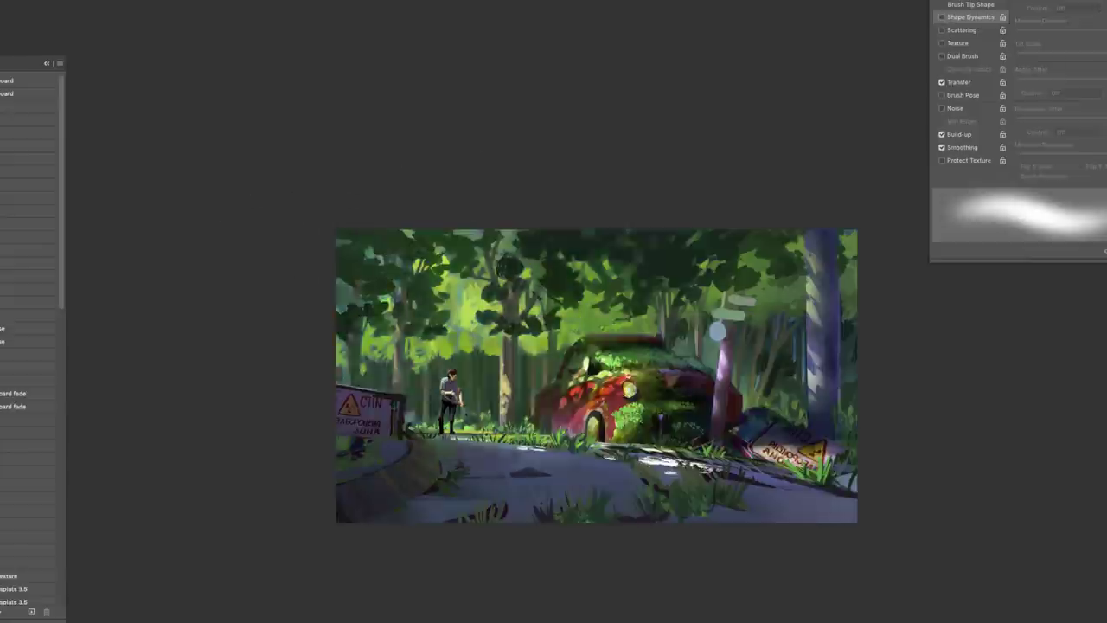
Switch brush preset and paint two dark vertical trunks among the left trees.
right_click(617, 300)
click(689, 408)
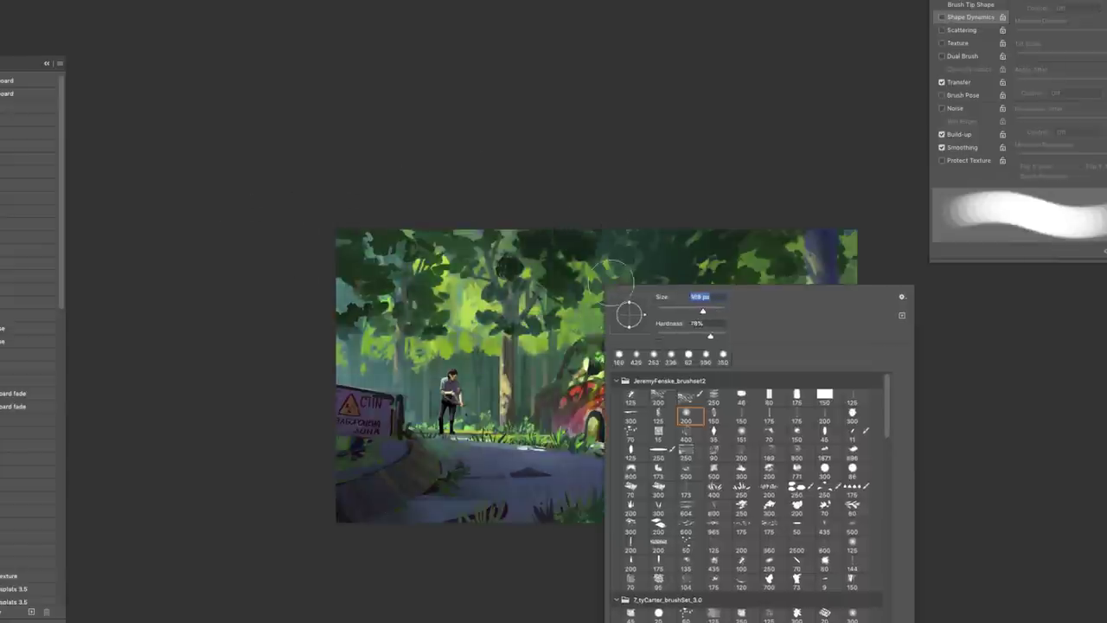
key(Return)
right_click(645, 334)
key(Return)
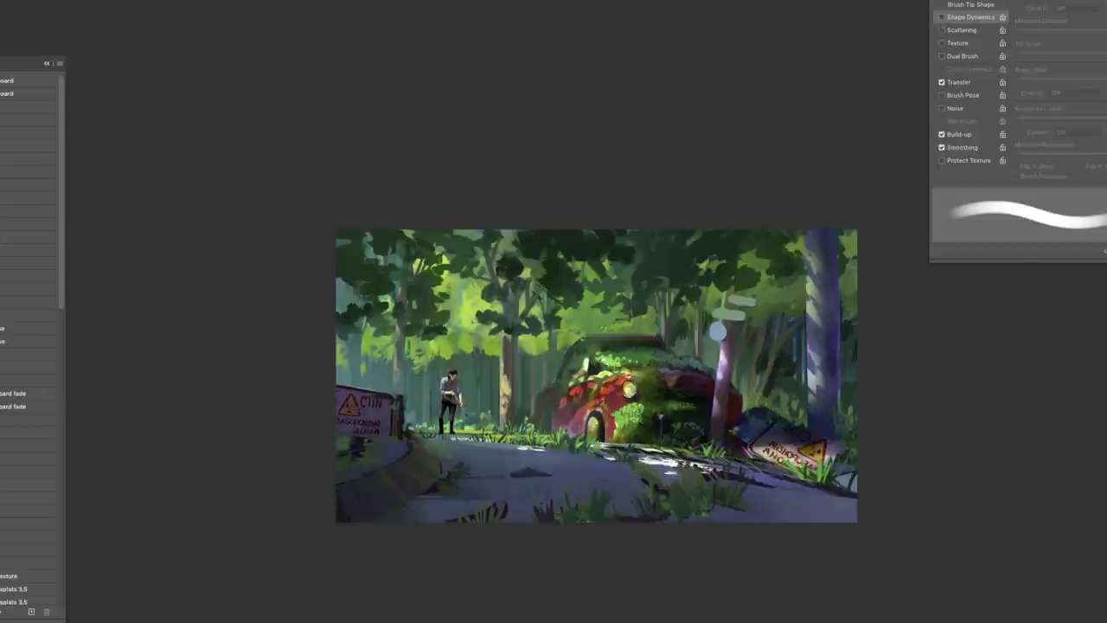
drag(353, 388, 353, 319)
drag(396, 412, 395, 341)
Choose a soft airbrush preset from the brush picker.
right_click(417, 308)
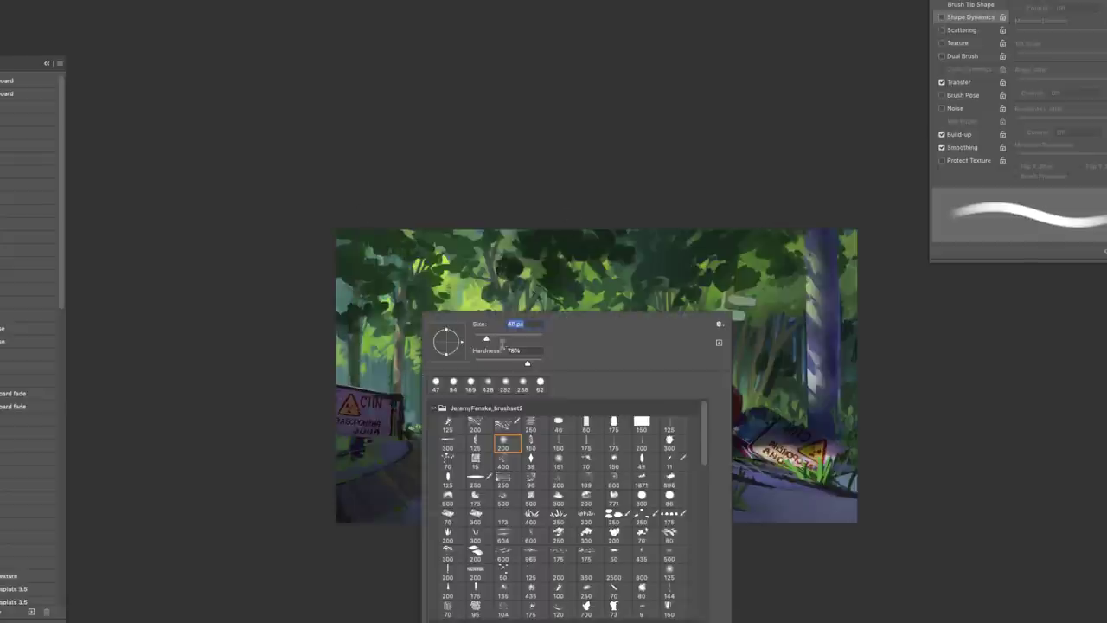
key(Return)
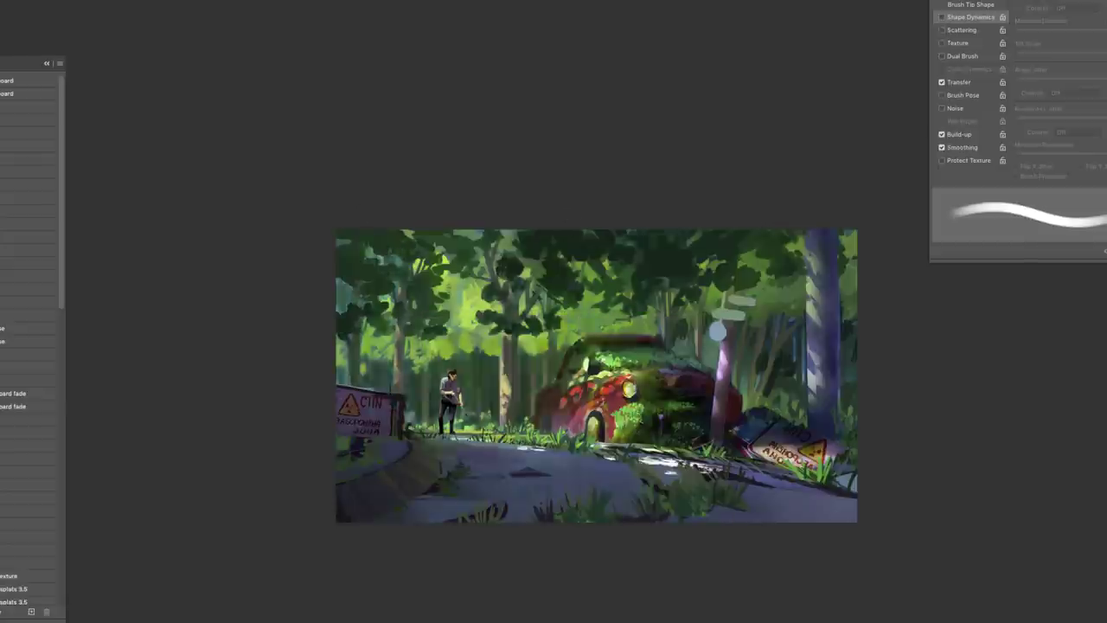
right_click(609, 308)
double_click(640, 424)
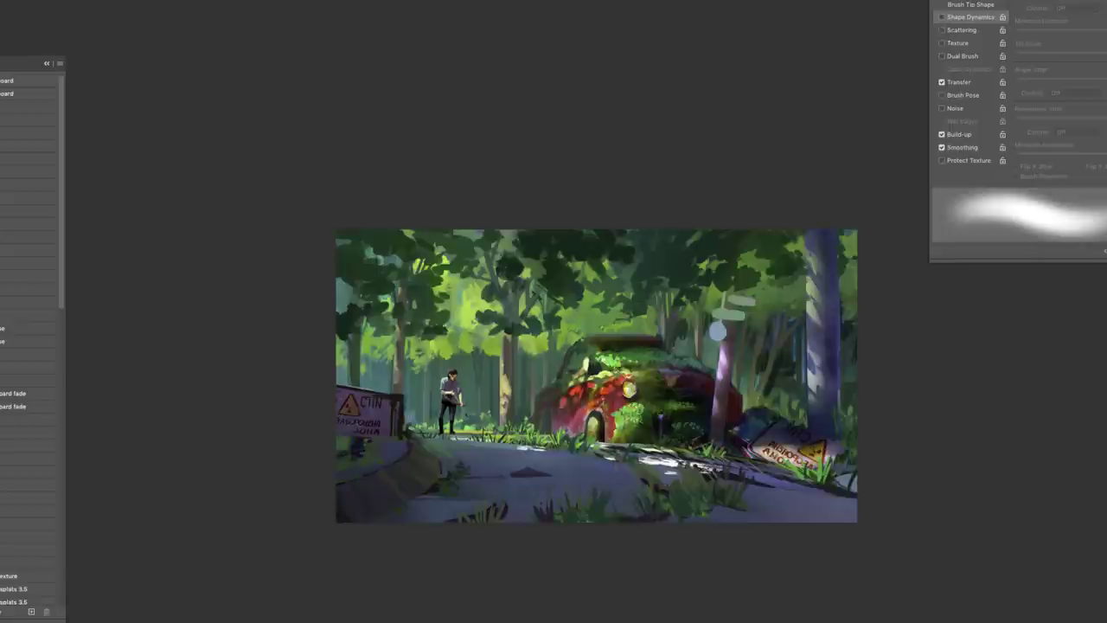
right_click(597, 340)
key(Escape)
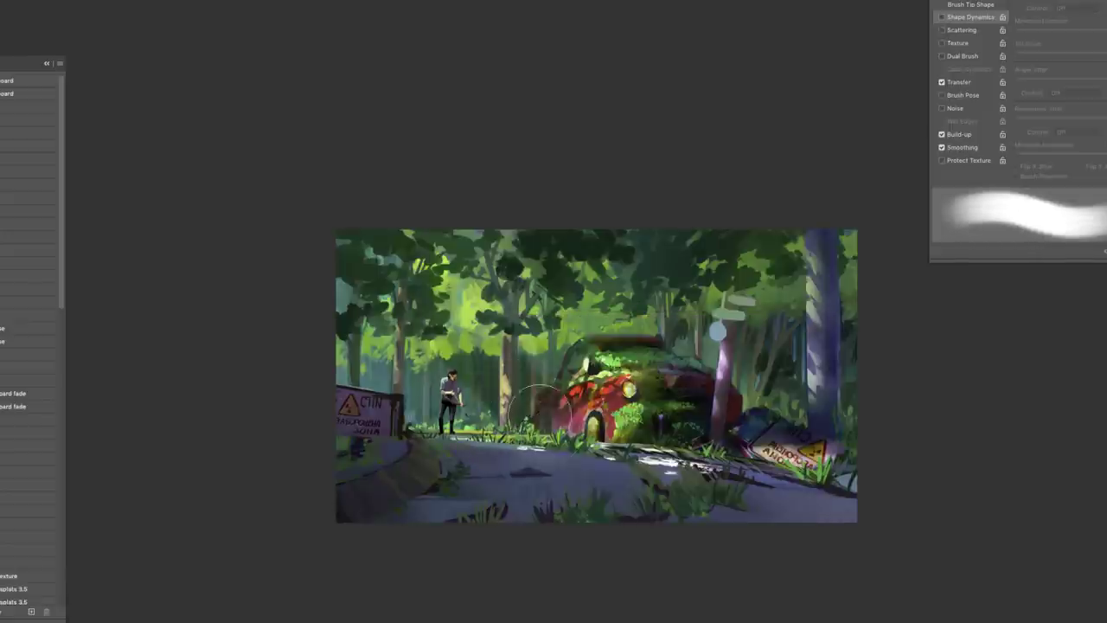
right_click(670, 340)
key(Return)
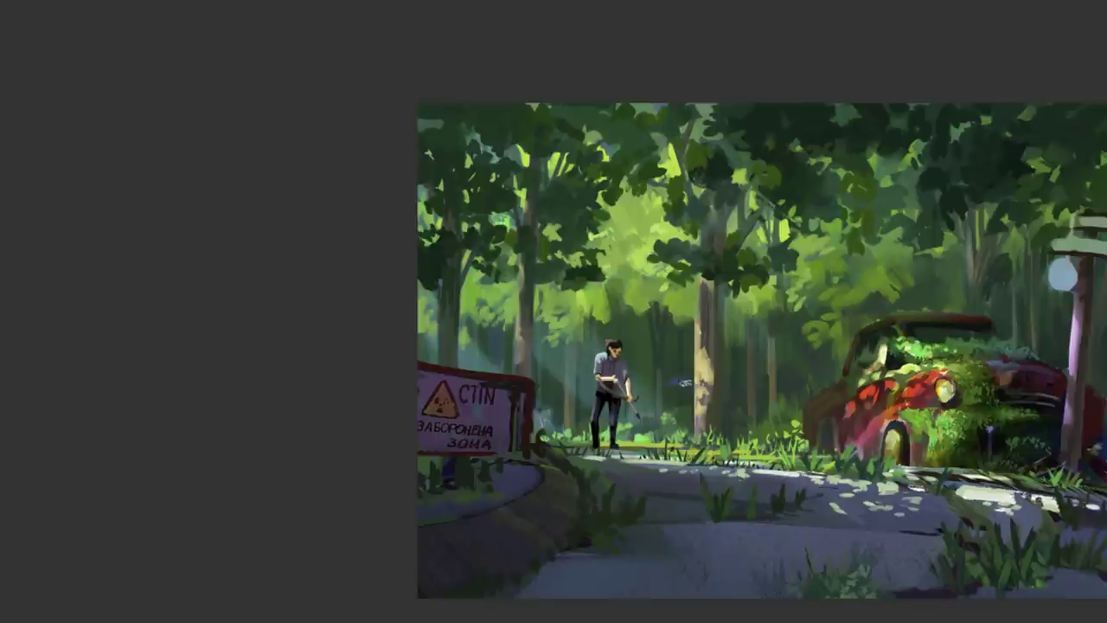
Block in a pale blue-grey patch left of the red car, widening it into the trees.
mouse_move(666, 388)
mouse_down()
mouse_move(756, 381)
mouse_move(690, 433)
mouse_move(674, 407)
mouse_move(649, 441)
mouse_up()
mouse_move(761, 380)
mouse_down()
mouse_move(753, 429)
mouse_move(727, 436)
mouse_move(749, 390)
mouse_move(726, 435)
mouse_move(679, 387)
mouse_move(661, 433)
mouse_move(649, 428)
mouse_up()
mouse_move(777, 396)
mouse_down()
mouse_move(803, 416)
mouse_move(787, 424)
mouse_move(800, 405)
mouse_move(751, 407)
mouse_move(755, 385)
mouse_move(753, 413)
mouse_up()
Add dark outlines, lower shadows and grass detail to the grey cars, then pan right.
drag(867, 364, 884, 377)
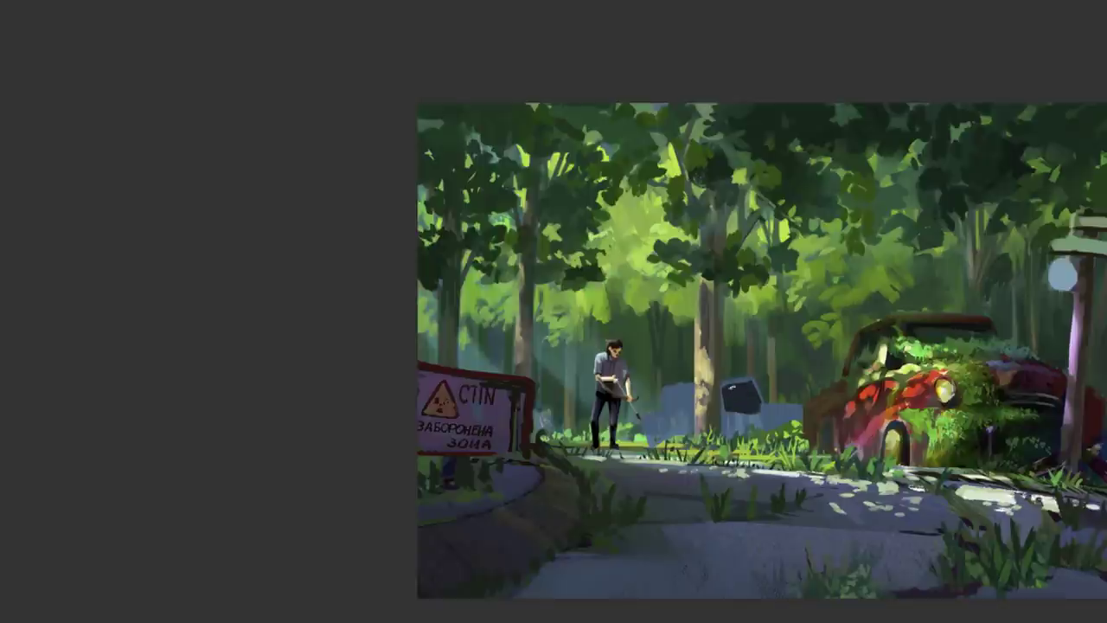
mouse_move(672, 394)
mouse_down()
mouse_move(697, 417)
mouse_move(767, 427)
mouse_move(744, 422)
mouse_up()
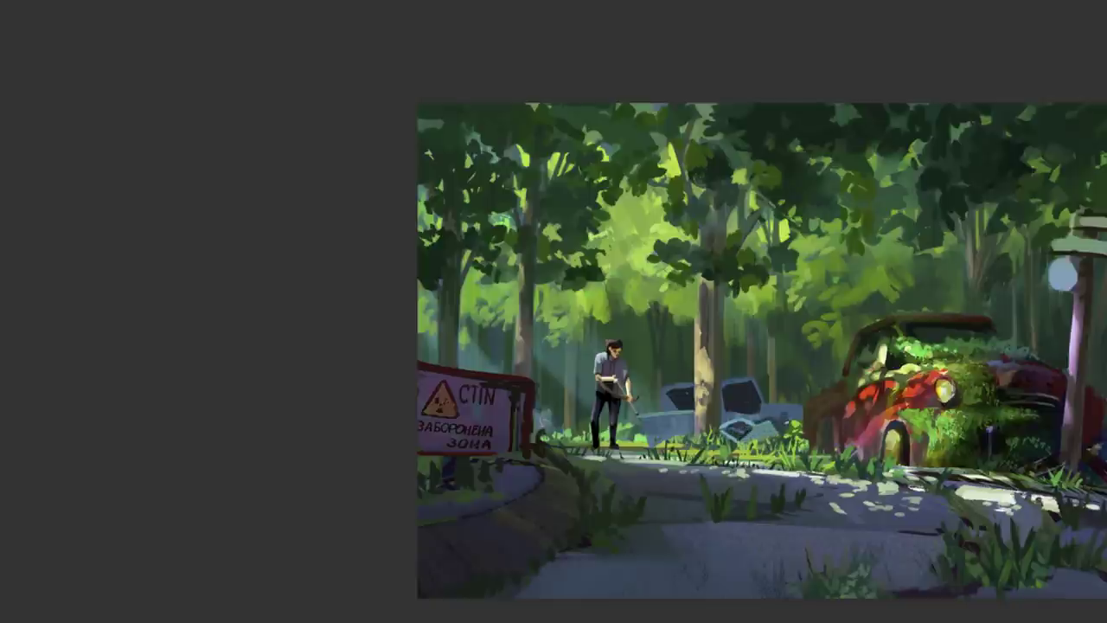
mouse_move(784, 410)
mouse_down()
mouse_move(802, 429)
mouse_move(801, 413)
mouse_move(758, 421)
mouse_move(756, 403)
mouse_up()
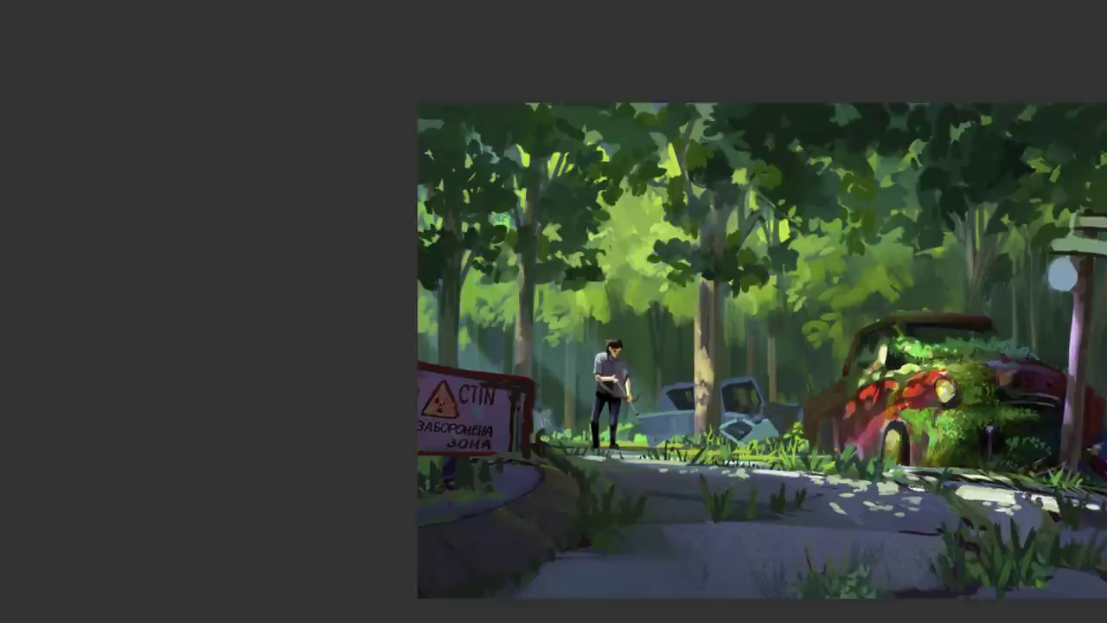
drag(664, 431, 684, 443)
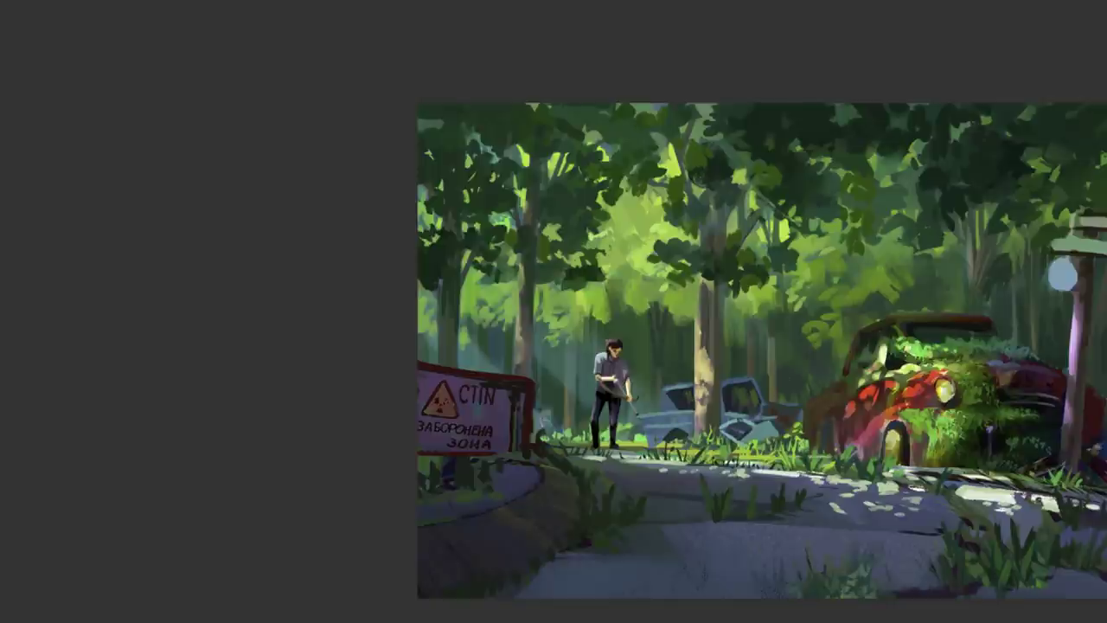
right_click(703, 419)
key(Escape)
right_click(778, 415)
key(Escape)
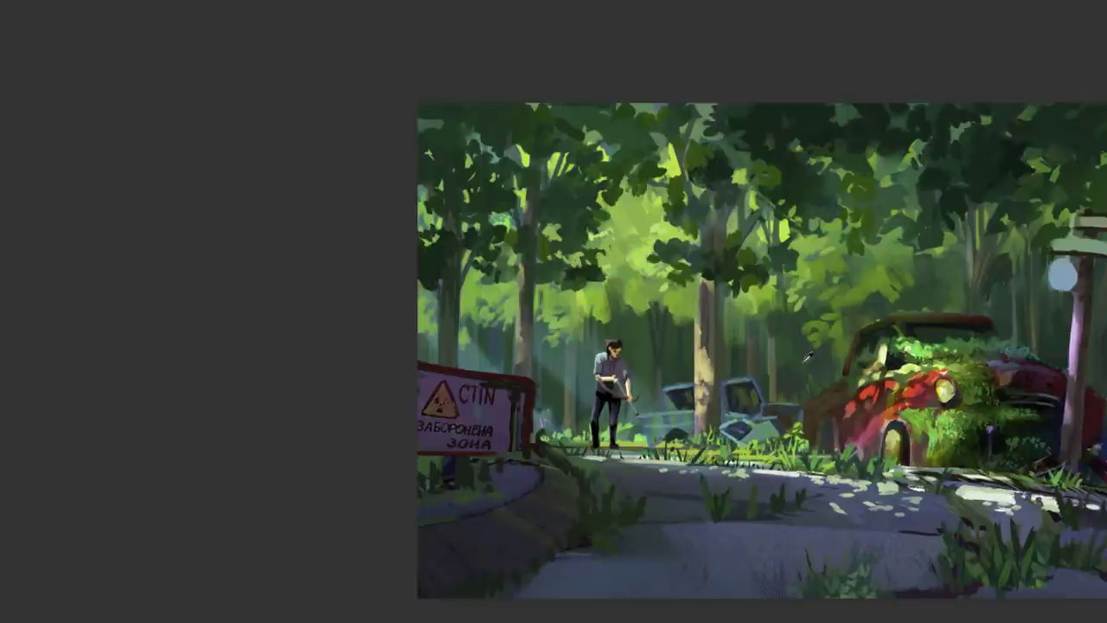
drag(826, 403, 489, 351)
Choose a fine round brush for painting the wires.
right_click(993, 613)
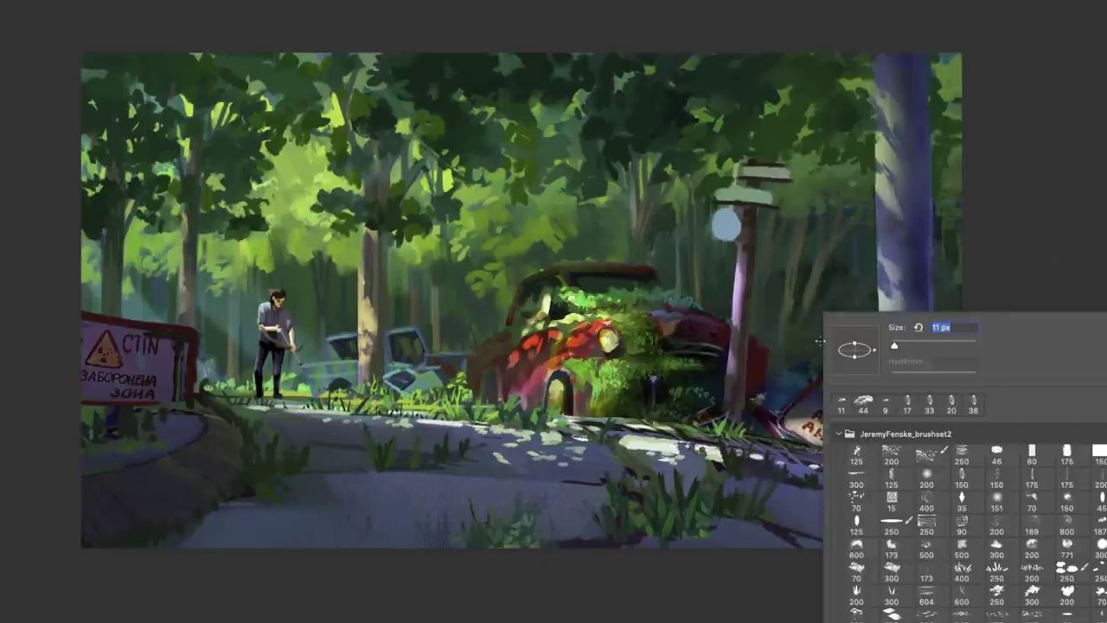
key(Escape)
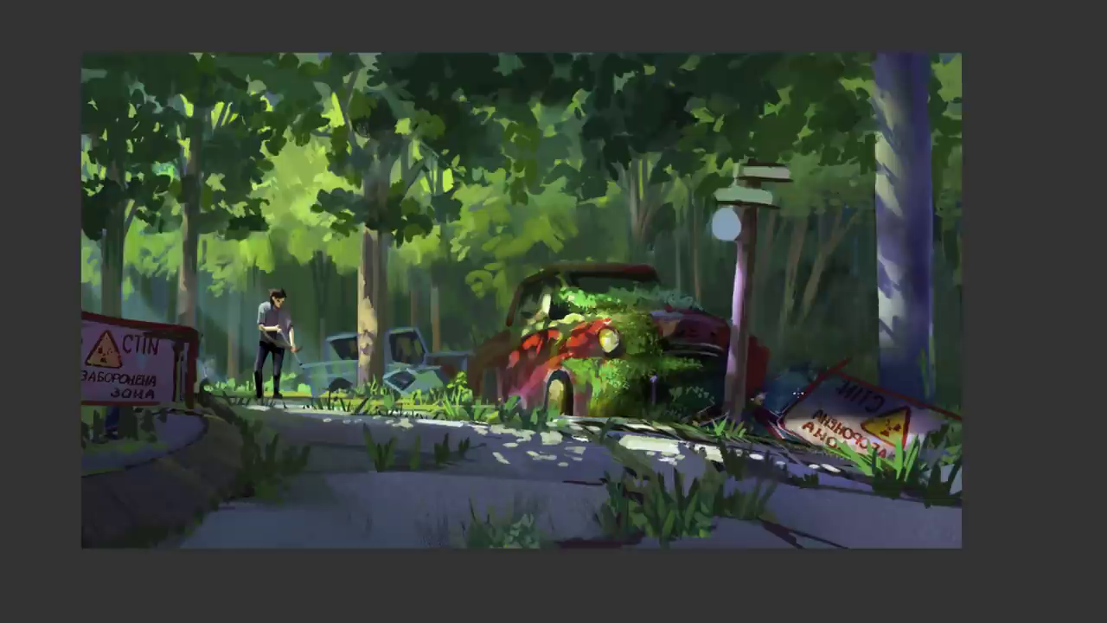
right_click(816, 346)
key(Escape)
drag(850, 318, 810, 344)
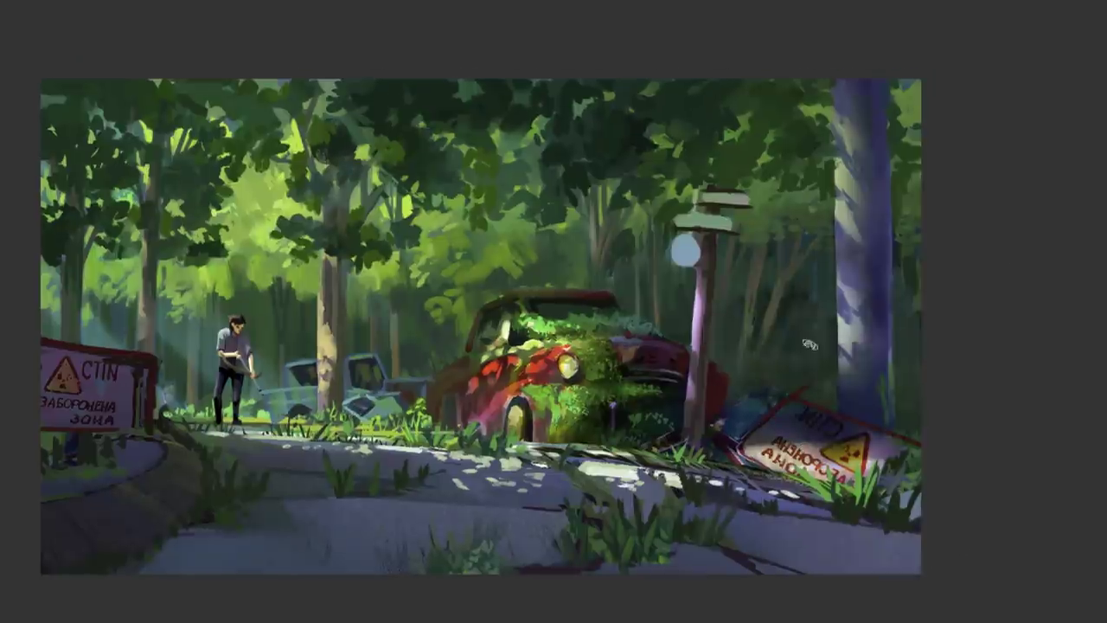
right_click(810, 344)
key(Escape)
Paint thin light wire strokes right of the lamp post, undoing one overlong stroke.
mouse_move(713, 345)
mouse_down()
mouse_move(816, 348)
mouse_move(762, 332)
mouse_up()
key(ctrl+z)
key(ctrl+z)
drag(853, 372, 923, 368)
drag(751, 347, 820, 339)
drag(749, 343, 776, 376)
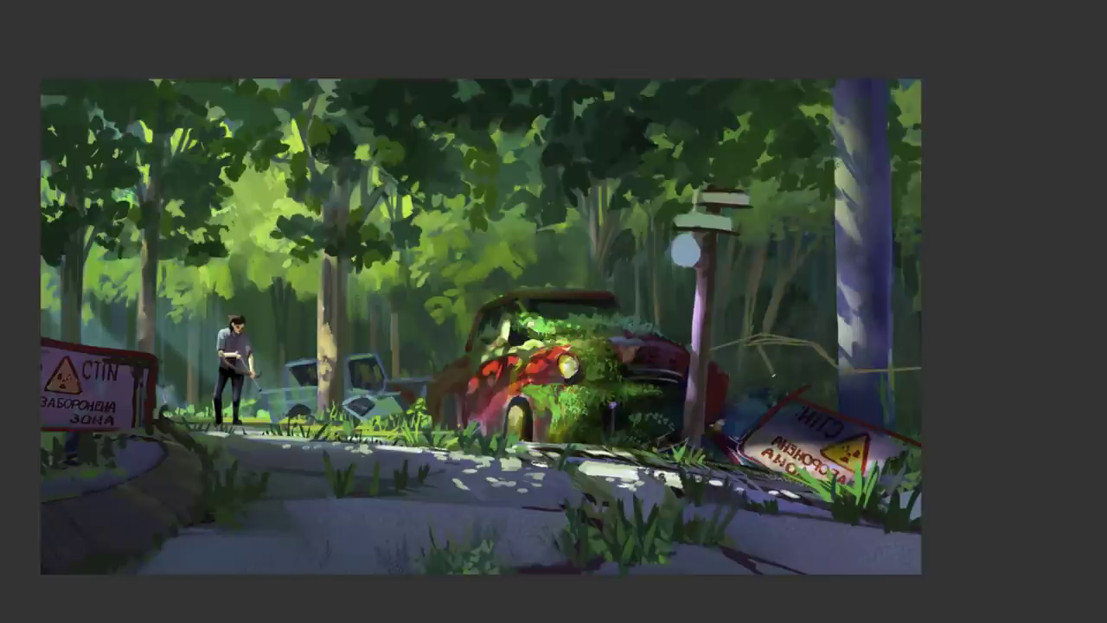
Redraw a straight wire line extending left toward the post and trim the upper wire.
right_click(794, 306)
key(Escape)
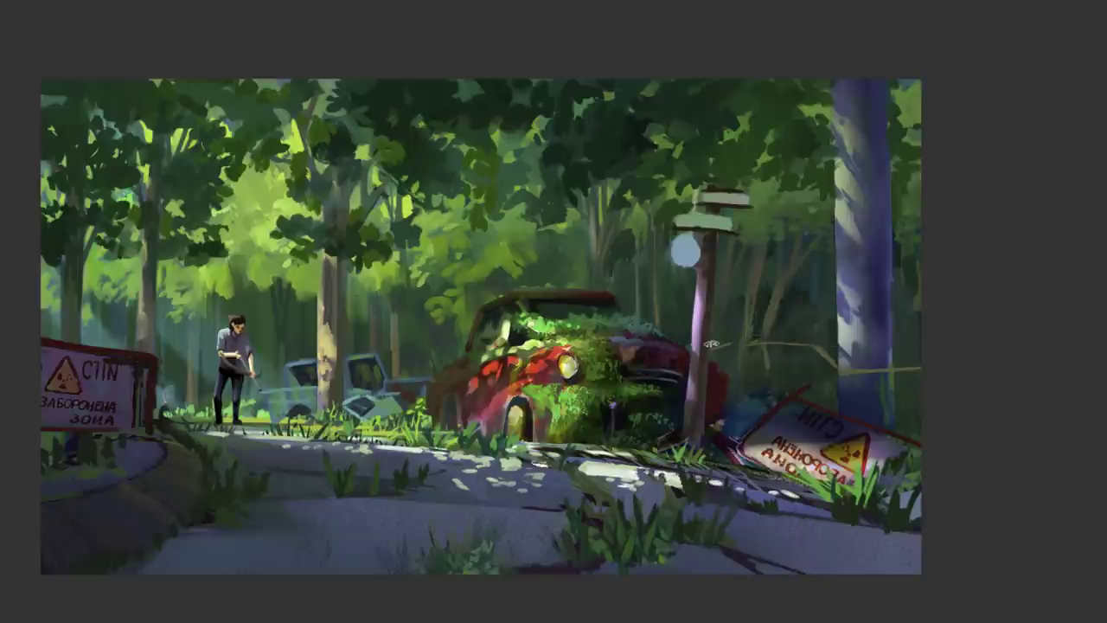
key(ctrl+z)
drag(724, 377, 838, 371)
key(ctrl+z)
drag(723, 377, 837, 370)
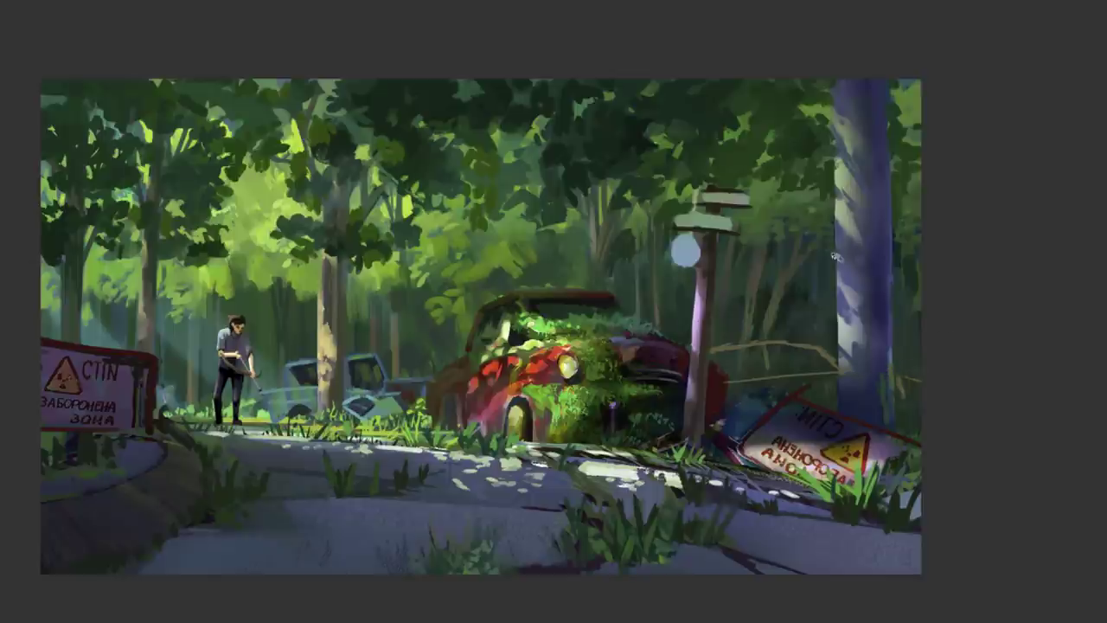
key(ctrl+z)
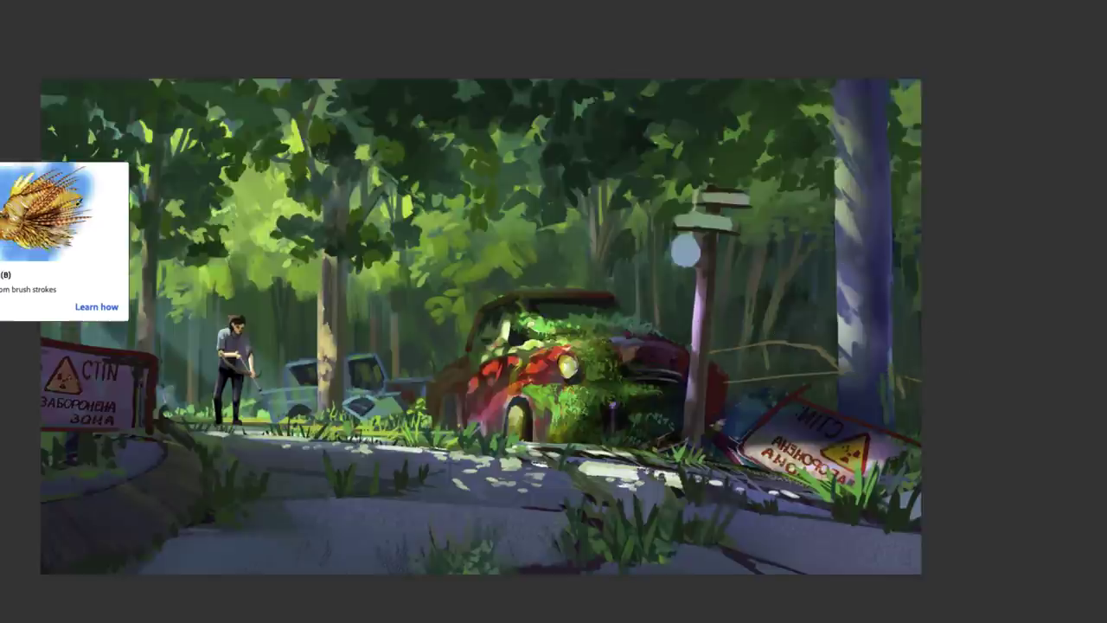
Dab a light tan patch at the base of the big tree trunk.
right_click(783, 311)
key(Escape)
mouse_move(832, 374)
mouse_down()
mouse_move(829, 411)
mouse_move(768, 386)
mouse_move(741, 383)
mouse_move(733, 400)
mouse_up()
right_click(782, 339)
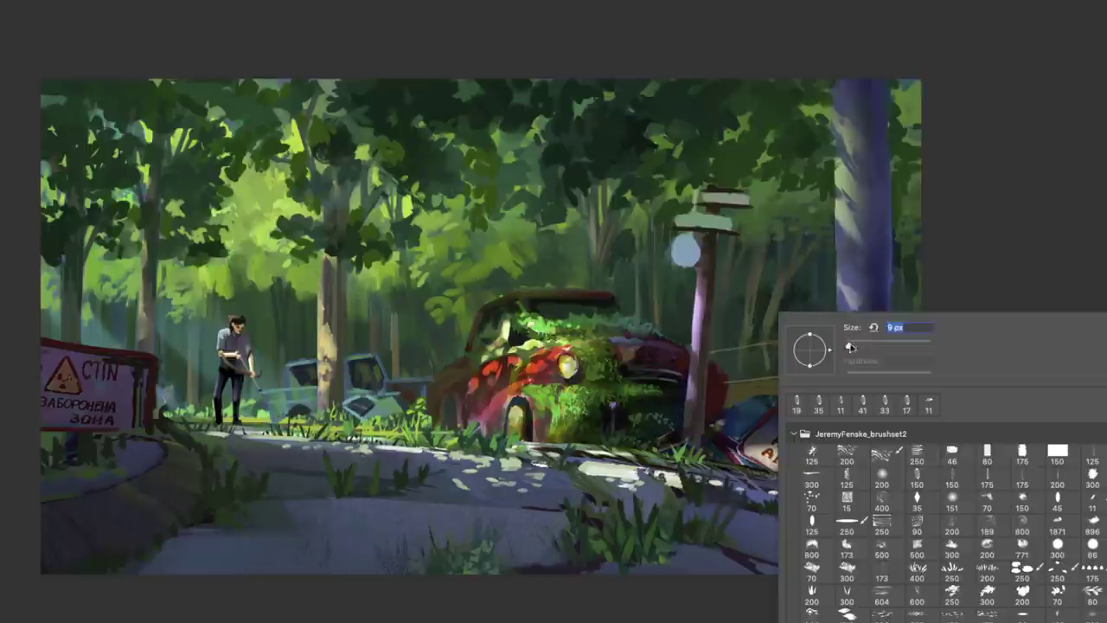
key(Escape)
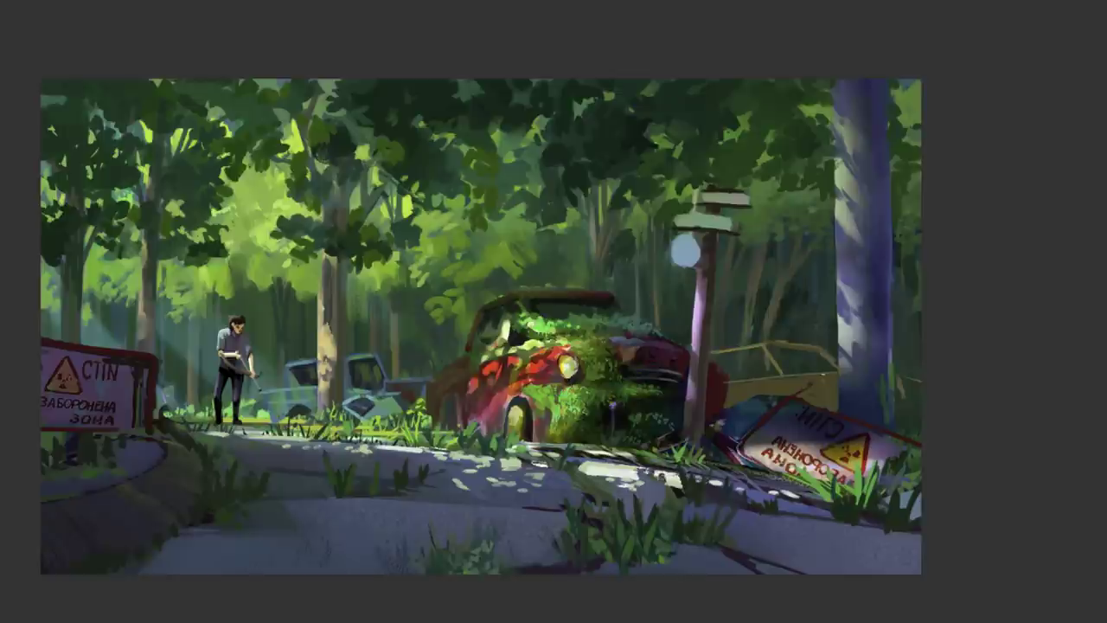
scroll(782, 339, up, 5)
scroll(782, 339, down, 6)
scroll(780, 337, up, 2)
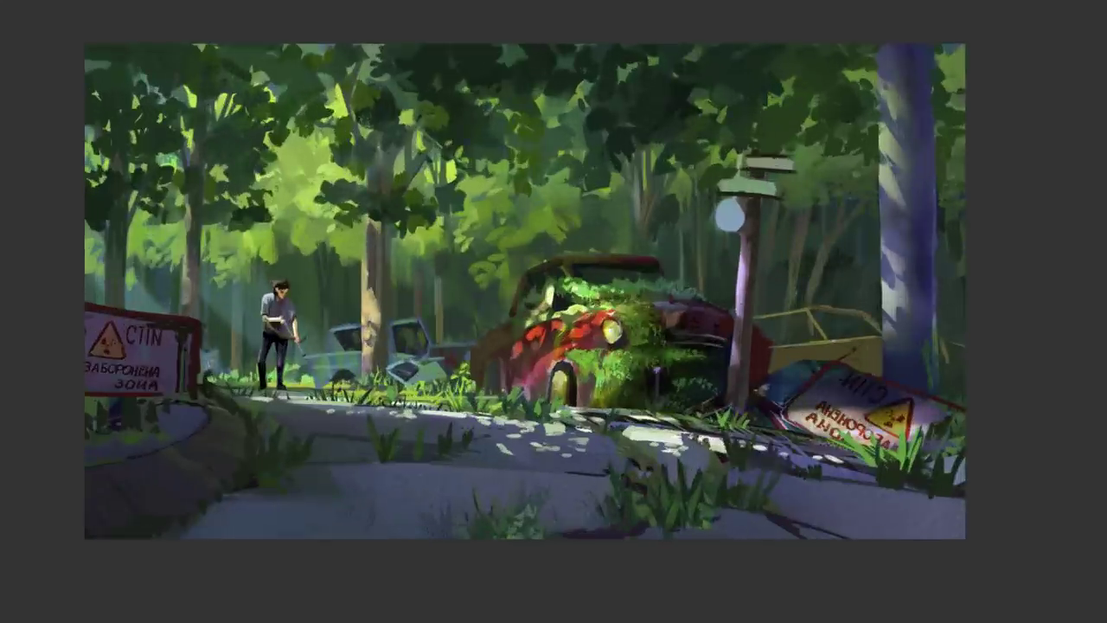
Shade the yellow fence with darker and lighter strokes along its lower edge.
right_click(813, 261)
key(Escape)
mouse_move(813, 313)
mouse_down()
mouse_move(853, 323)
mouse_move(843, 315)
mouse_move(789, 334)
mouse_move(754, 329)
mouse_move(819, 341)
mouse_move(775, 353)
mouse_move(876, 343)
mouse_up()
drag(775, 355, 876, 349)
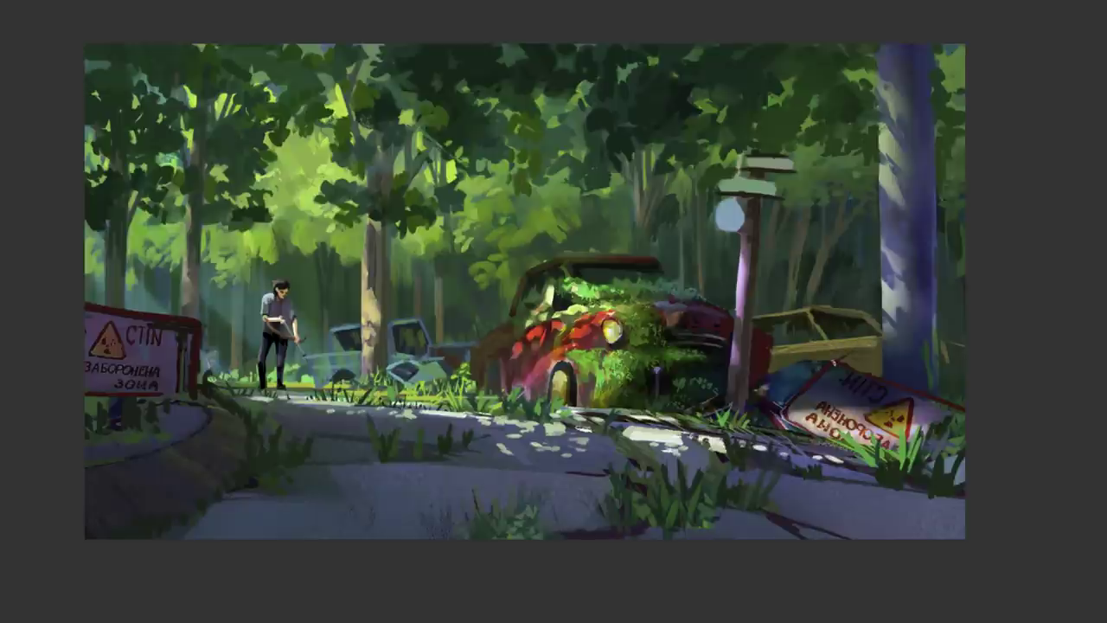
drag(775, 369, 877, 362)
drag(797, 348, 878, 344)
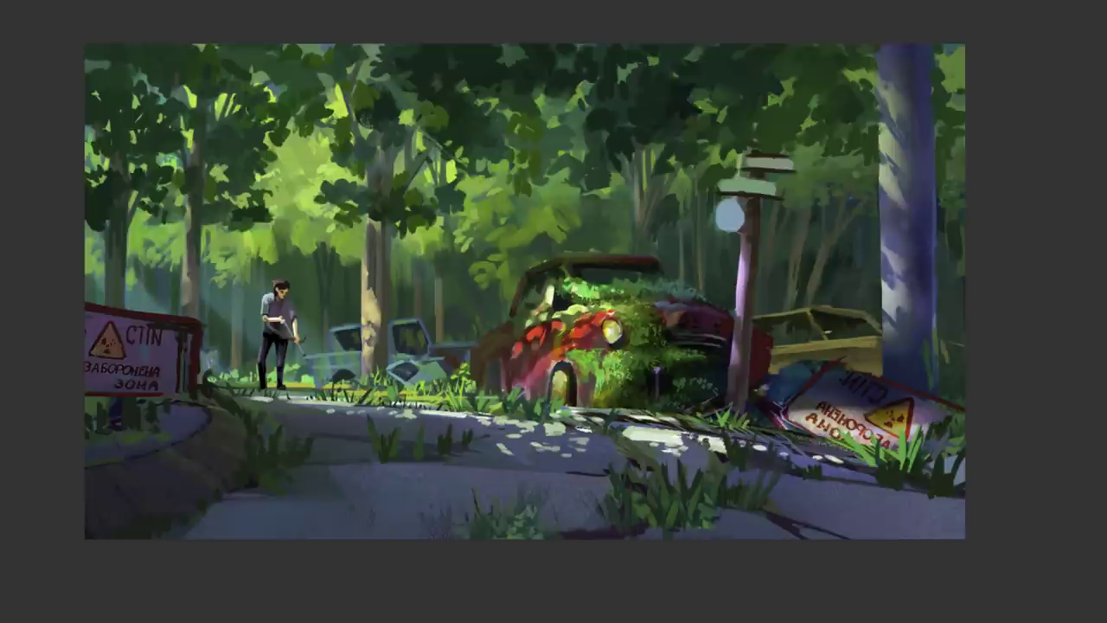
Select the abandoned car's window and roof area and switch to a smaller brush.
right_click(867, 309)
click(793, 268)
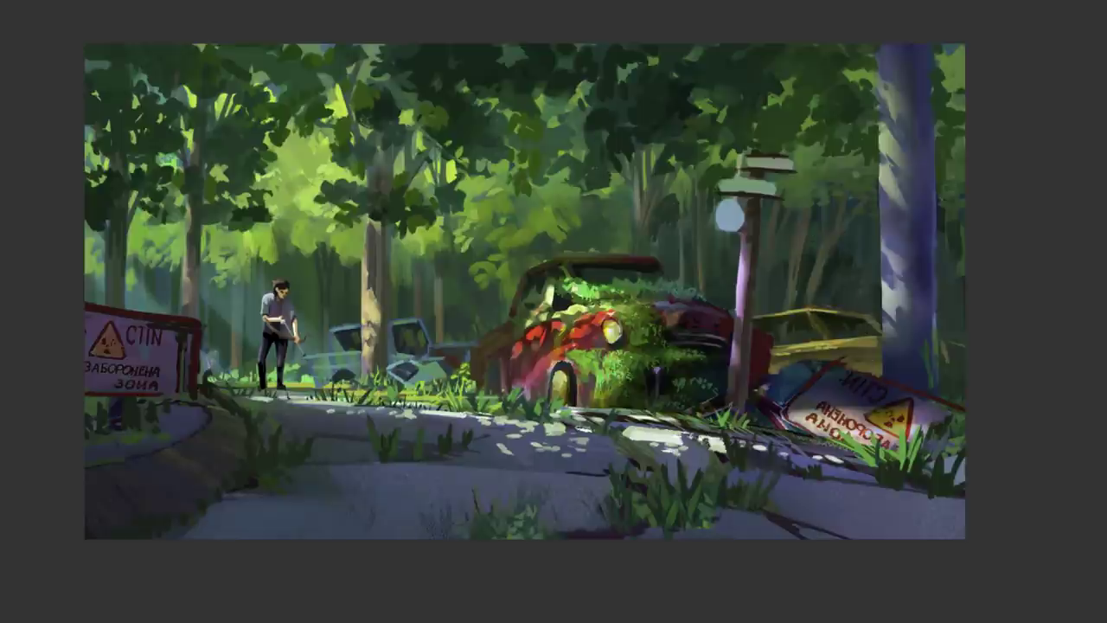
mouse_move(763, 333)
mouse_down()
mouse_move(822, 315)
mouse_move(817, 351)
mouse_move(757, 346)
mouse_move(763, 333)
mouse_up()
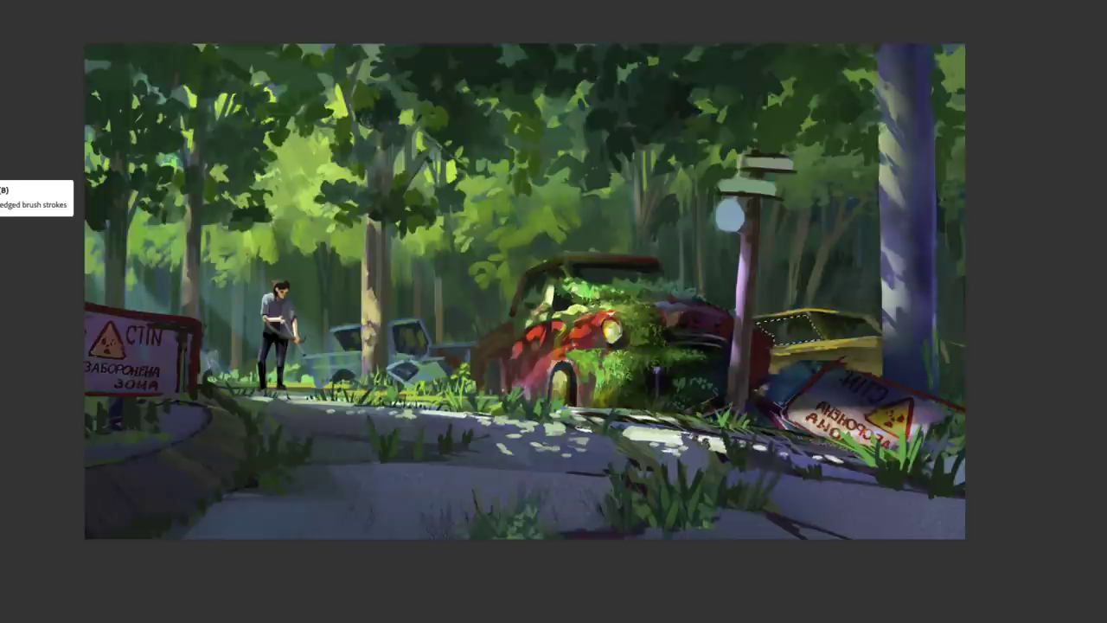
right_click(761, 324)
key(Escape)
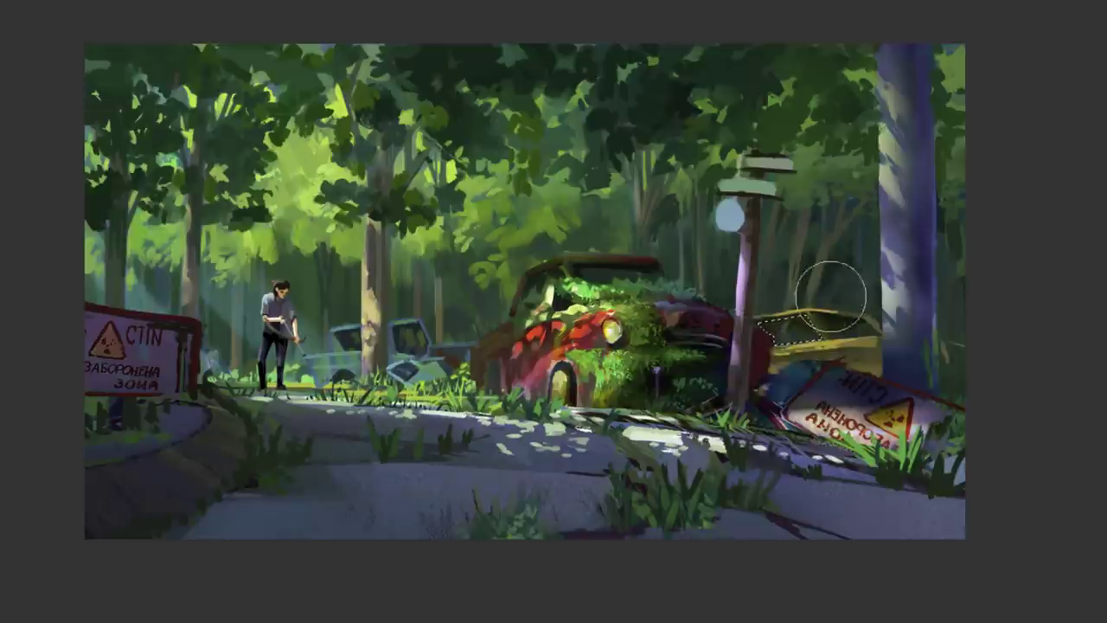
click(111, 1)
drag(826, 344, 857, 327)
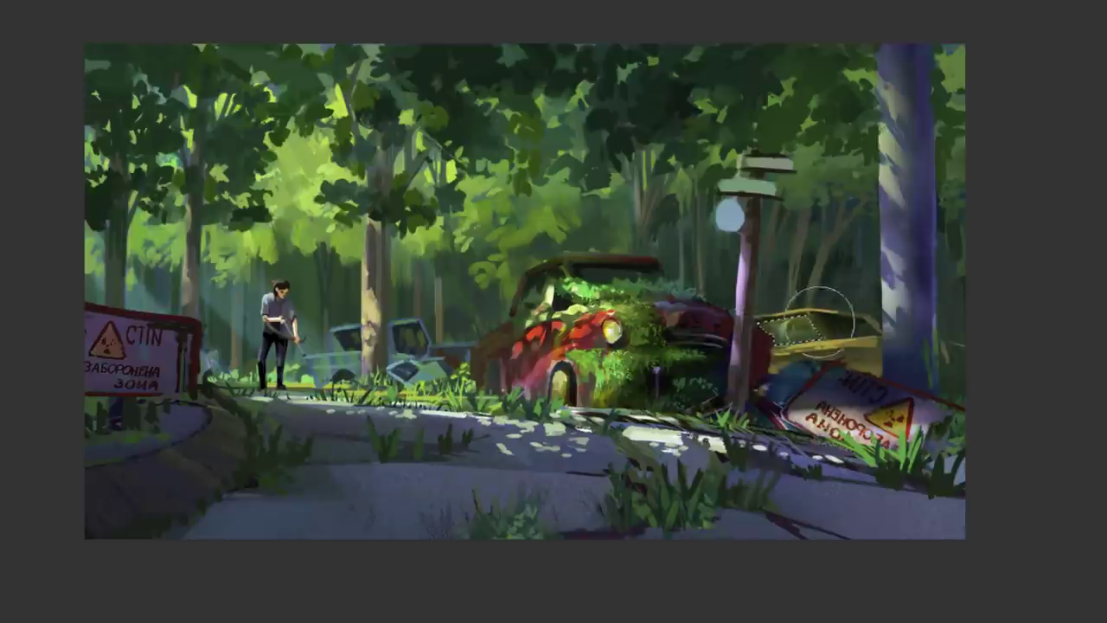
right_click(917, 346)
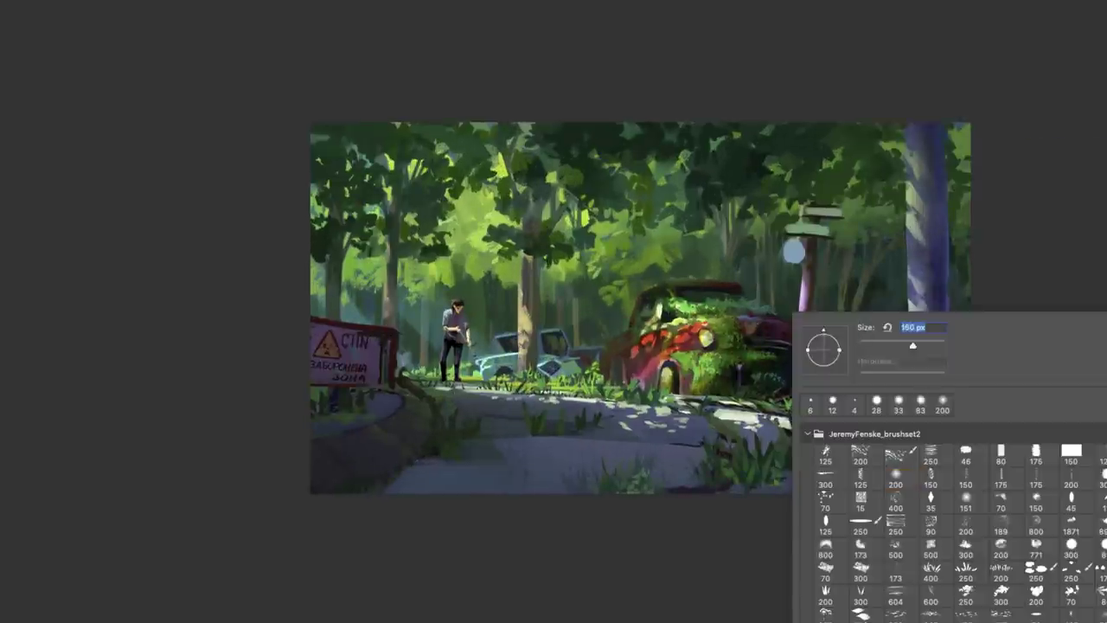
Brush short dark grass tufts across the bottom edge of the road.
key(Escape)
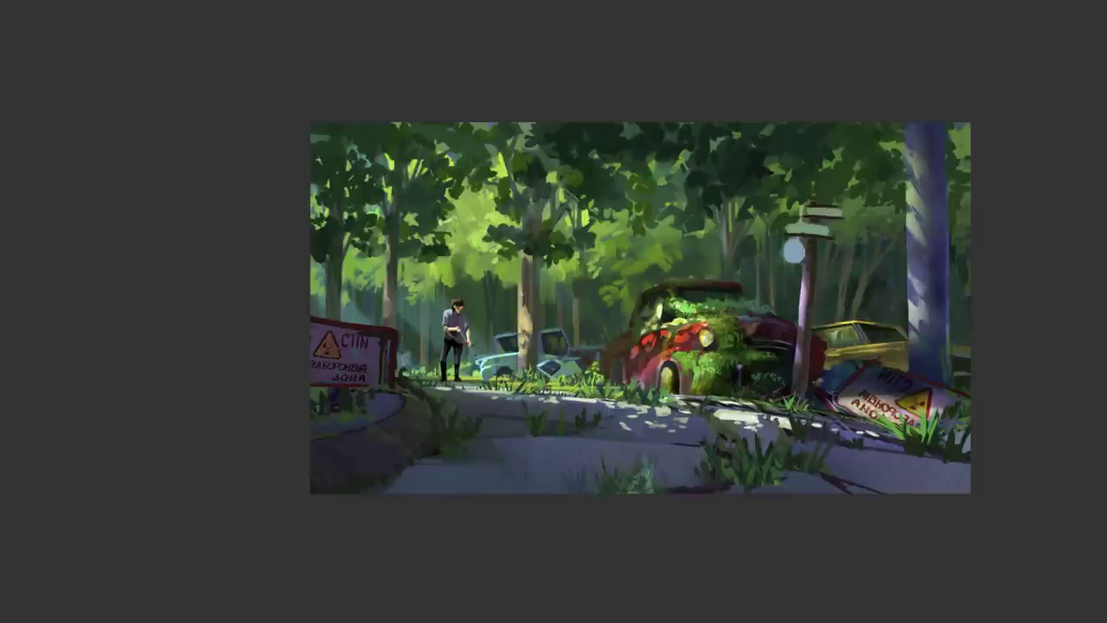
drag(645, 493, 642, 460)
mouse_move(865, 493)
mouse_down()
mouse_move(868, 455)
mouse_move(872, 467)
mouse_move(891, 459)
mouse_up()
mouse_move(835, 493)
mouse_down()
mouse_move(910, 478)
mouse_move(852, 452)
mouse_up()
mouse_move(904, 493)
mouse_down()
mouse_move(900, 474)
mouse_move(956, 431)
mouse_up()
mouse_move(753, 493)
mouse_down()
mouse_move(795, 504)
mouse_move(774, 474)
mouse_up()
drag(731, 493, 734, 445)
mouse_move(692, 493)
mouse_down()
mouse_move(684, 467)
mouse_move(666, 471)
mouse_up()
drag(634, 493, 633, 485)
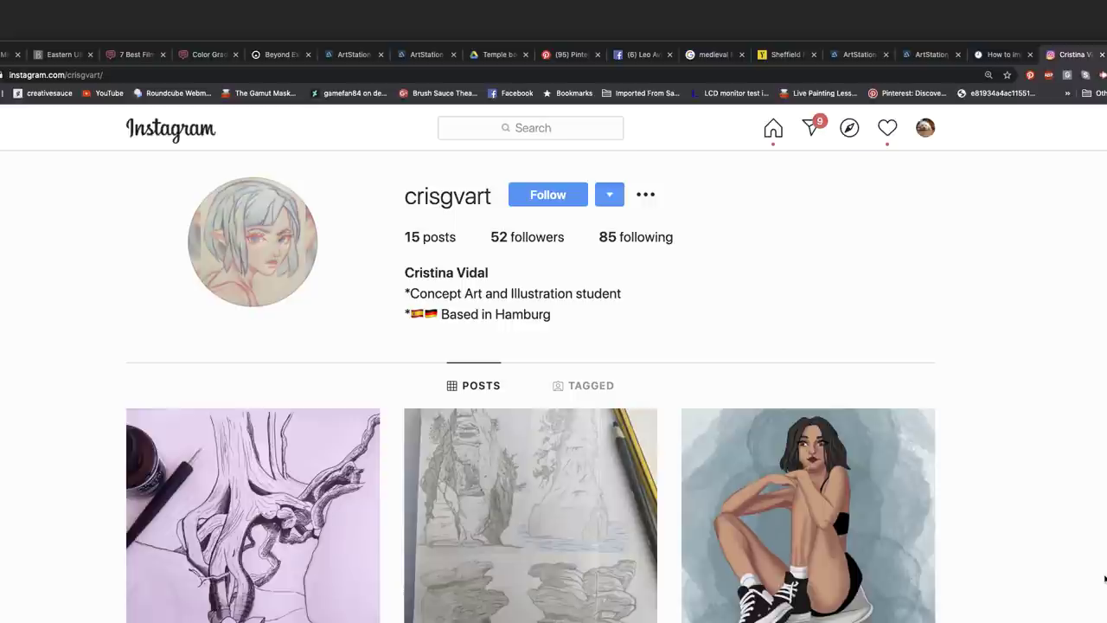
Scroll down through the student's Instagram post grid and back up.
scroll(1105, 579, down, 3)
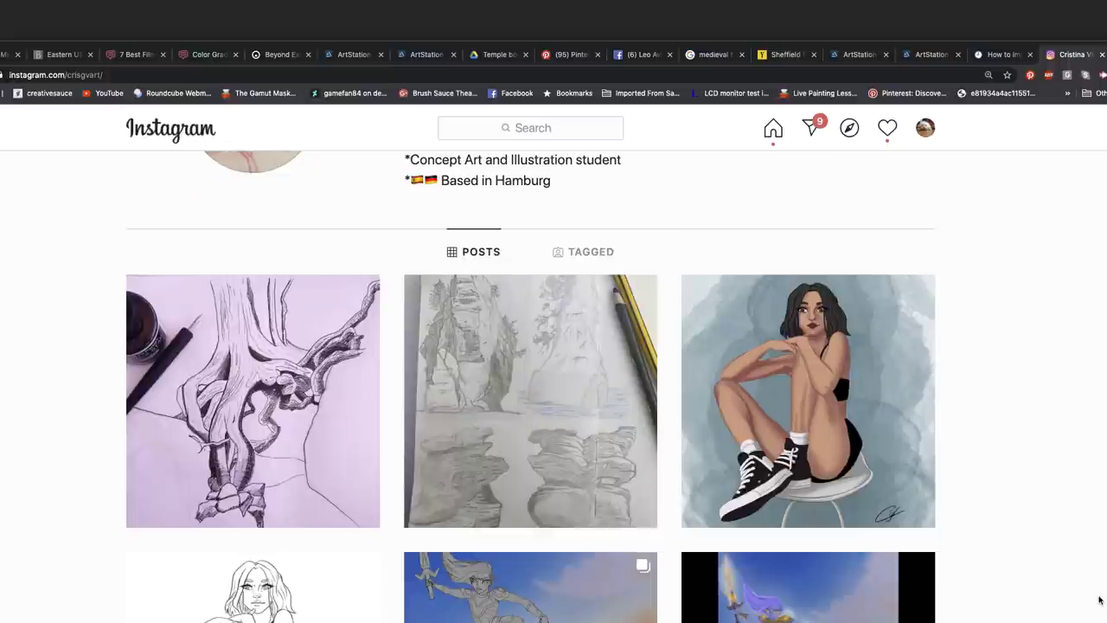
scroll(1099, 599, down, 3)
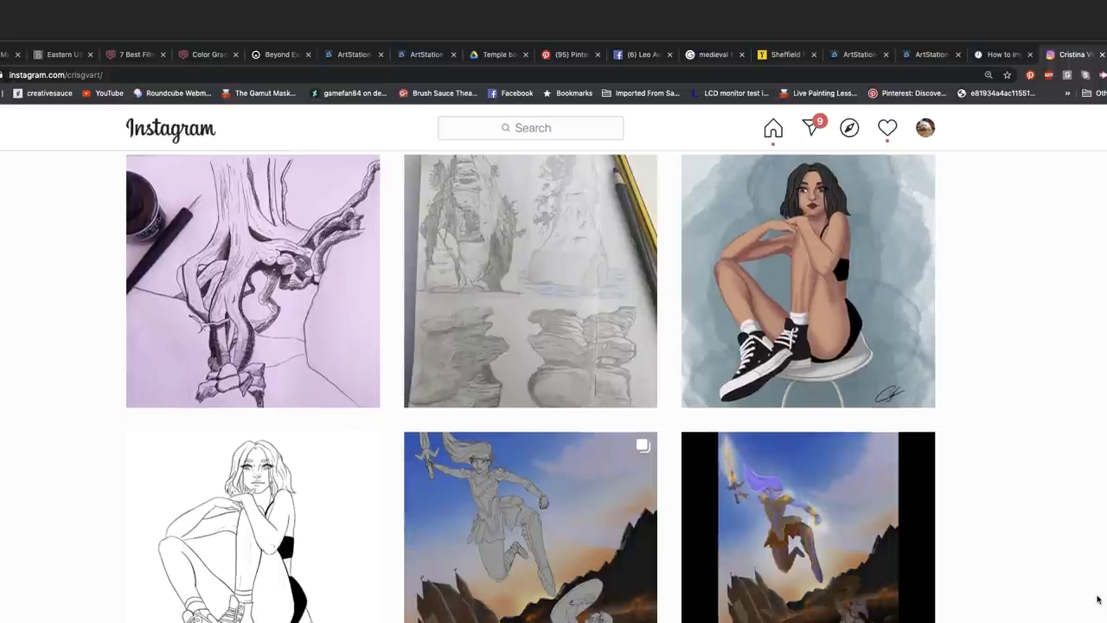
scroll(1098, 599, down, 2)
scroll(1098, 599, down, 3)
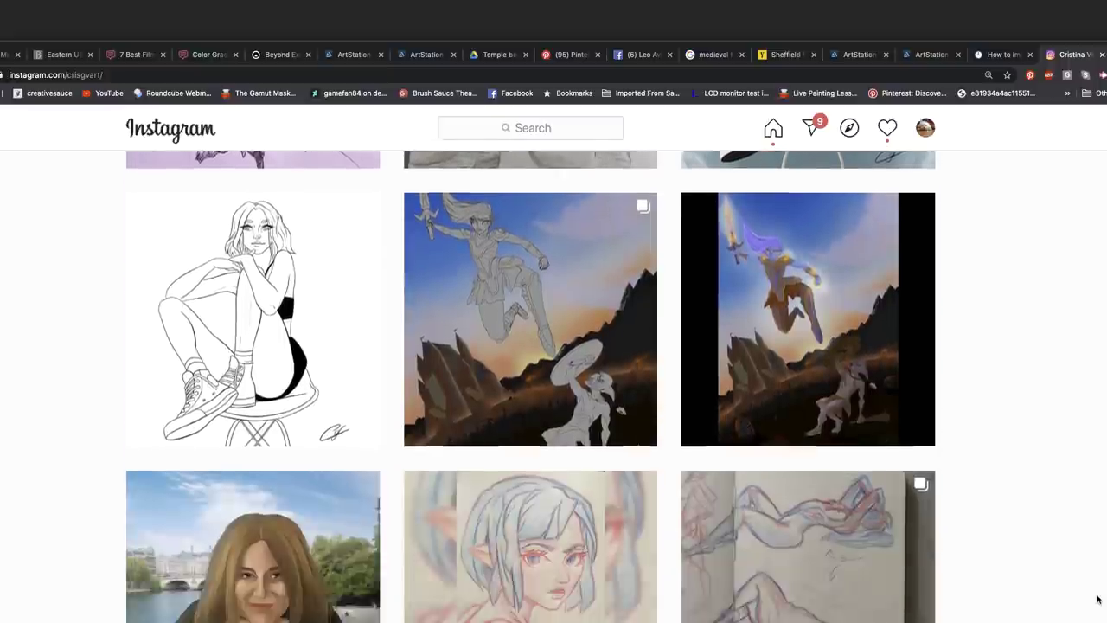
scroll(1098, 599, down, 7)
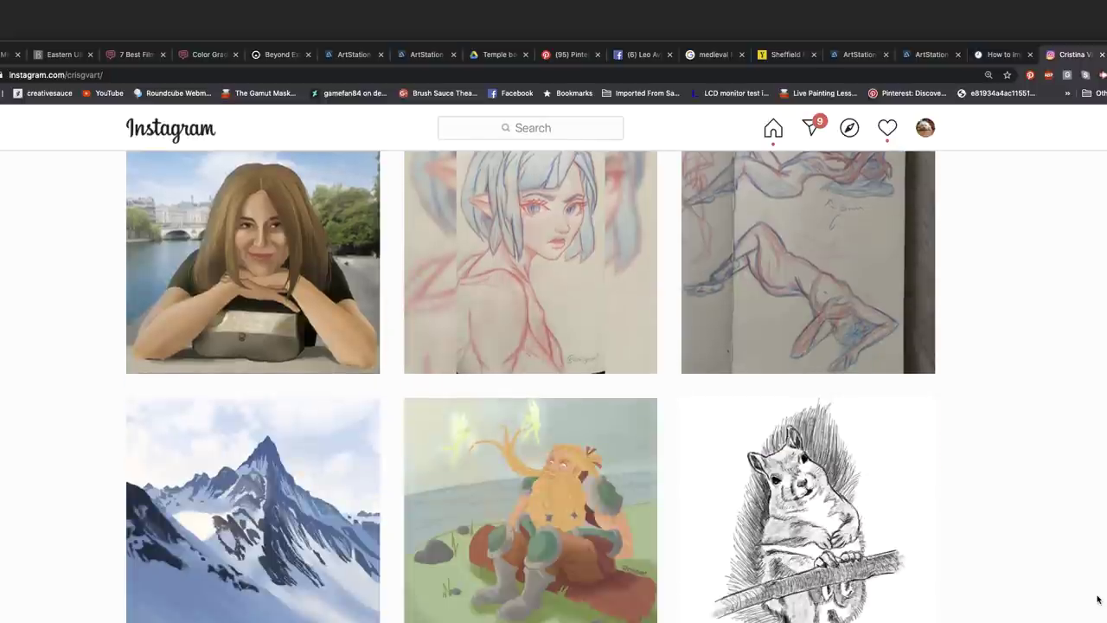
scroll(1097, 599, up, 15)
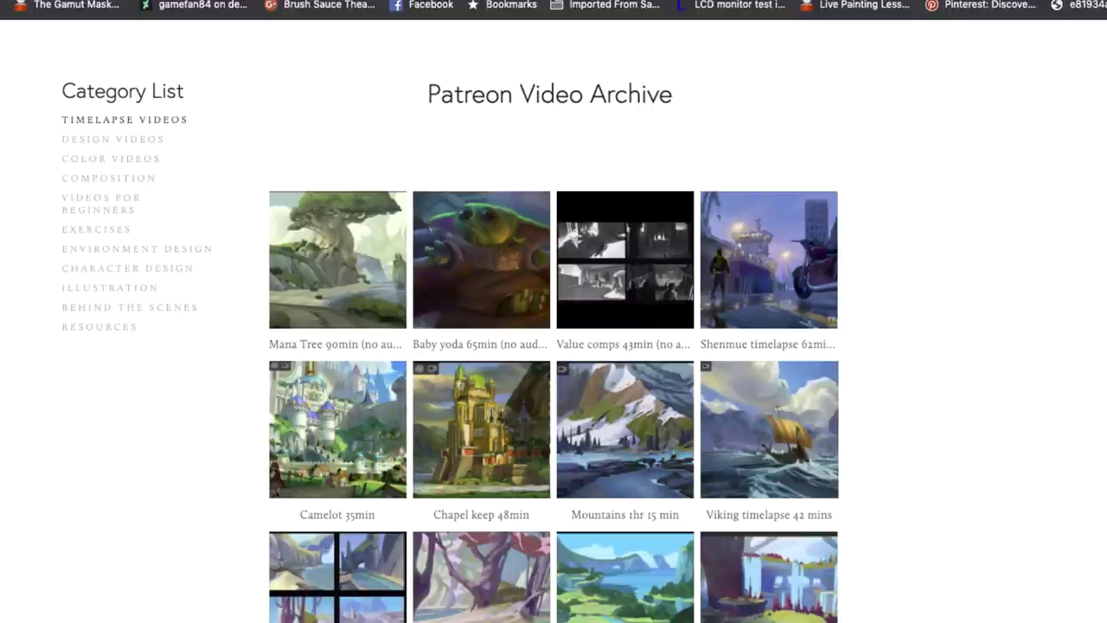
Browse Color Videos and Videos for Beginners, then open Composition and scroll to its lessons.
scroll(860, 277, down, 1)
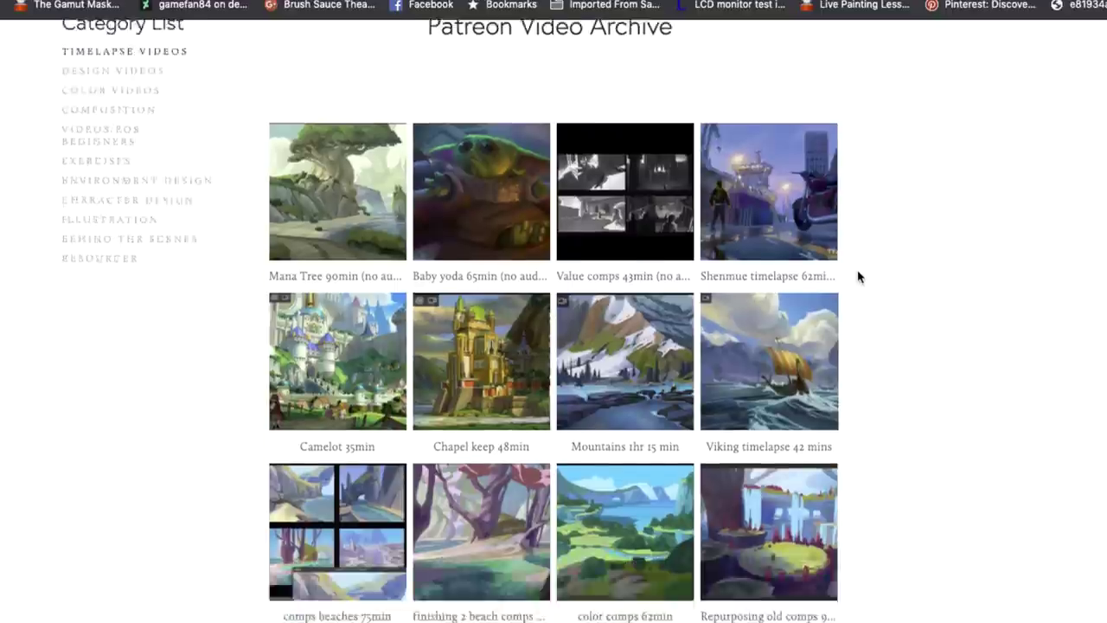
scroll(859, 277, up, 3)
scroll(859, 277, up, 2)
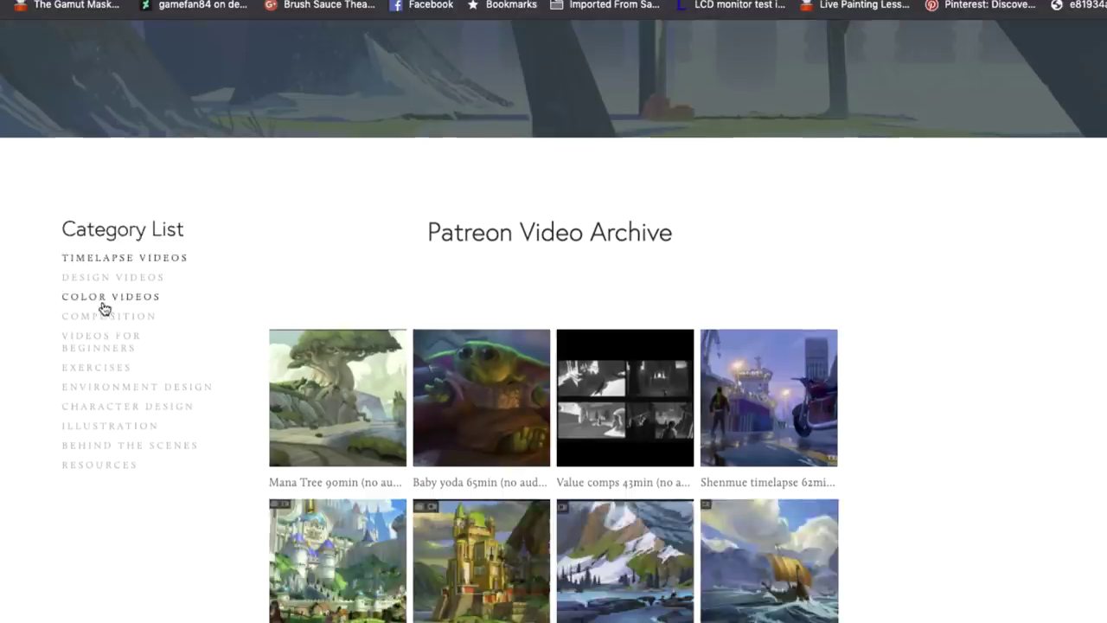
click(102, 301)
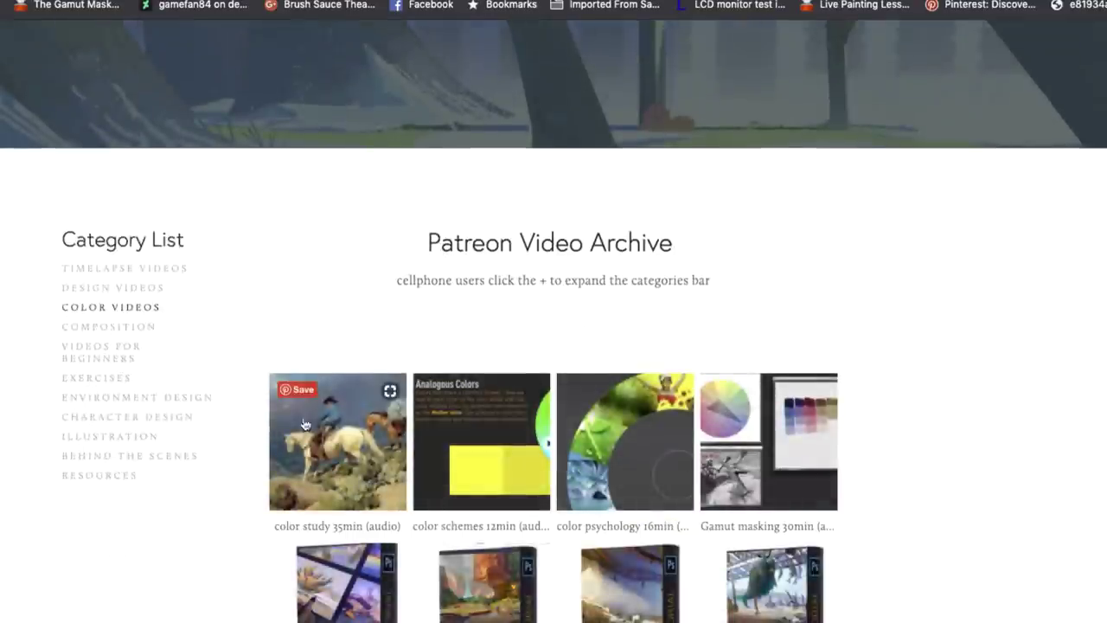
click(129, 355)
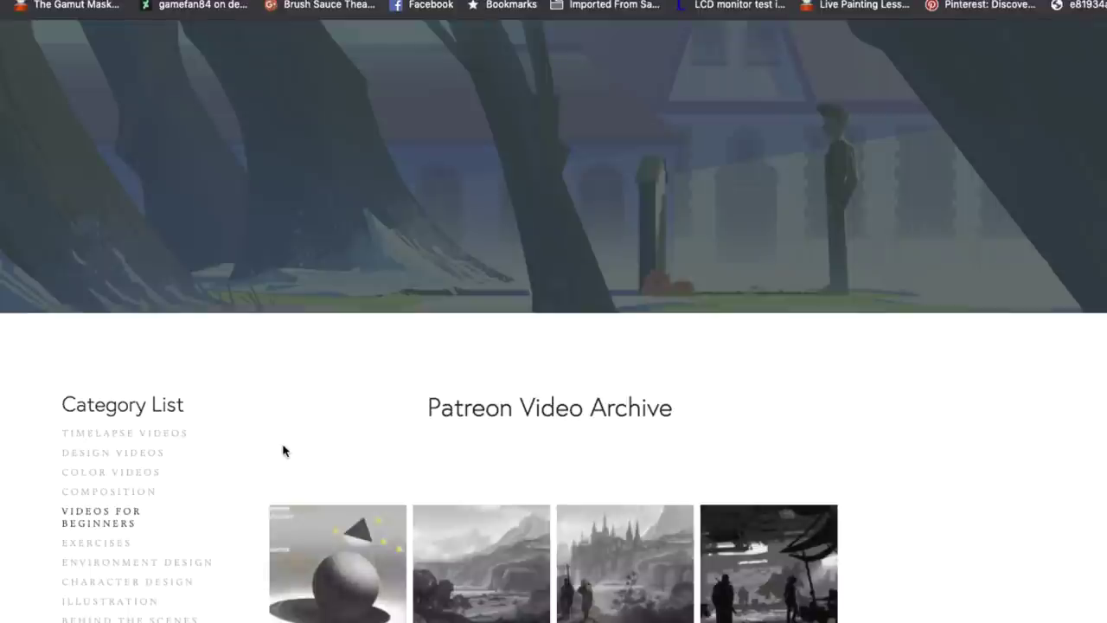
click(145, 491)
scroll(148, 491, down, 2)
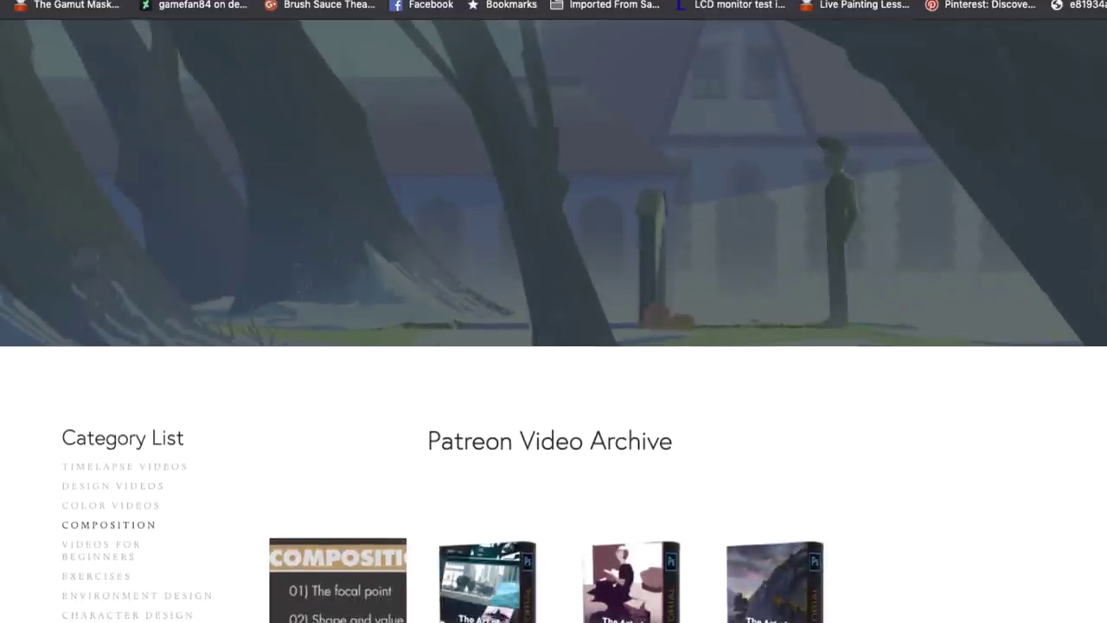